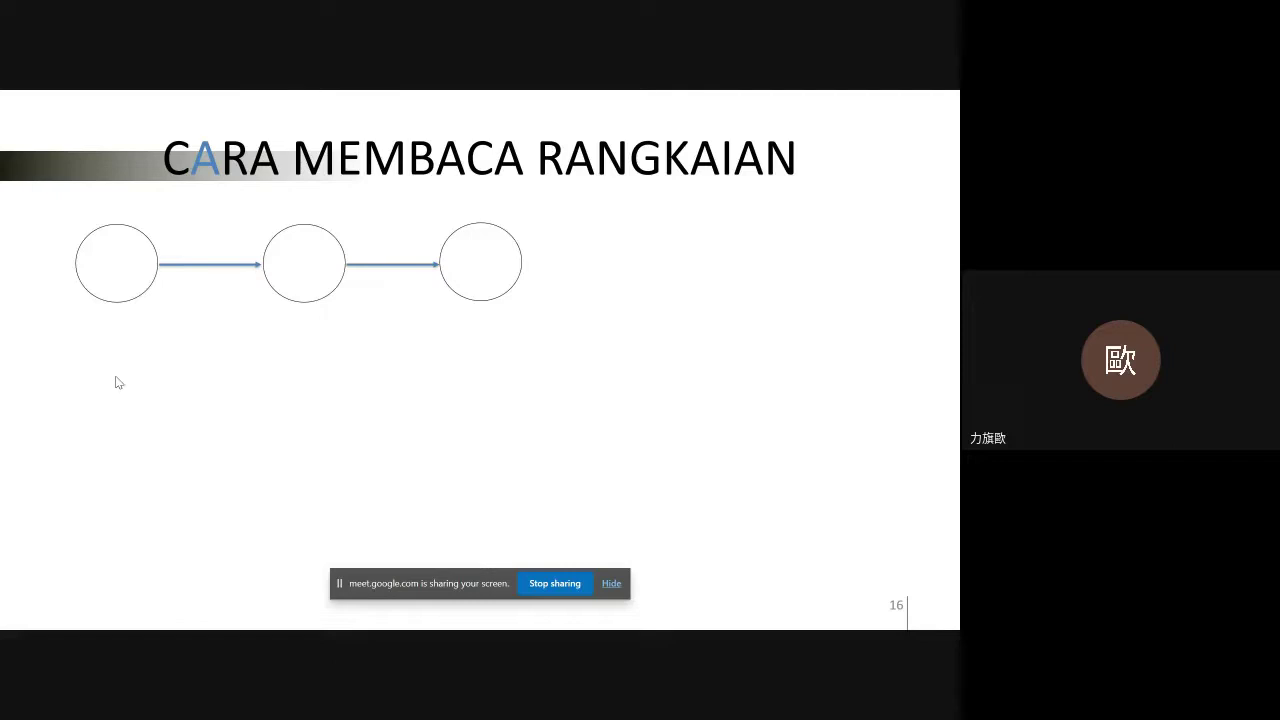
Reveal slide 16's three network diagrams along with their labels.
click(118, 382)
click(118, 382)
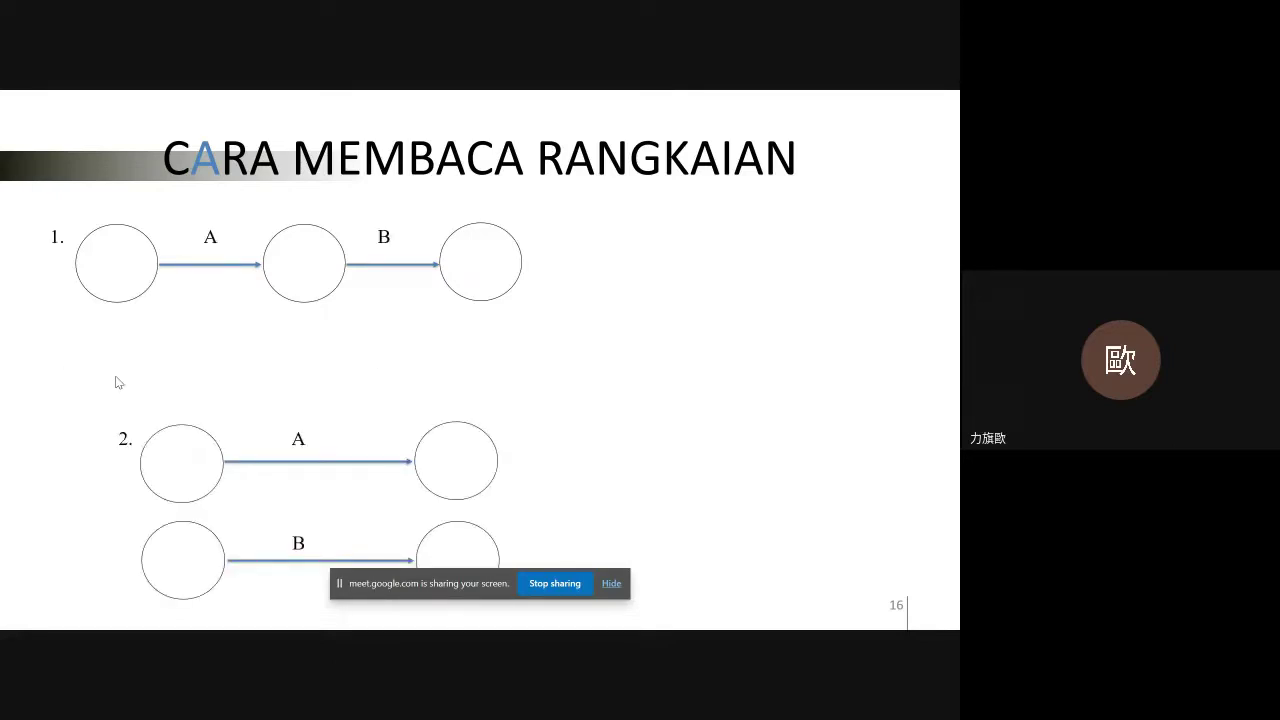
click(118, 382)
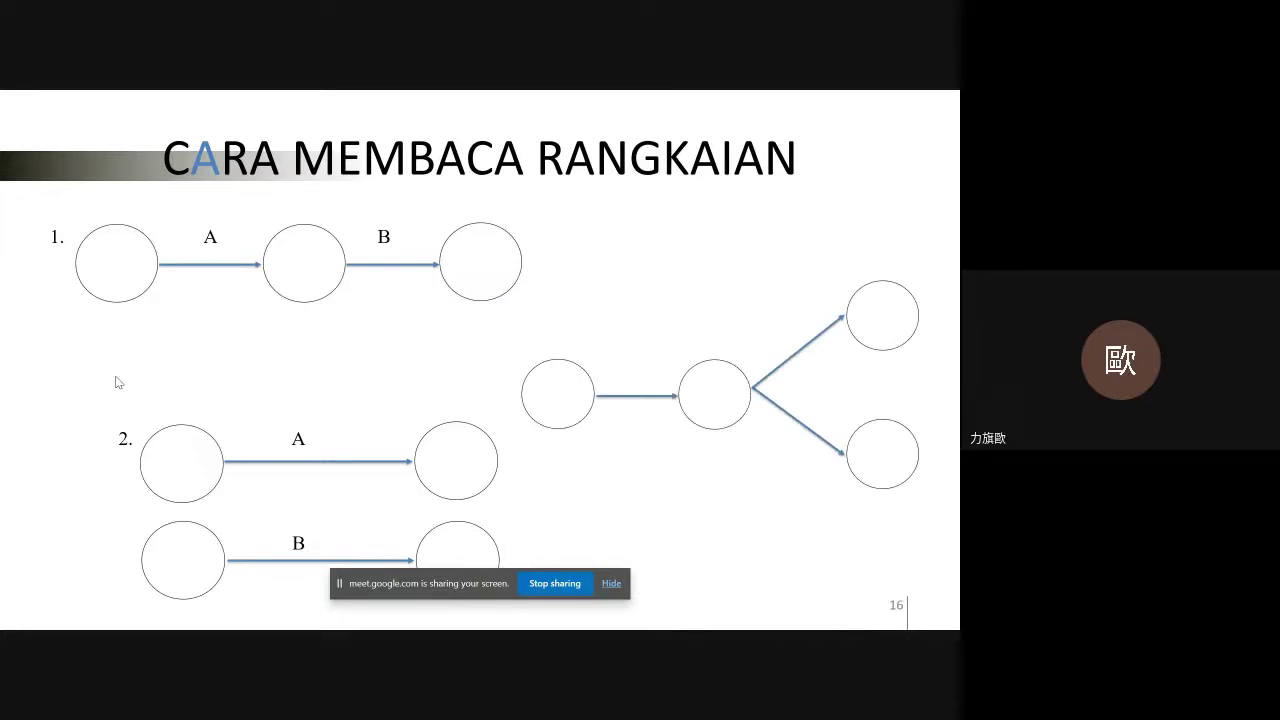
click(118, 382)
Switch the slideshow pen to Highlighter and highlight activities A and B in diagram 1.
click(71, 615)
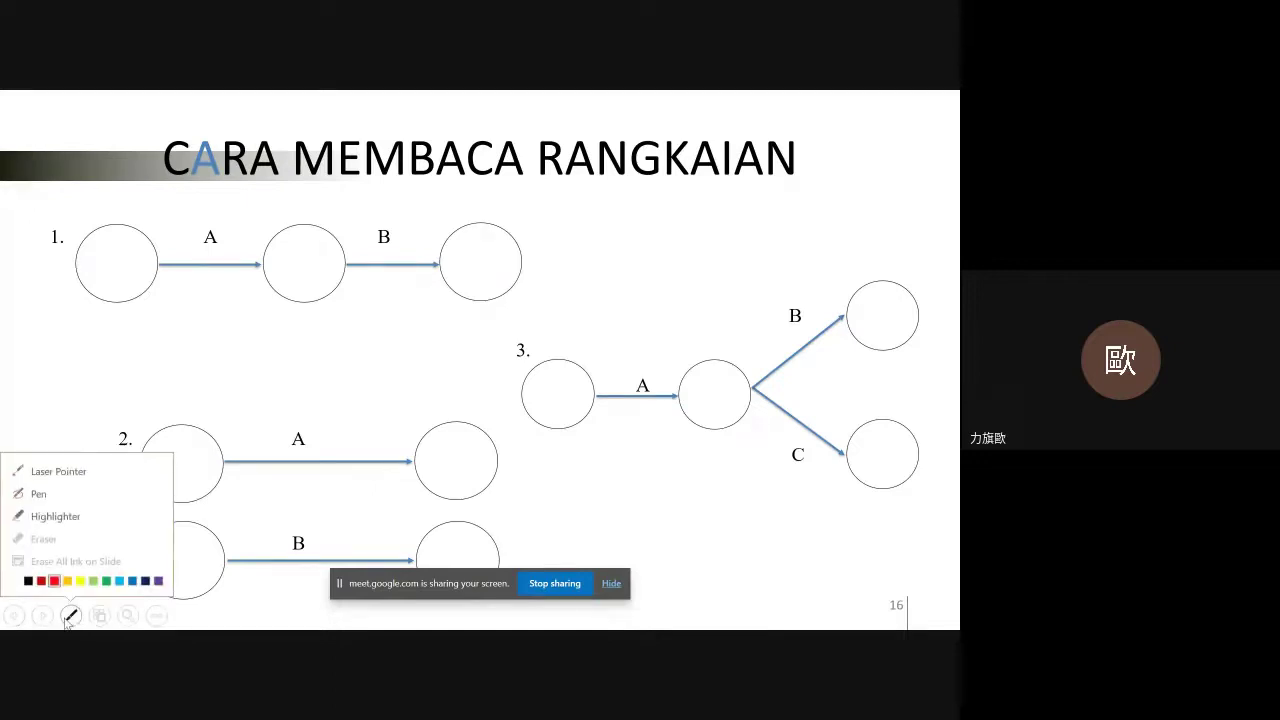
click(86, 518)
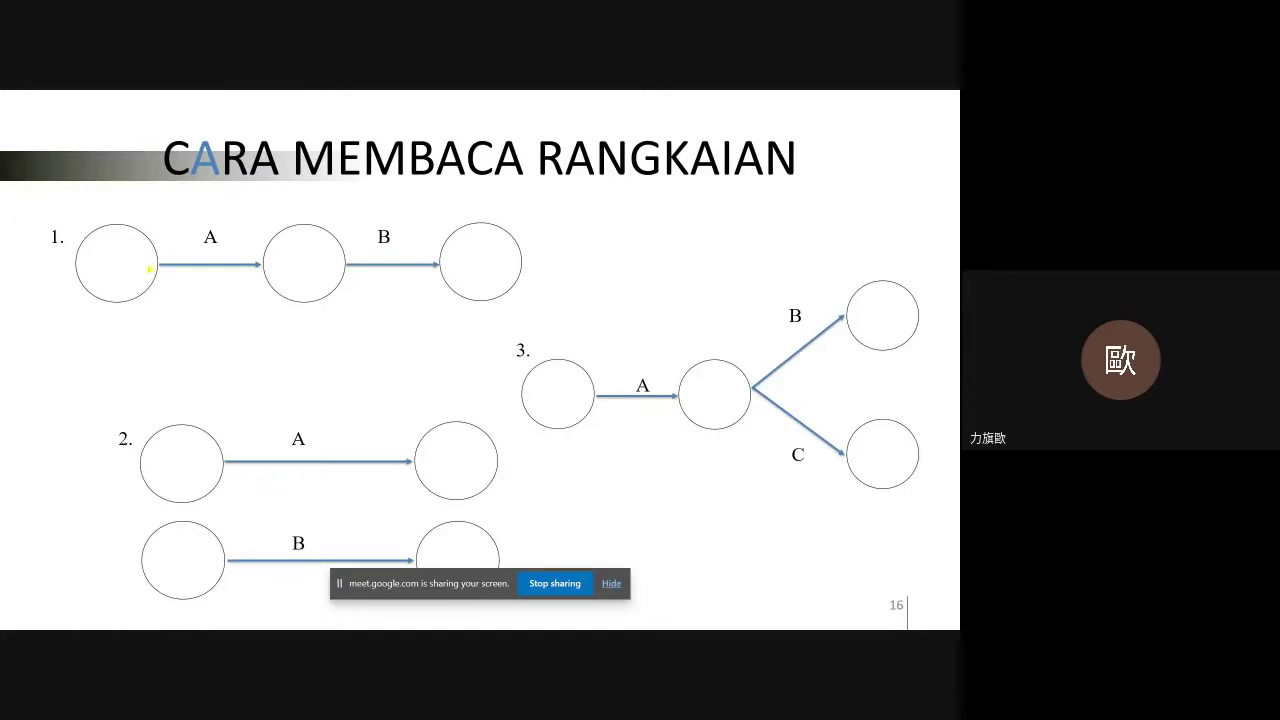
drag(149, 268, 260, 260)
drag(336, 265, 446, 270)
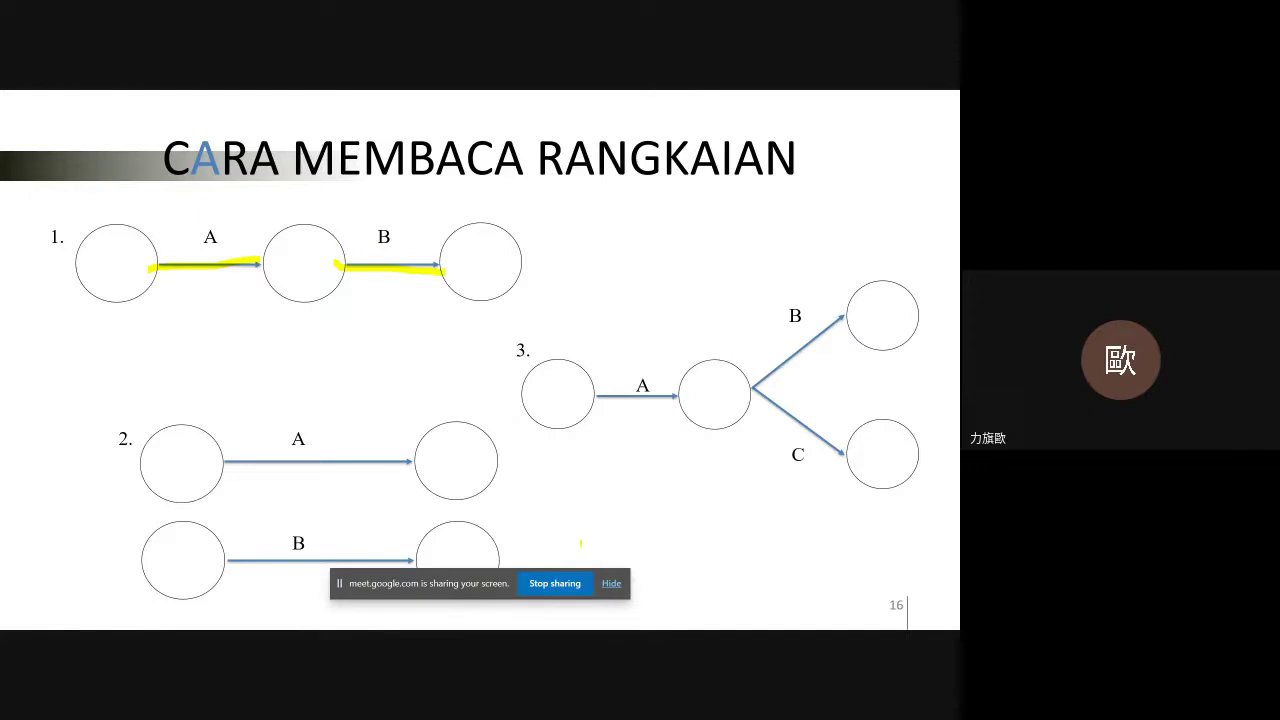
drag(423, 583, 650, 585)
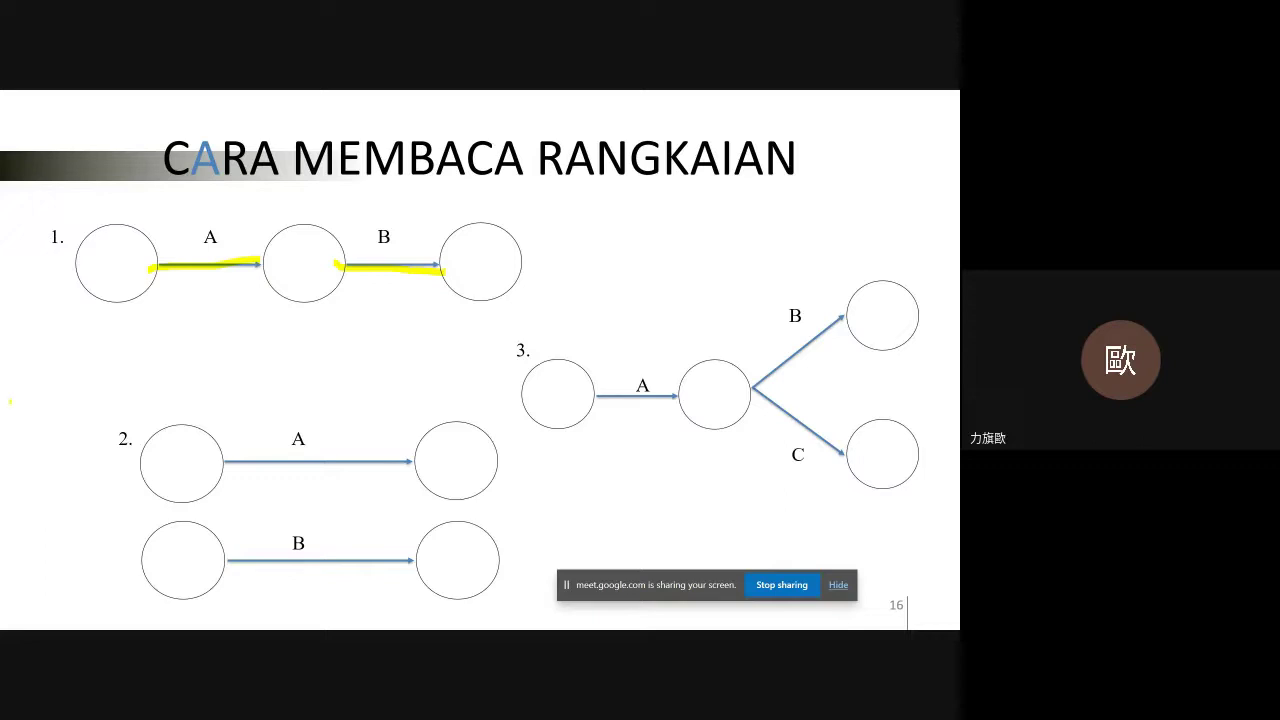
Highlight labels A and B in diagram 2.
mouse_move(10, 402)
mouse_down()
mouse_move(82, 405)
mouse_move(5, 358)
mouse_up()
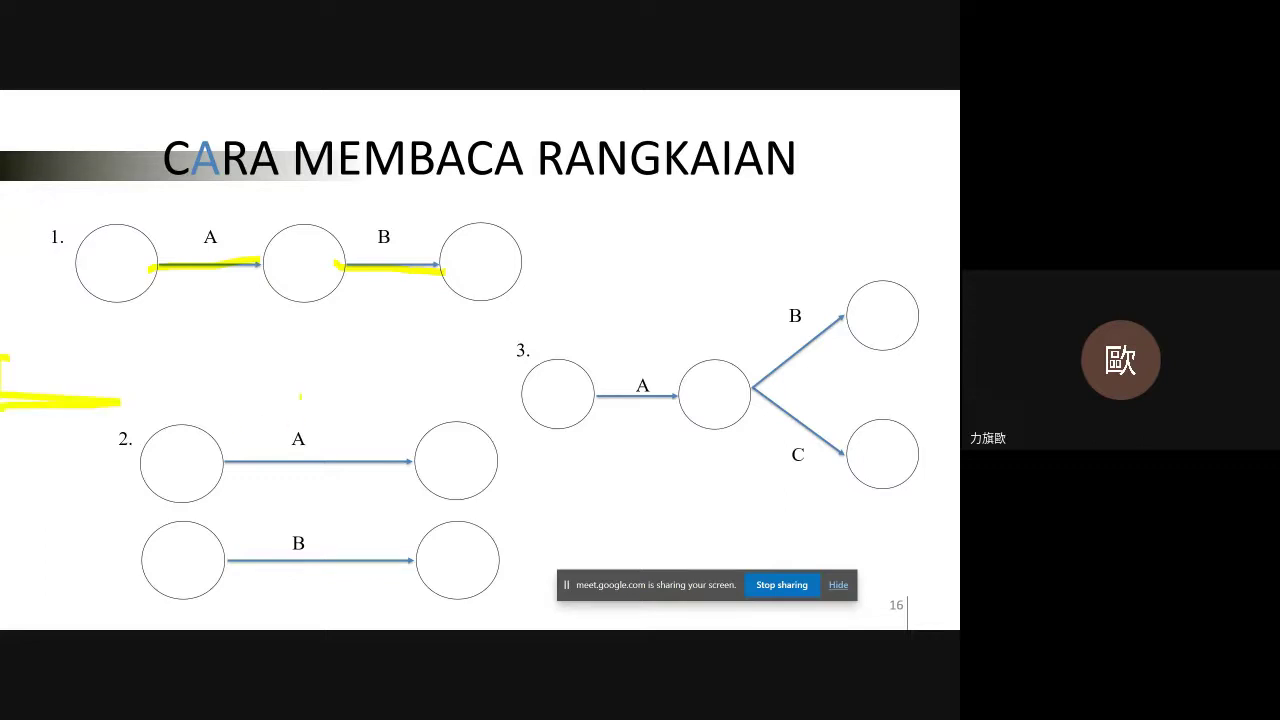
drag(294, 414, 292, 444)
mouse_move(297, 535)
mouse_down()
mouse_move(318, 537)
mouse_move(300, 548)
mouse_up()
click(441, 495)
Highlight activity A and branches B and C in diagram 3, then advance to slide 17.
mouse_move(597, 396)
mouse_down()
mouse_move(672, 396)
mouse_move(626, 386)
mouse_move(688, 398)
mouse_up()
mouse_move(626, 386)
mouse_down()
mouse_move(572, 385)
mouse_move(616, 390)
mouse_up()
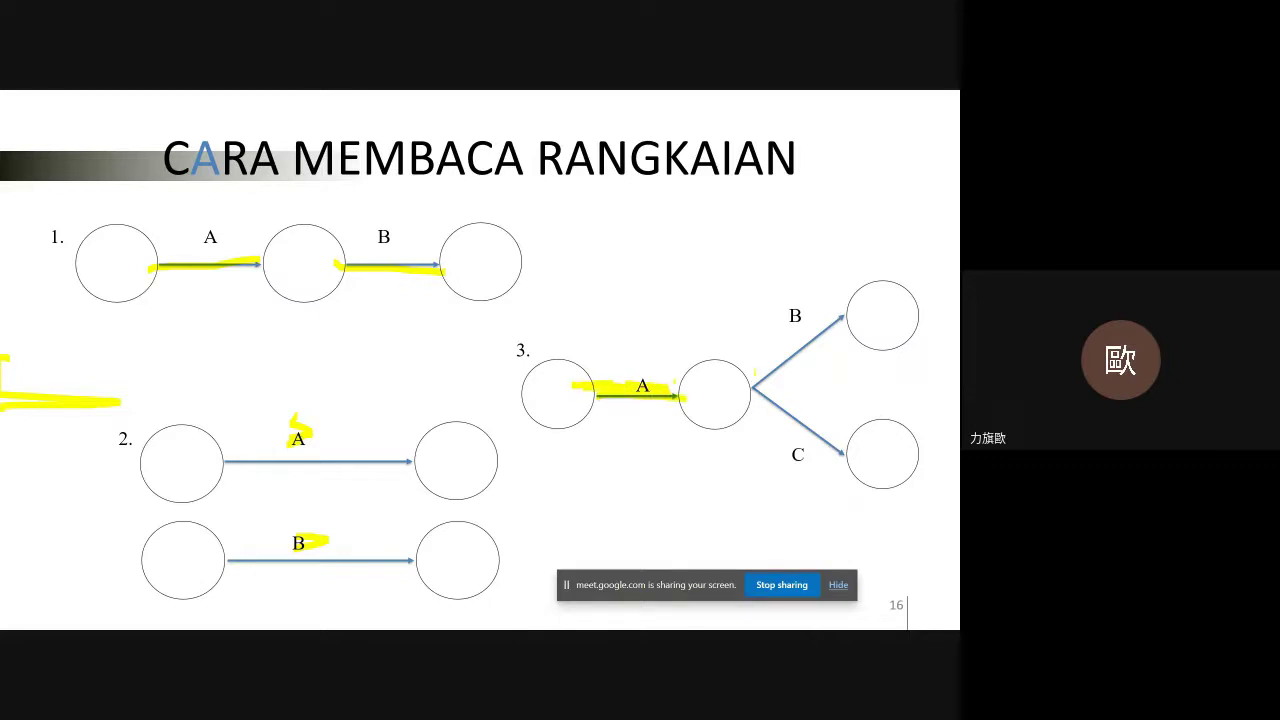
mouse_move(752, 388)
mouse_down()
mouse_move(834, 302)
mouse_move(856, 300)
mouse_up()
drag(754, 390, 846, 432)
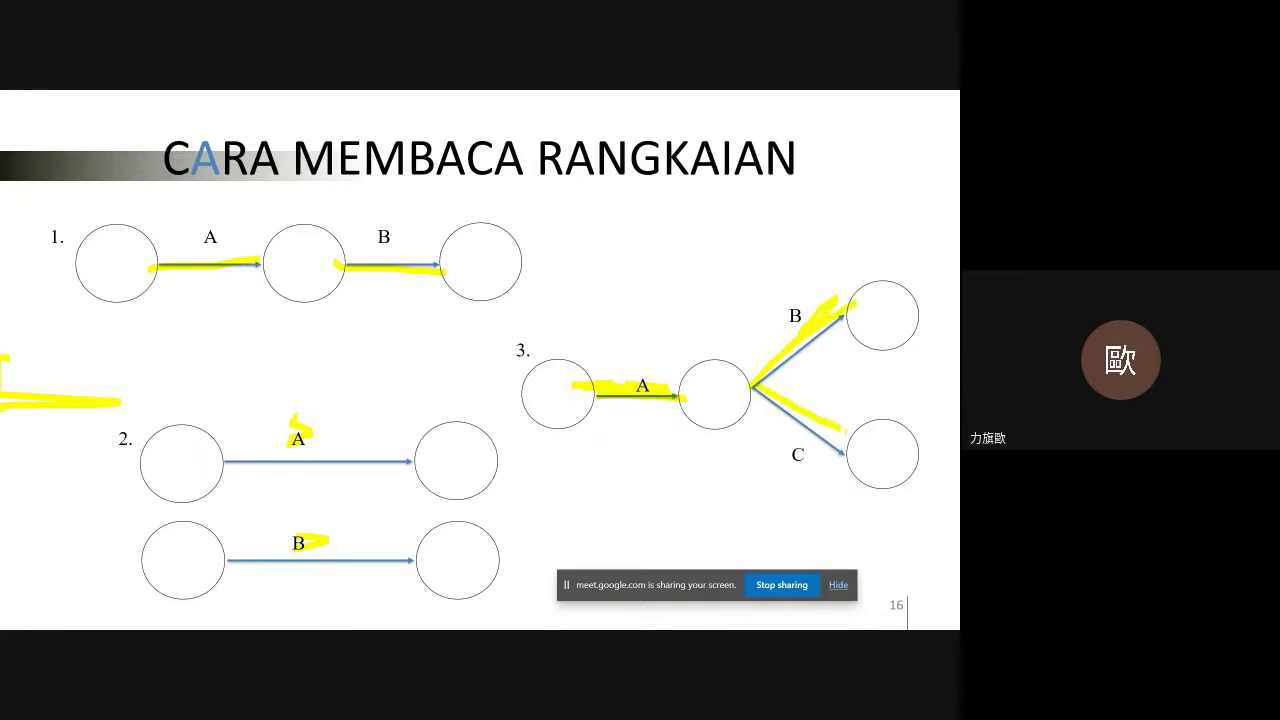
mouse_move(782, 408)
mouse_down()
mouse_move(846, 434)
mouse_move(790, 418)
mouse_up()
key(Right)
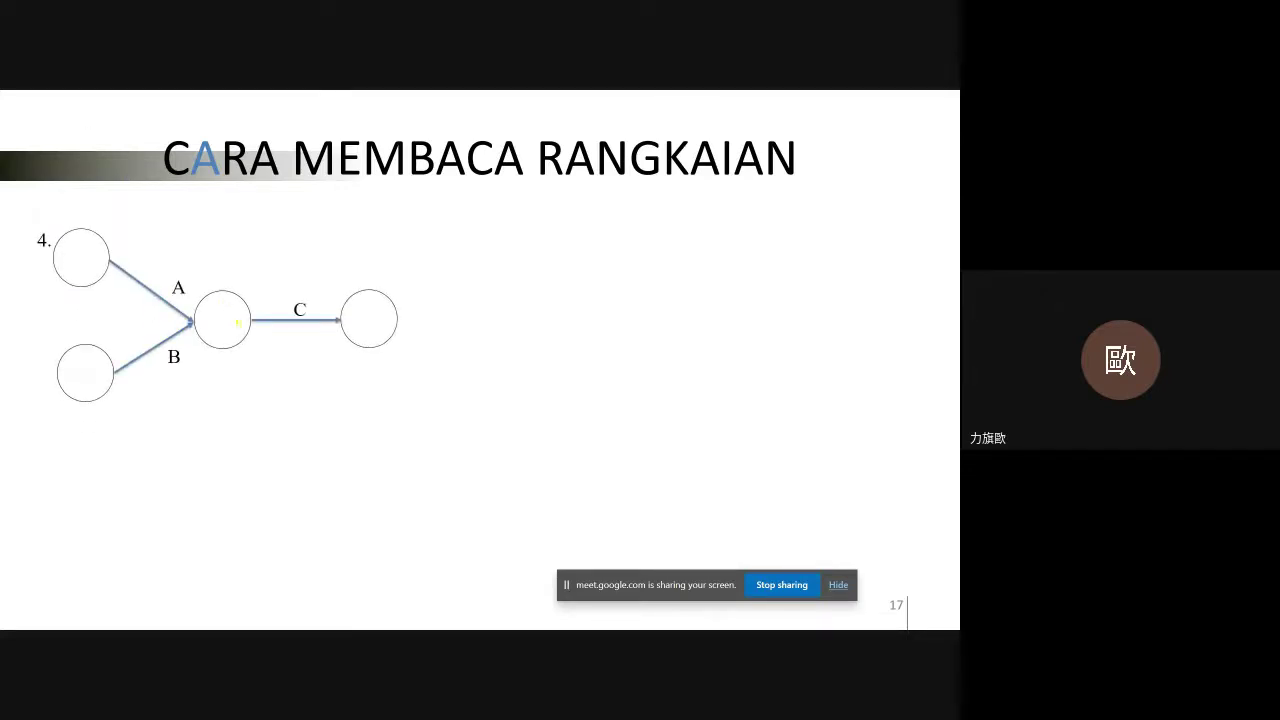
Highlight activities A, B and C in diagram 4.
mouse_move(300, 309)
mouse_down()
mouse_move(246, 316)
mouse_move(186, 298)
mouse_up()
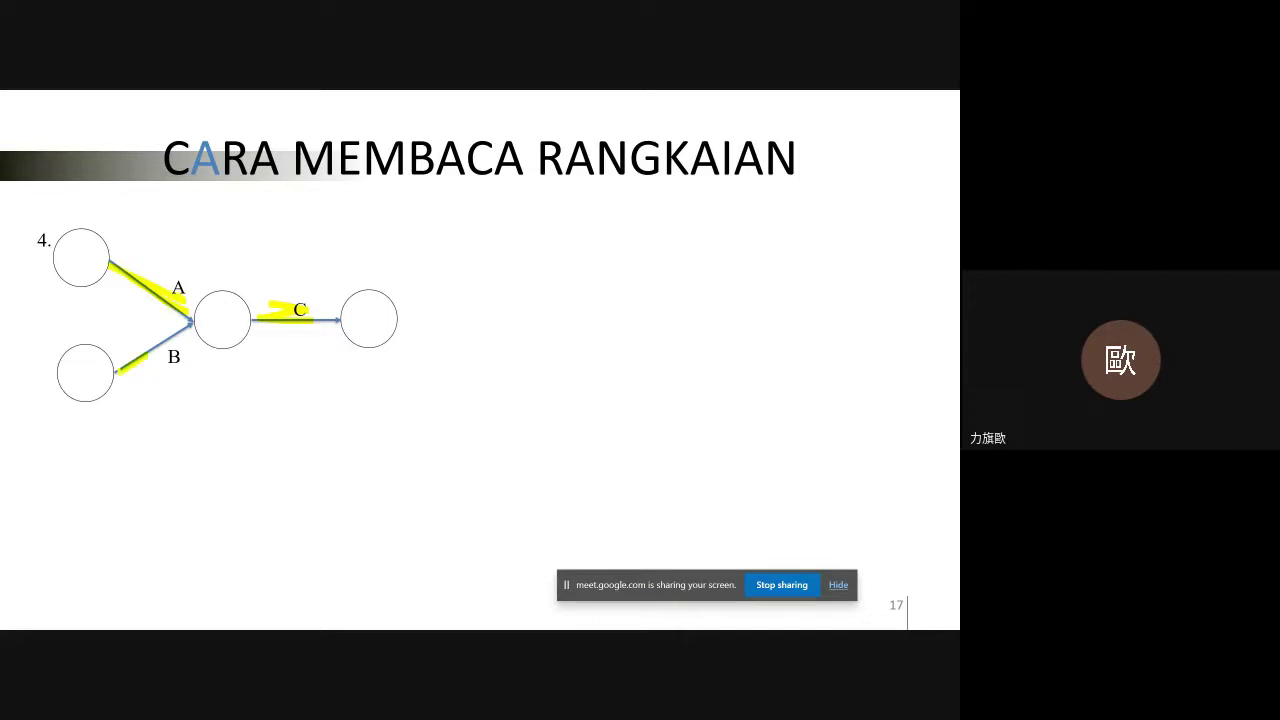
drag(118, 374, 230, 316)
drag(166, 350, 130, 380)
drag(186, 292, 192, 310)
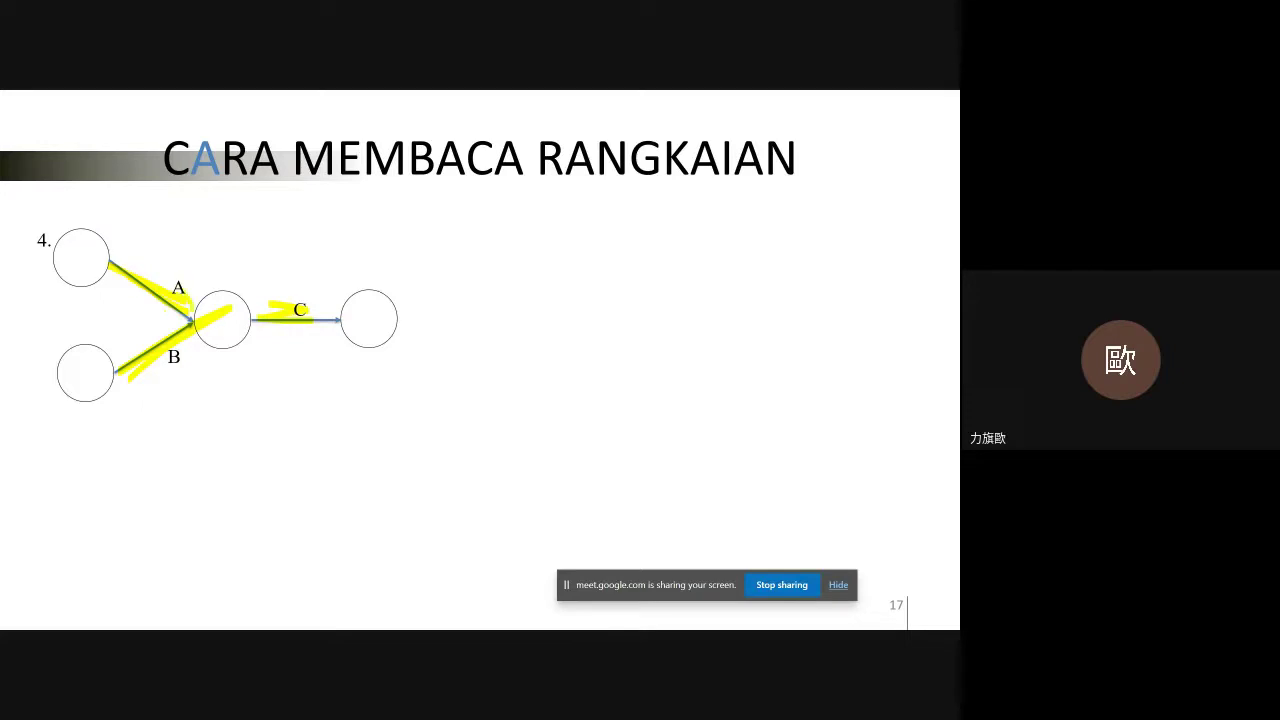
drag(186, 354, 162, 372)
Reveal diagrams 5 and 6, hide the screen-sharing notice, and highlight diagram 5's A–D and B–C paths.
key(Right)
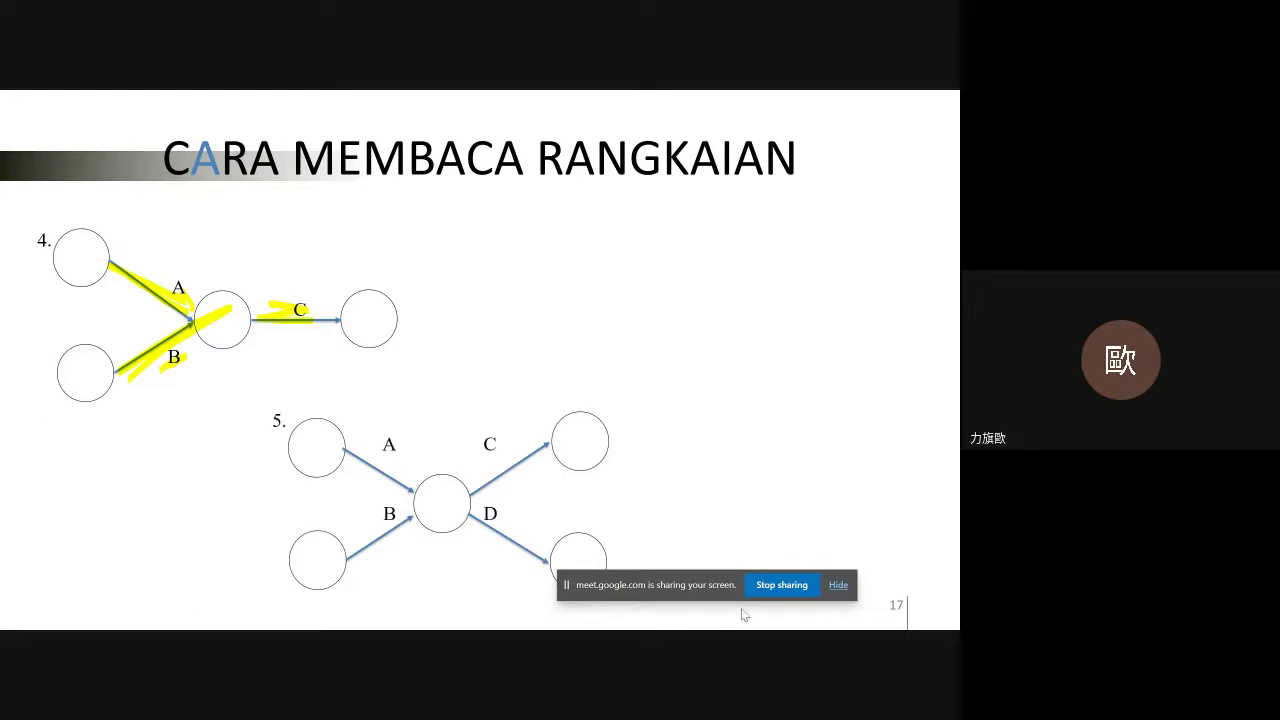
drag(725, 584, 805, 618)
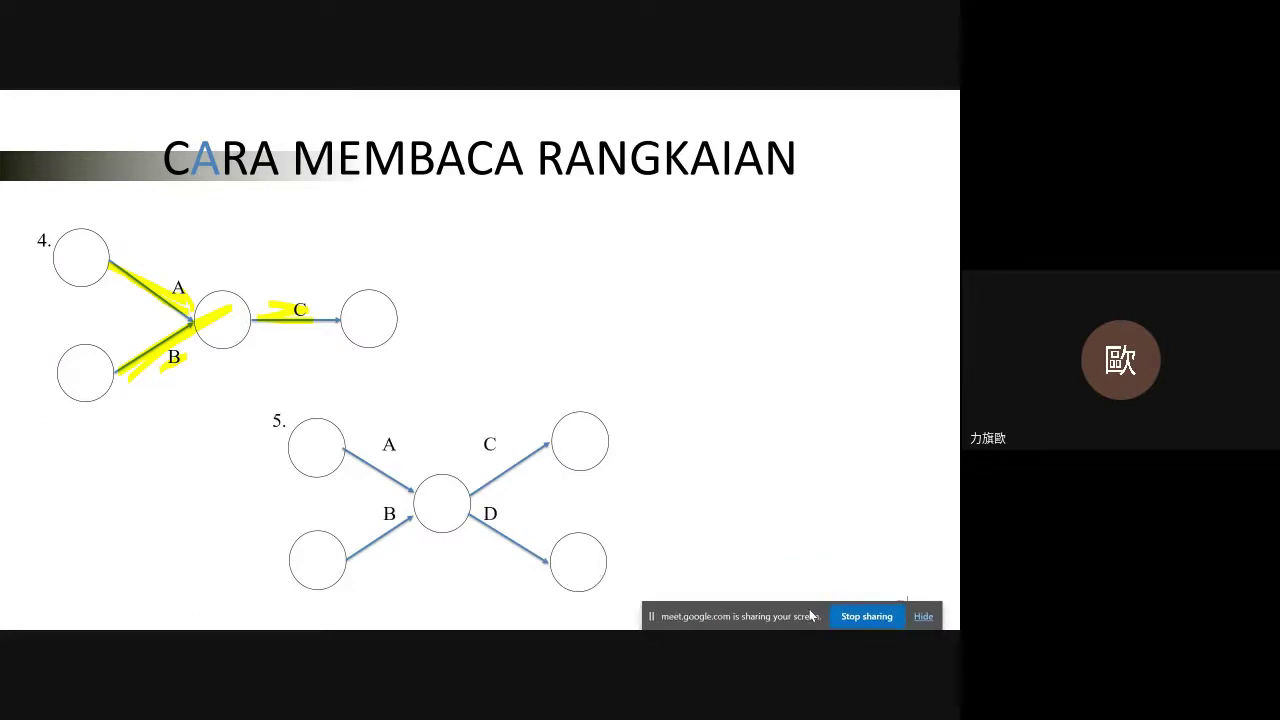
click(918, 619)
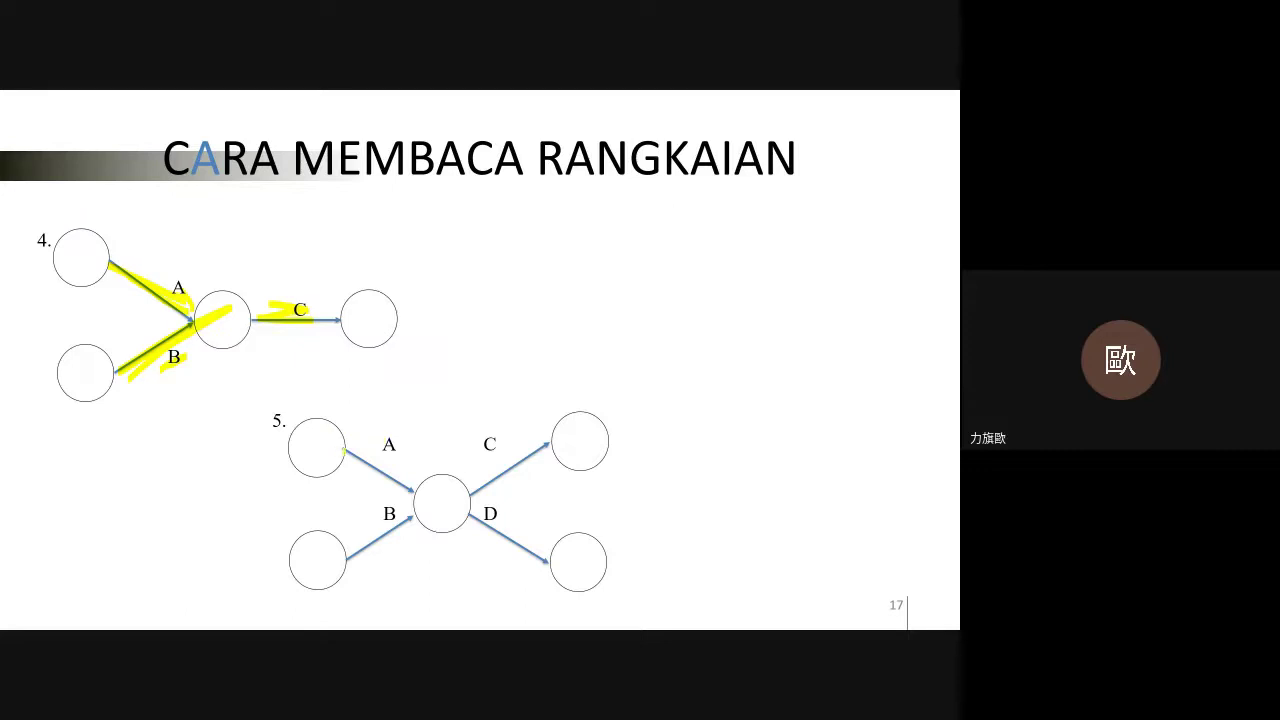
mouse_move(343, 451)
mouse_down()
mouse_move(510, 524)
mouse_move(548, 560)
mouse_up()
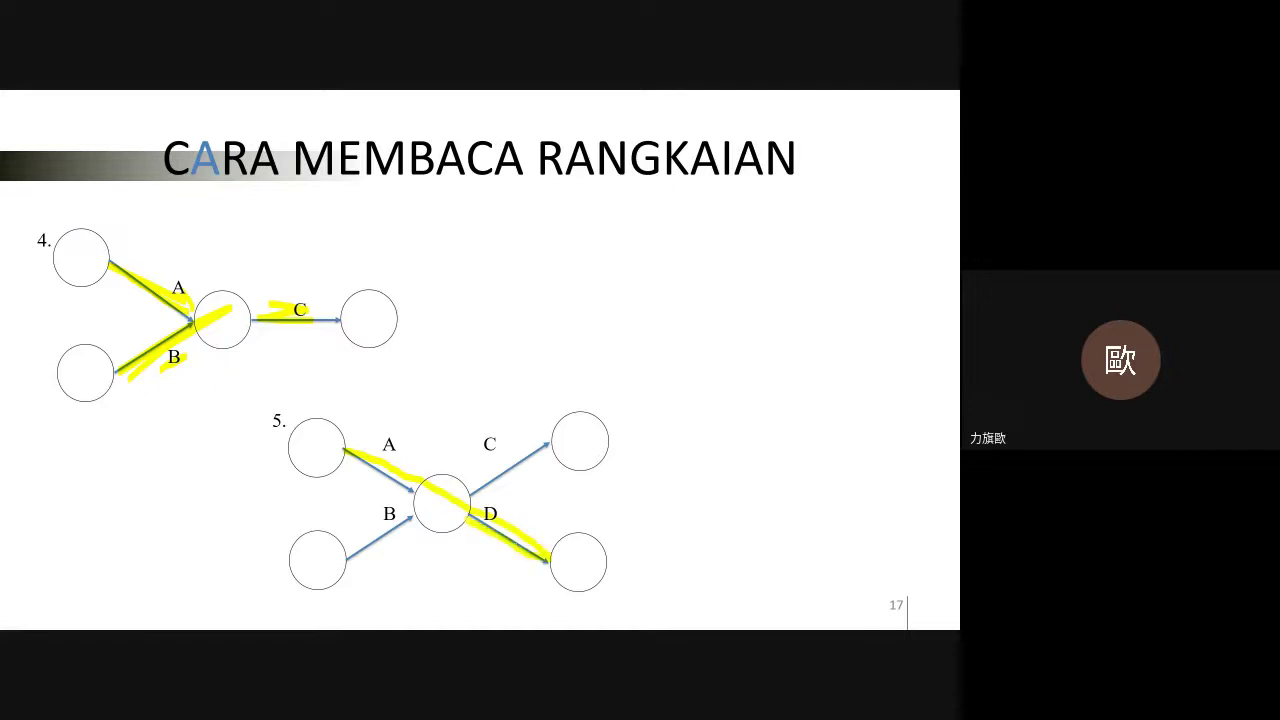
mouse_move(346, 557)
mouse_down()
mouse_move(536, 455)
mouse_move(462, 498)
mouse_move(366, 464)
mouse_up()
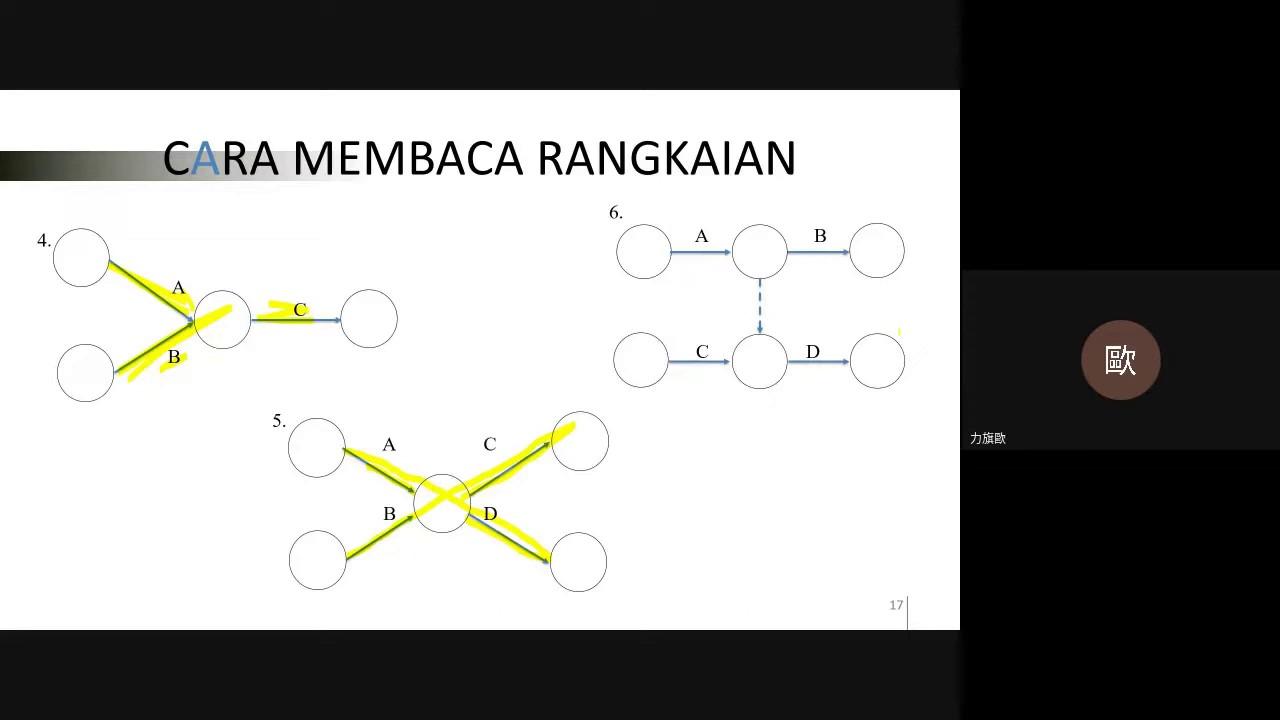
Highlight diagram 6's final node and its dashed dummy arrow.
drag(892, 340, 892, 380)
drag(758, 285, 759, 332)
drag(759, 272, 756, 336)
Highlight the 5. and 6. labels, circle diagrams 5 and 6, and advance to slide 18.
drag(638, 211, 588, 214)
drag(283, 423, 259, 424)
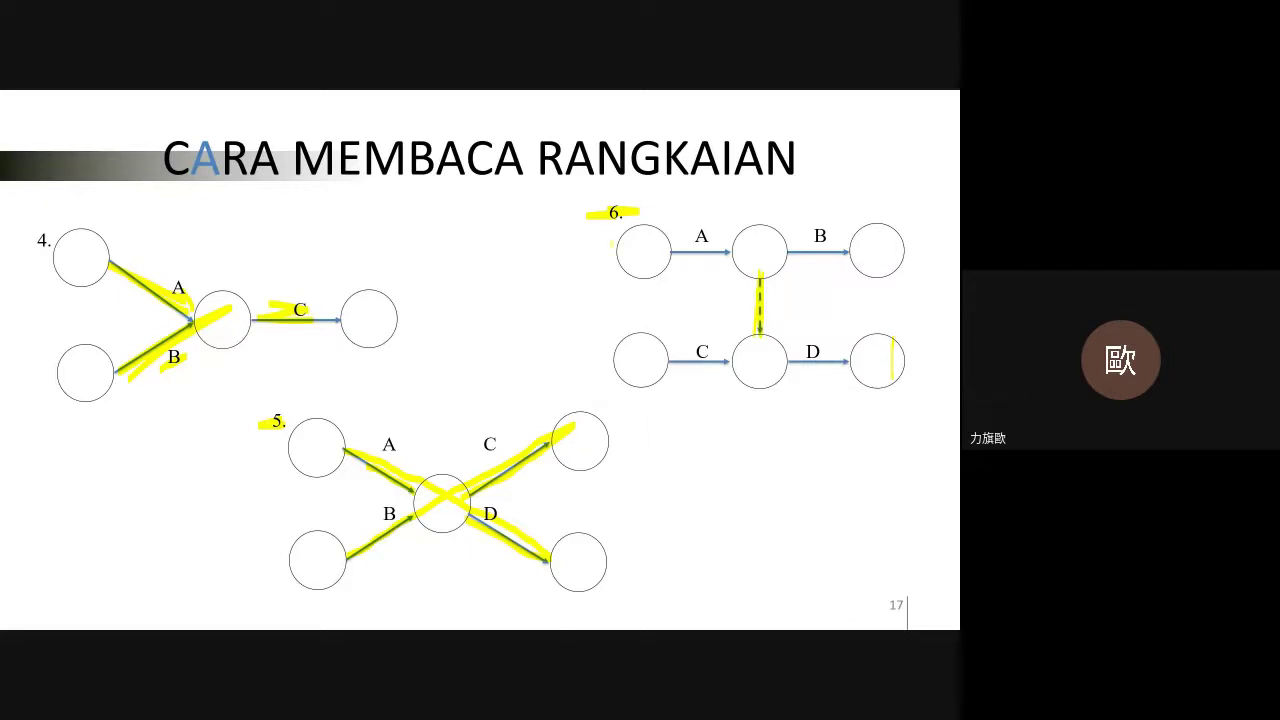
mouse_move(541, 196)
mouse_down()
mouse_move(246, 528)
mouse_move(726, 420)
mouse_move(482, 278)
mouse_move(242, 452)
mouse_move(264, 588)
mouse_up()
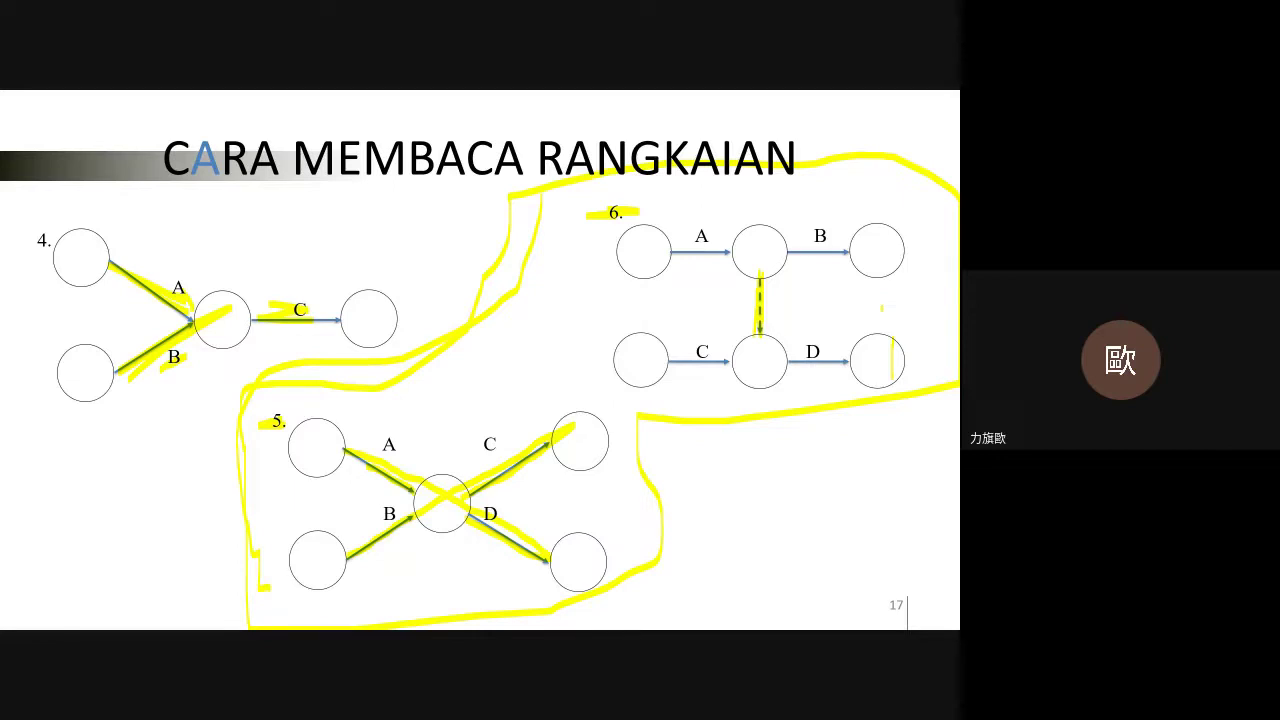
key(Right)
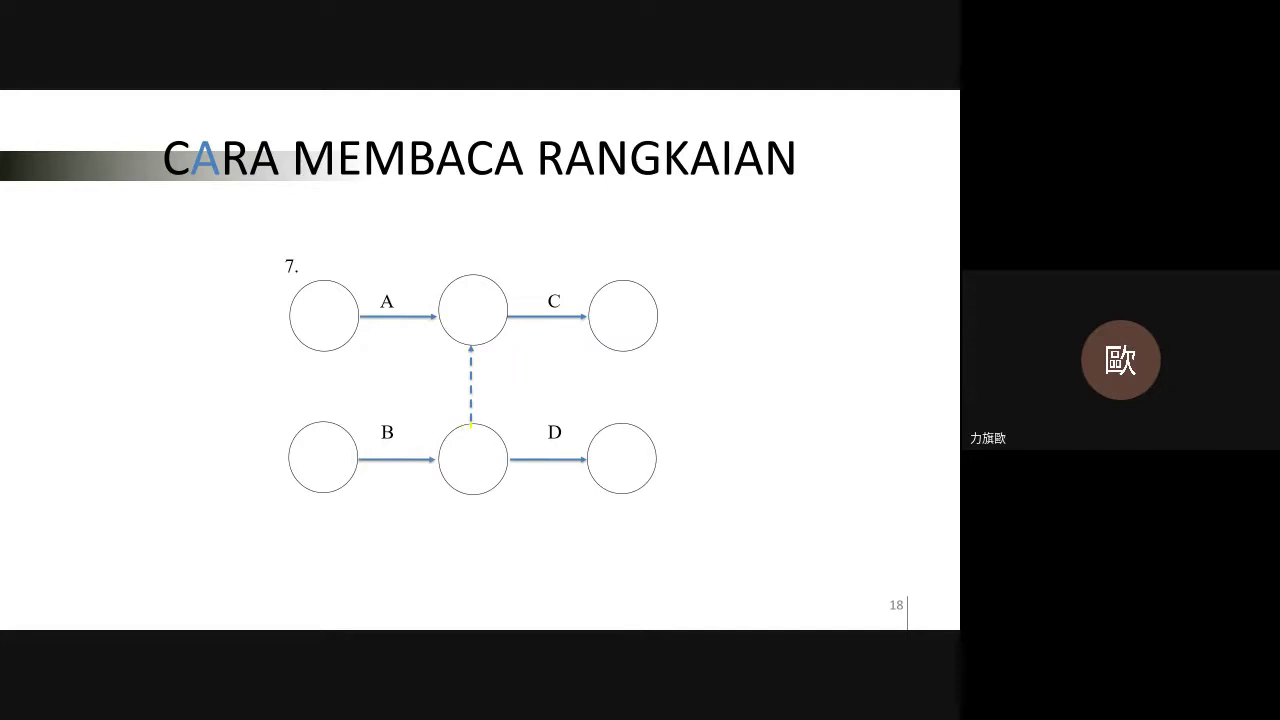
Trace diagram 7's dashed arrow with the highlighter, advance to slide 19, then end the slideshow.
drag(471, 421, 471, 368)
drag(471, 424, 469, 400)
drag(470, 344, 470, 328)
key(Right)
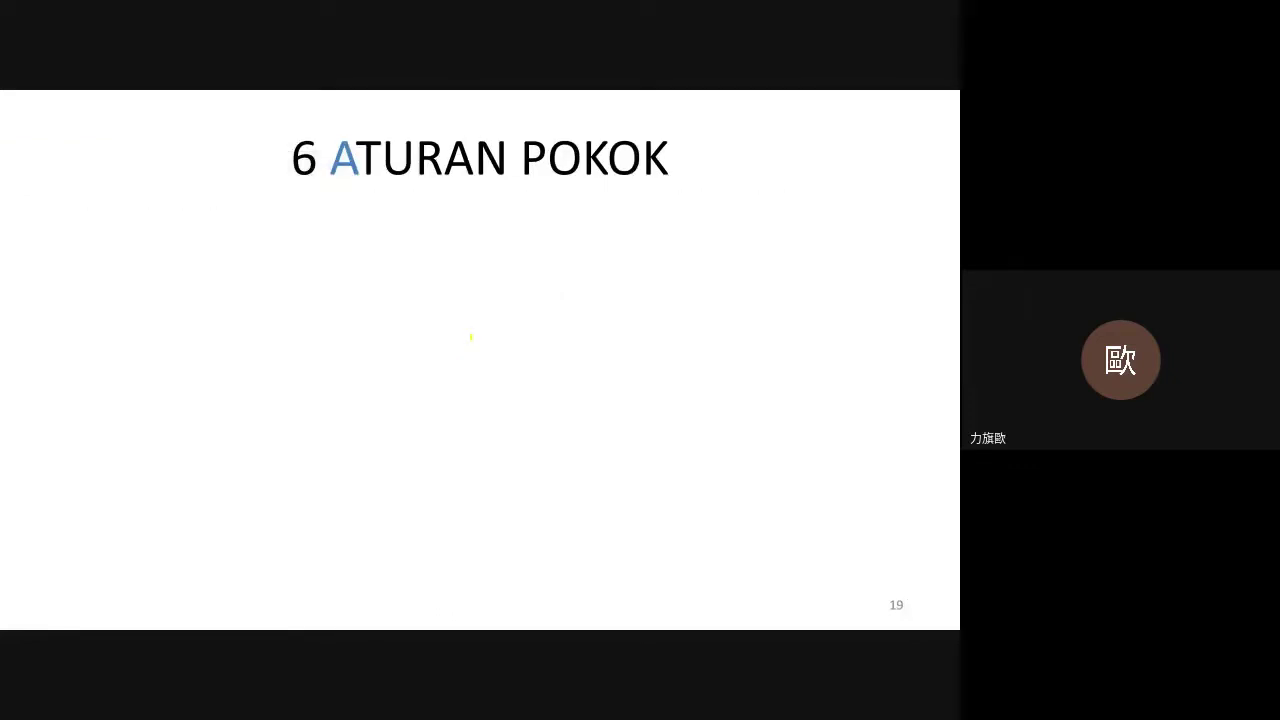
key(Escape)
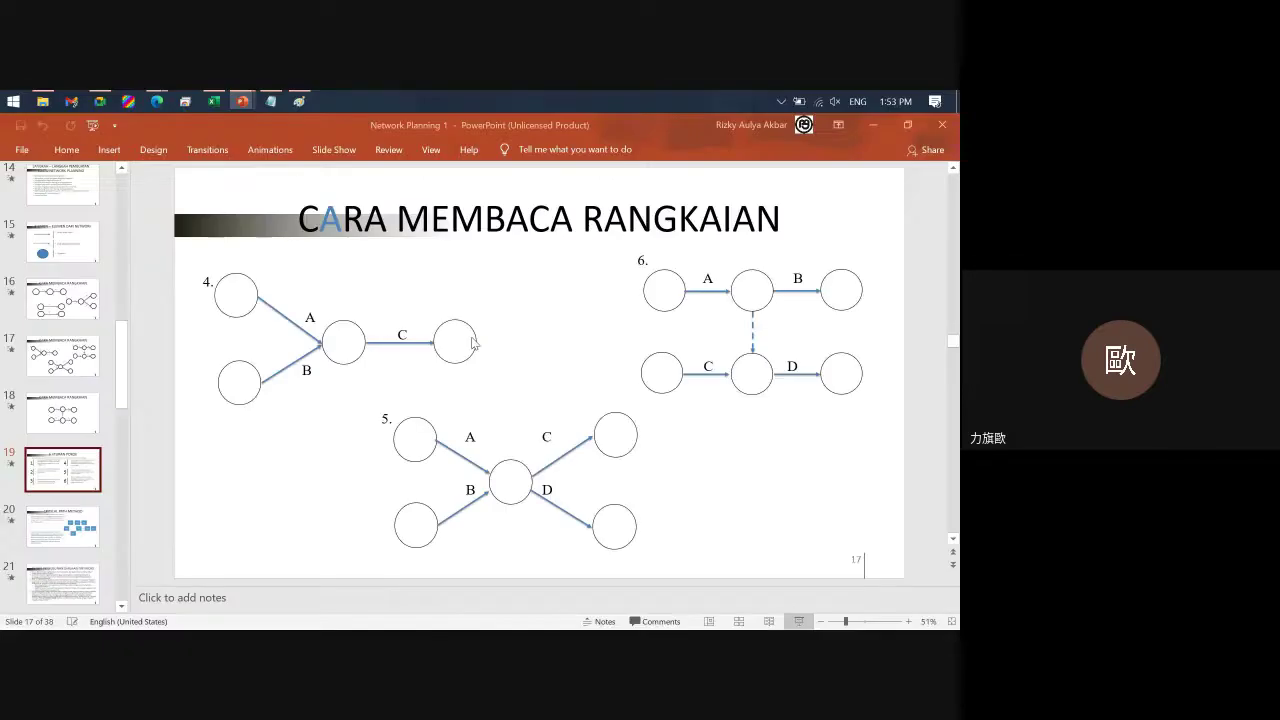
Check the meeting chat, then minimise the meeting and file browser windows.
key(alt+Tab)
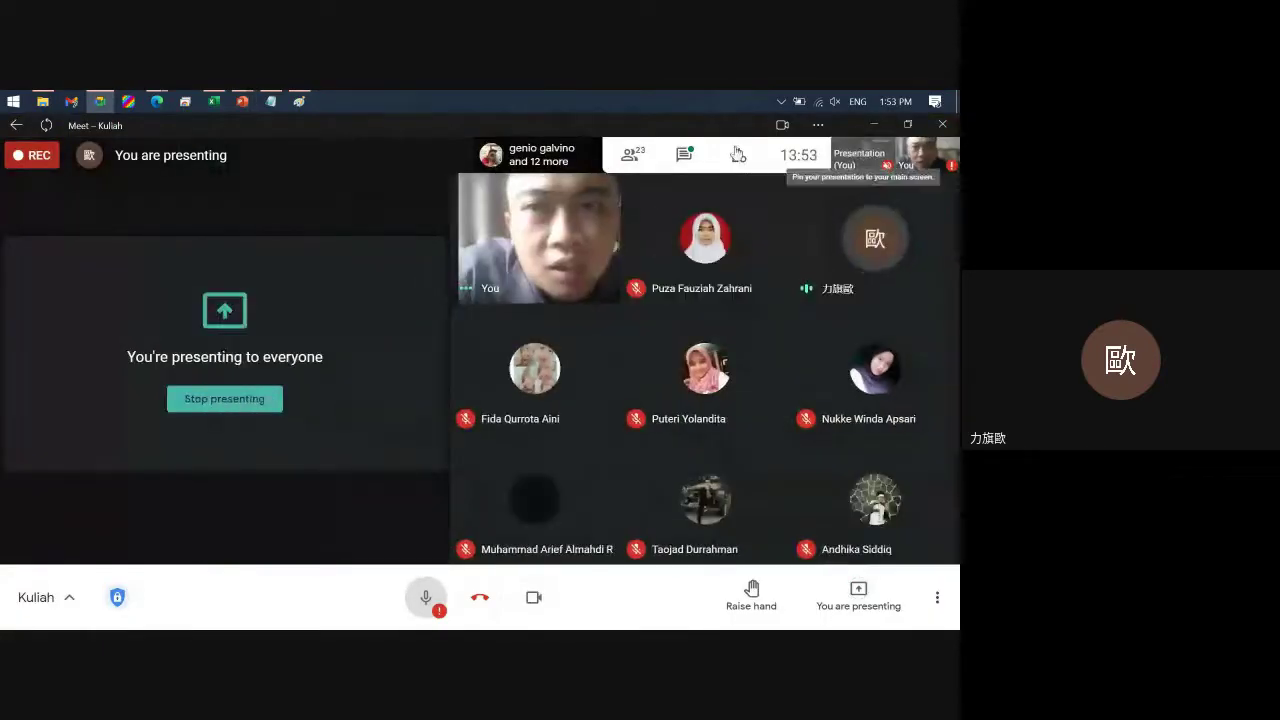
click(684, 155)
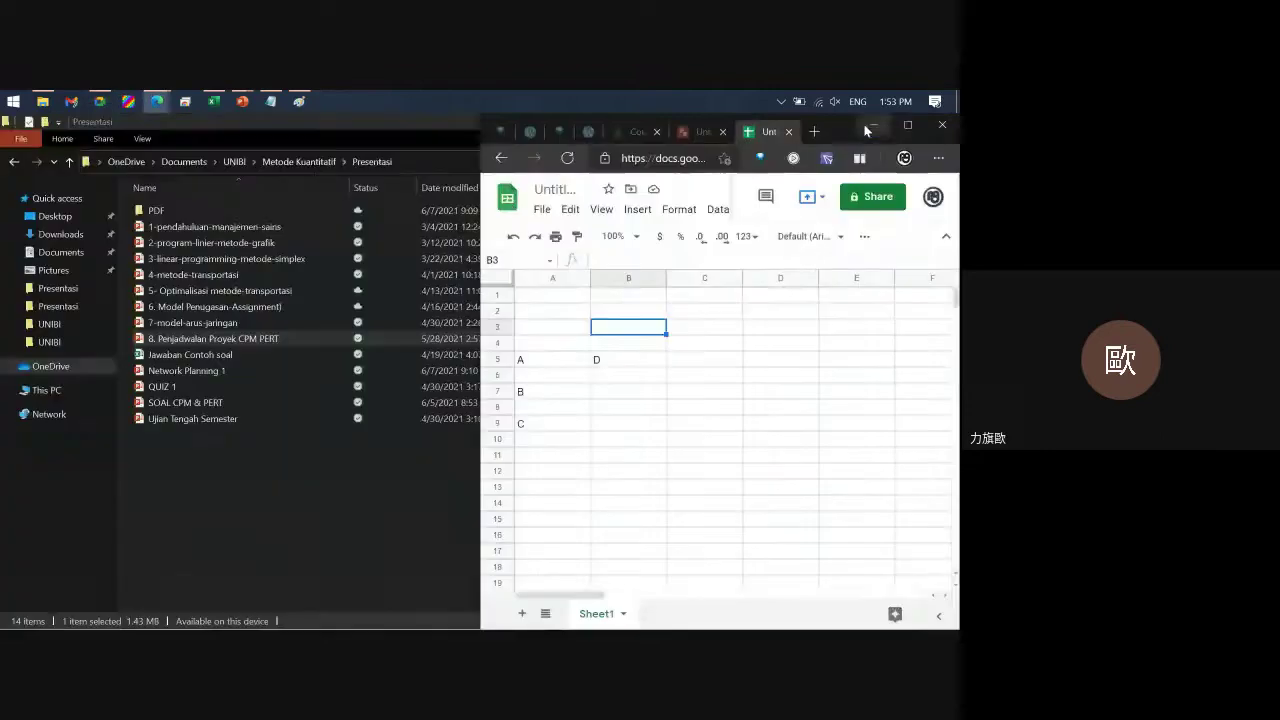
click(873, 124)
click(428, 132)
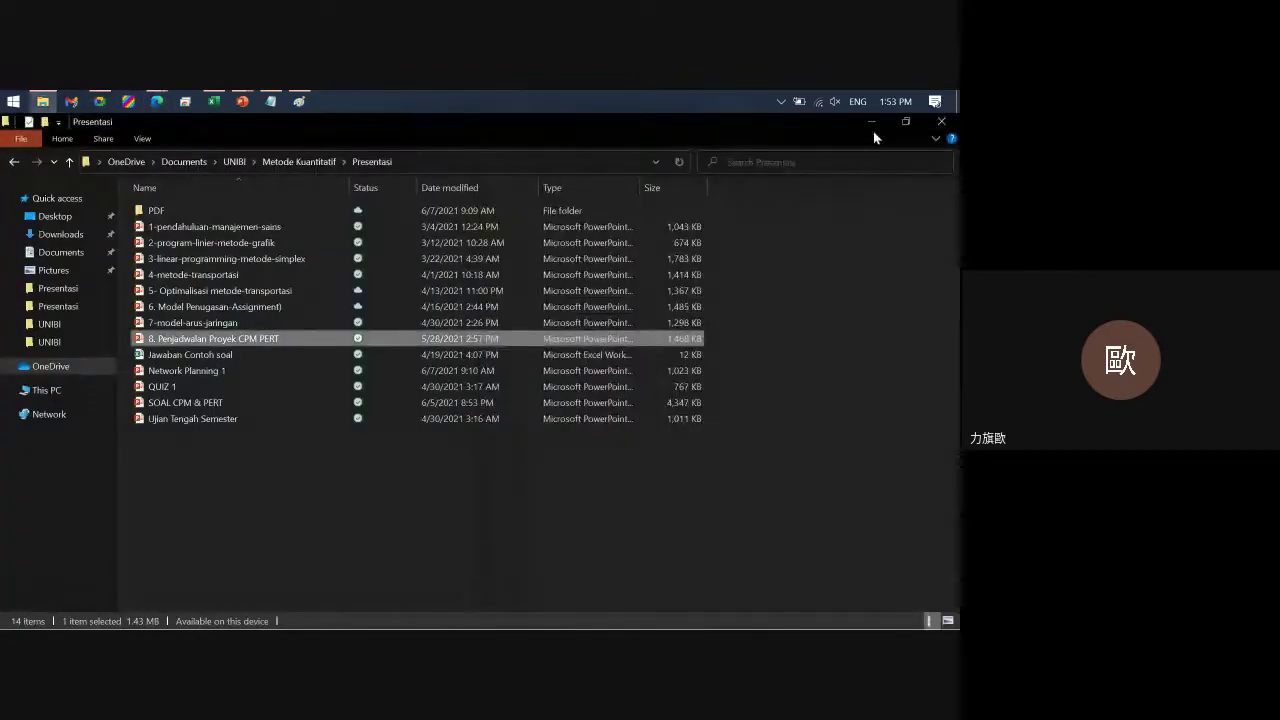
click(871, 123)
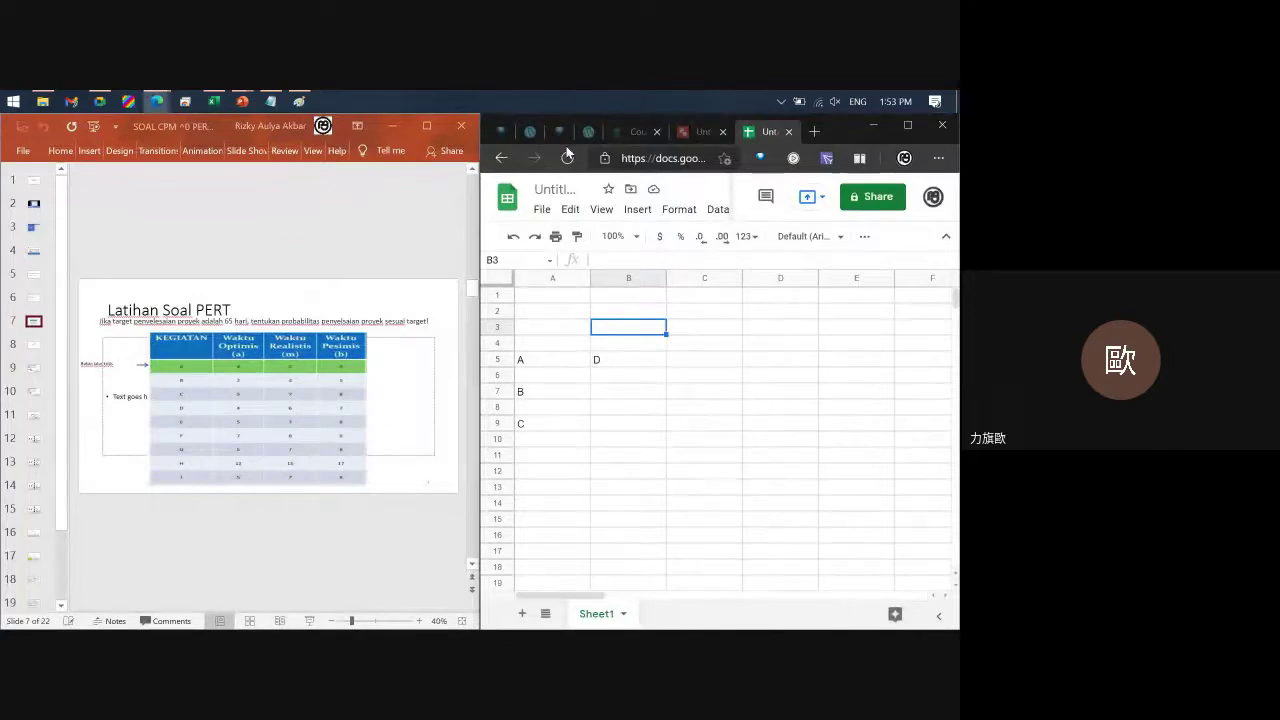
End the full-screen slideshow and bring the SOAL presentation on the SOAL B slide forward.
click(397, 126)
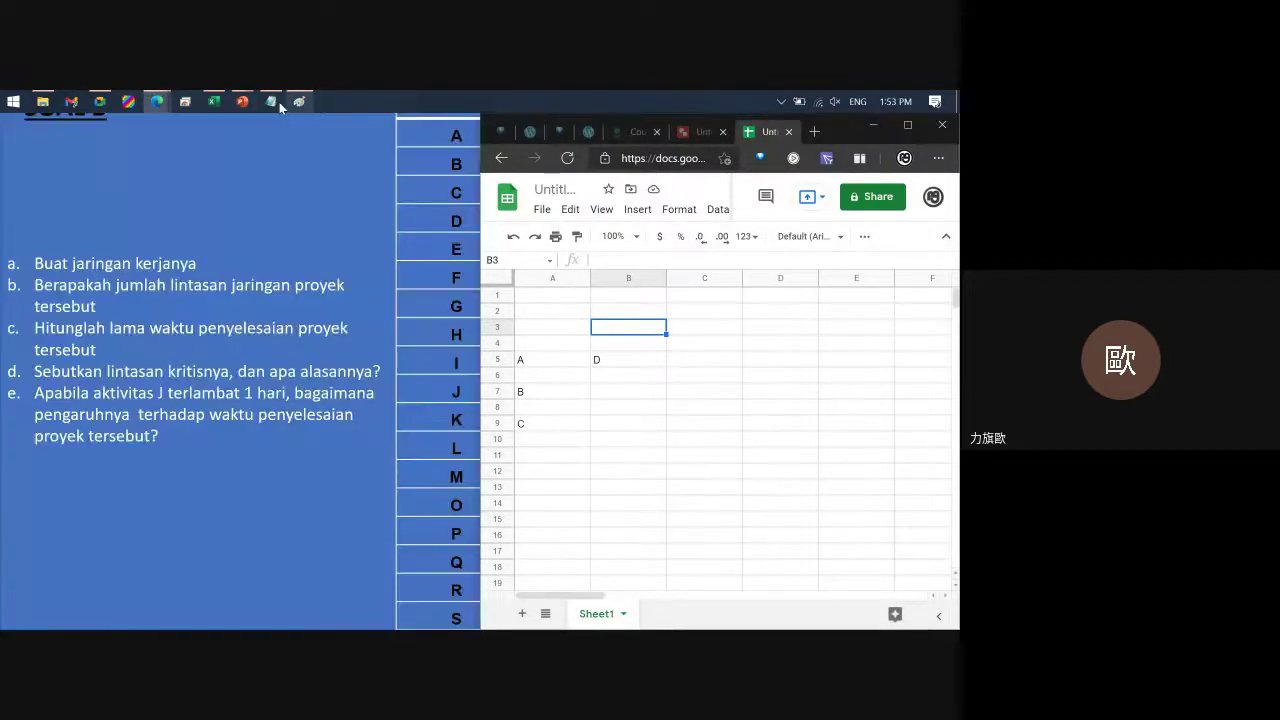
click(272, 150)
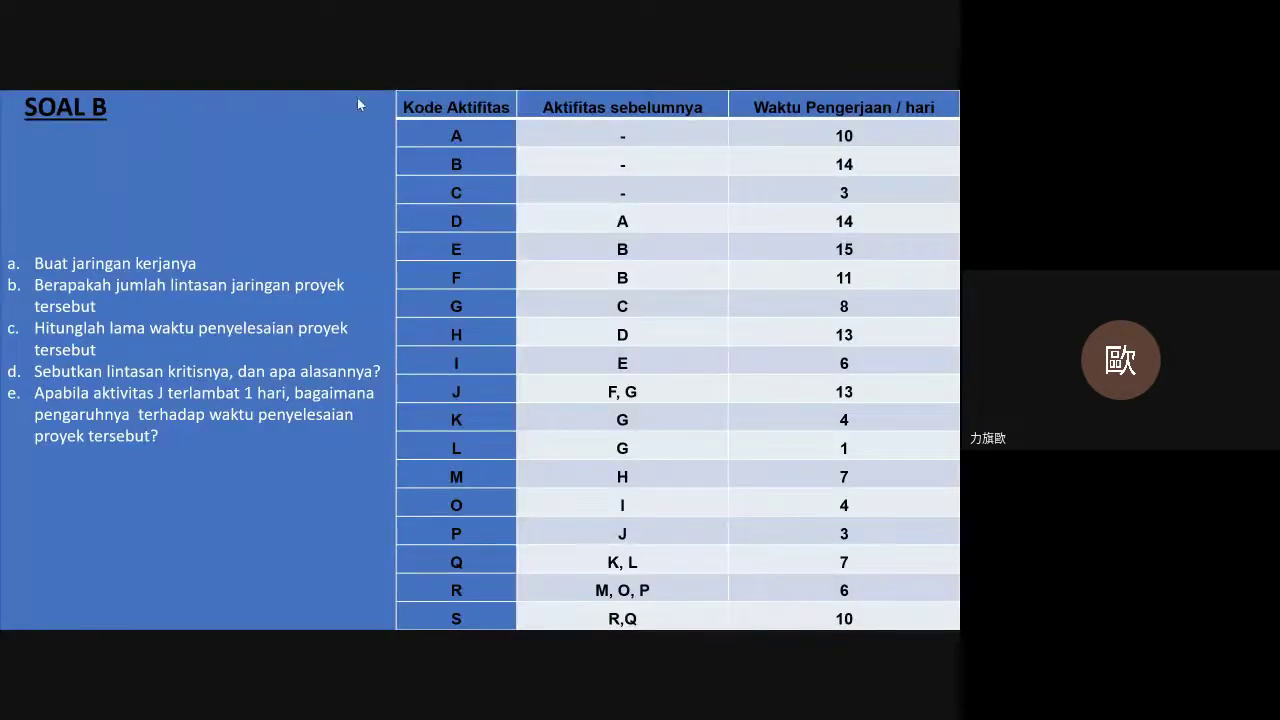
key(Escape)
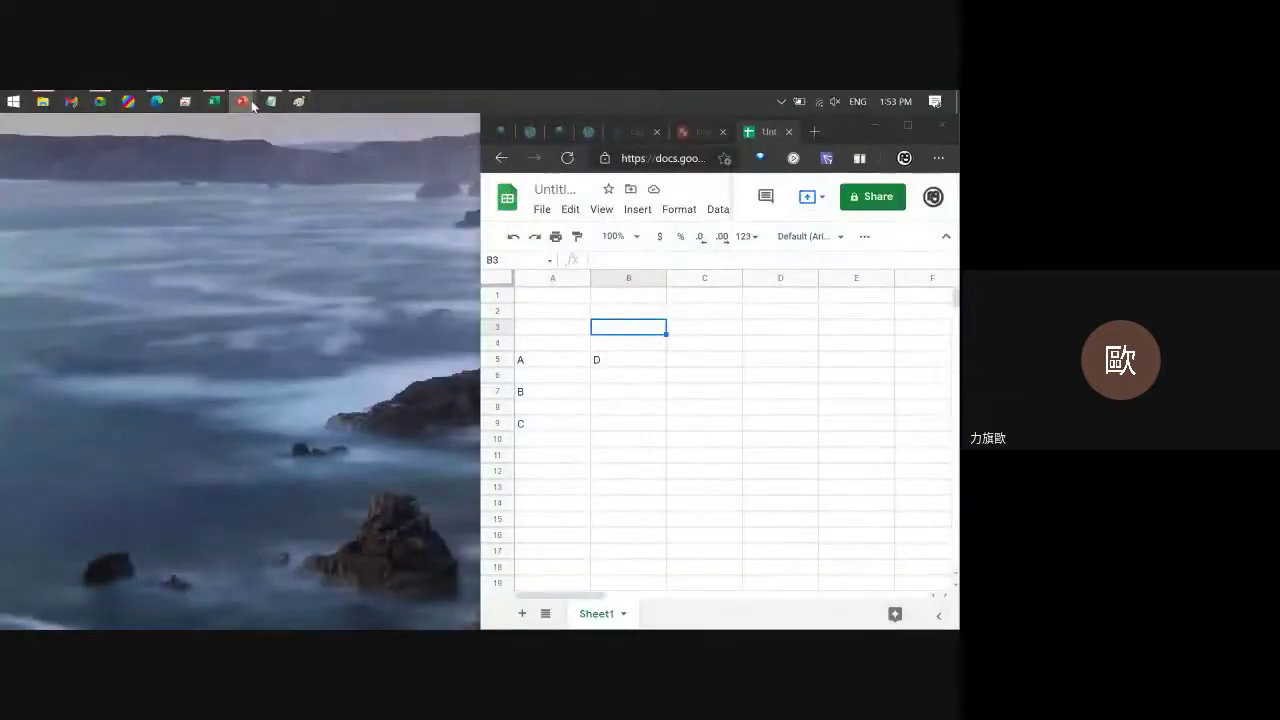
mouse_move(250, 105)
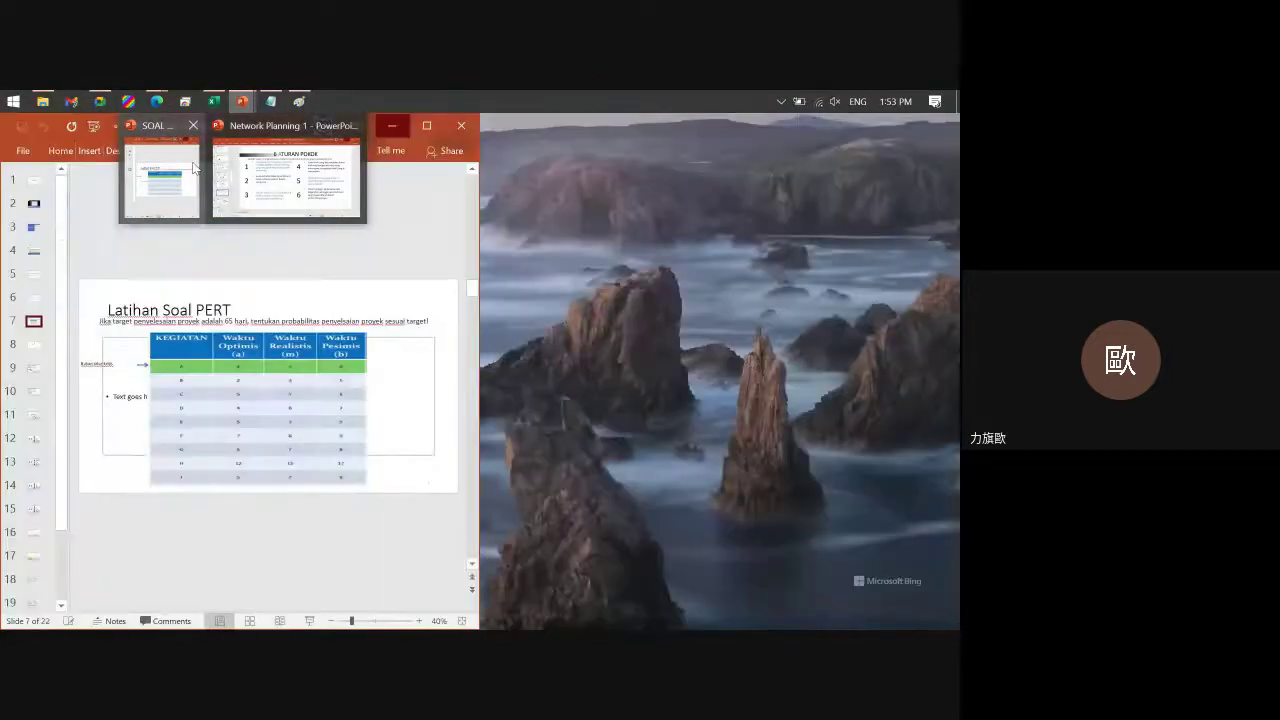
click(165, 178)
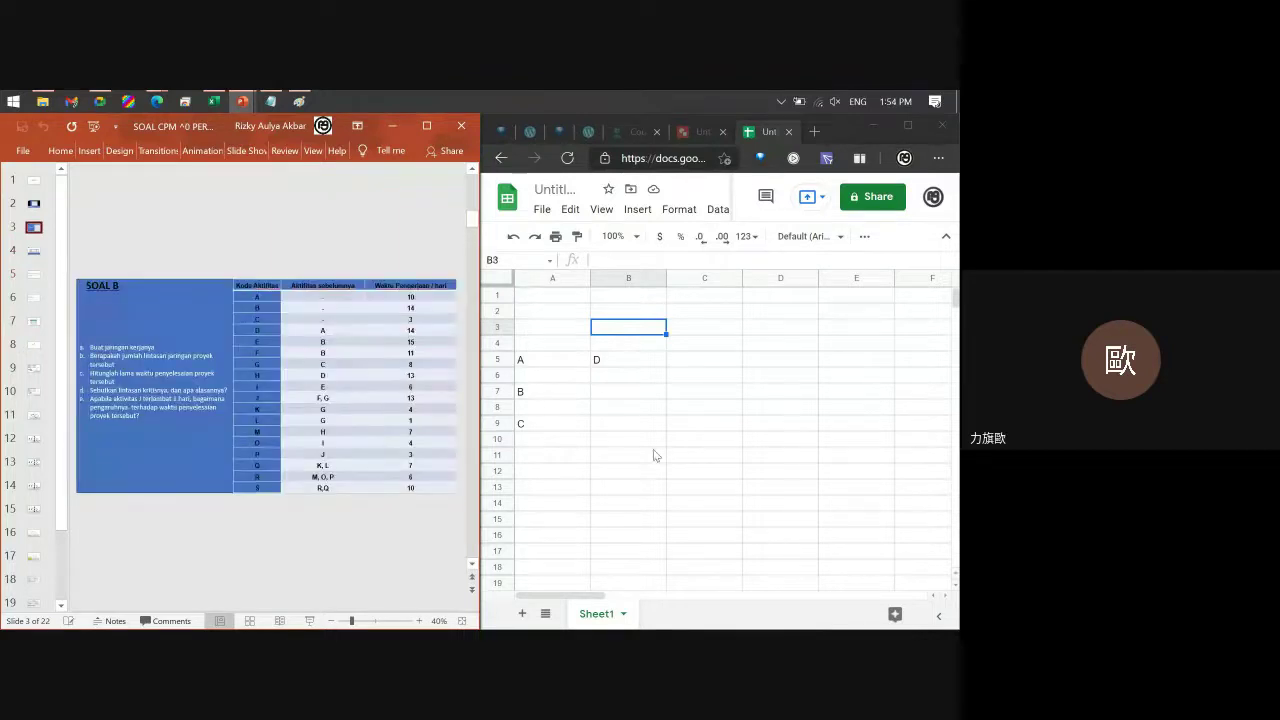
Clear the old grid labels, deleting B from A7 and D from B5.
click(570, 394)
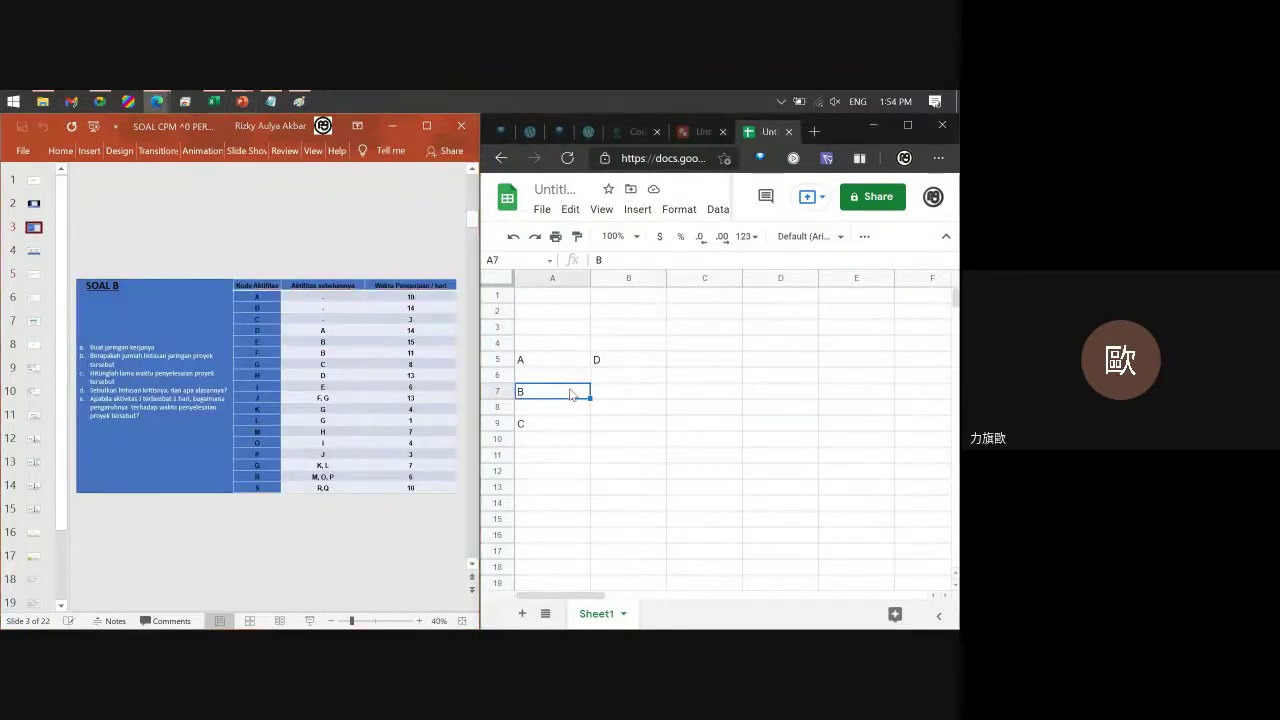
key(Down)
key(Down)
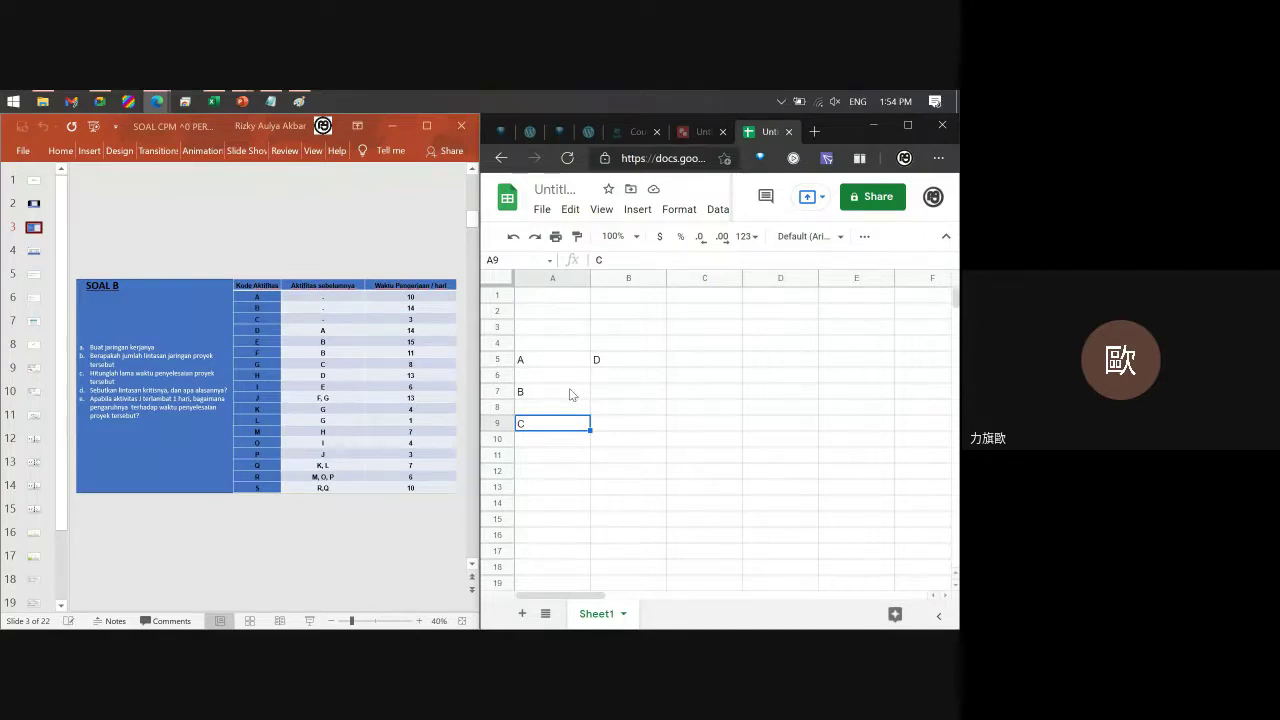
key(Up)
key(Up)
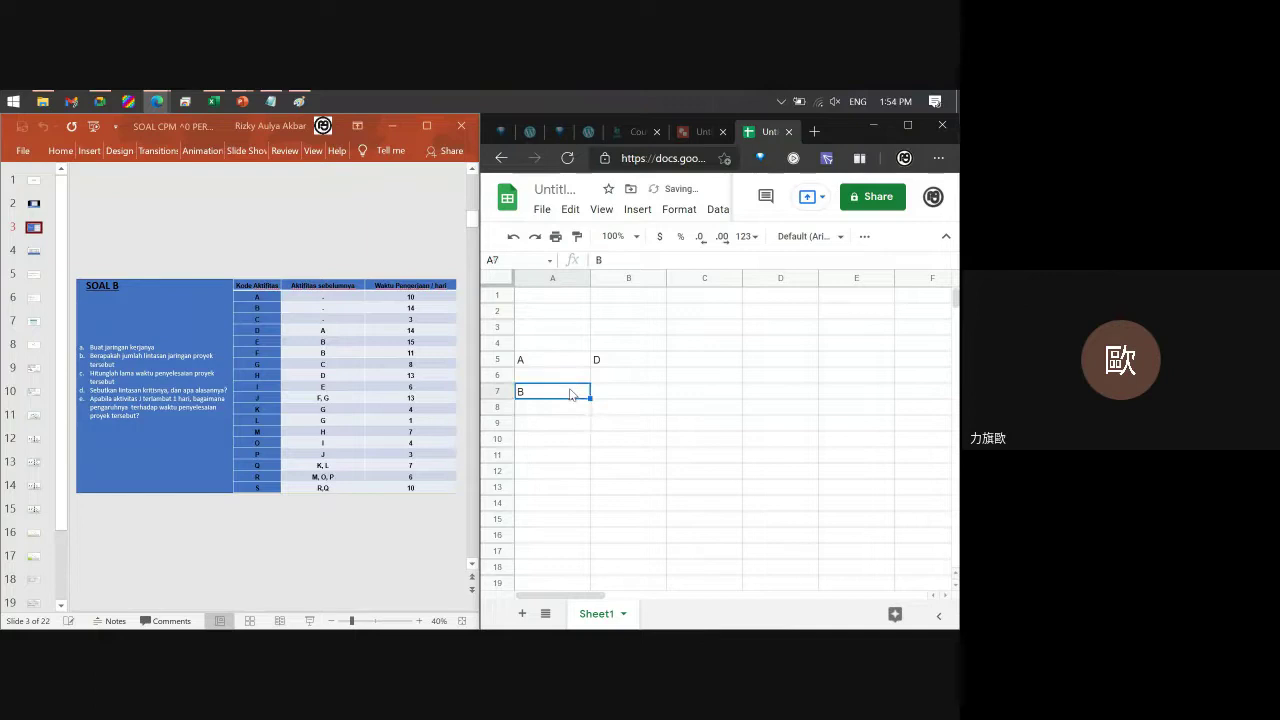
key(Delete)
key(Up)
key(Up)
key(Right)
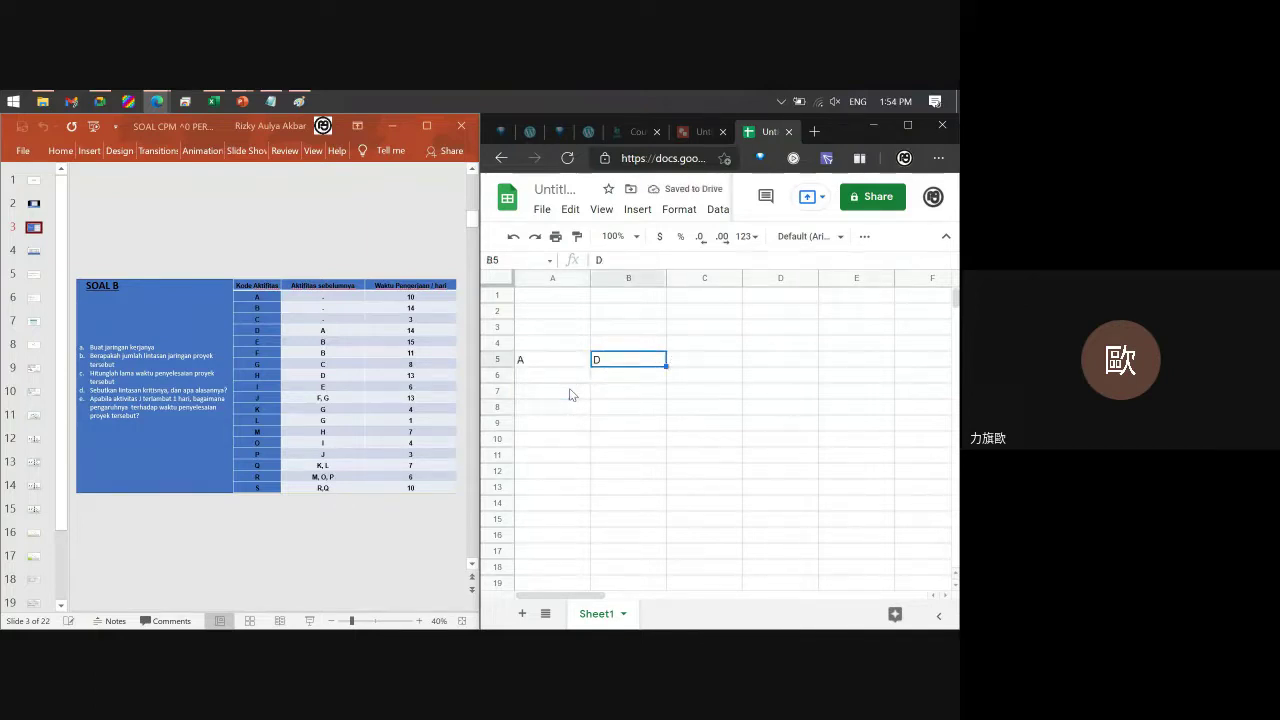
key(Delete)
key(Left)
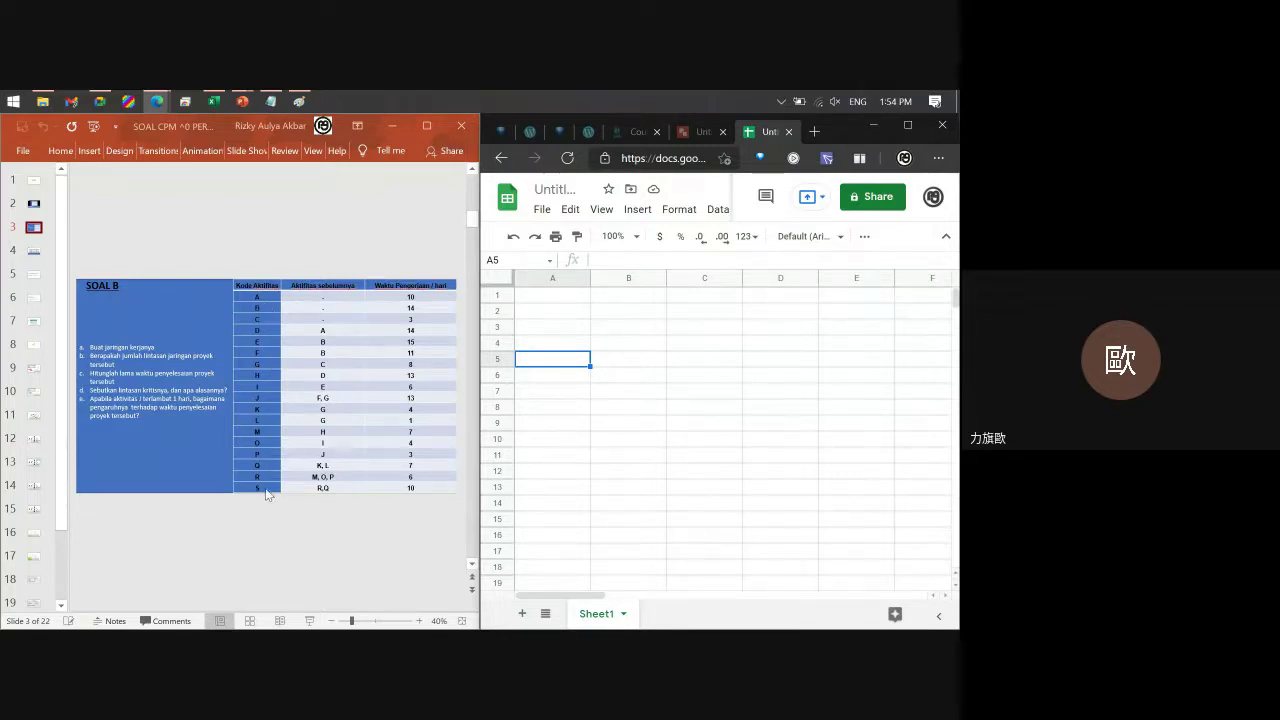
Enter activities A, B, C in column A with successors D, E, F, G in column B.
key(Up)
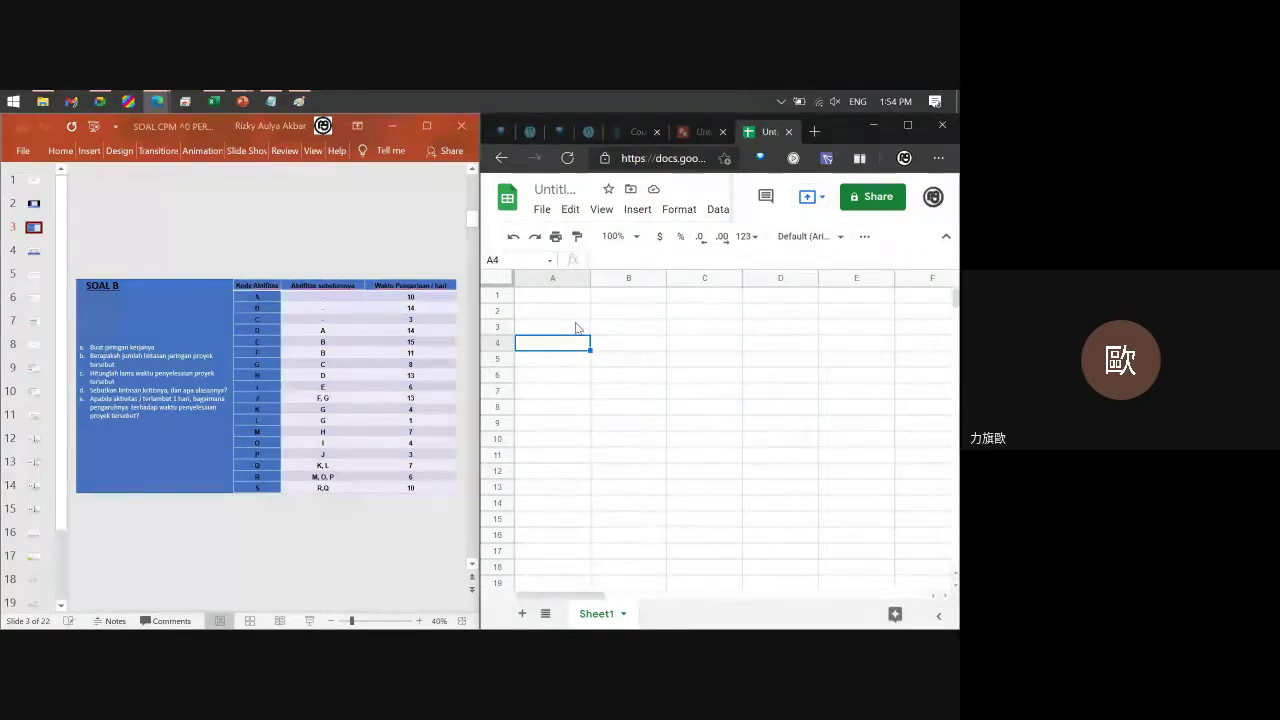
text(a)
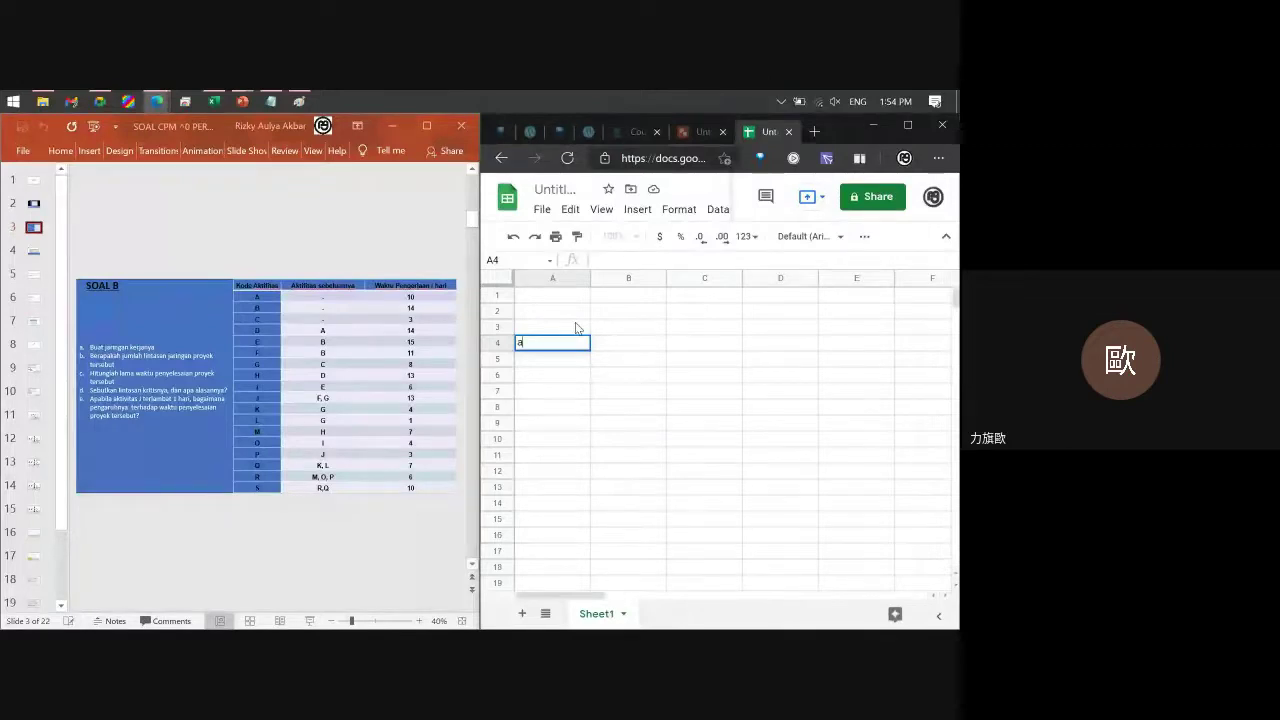
key(BackSpace)
text(A)
click(659, 373)
text(E)
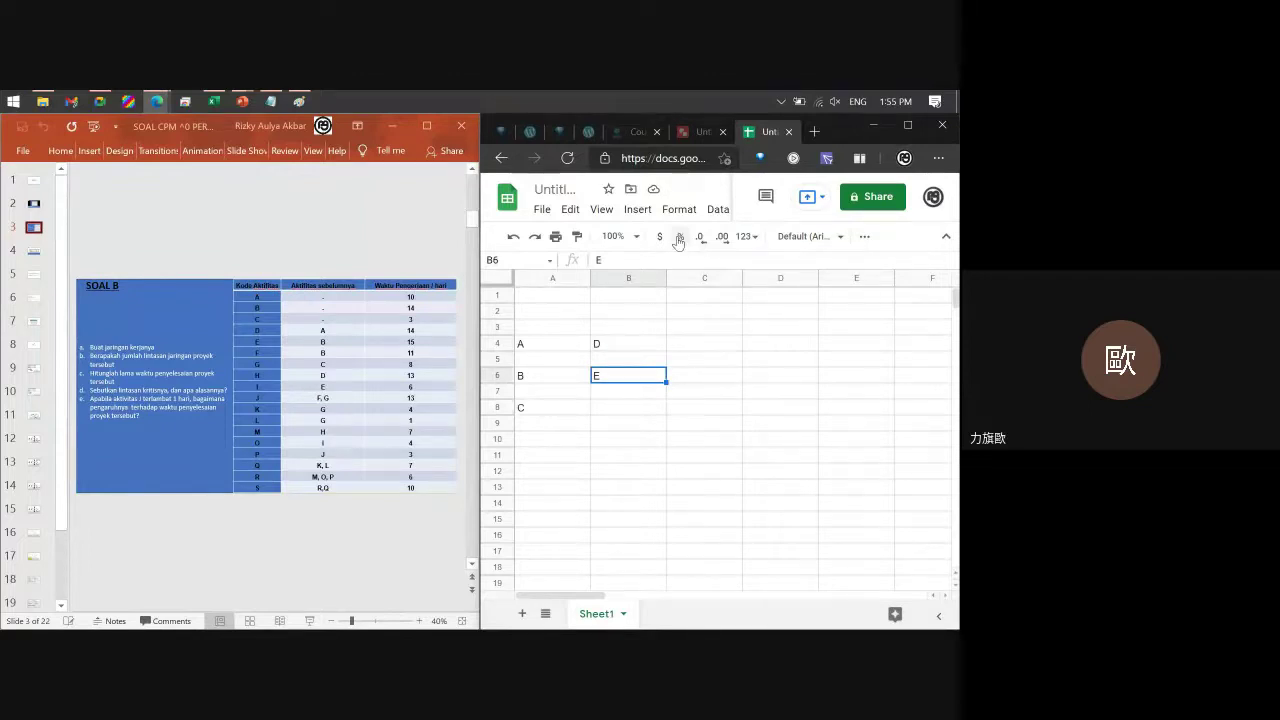
key(Return)
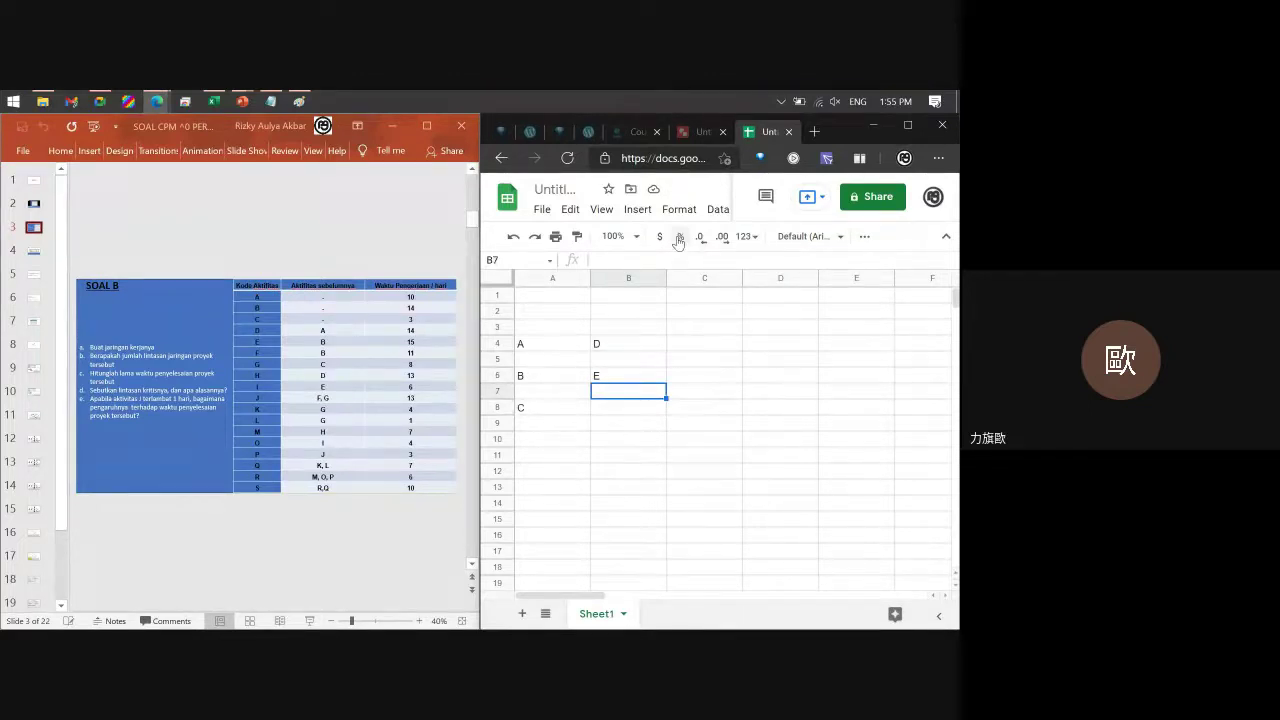
text(F)
key(Return)
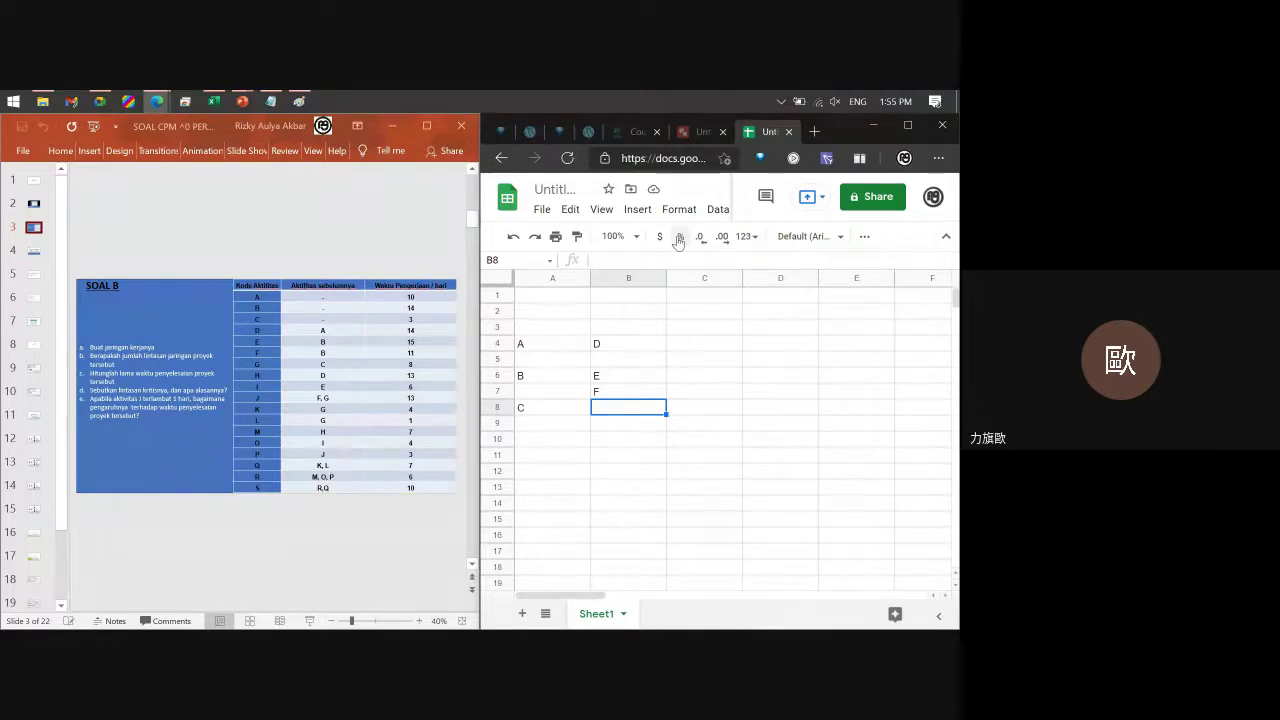
text(G)
key(Return)
Select the C and G row, delete G and F, then undo to restore them.
key(Up)
key(Up)
key(Left)
key(Down)
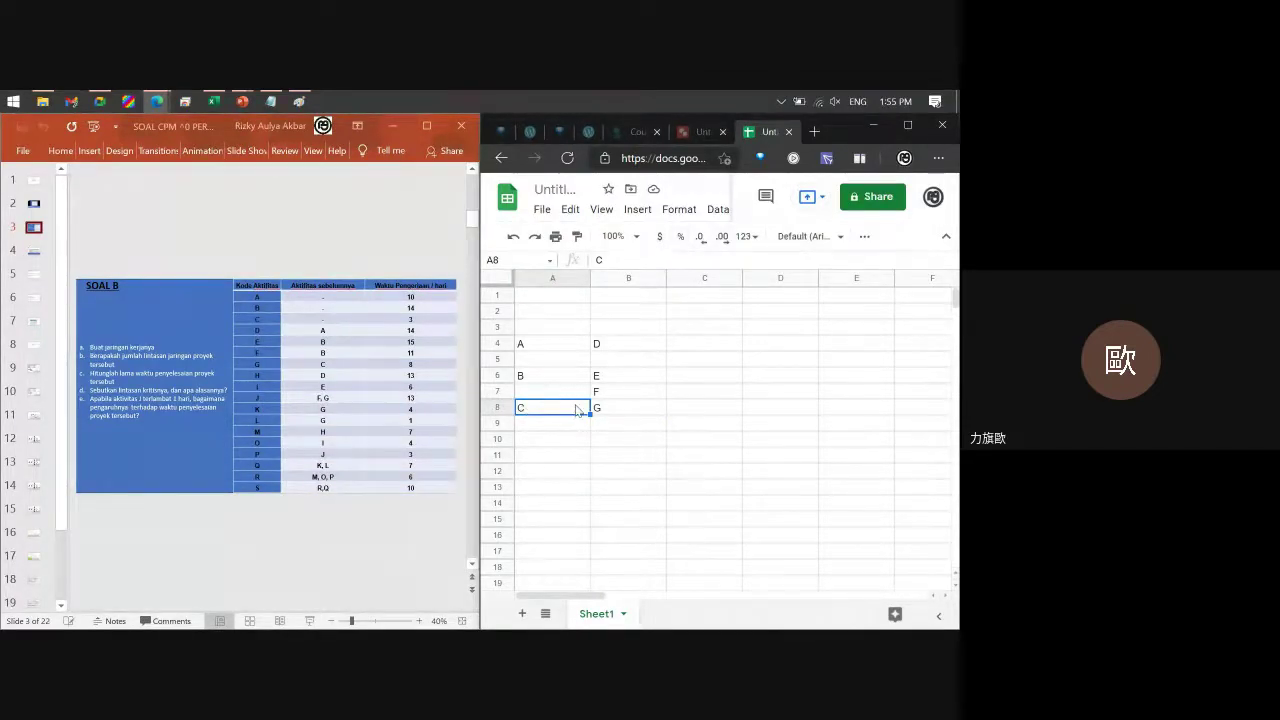
key(shift+Right)
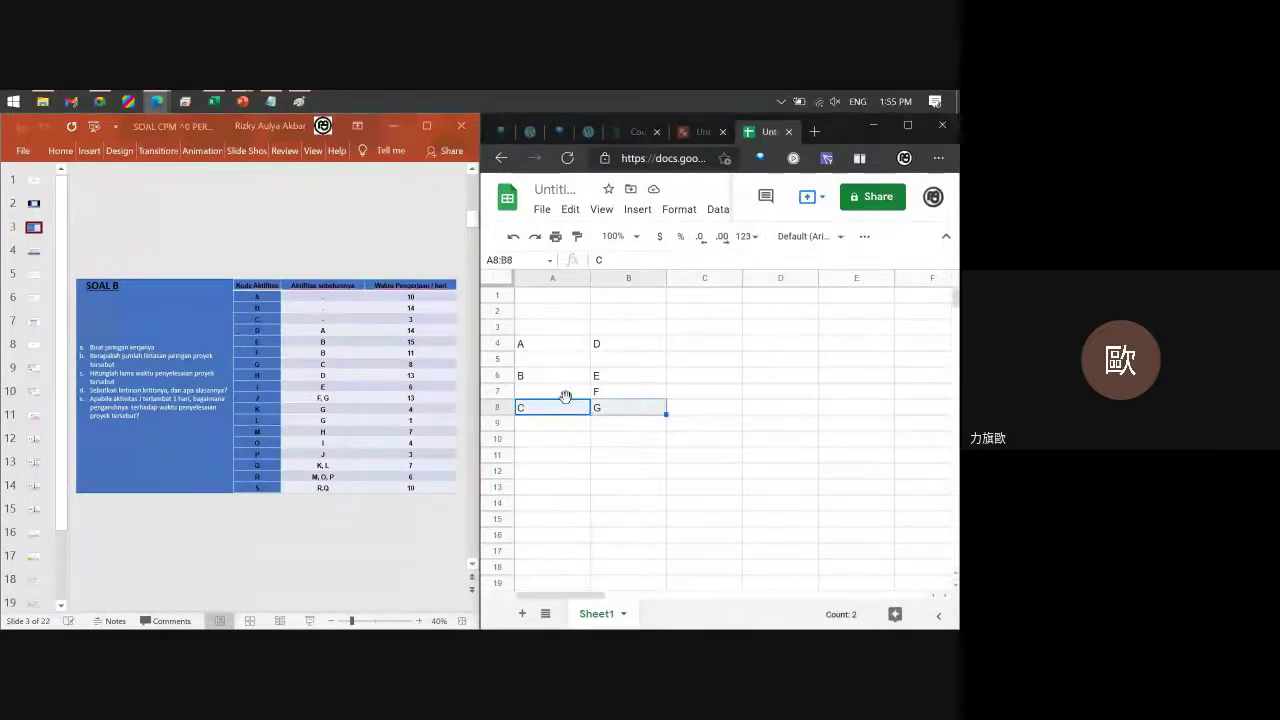
drag(567, 405, 560, 420)
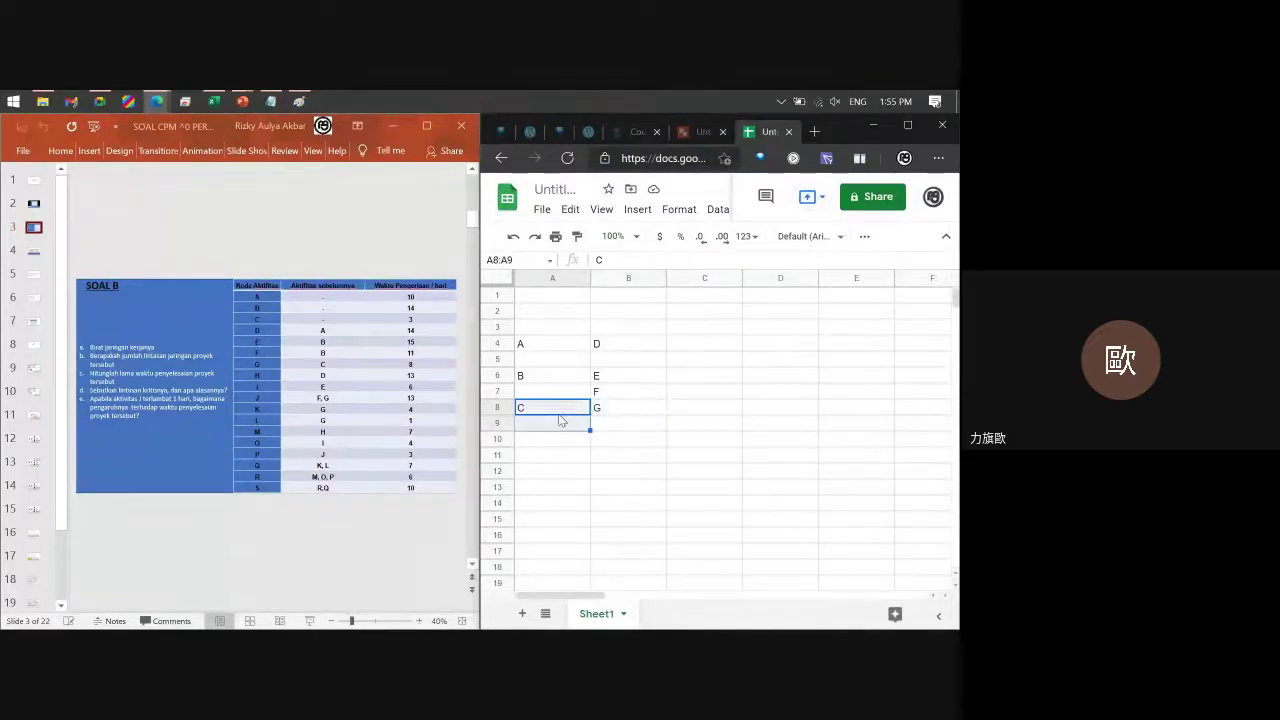
key(Right)
key(Delete)
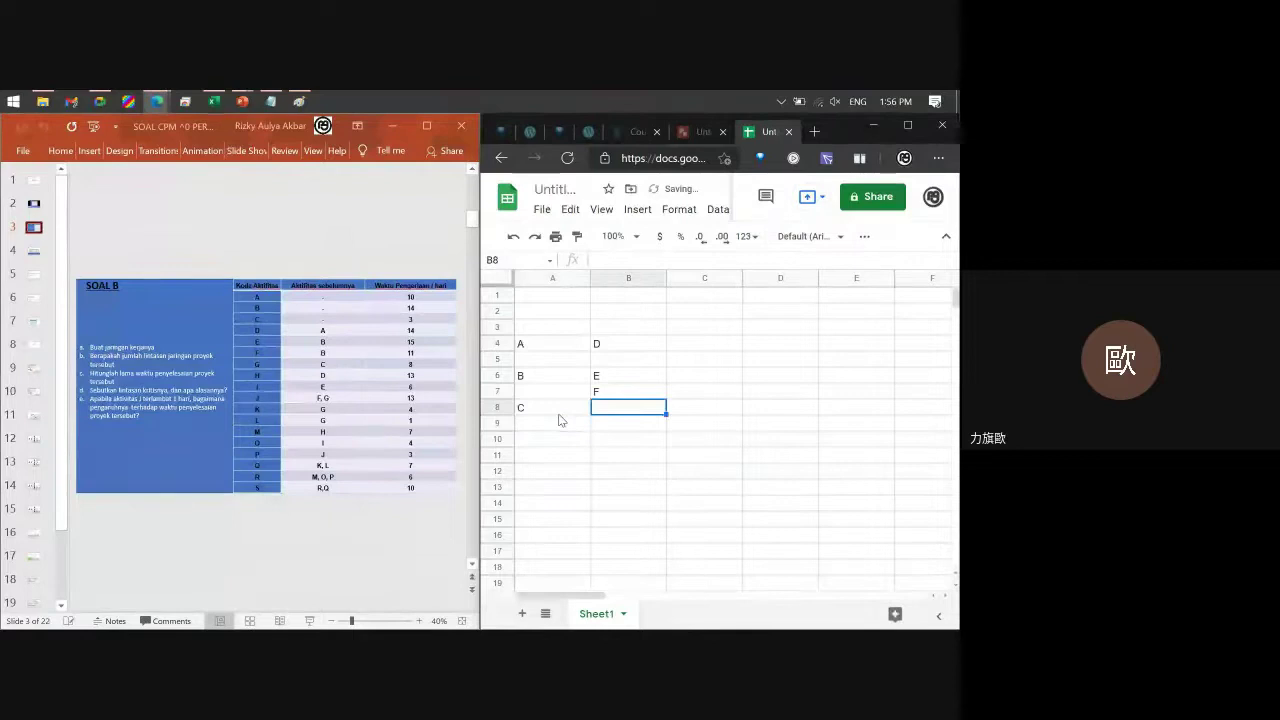
key(Up)
key(Delete)
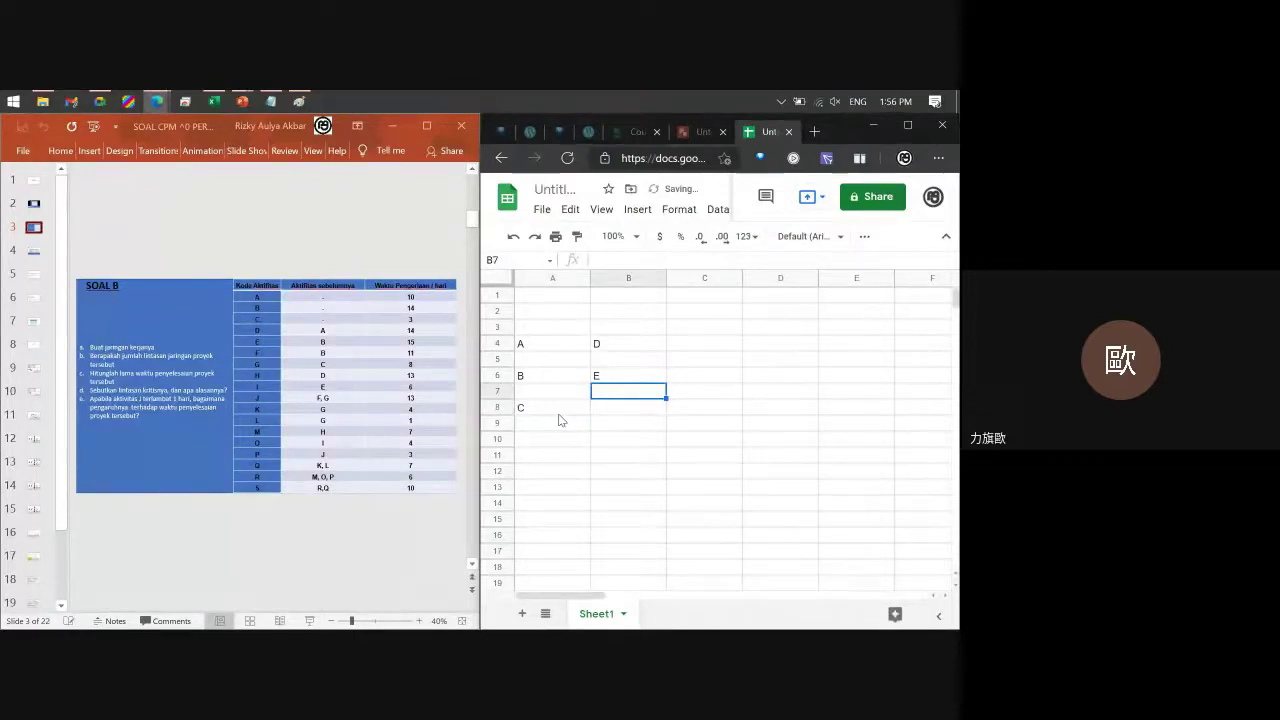
key(ctrl+z)
key(ctrl+z)
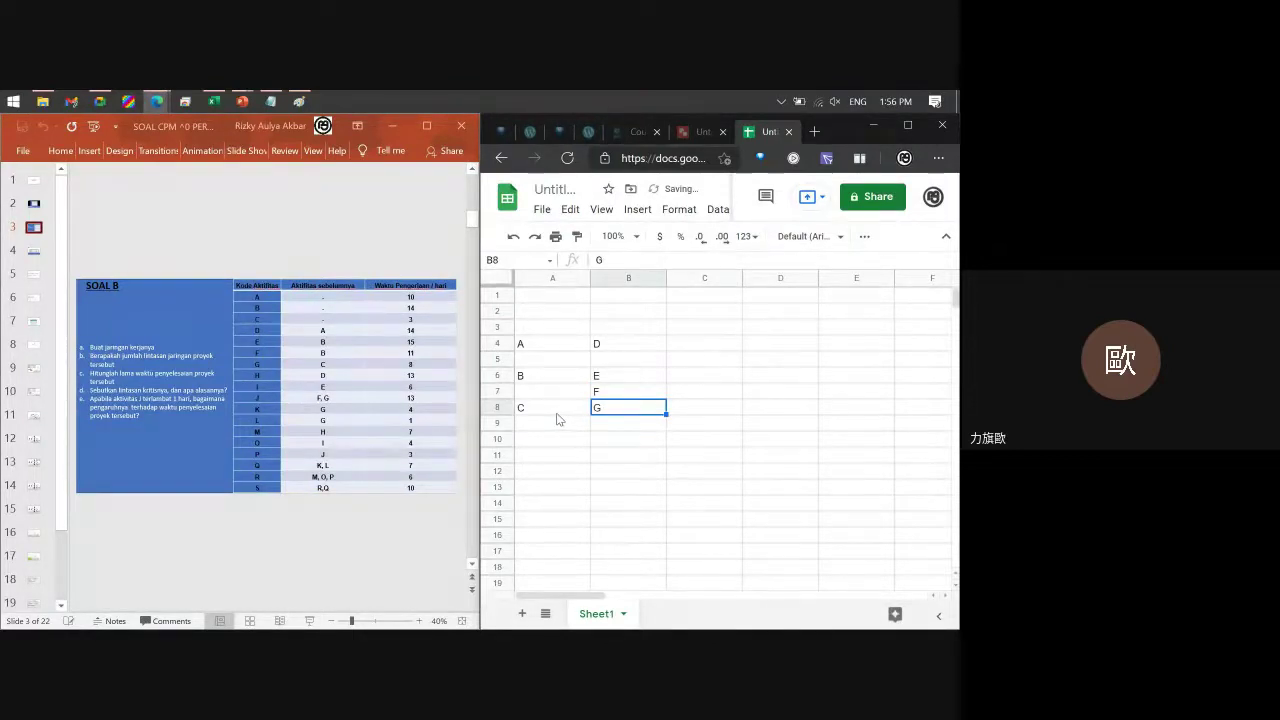
Move the C and G pair from row 8 down to row 9.
click(555, 412)
key(shift+Right)
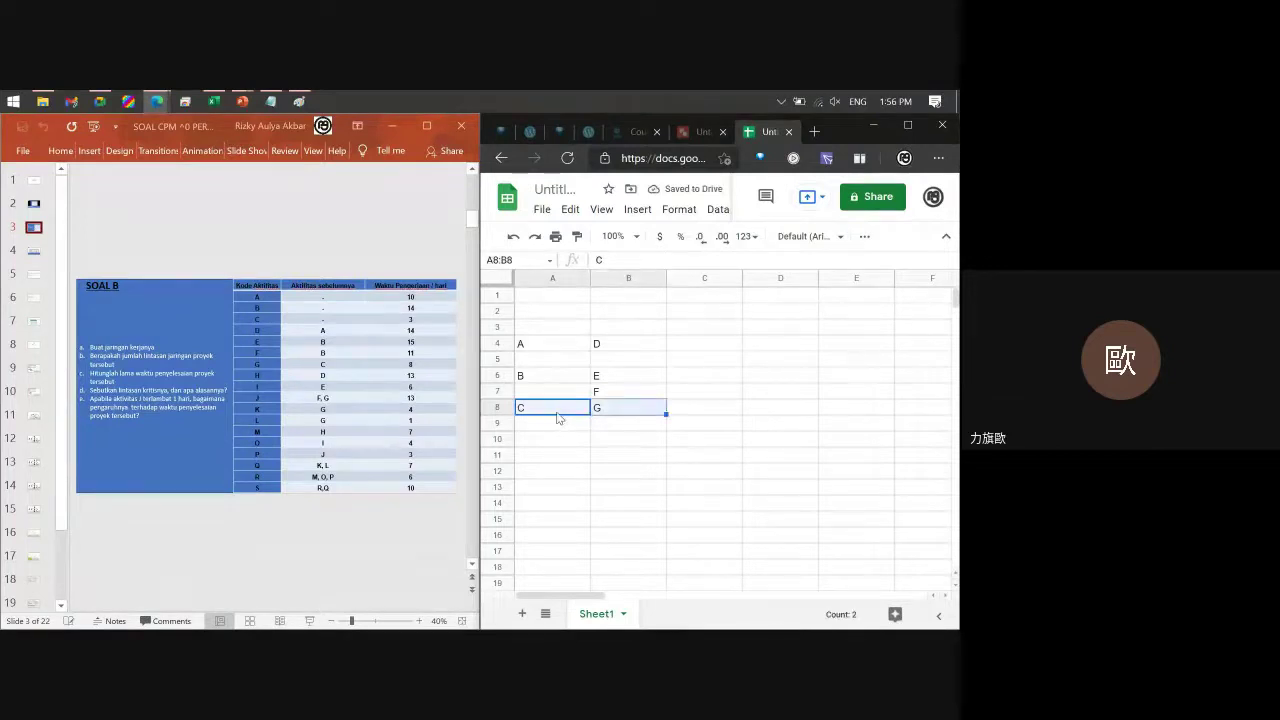
drag(560, 416, 565, 427)
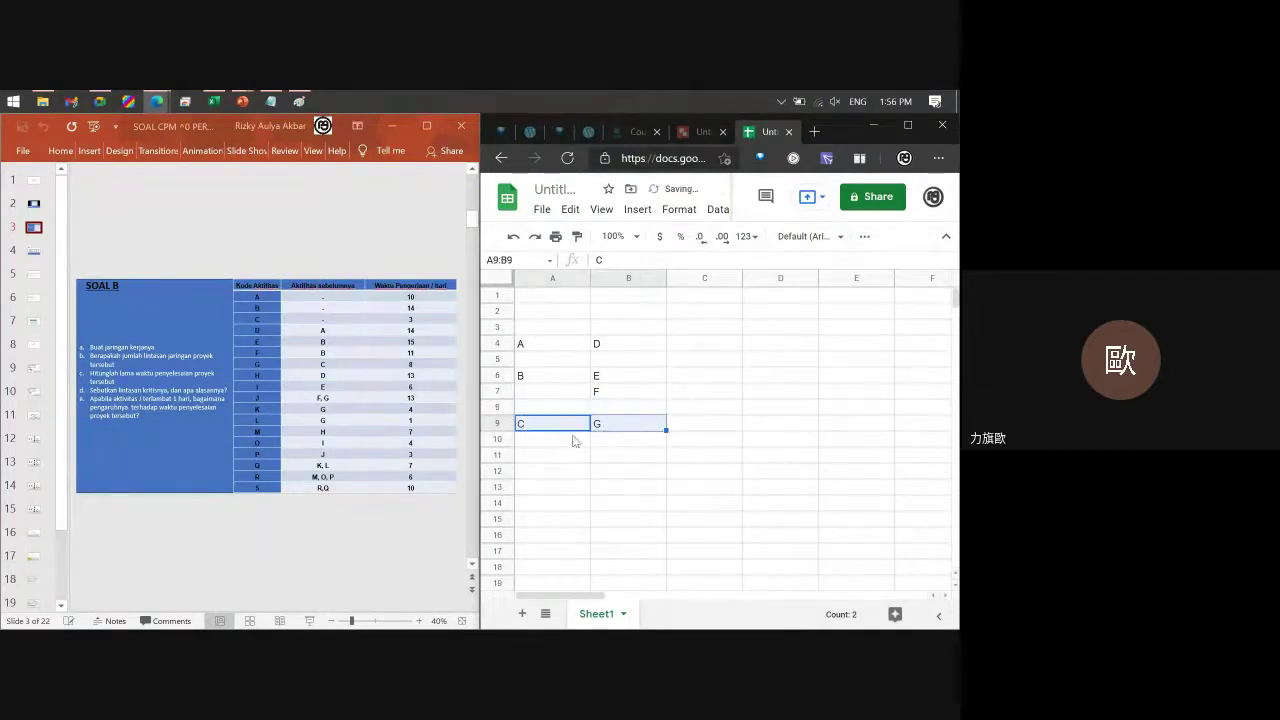
click(650, 443)
key(Up)
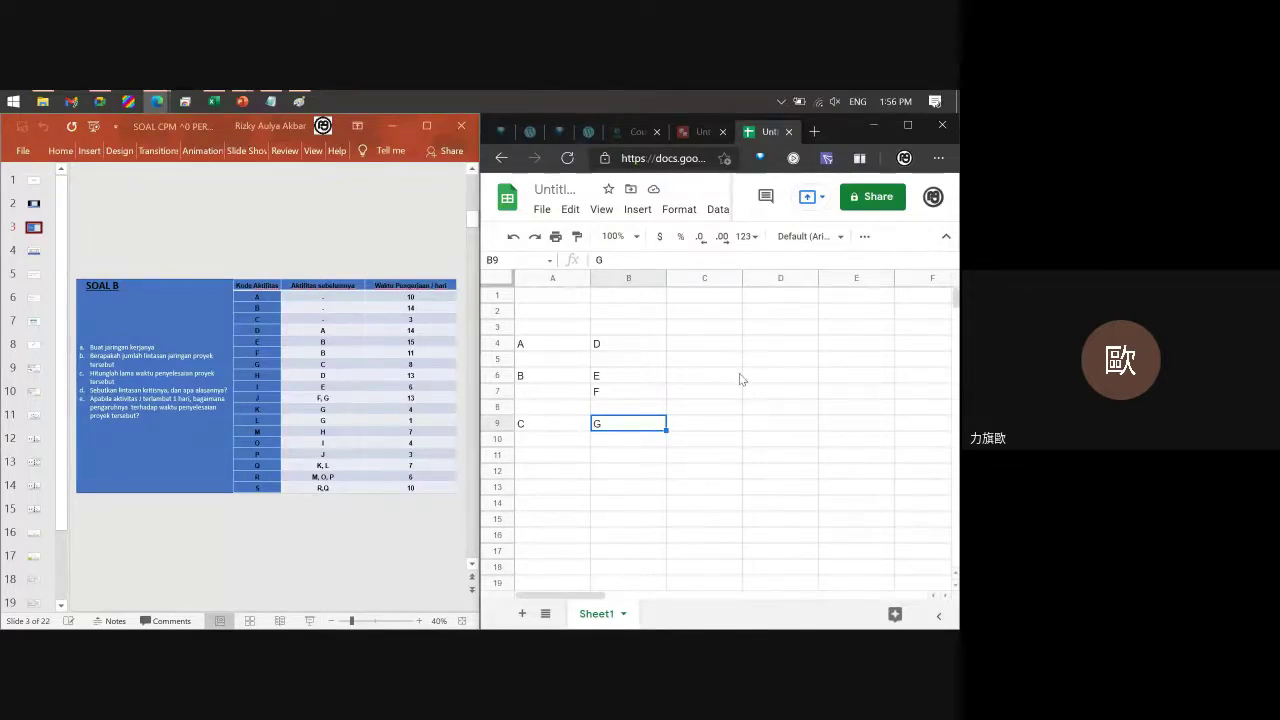
Enter H in C4, I in C6 and J in C8.
click(718, 351)
text(H)
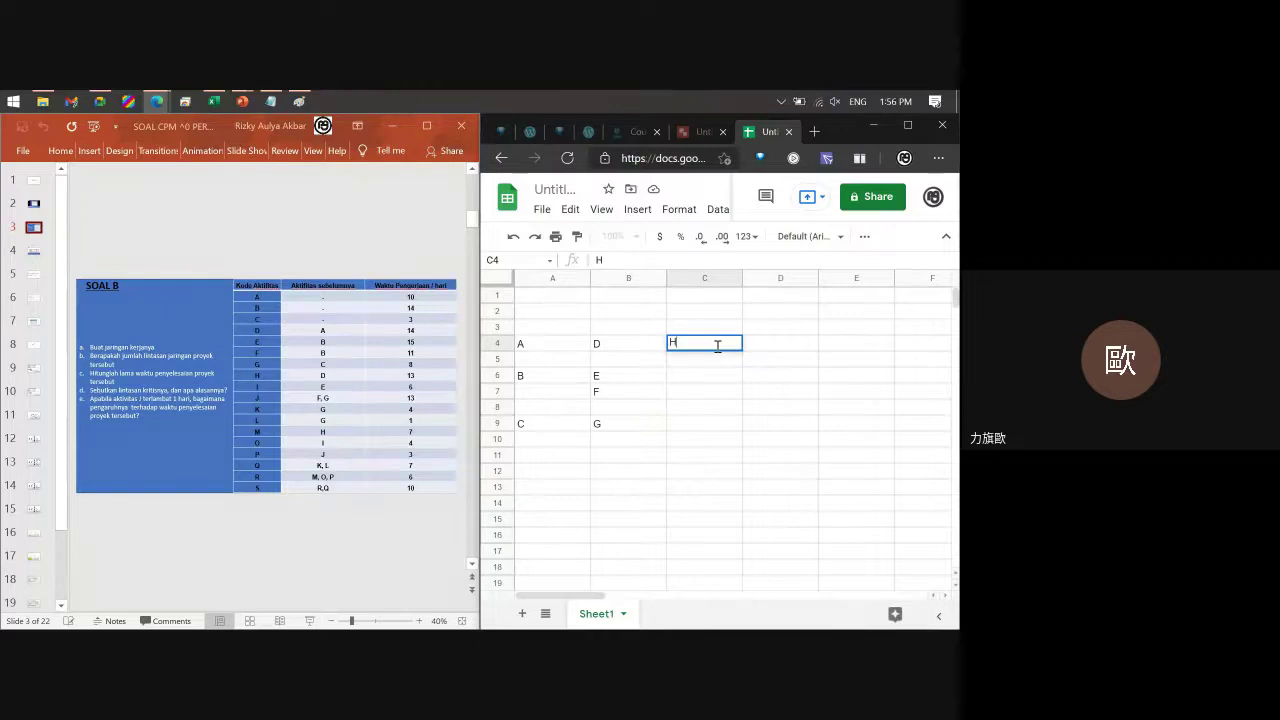
key(Return)
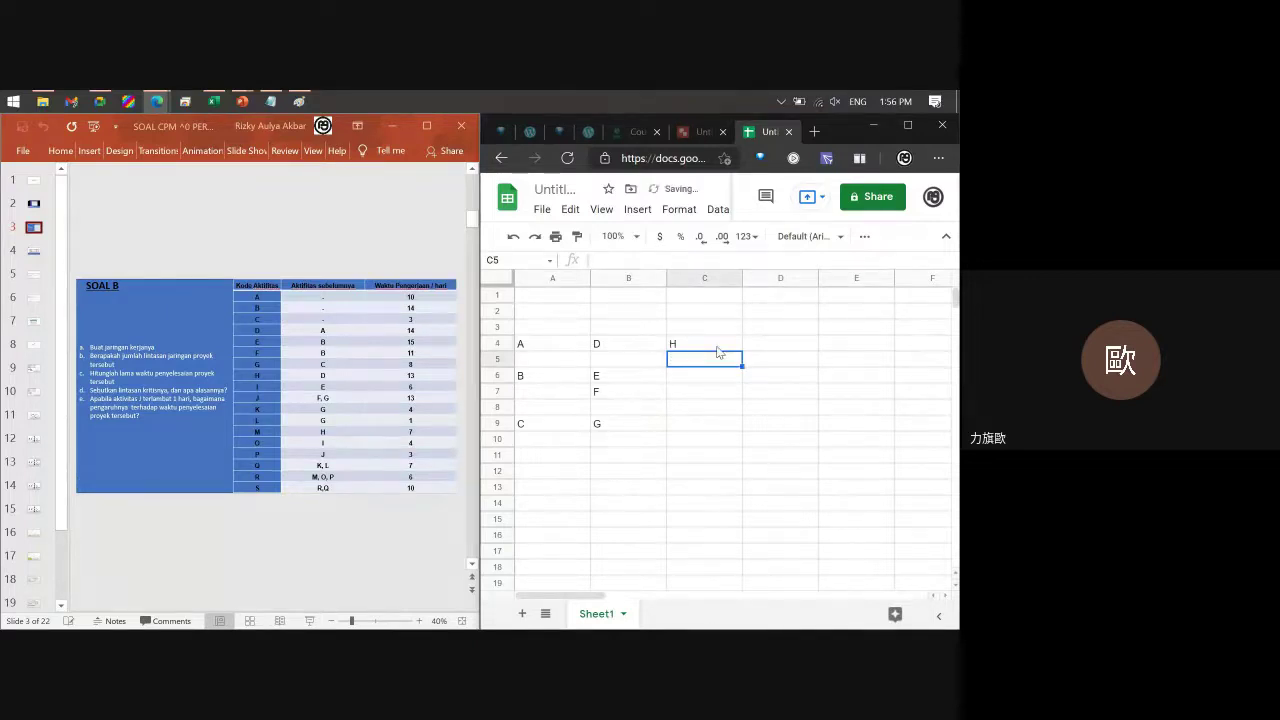
key(Down)
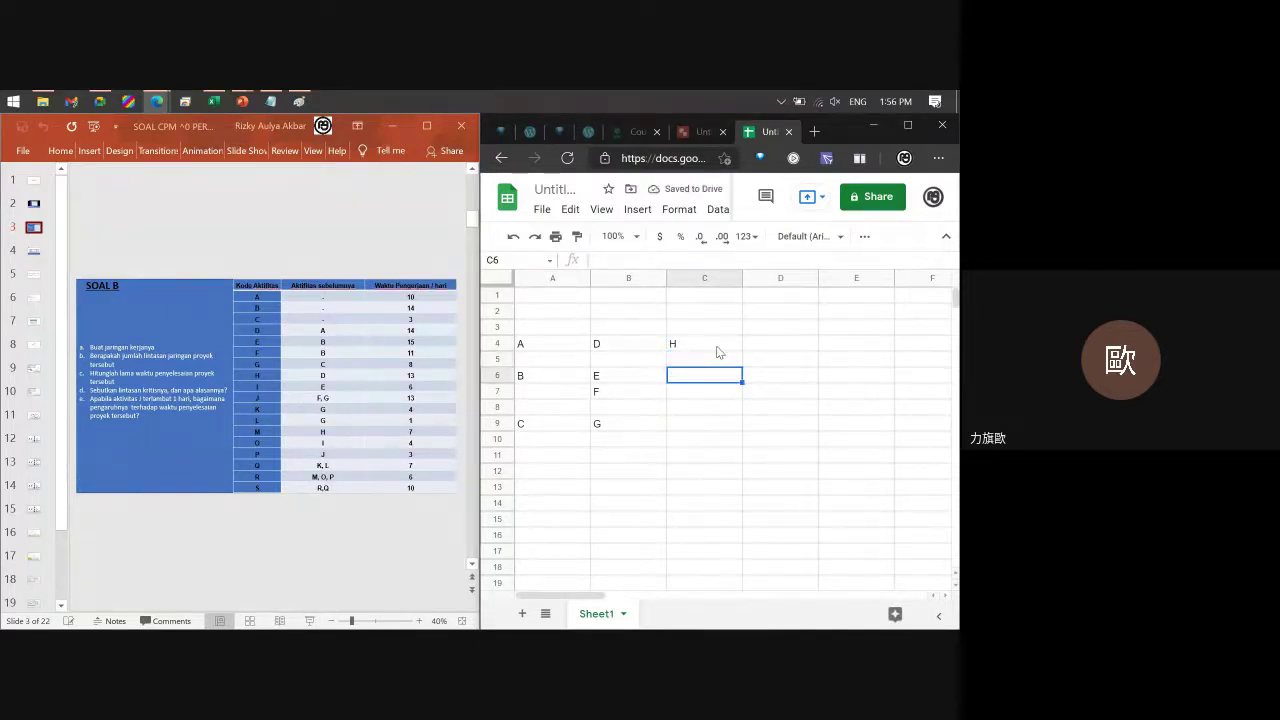
text(I)
key(Return)
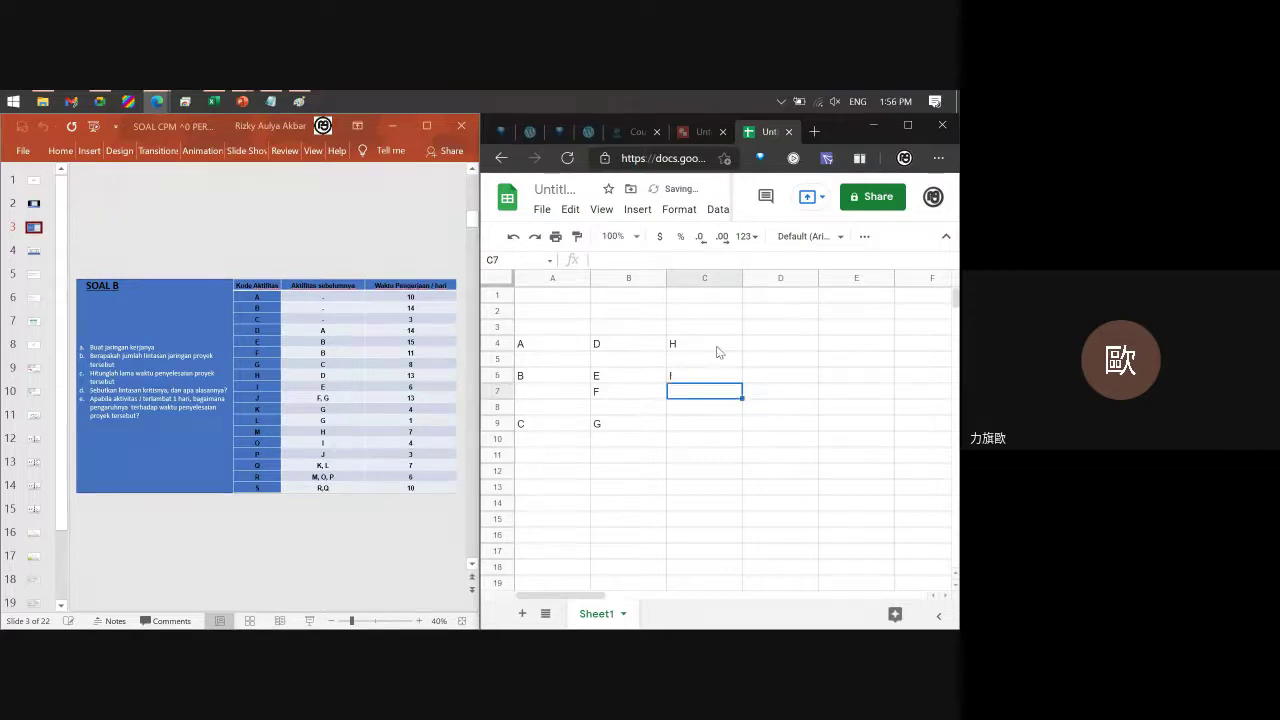
key(Down)
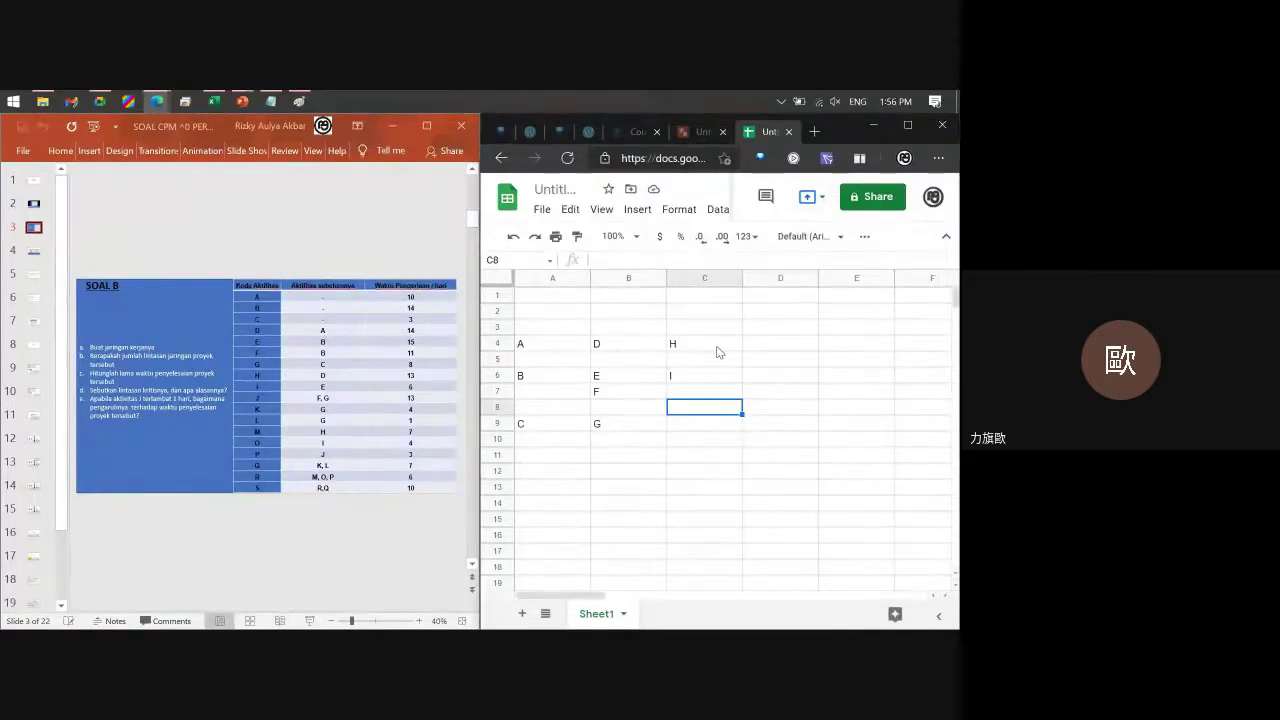
text(J)
key(Return)
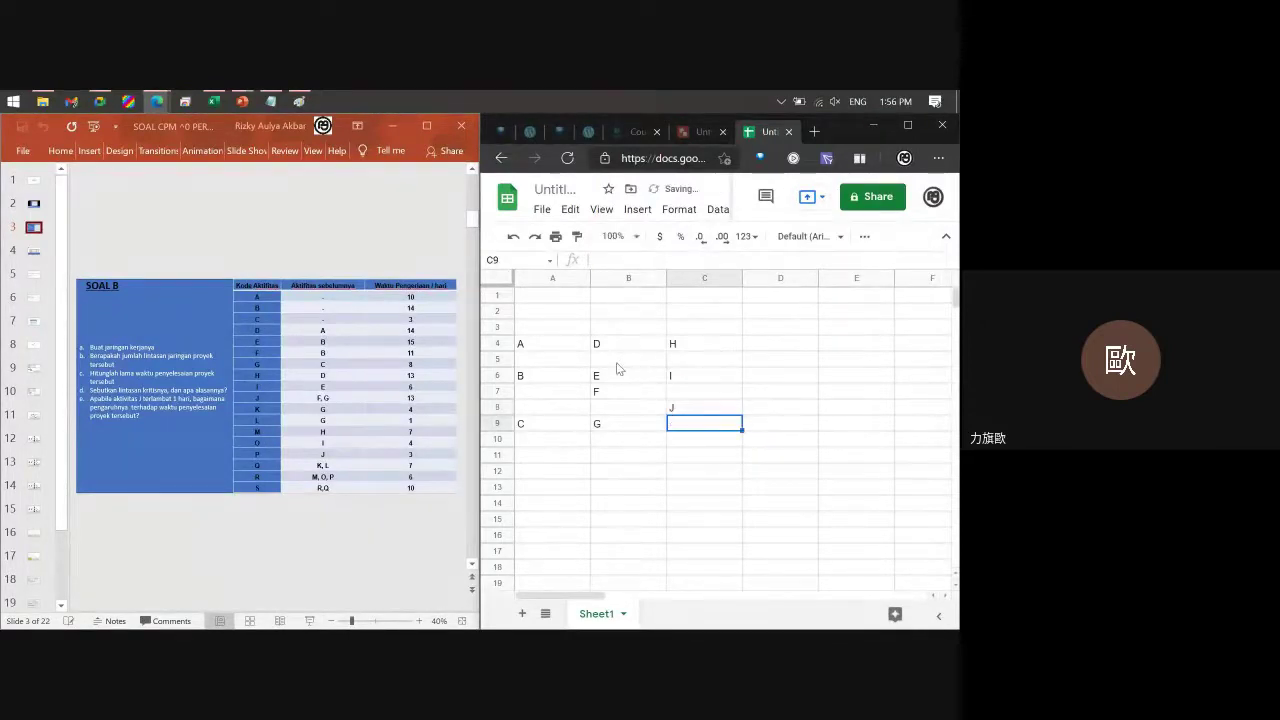
Move the C and G pair down again into row 10.
click(497, 423)
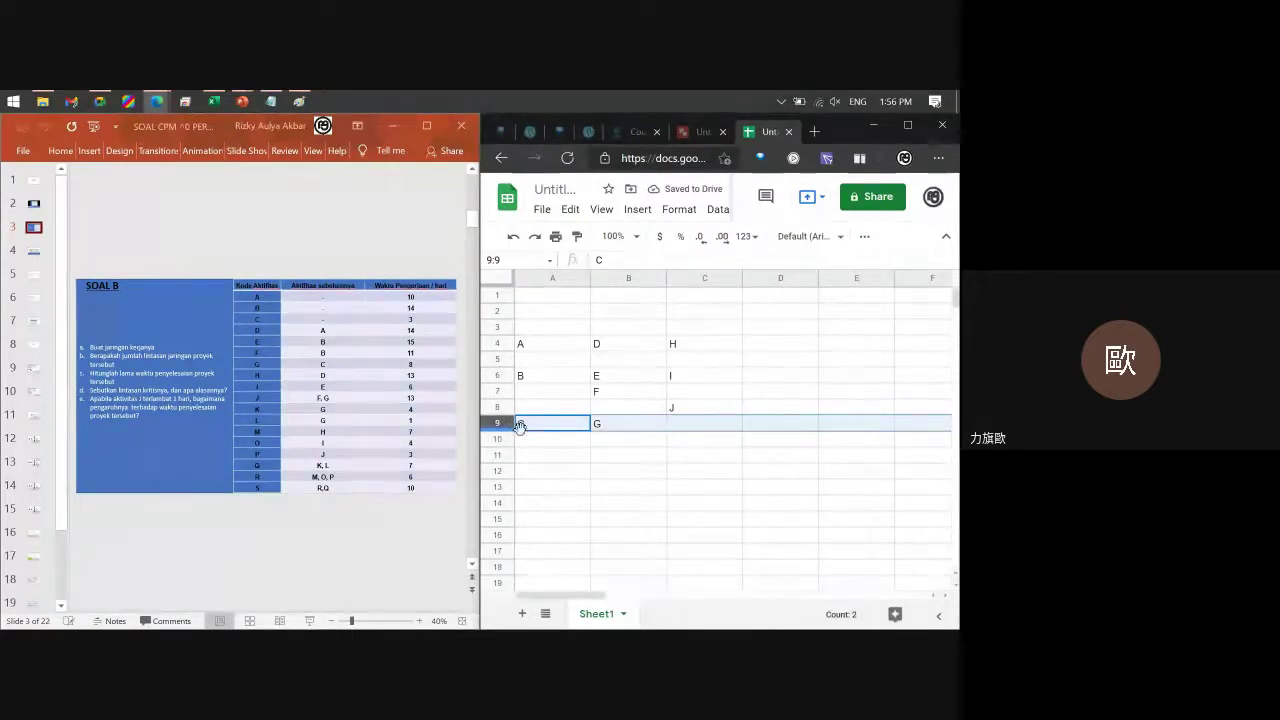
click(533, 441)
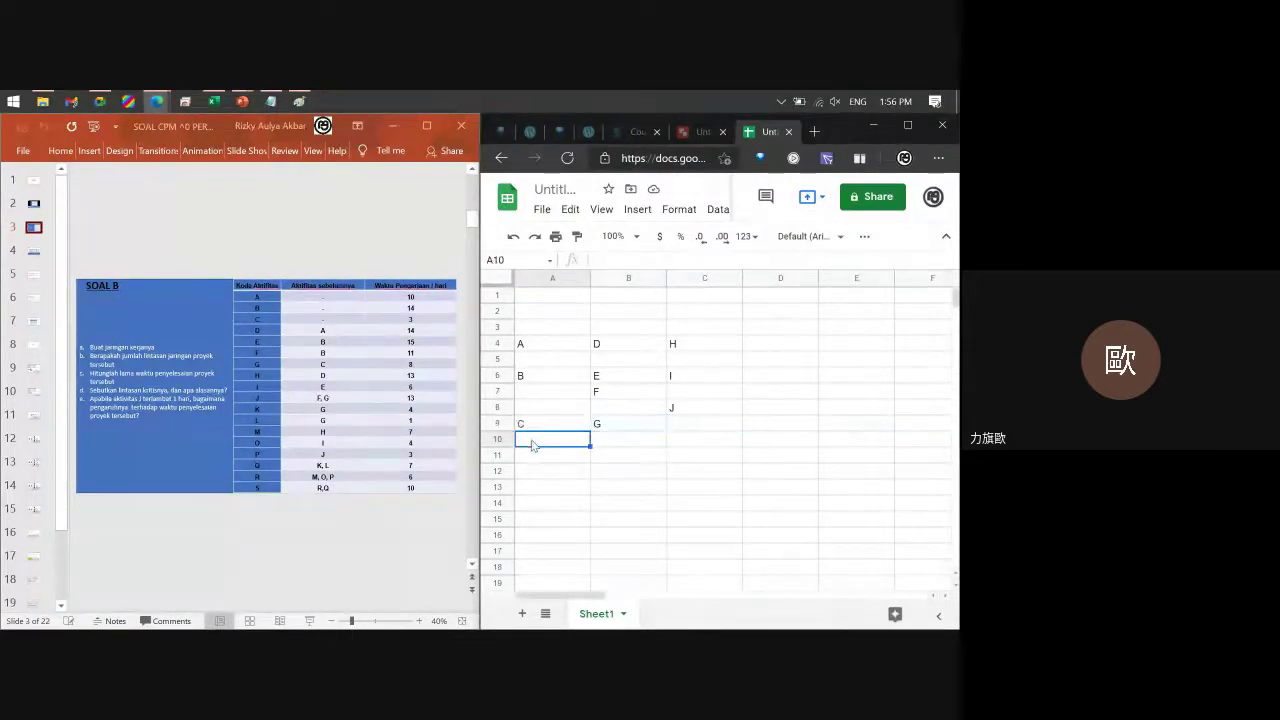
click(532, 427)
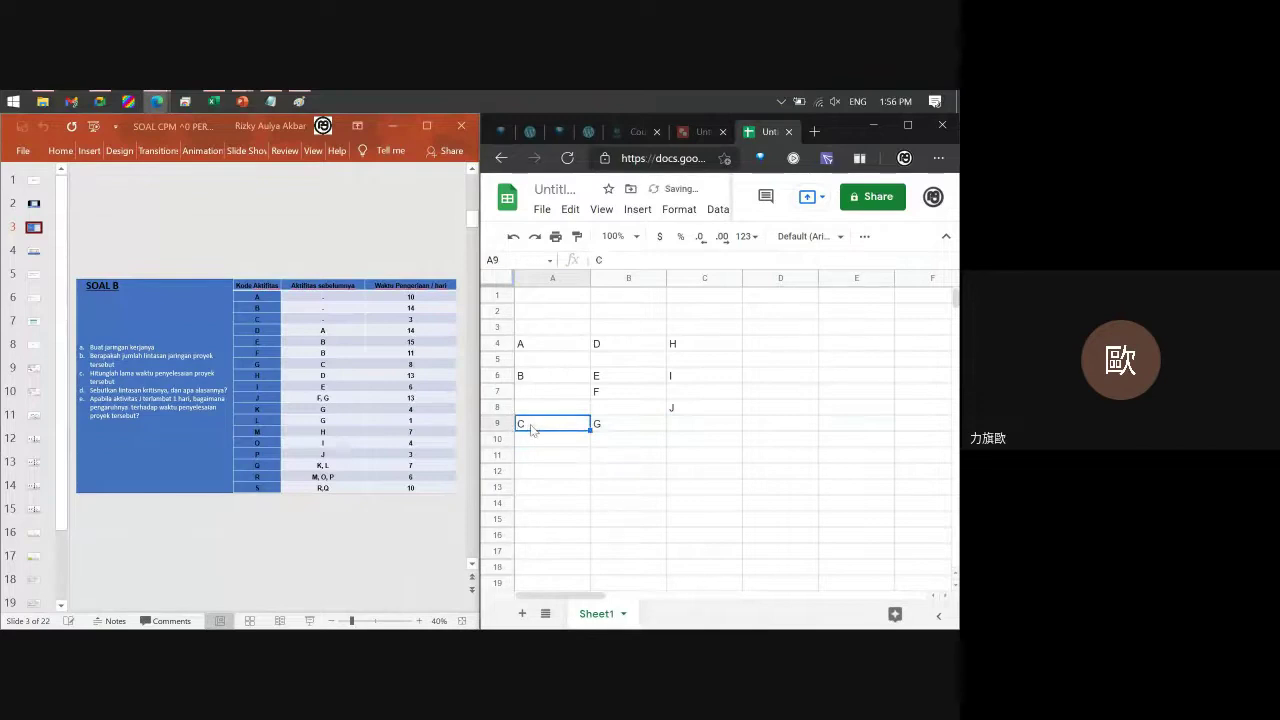
key(shift+Right)
key(shift+Left)
key(shift+Down)
key(shift+Right)
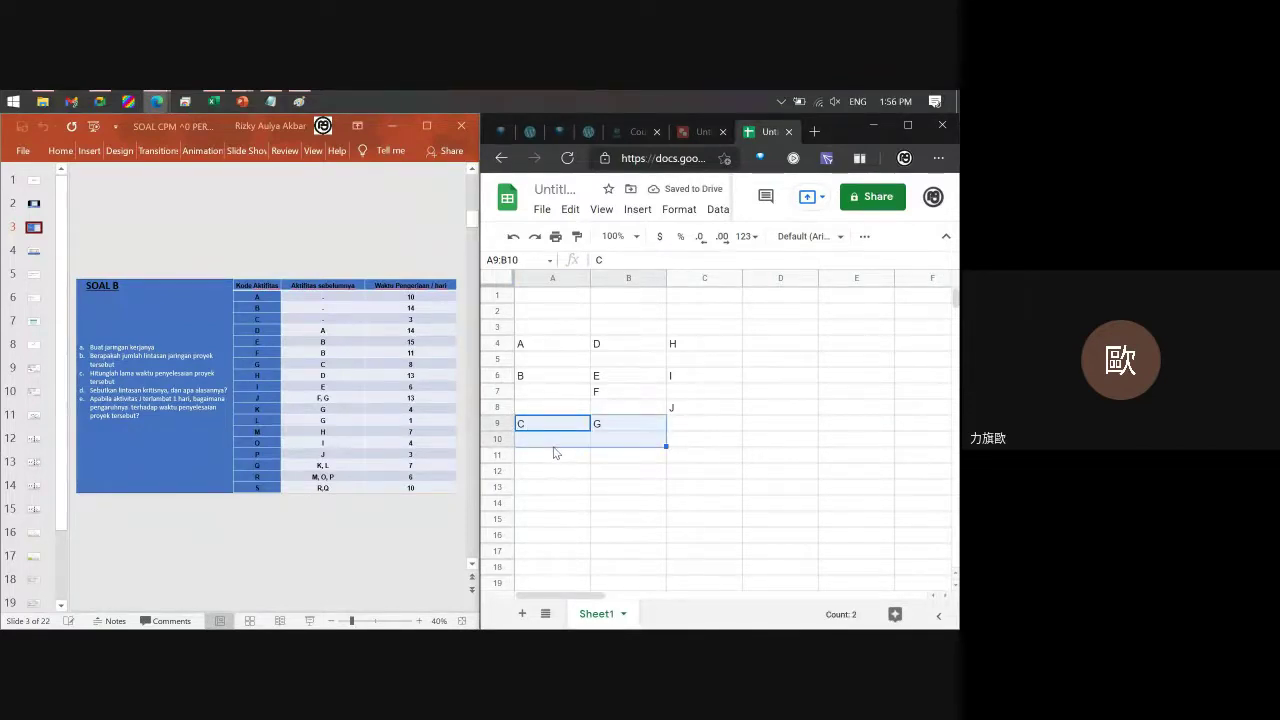
key(shift+Left)
key(shift+Up)
key(shift+Right)
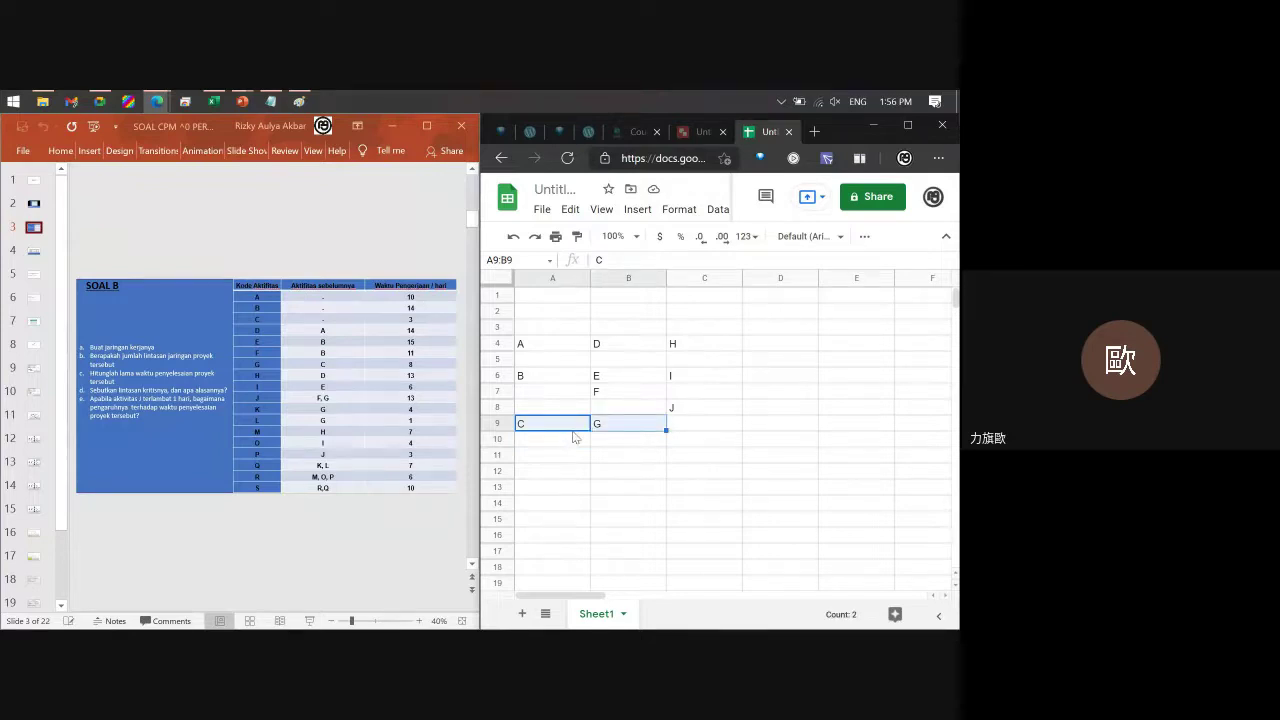
drag(572, 431, 577, 447)
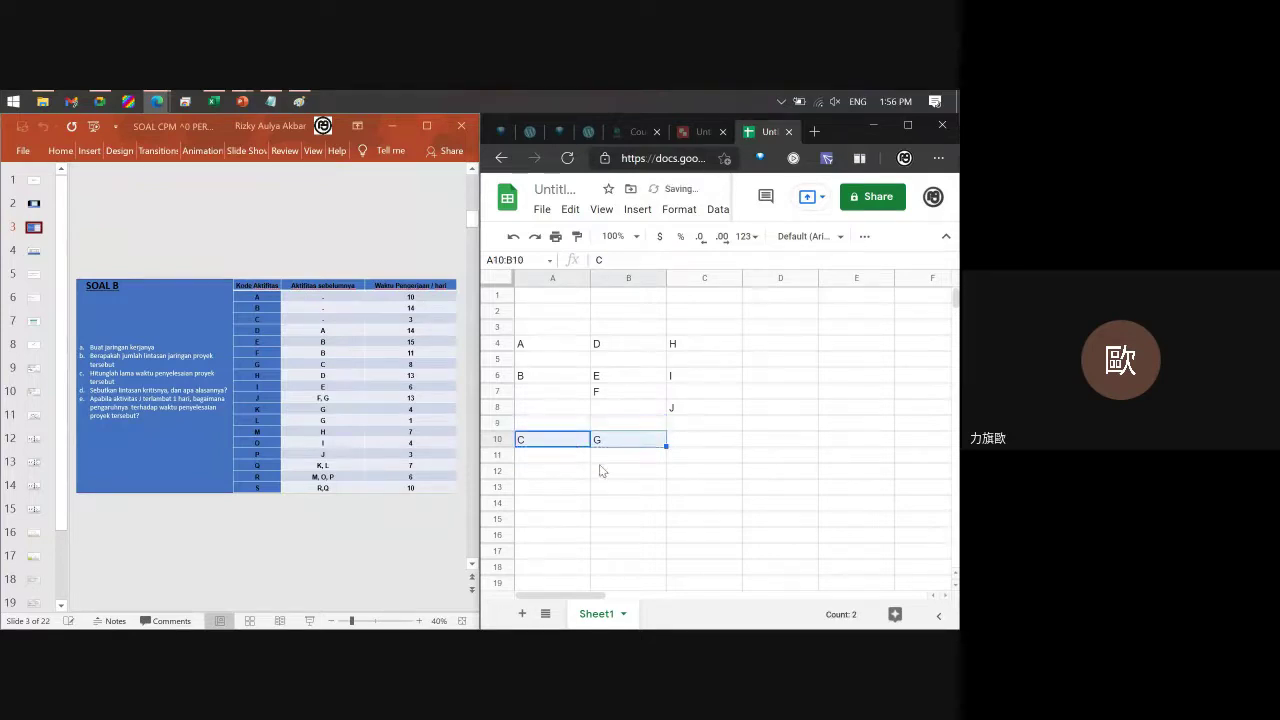
click(604, 456)
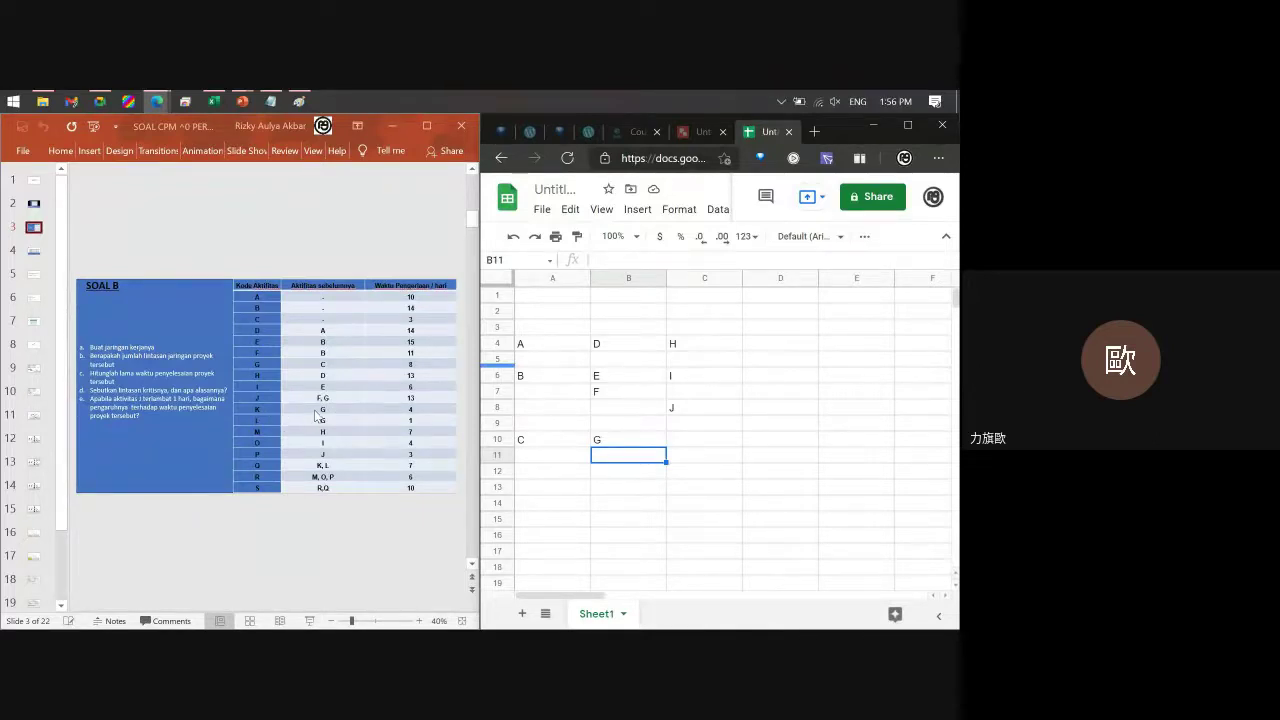
Enter K in C10 and L in C11.
click(698, 442)
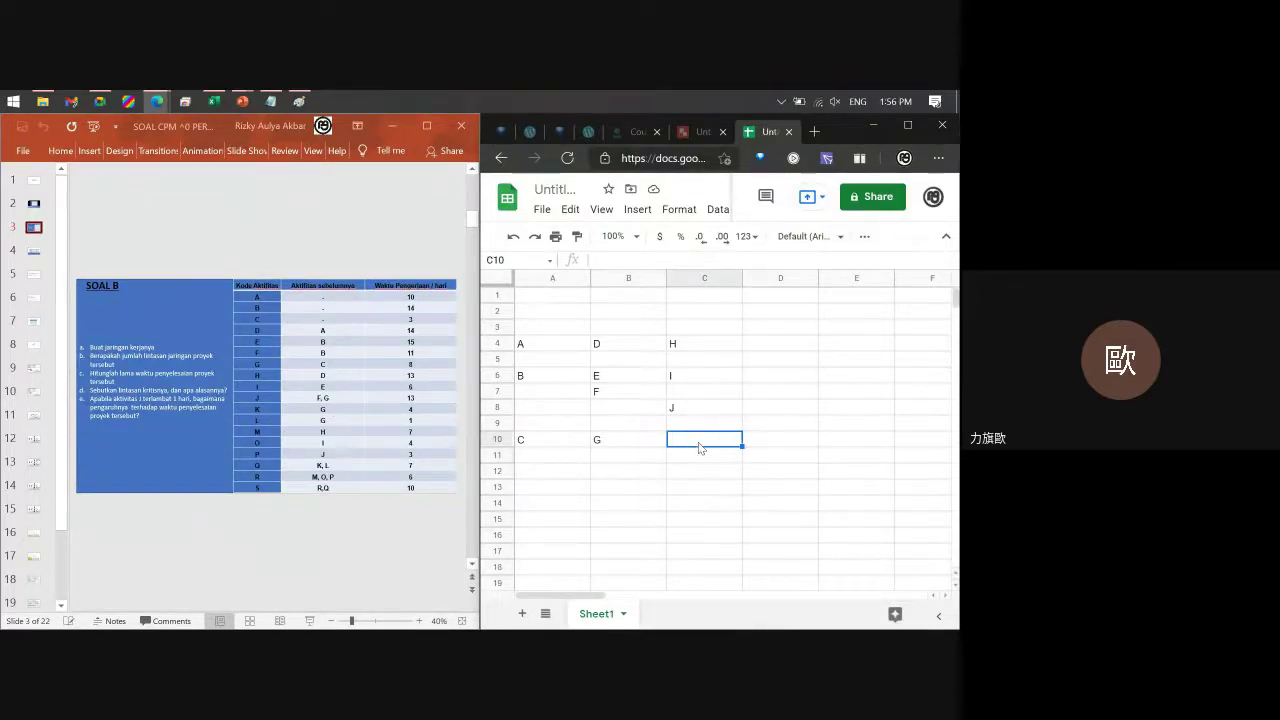
text(K)
key(Return)
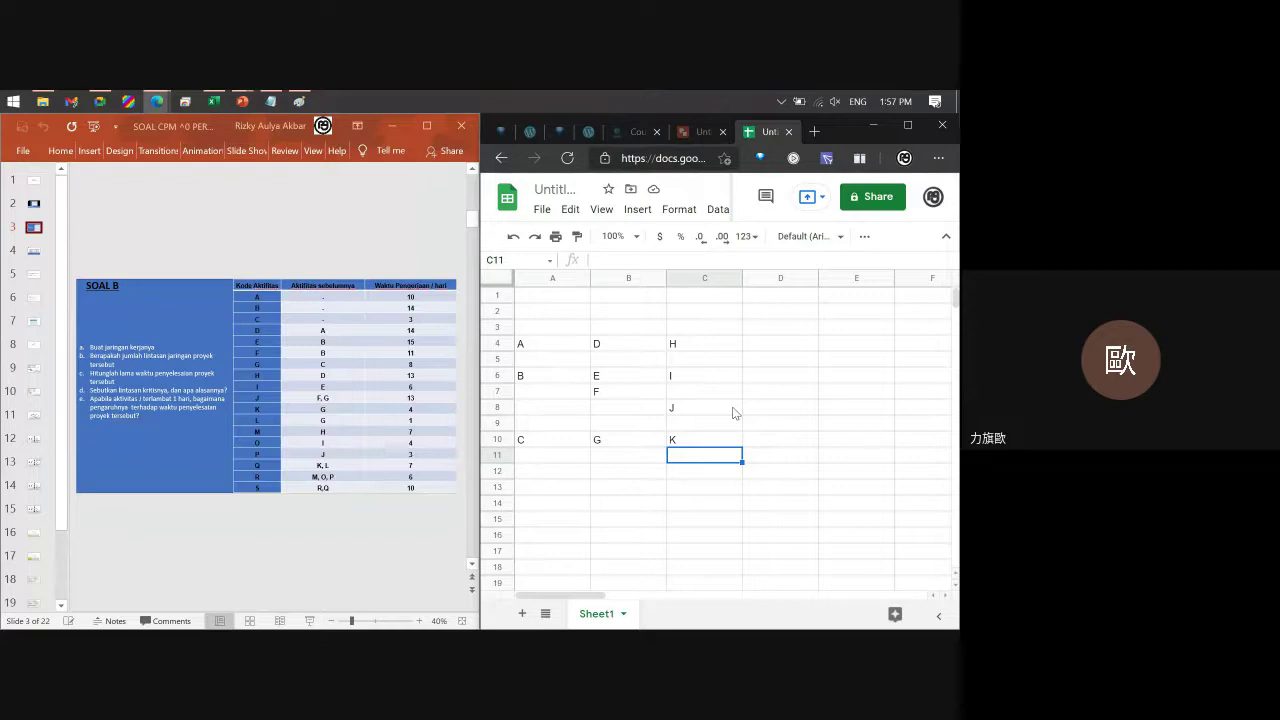
text(L)
key(Return)
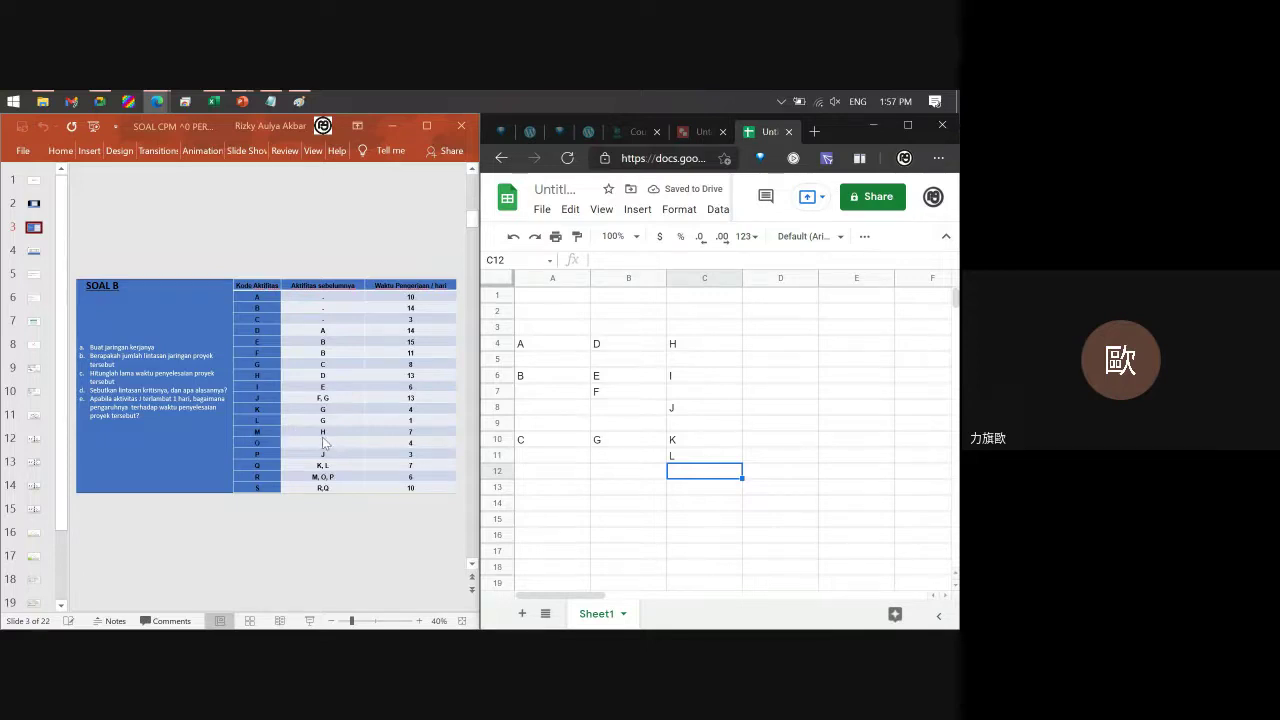
click(781, 346)
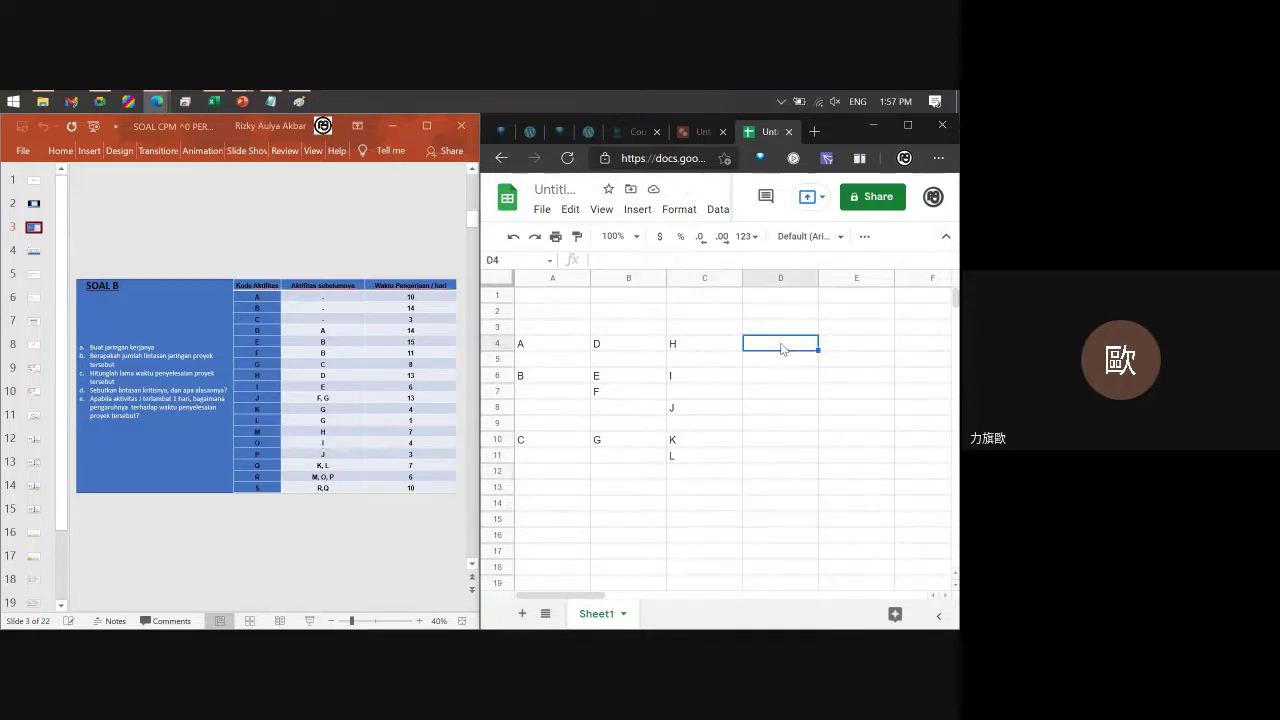
Enter M in D4, O in D6, P in D8 and Q in D11.
text(M)
key(Return)
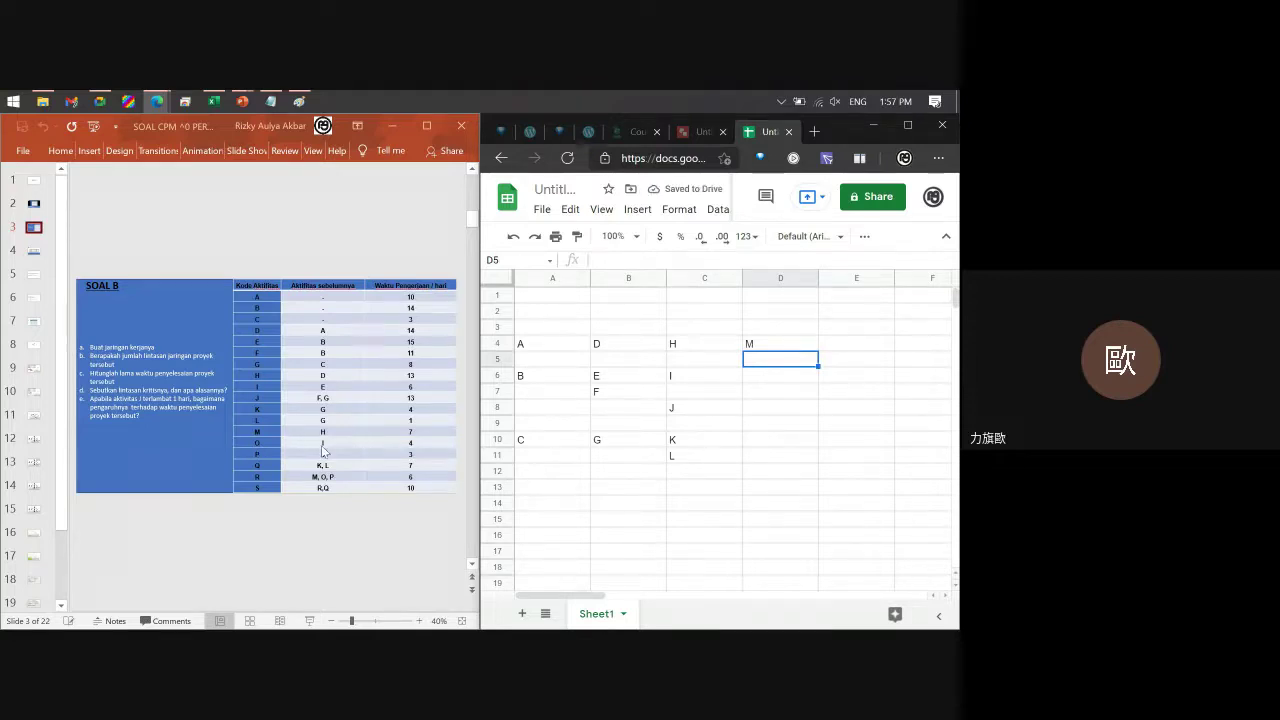
click(767, 377)
text(O)
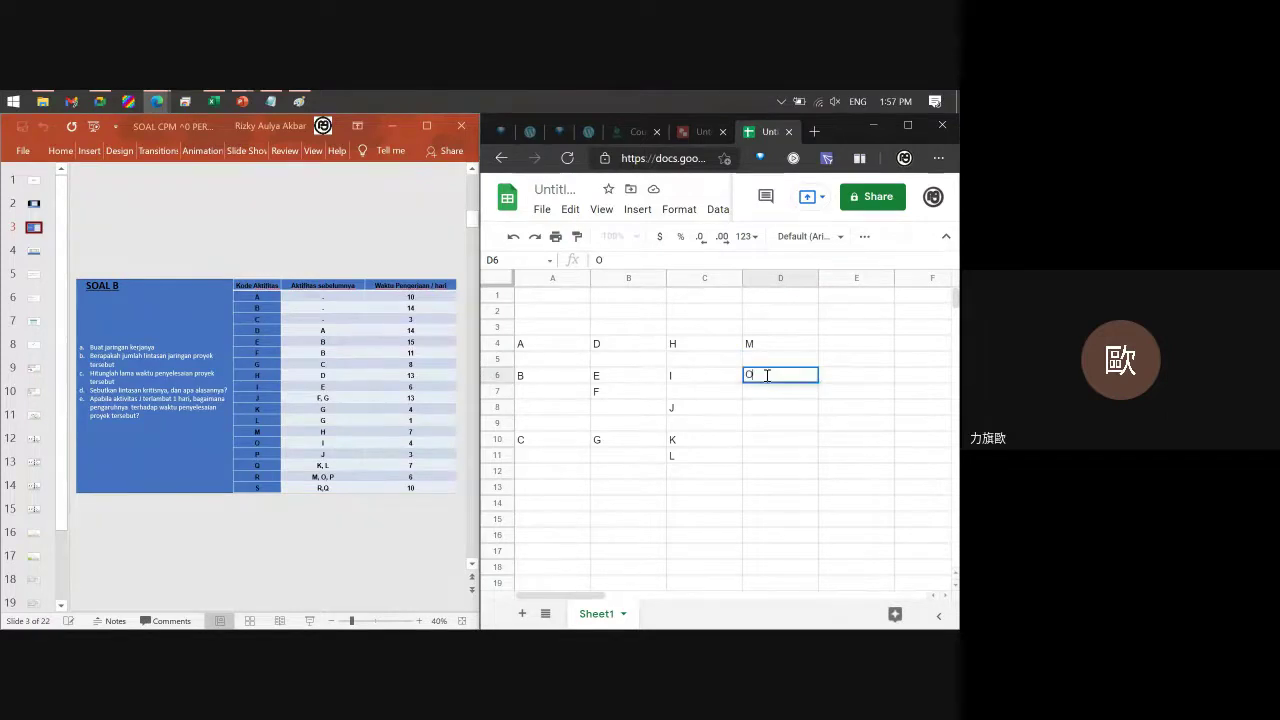
key(Return)
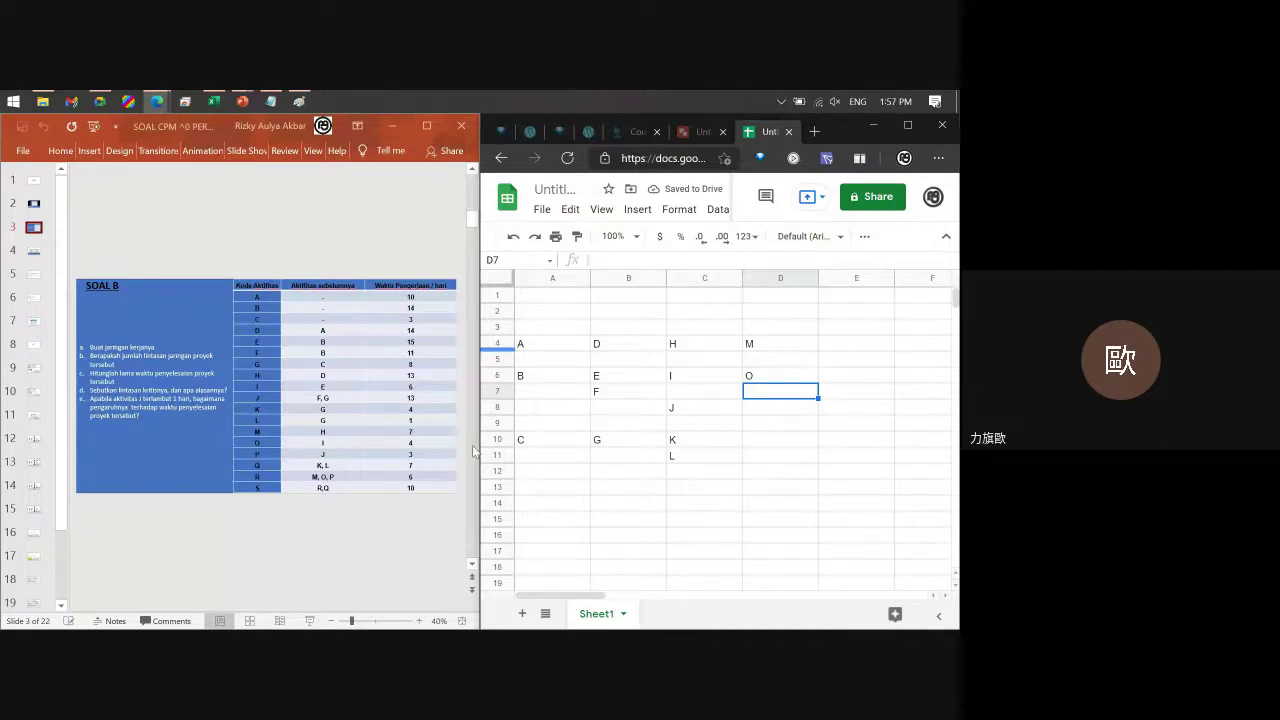
key(Down)
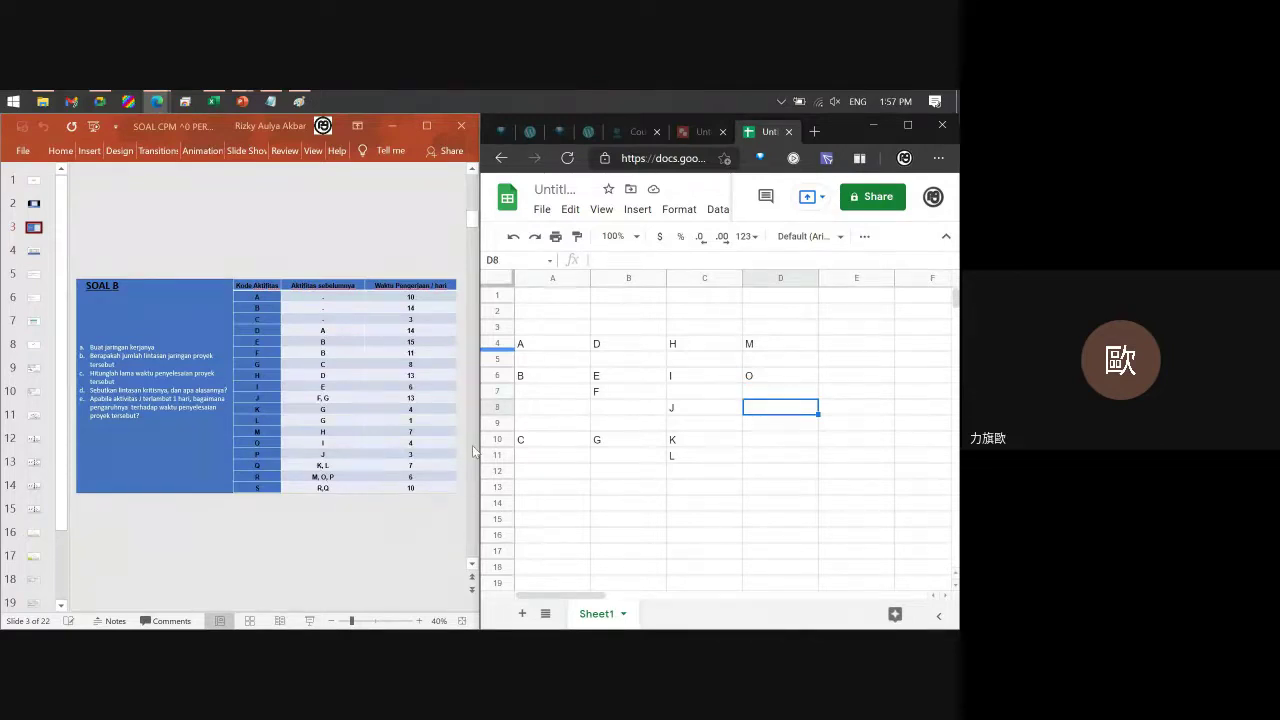
text(P)
key(Return)
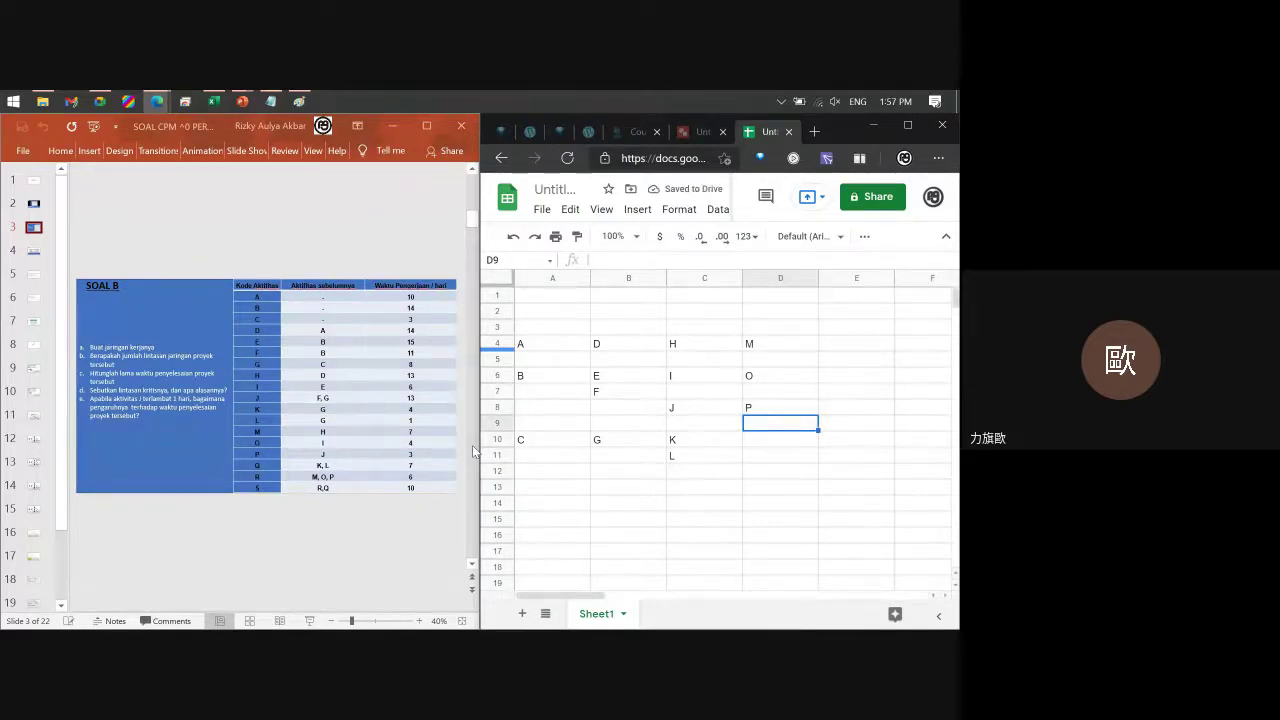
key(Down)
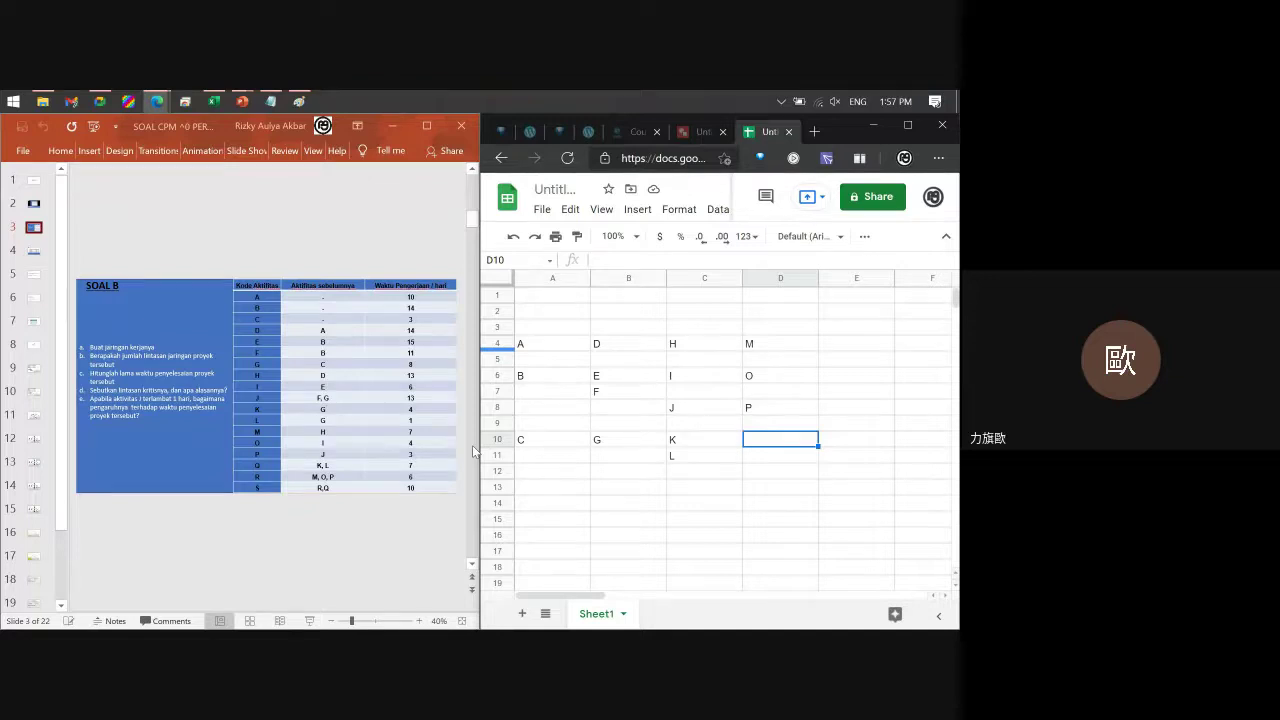
key(Down)
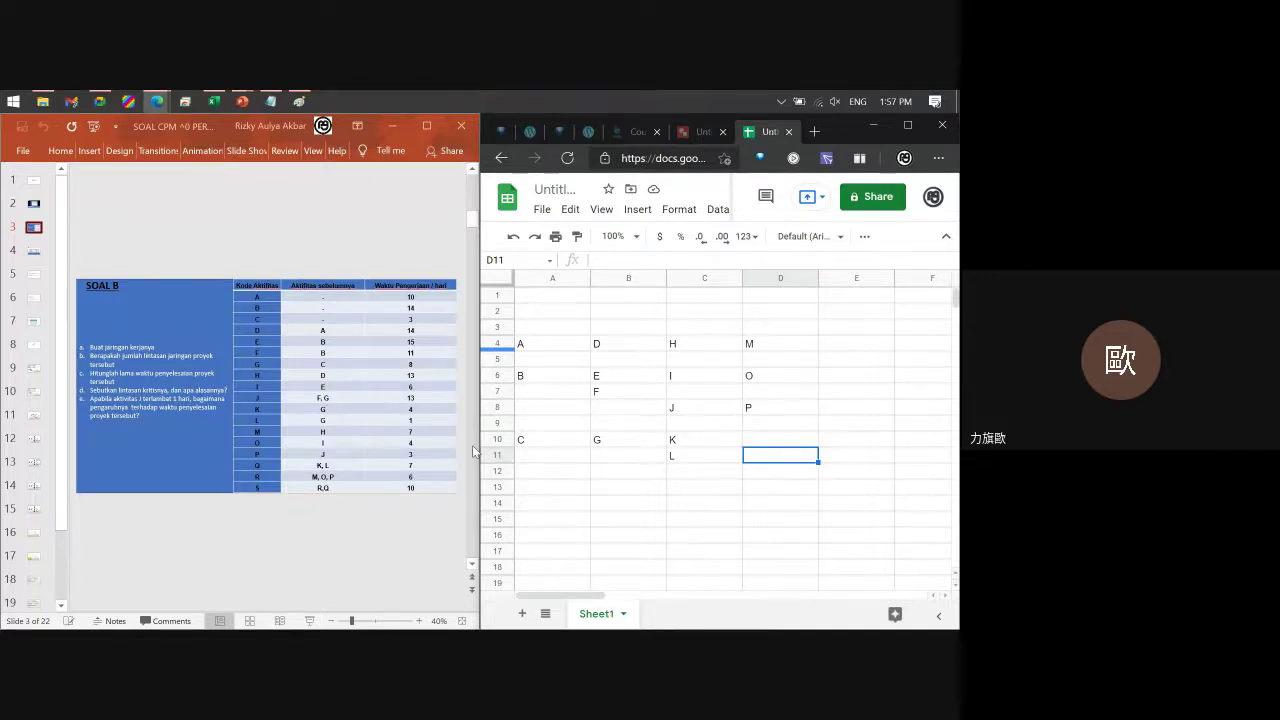
text(Q)
key(Return)
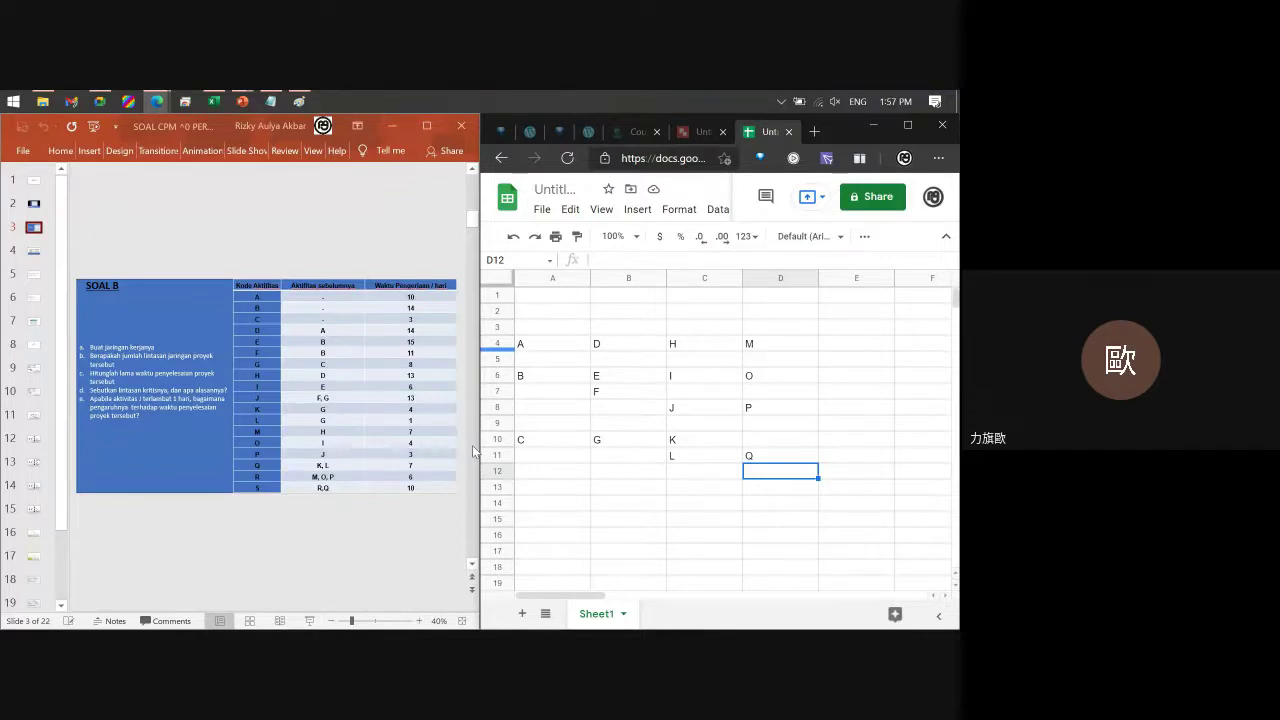
Enter R in cell E6.
key(Right)
key(Right)
key(Up)
key(Left)
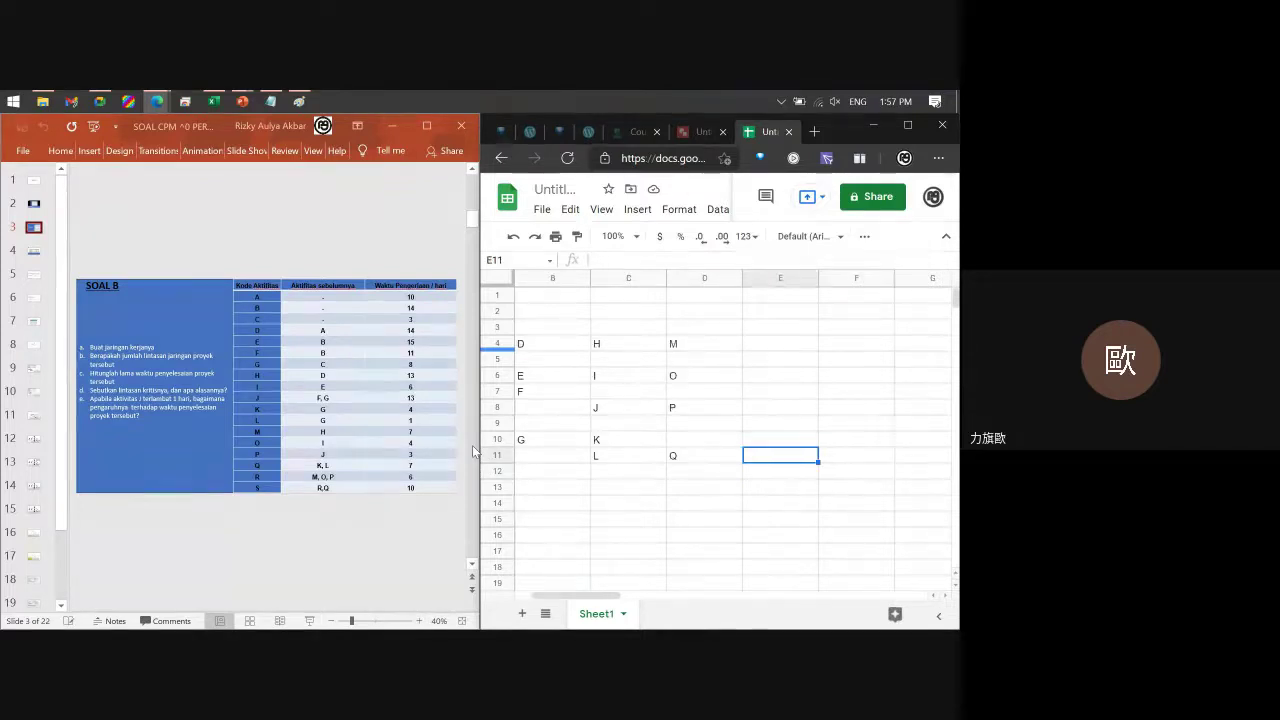
key(Left)
key(Left)
key(Left)
key(Left)
key(Right)
key(Right)
key(Right)
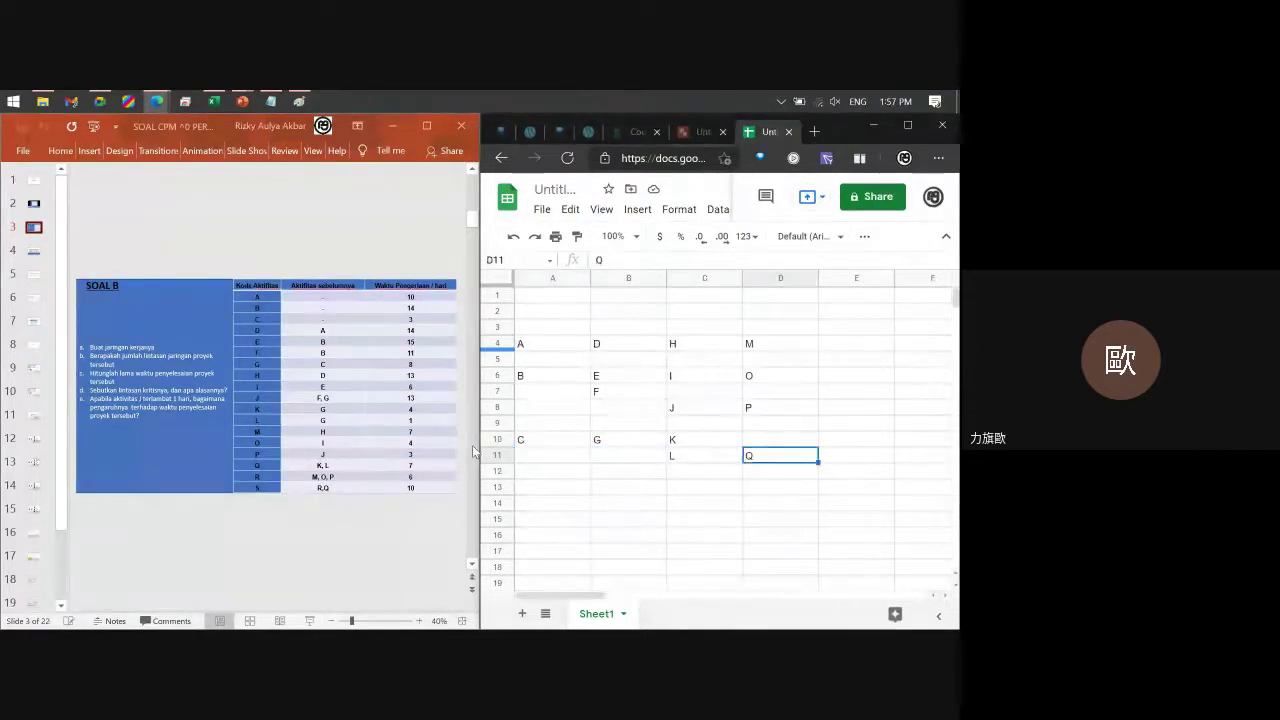
key(Up)
key(Right)
key(Up)
key(Up)
key(Up)
key(Up)
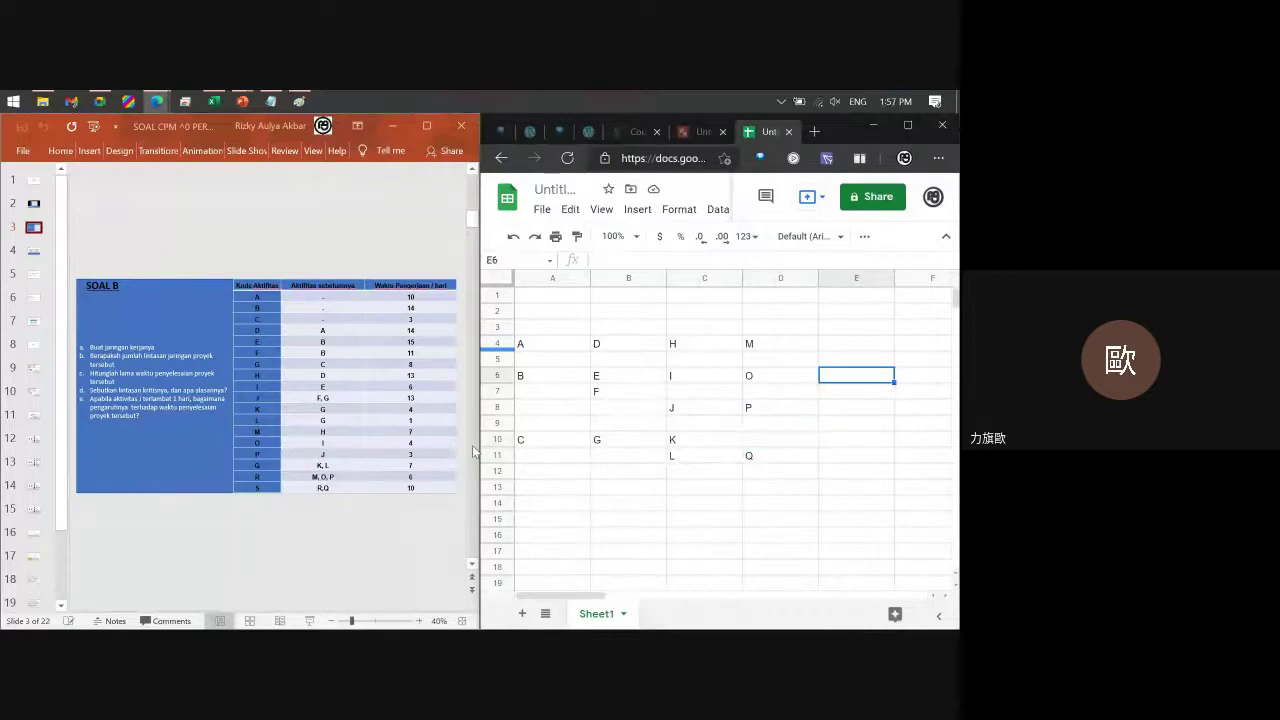
text(R)
key(Return)
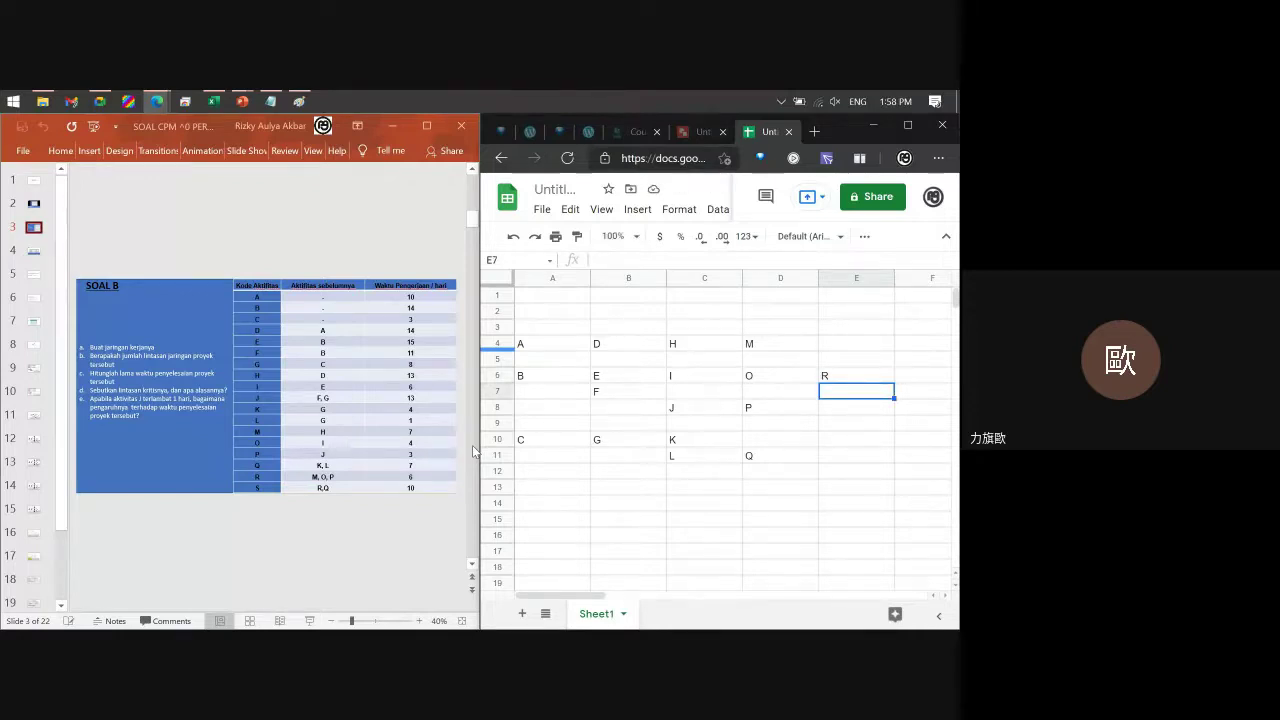
Enter S in cell F9.
key(Down)
key(Down)
key(Left)
key(Left)
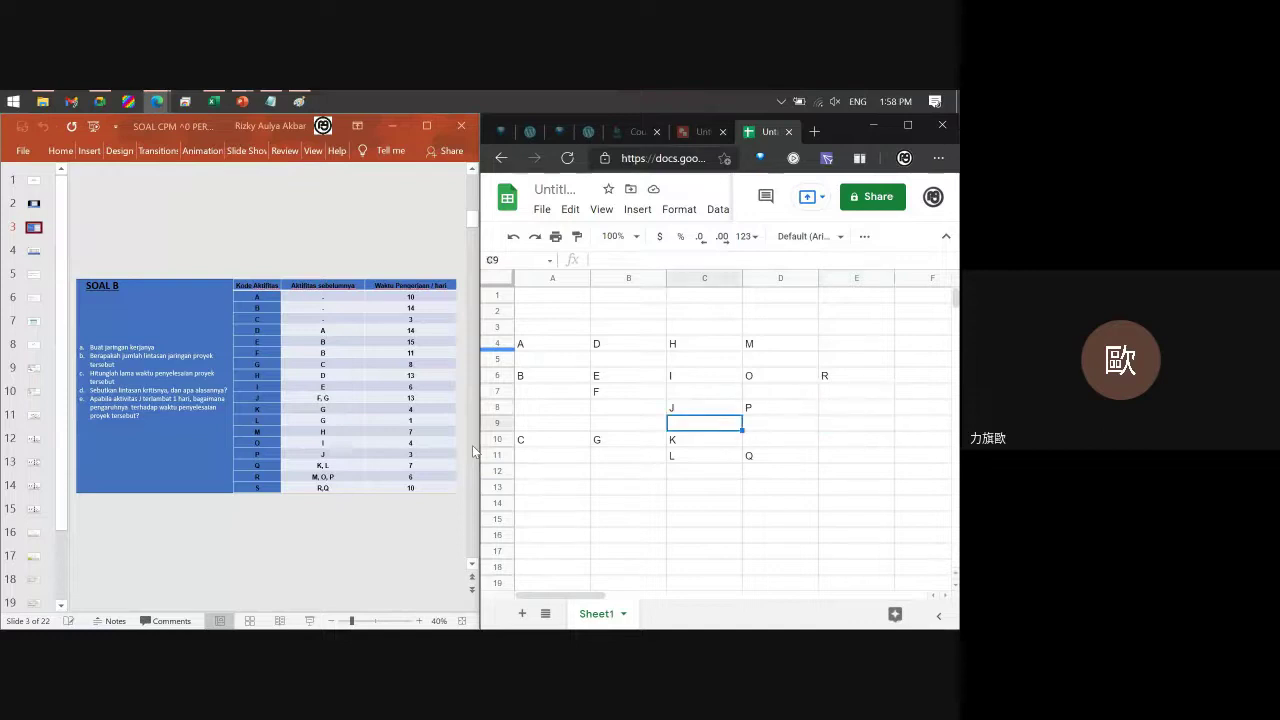
key(Left)
key(Left)
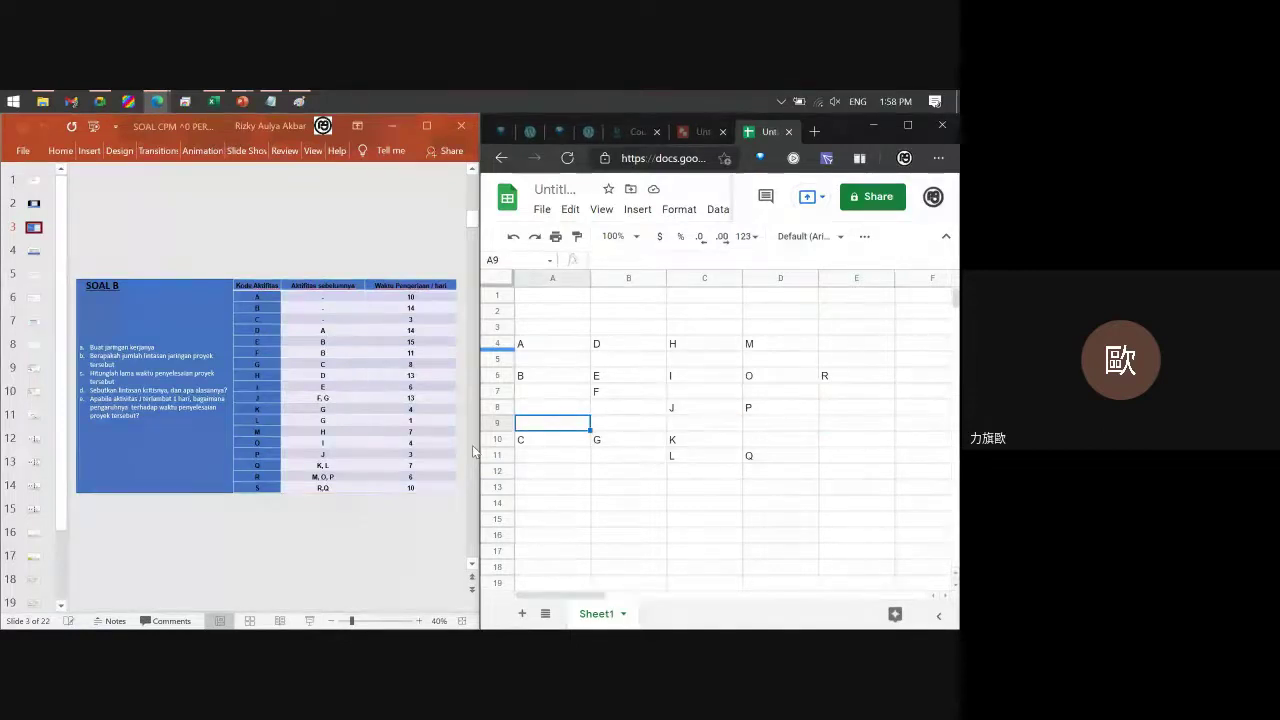
key(Right)
key(Right)
key(Right)
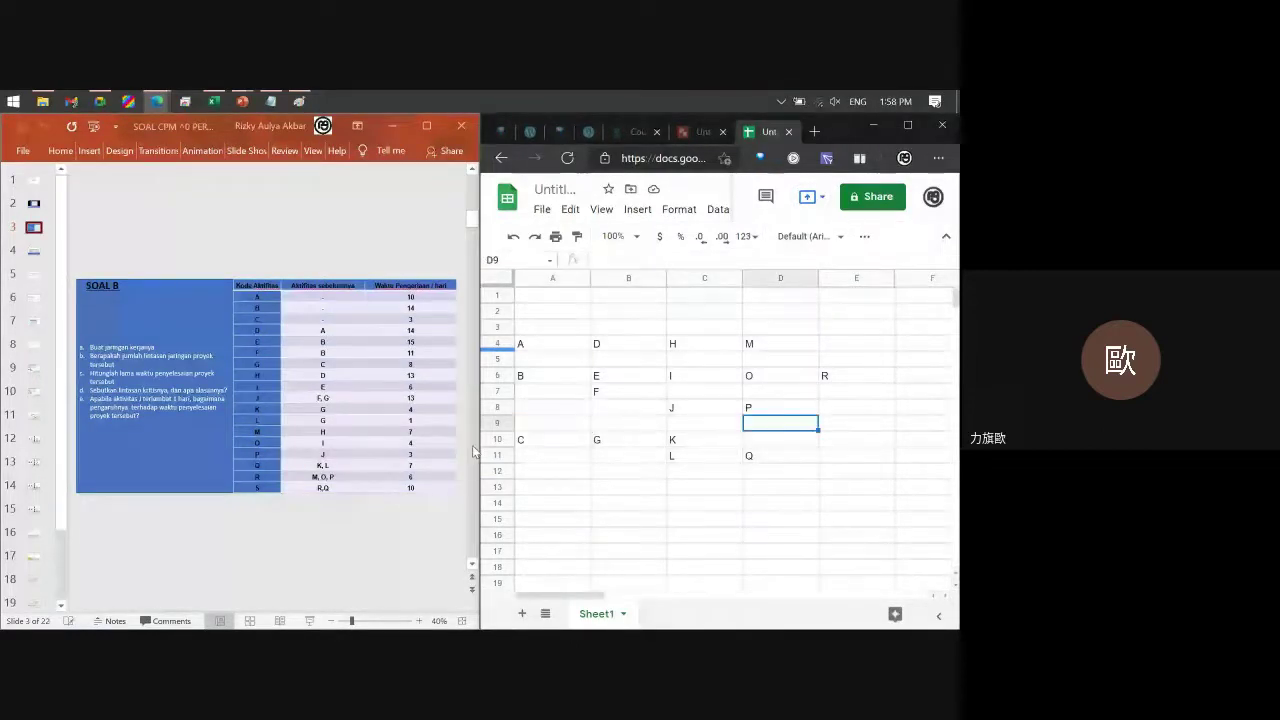
key(Right)
key(Right)
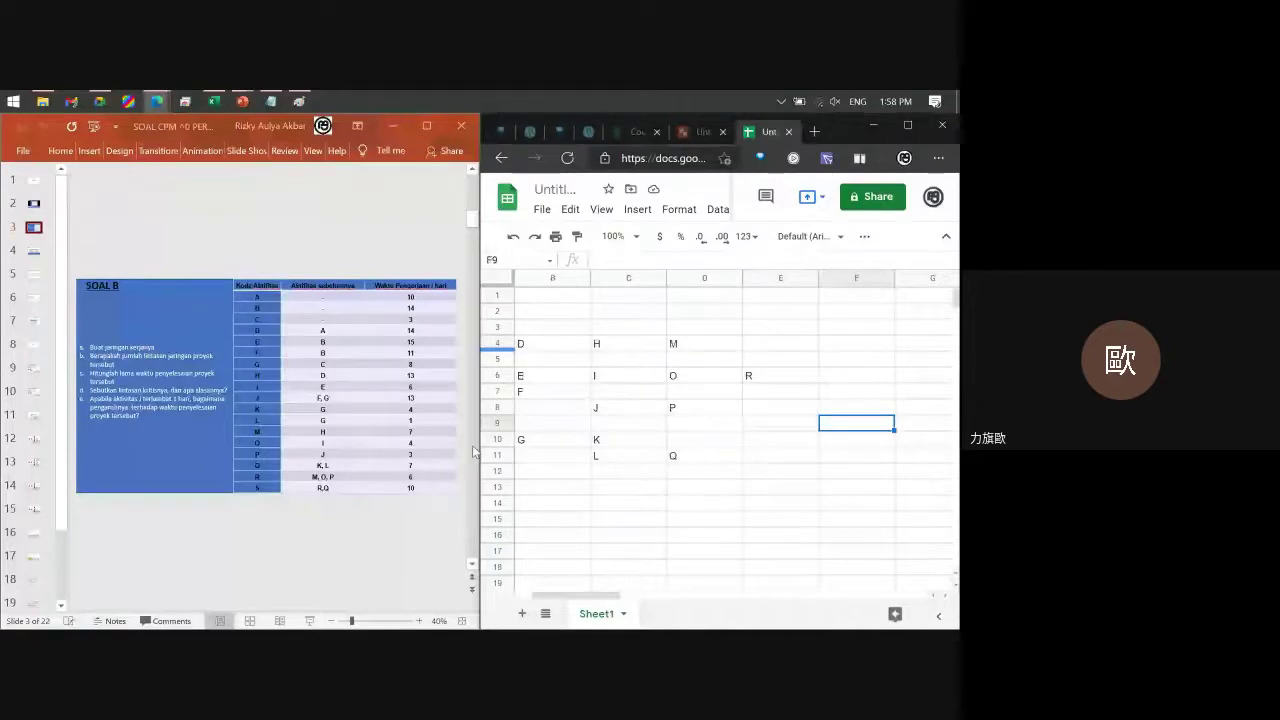
text(S)
key(Return)
key(Left)
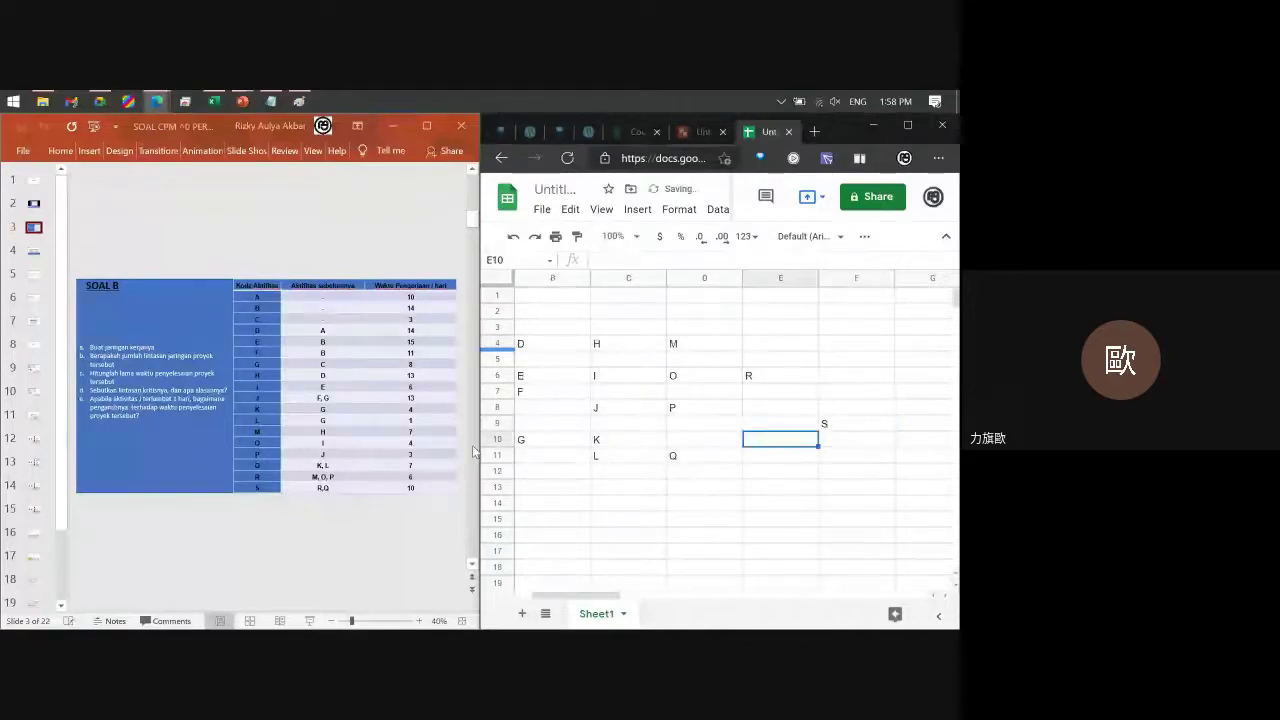
key(Left)
key(Left)
key(Left)
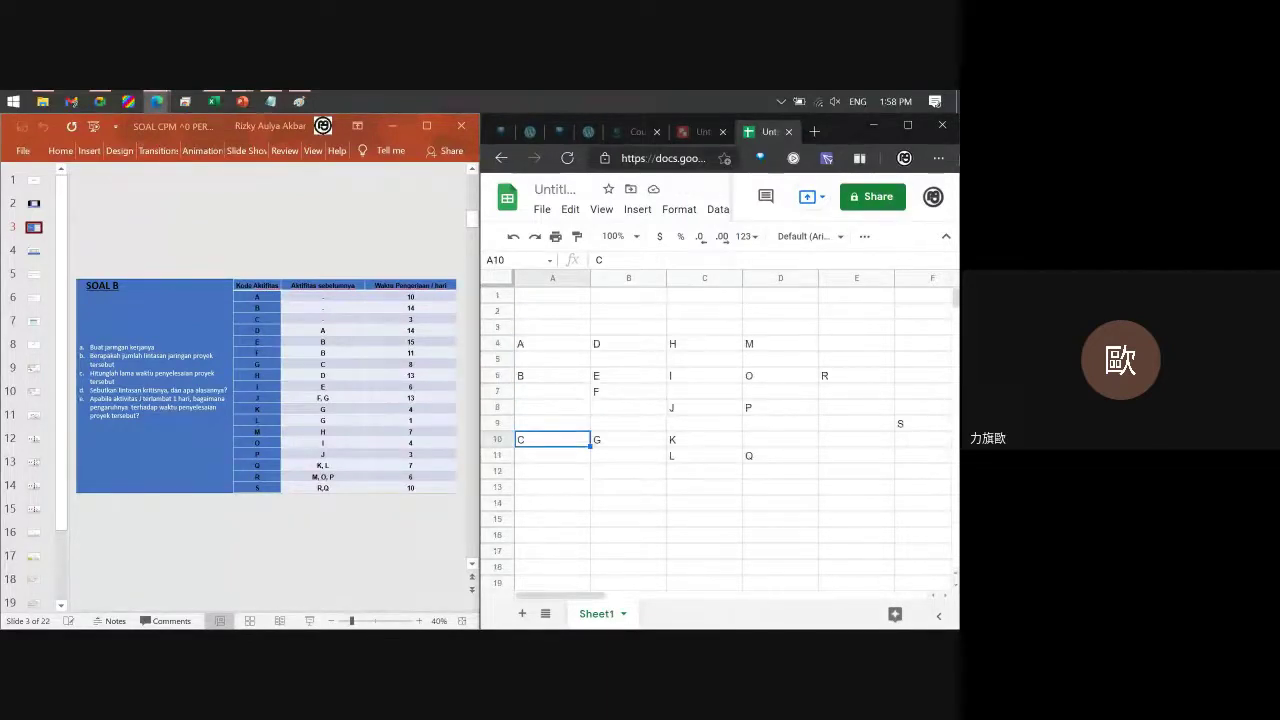
Zoom the Edge page out to 75% from the browser menu and return to the sheet.
click(938, 157)
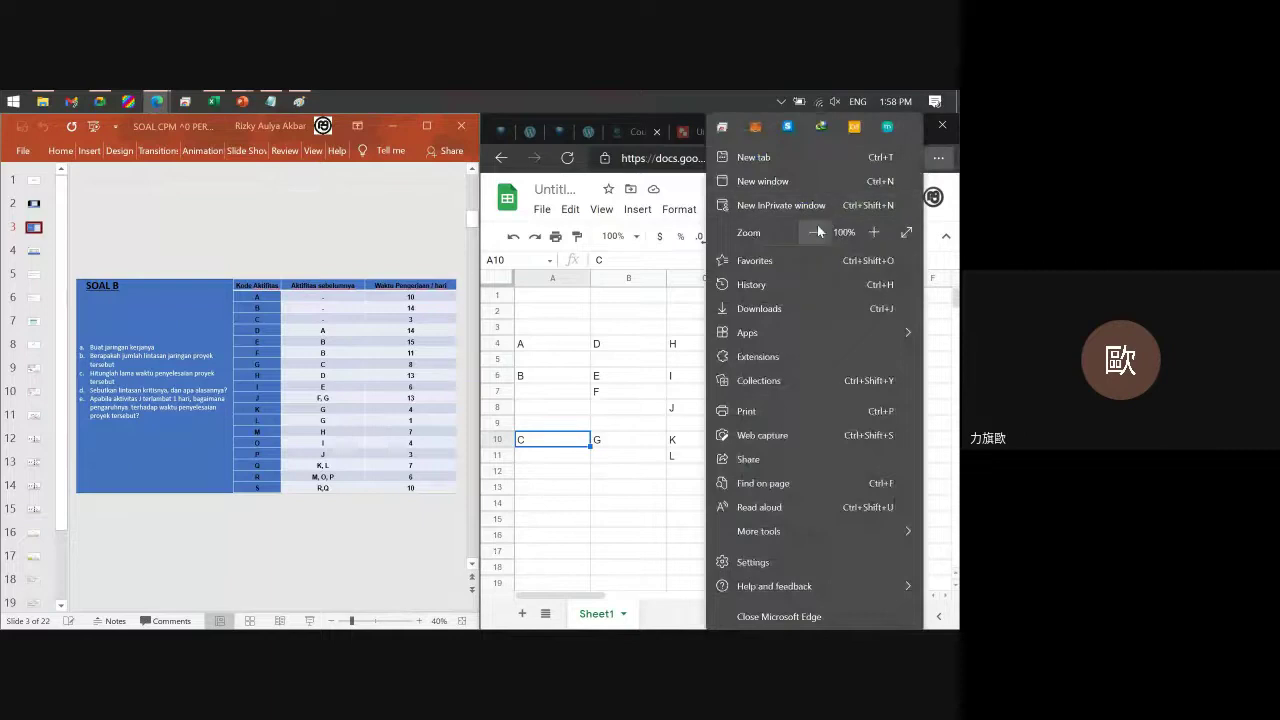
click(816, 233)
click(816, 233)
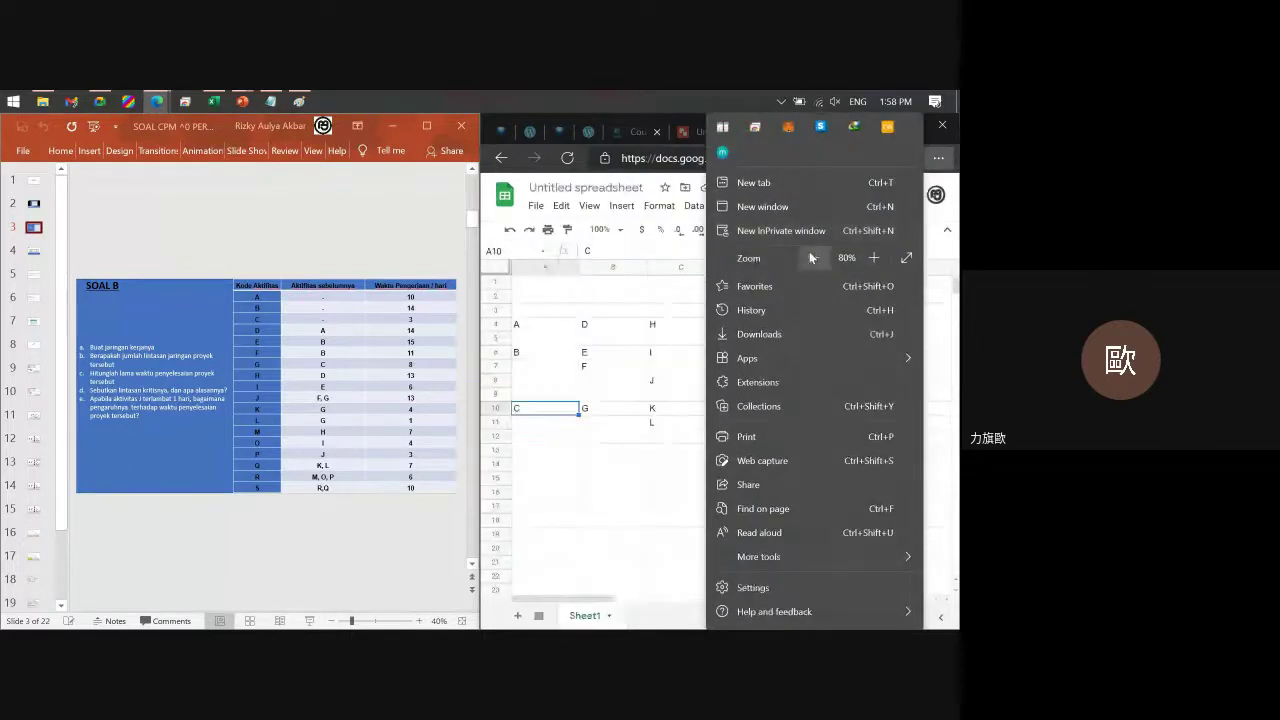
click(813, 257)
click(579, 434)
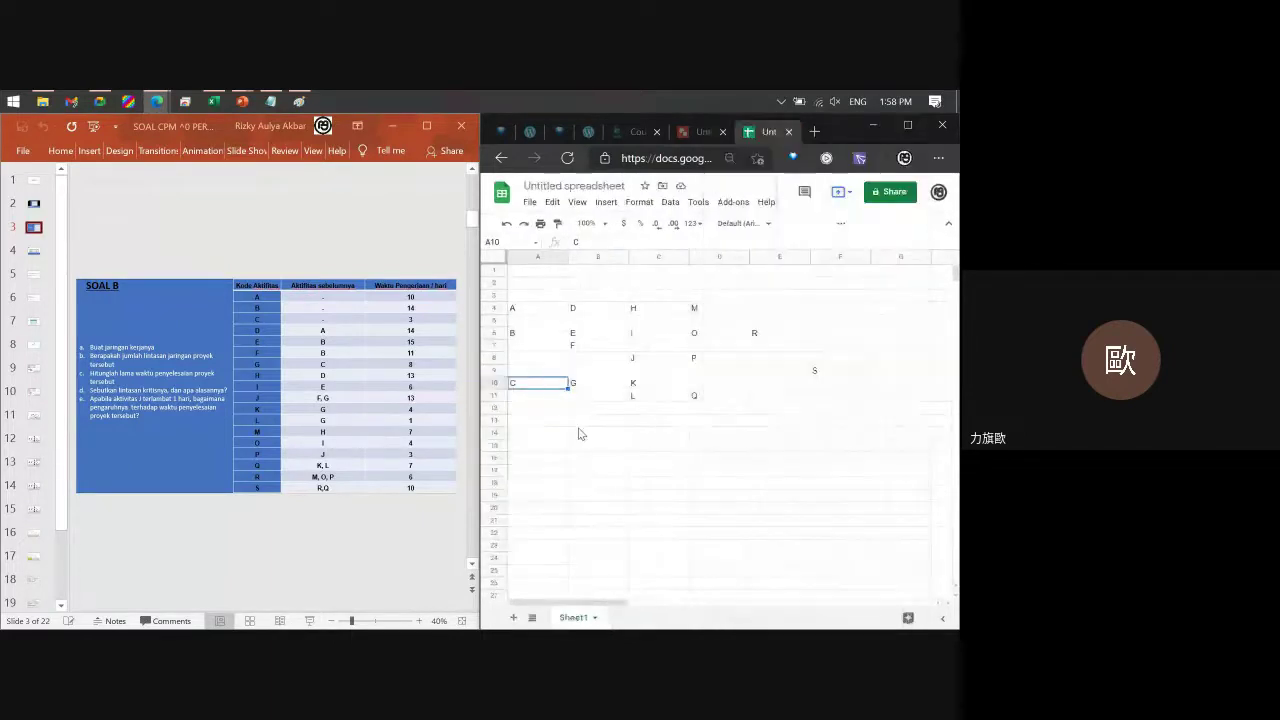
Review the grid from A in A4 to Q in D11, then maximise the Edge window.
click(537, 305)
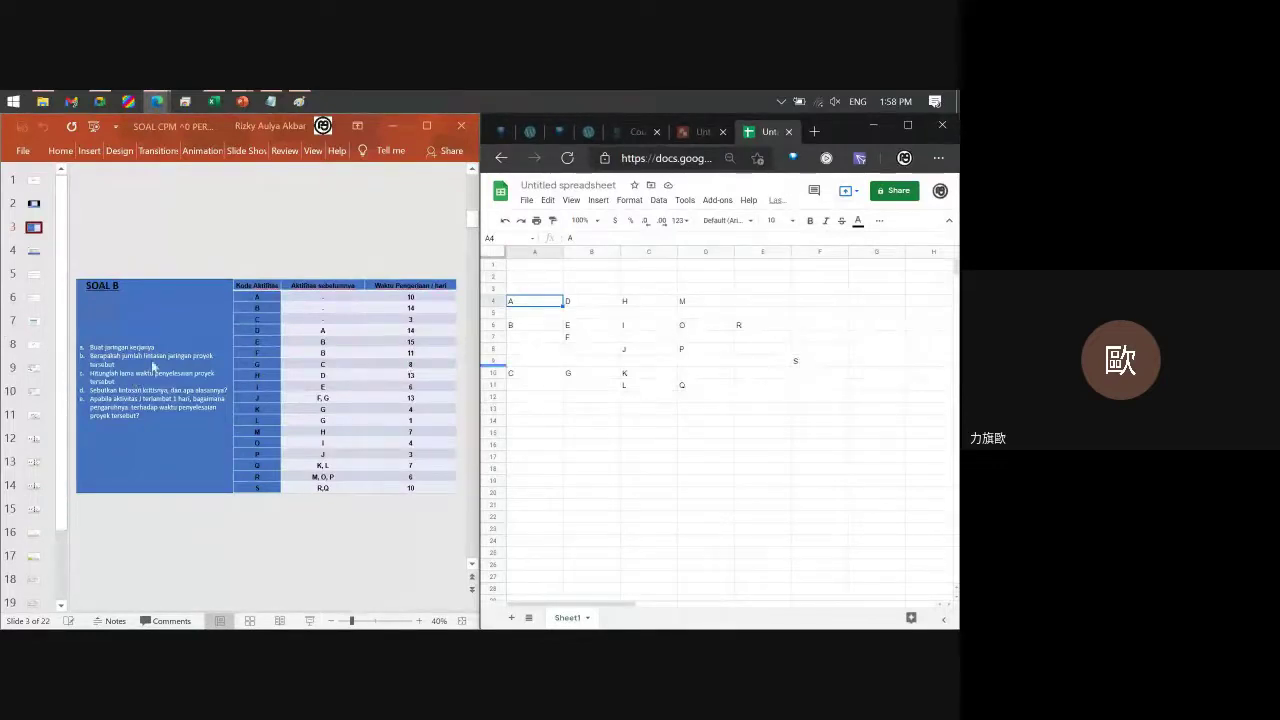
click(725, 386)
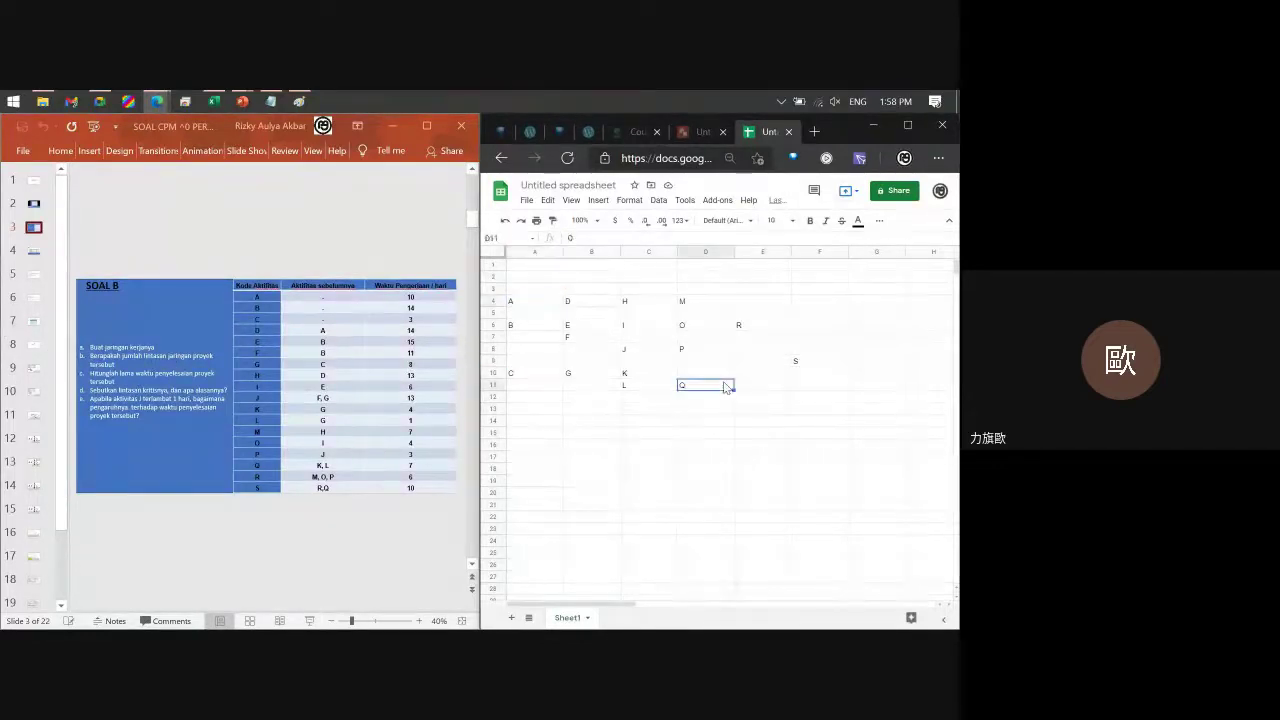
key(Up)
key(Left)
key(Up)
key(Up)
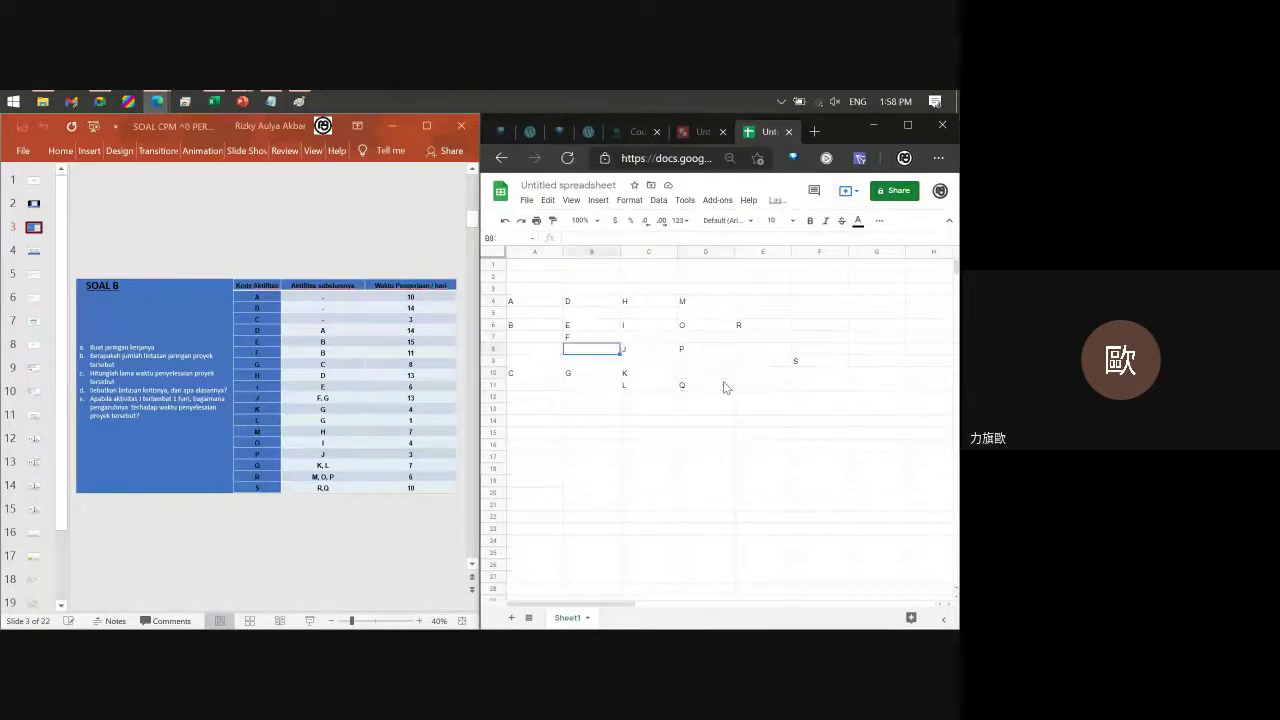
key(Left)
key(Left)
key(Up)
key(Up)
key(Up)
key(Up)
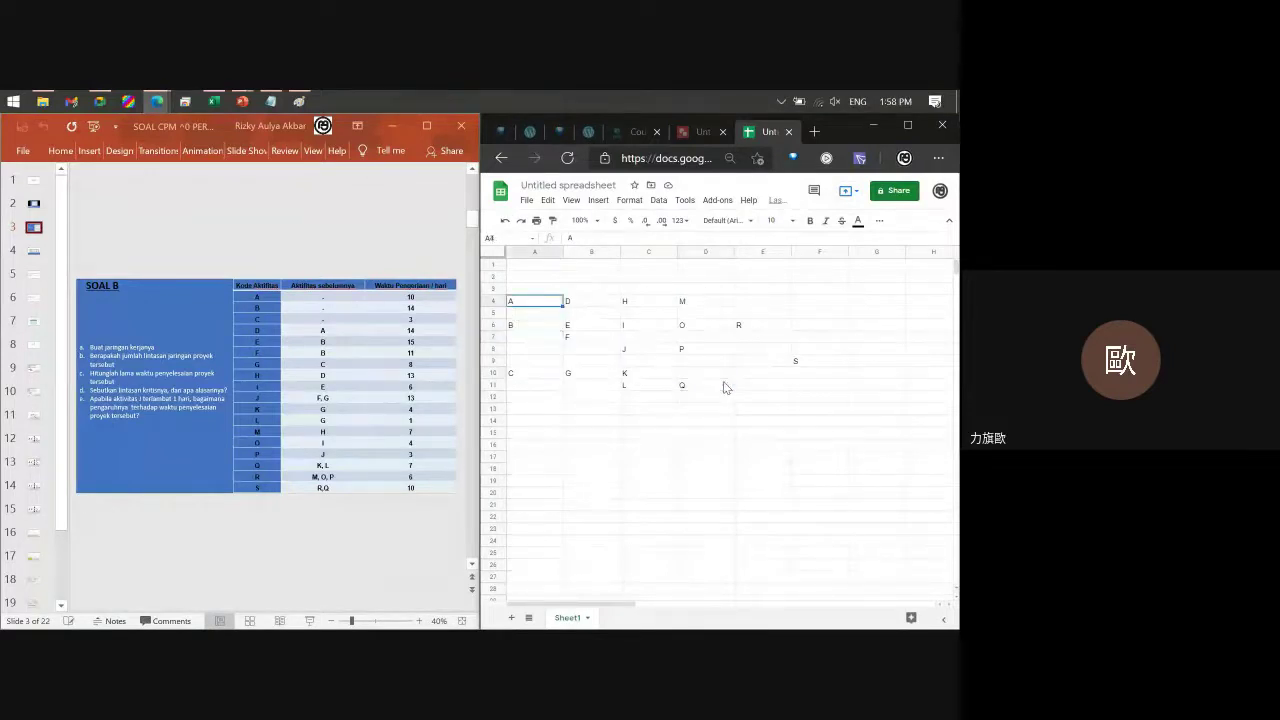
click(908, 121)
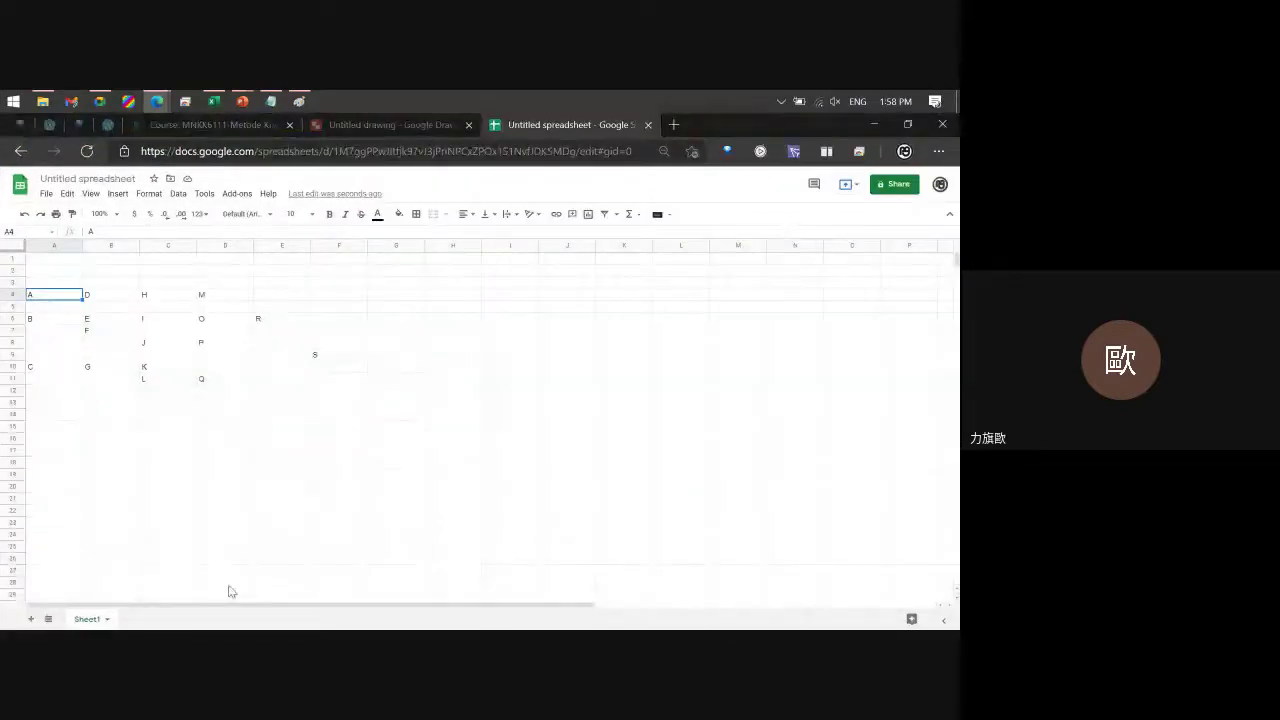
click(166, 404)
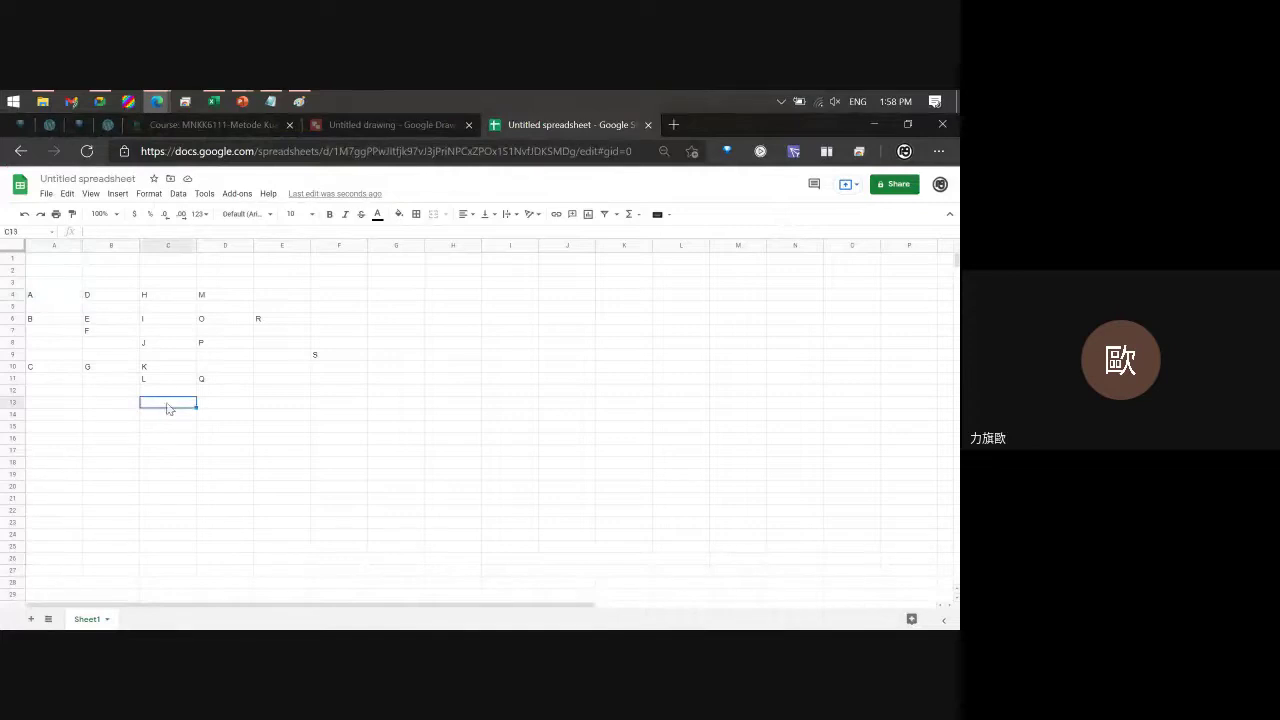
Zoom the Edge page back in to 100%.
click(938, 152)
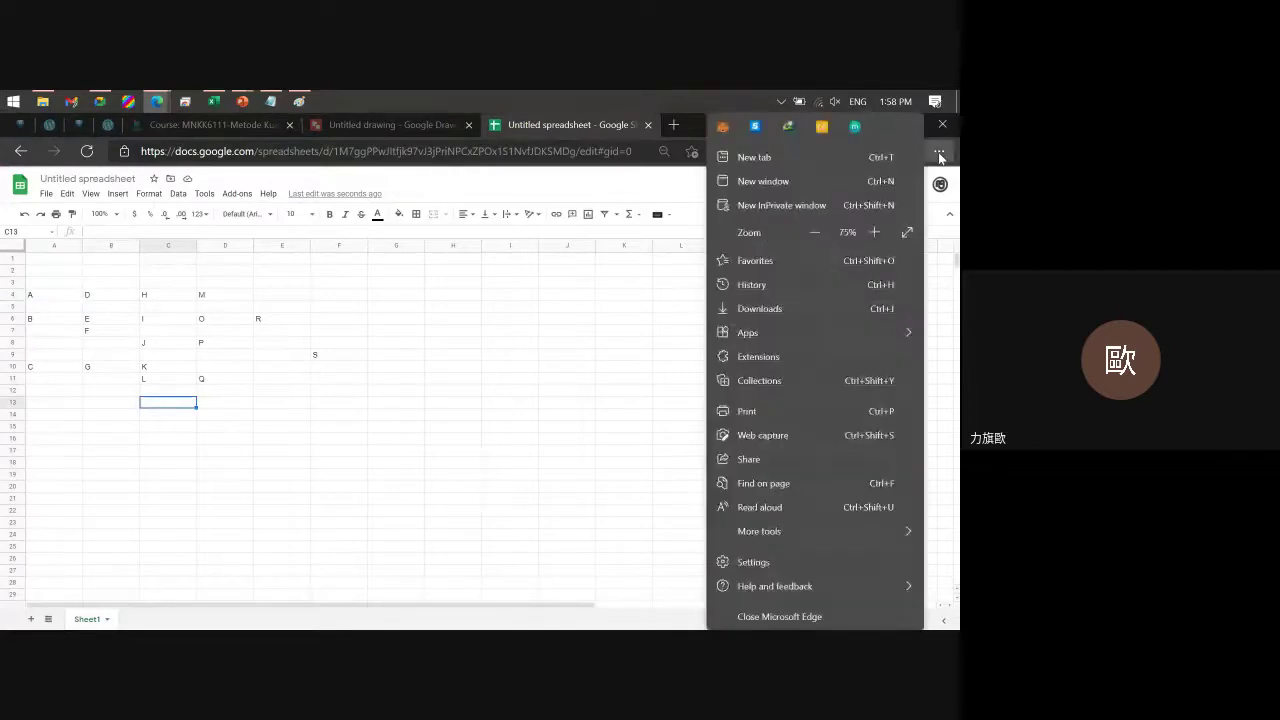
click(874, 233)
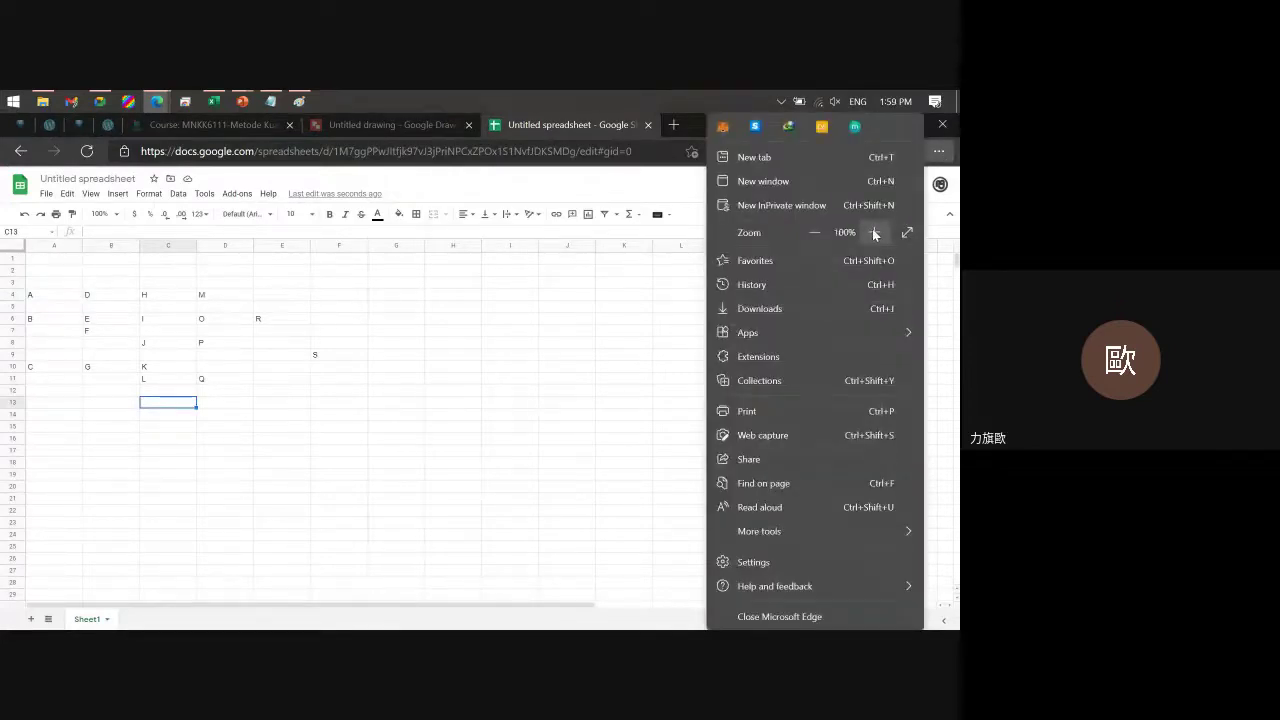
click(335, 303)
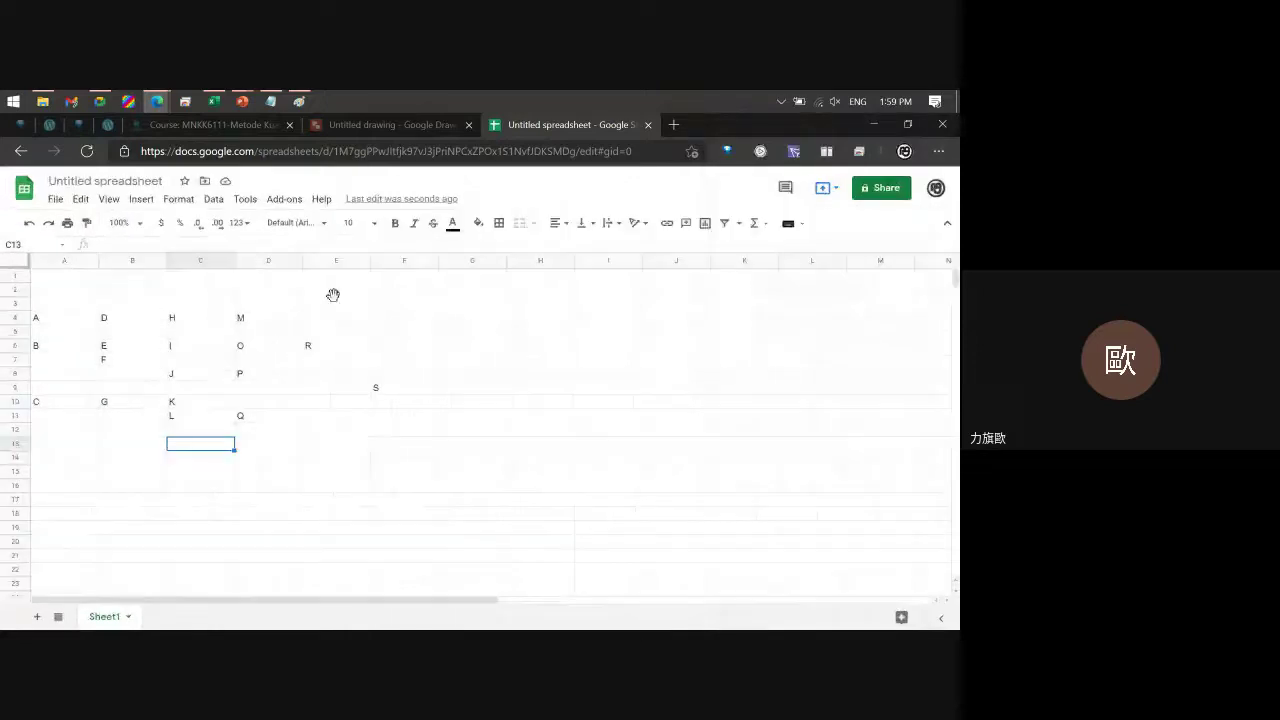
click(318, 280)
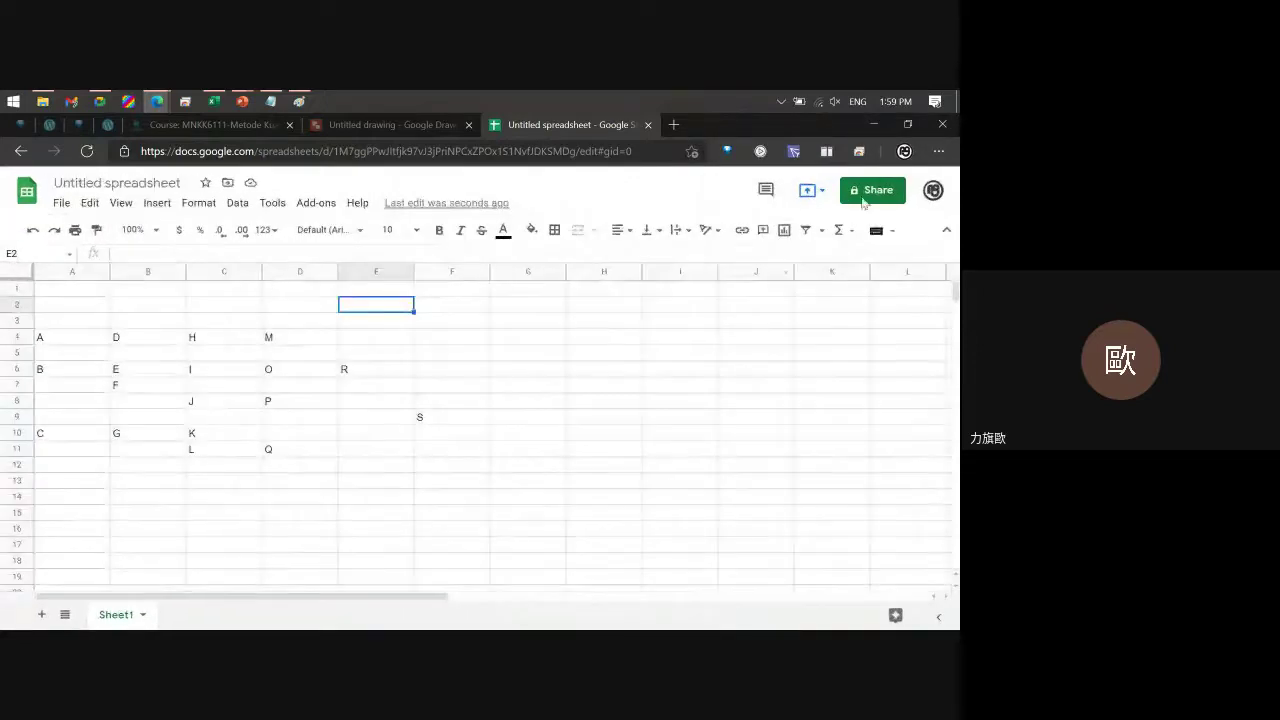
Trace the path A–D–H–M from cell A4 down toward S.
click(57, 342)
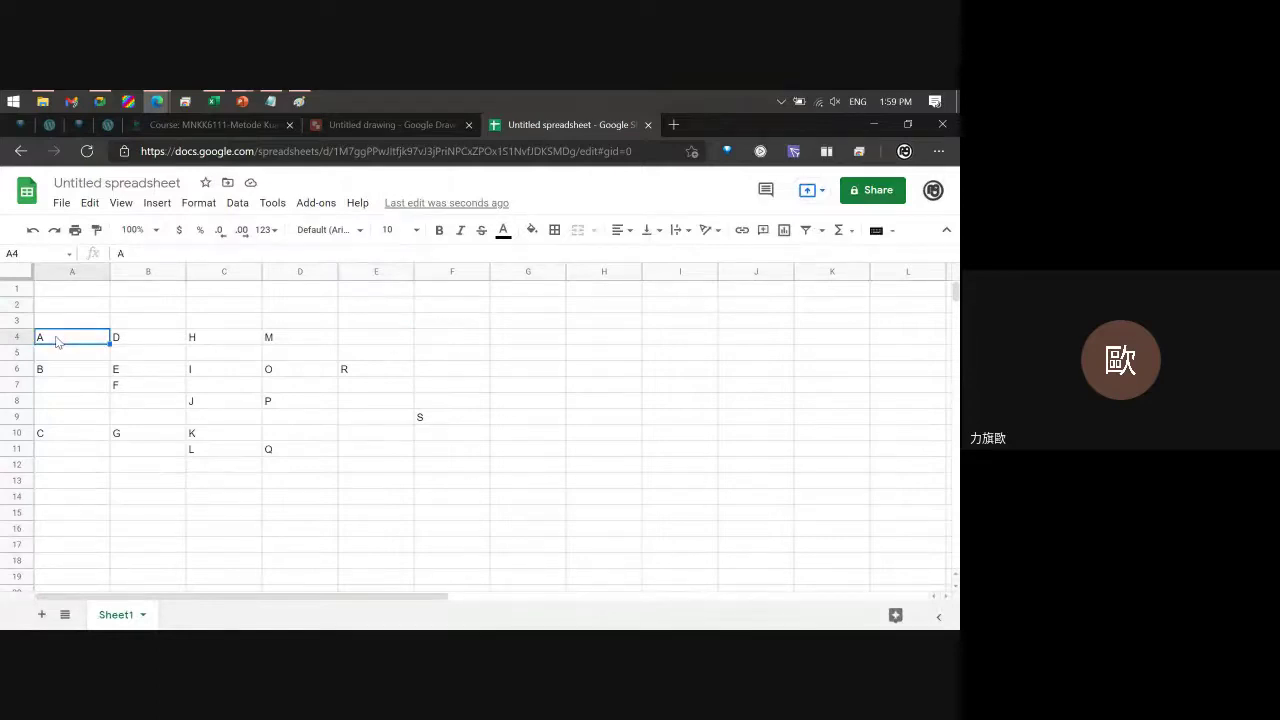
key(Right)
key(Right)
key(Right)
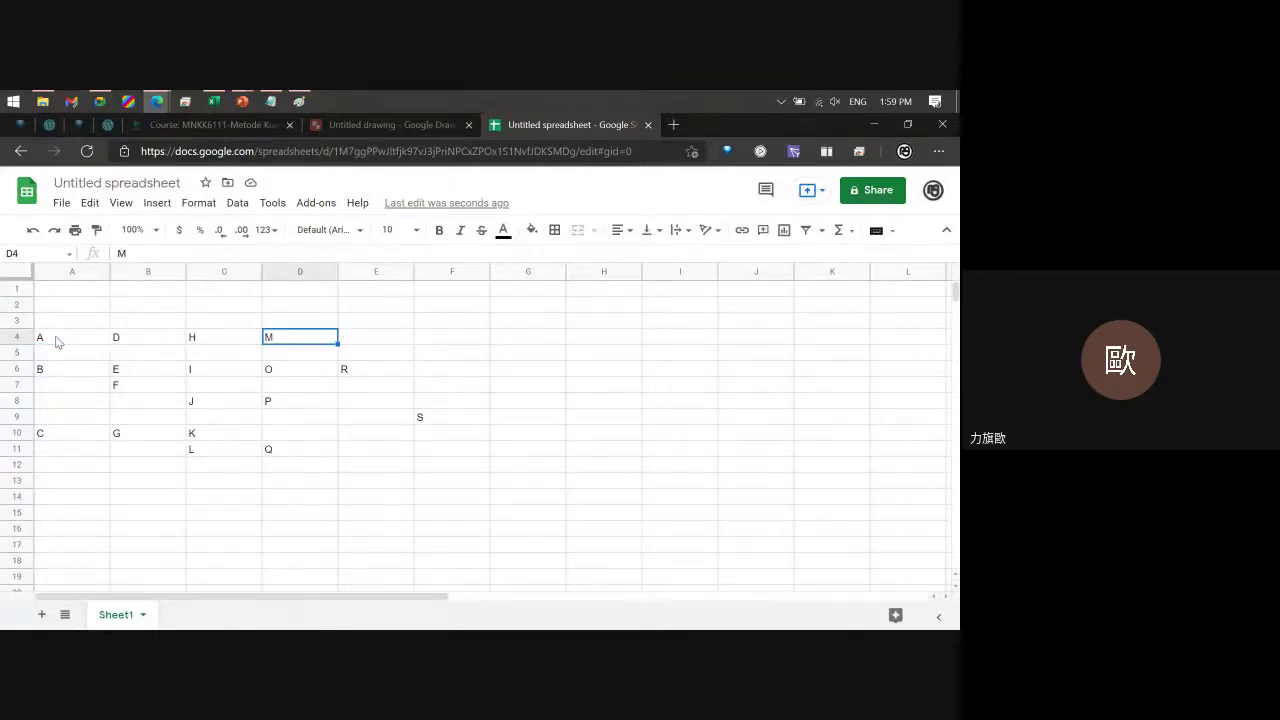
key(Down)
key(Right)
key(Down)
key(Right)
key(Down)
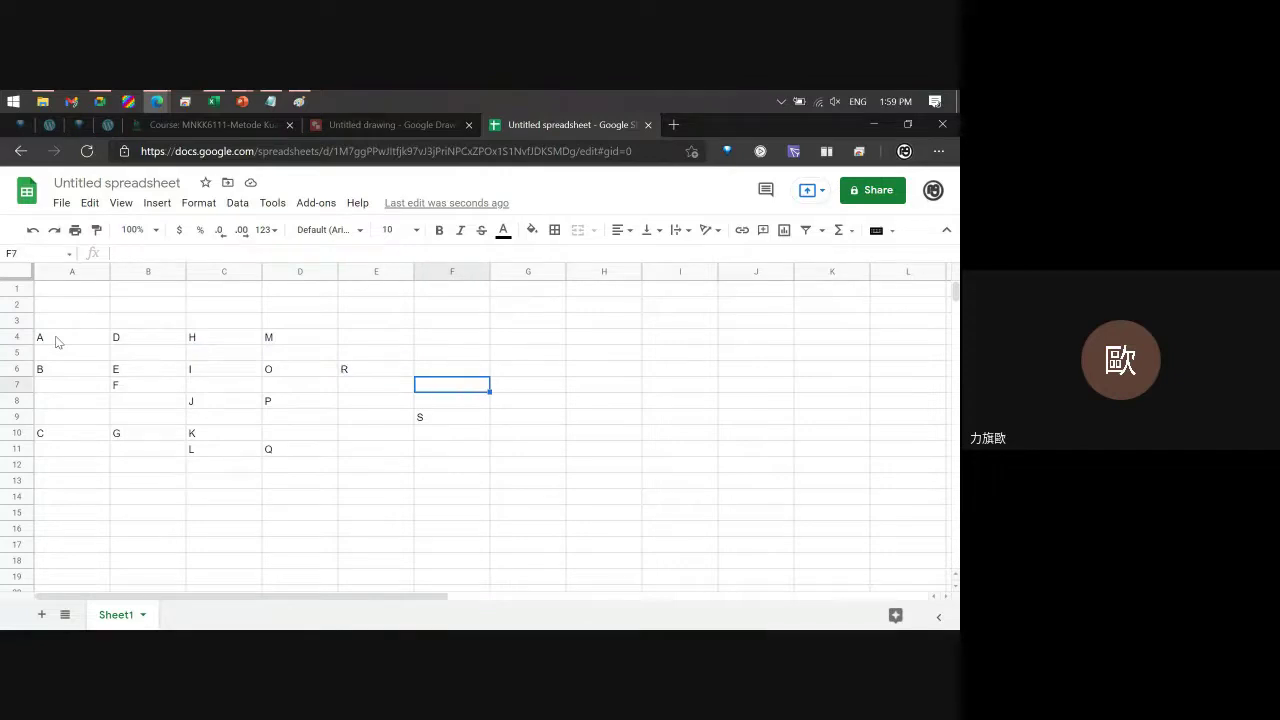
key(Down)
key(Down)
Trace the path from B through E along row 6 toward R.
key(Left)
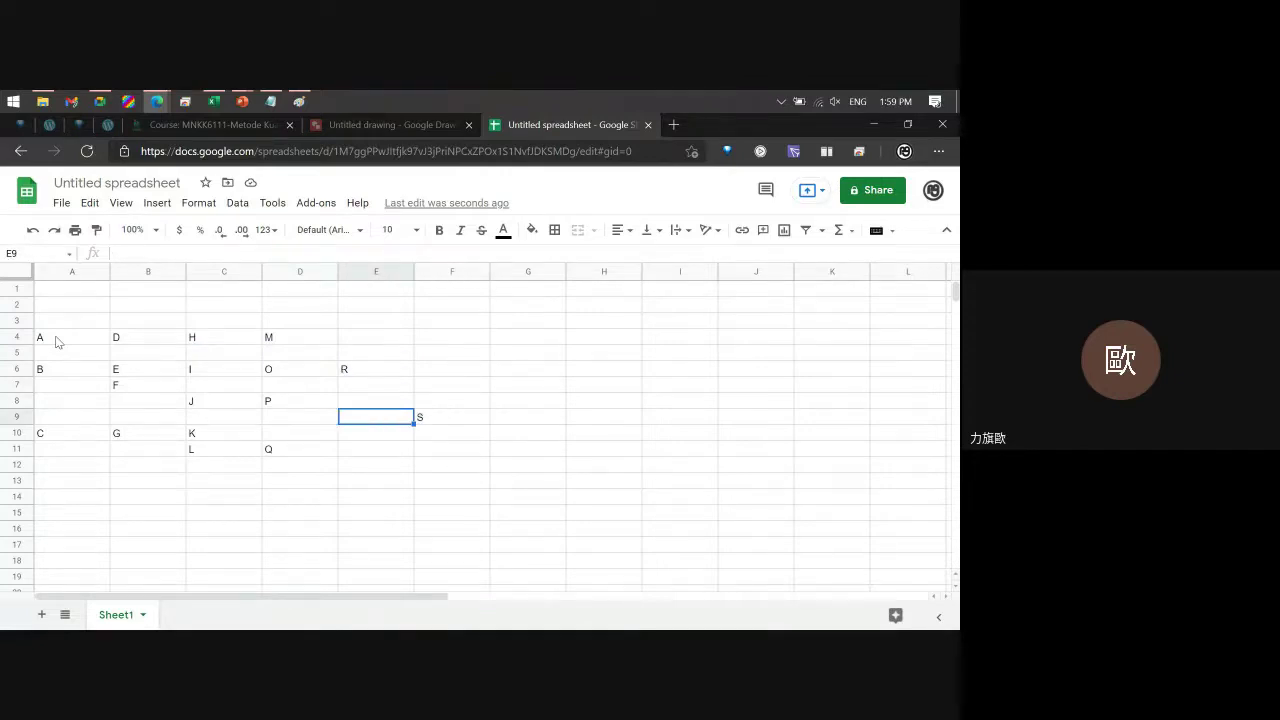
key(ctrl+Left)
key(ctrl+Up)
key(Right)
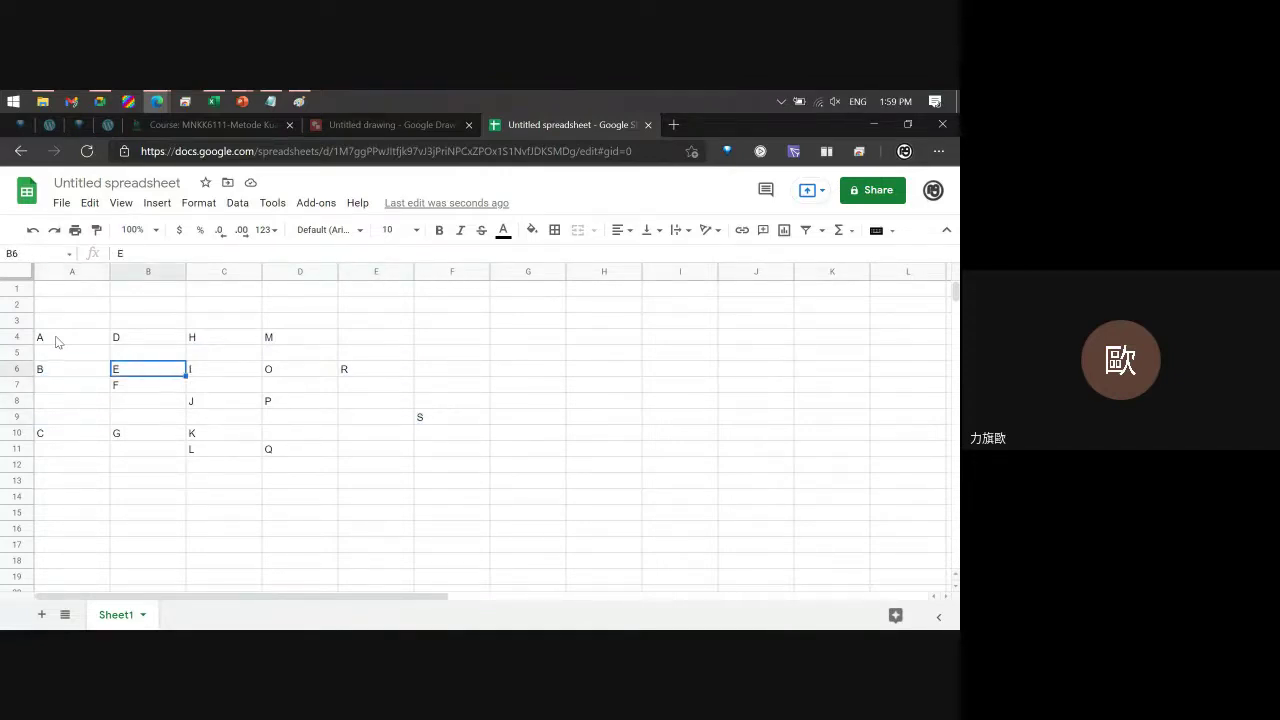
key(Right)
key(Right)
key(Right)
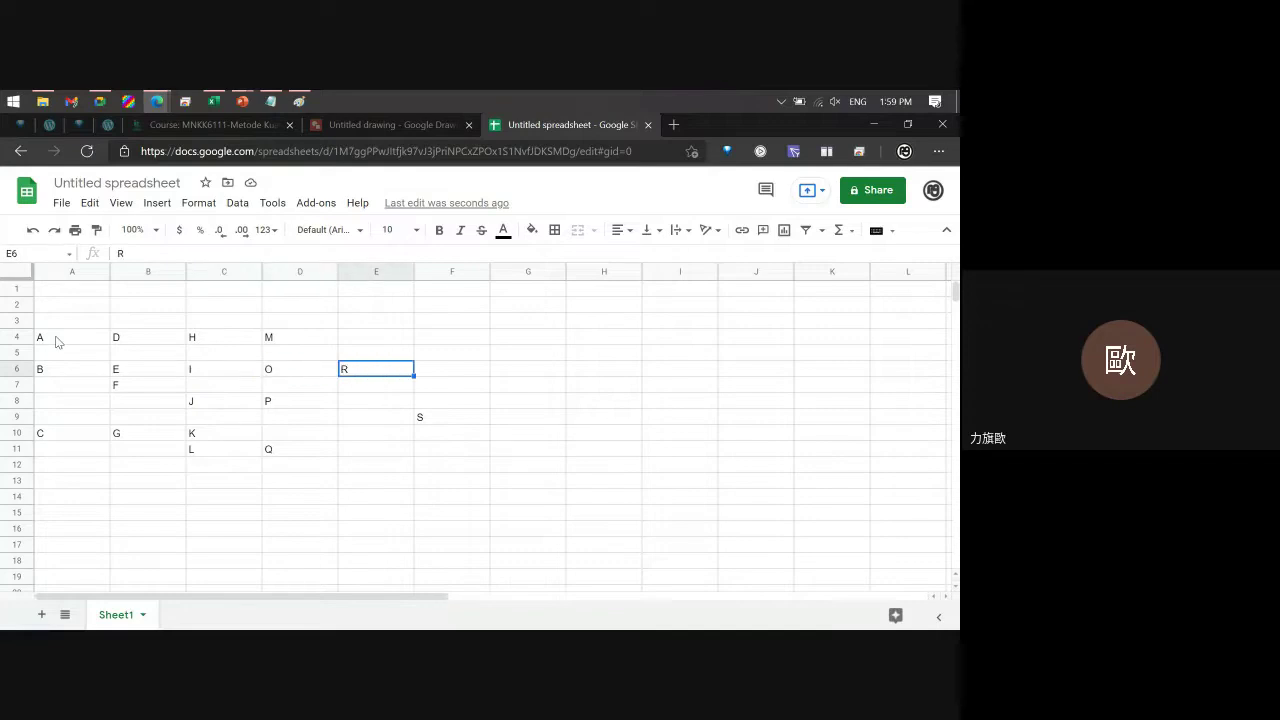
key(Down)
Trace the path through F, J and P to the end activity S in F9.
key(Down)
key(Right)
key(Left)
key(Left)
key(Left)
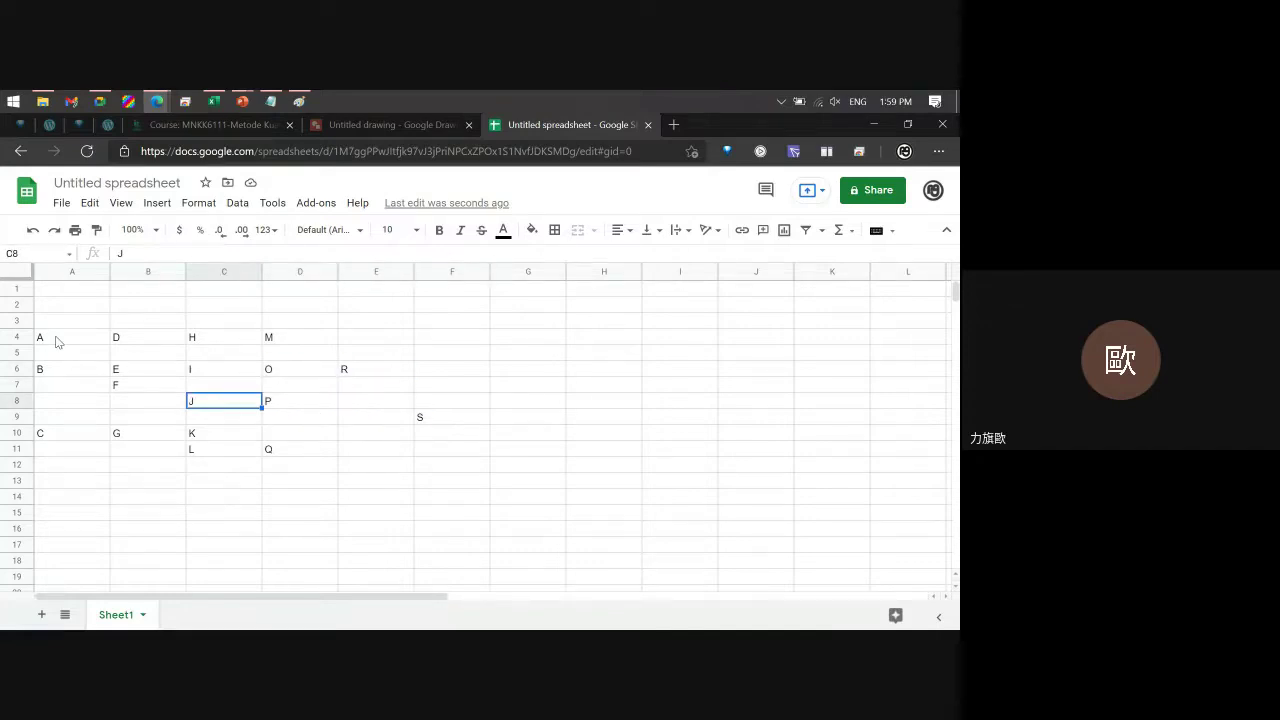
key(Left)
key(Left)
key(ctrl+Up)
key(Down)
key(Right)
key(Down)
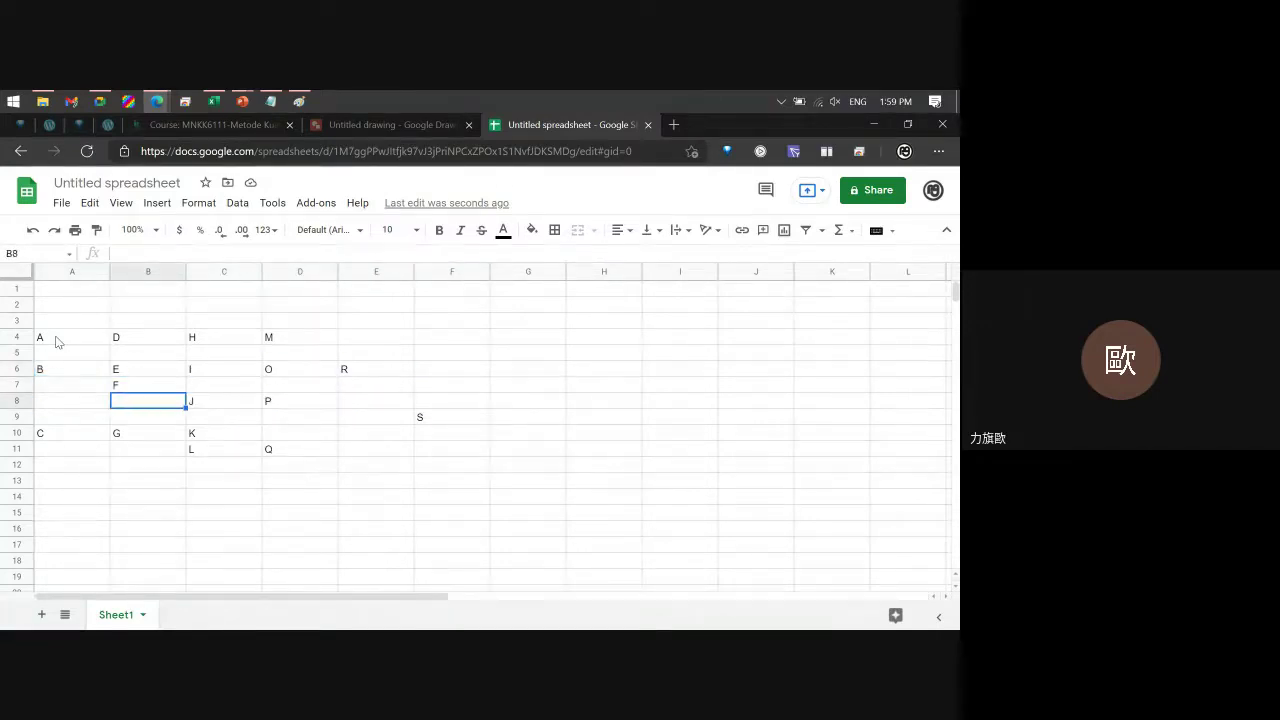
key(Right)
key(Down)
key(Up)
key(Right)
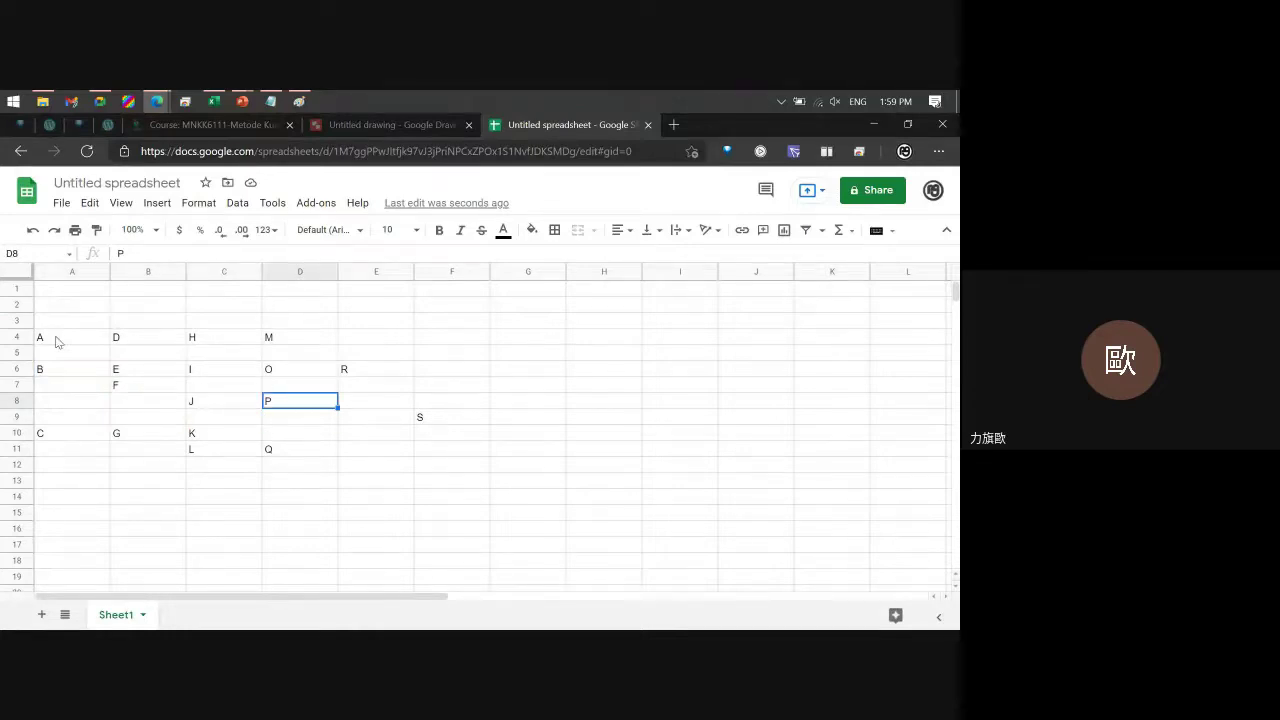
key(Up)
key(Right)
key(Down)
key(Down)
key(Right)
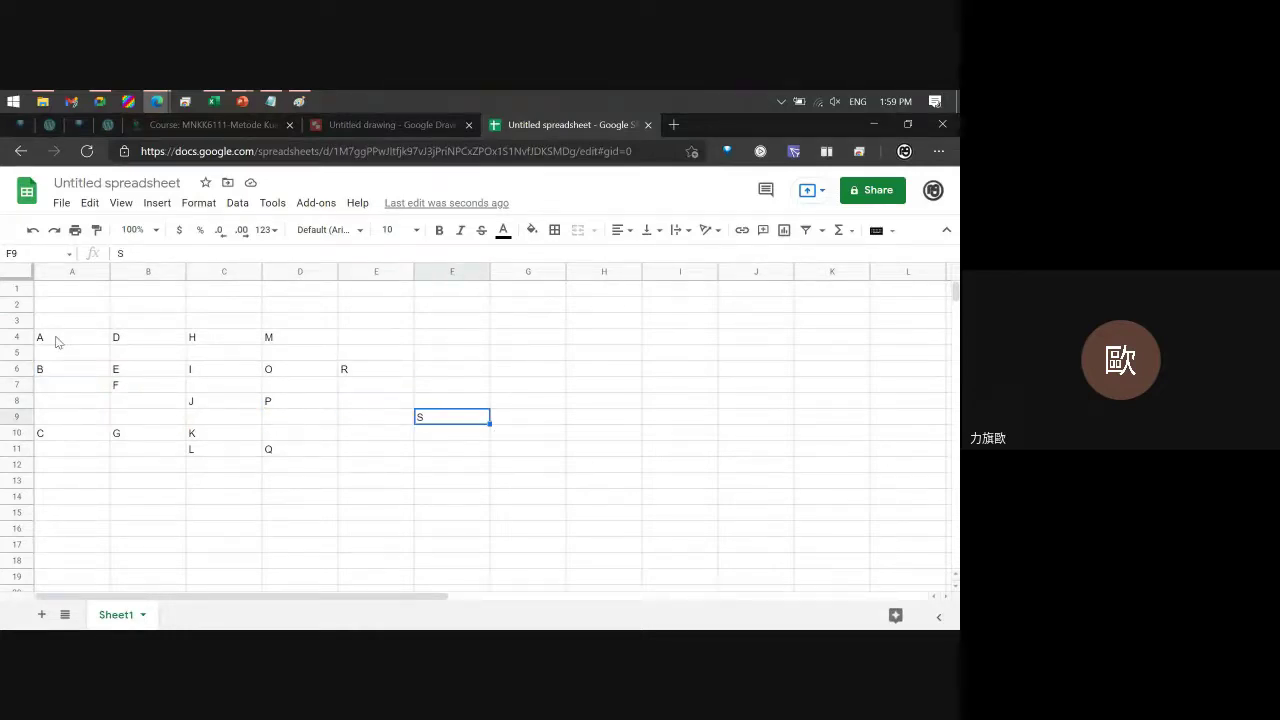
key(Left)
key(Left)
key(Left)
key(Left)
key(Left)
Trace the path C–G–K–Q on to the end activity S in F9.
key(Down)
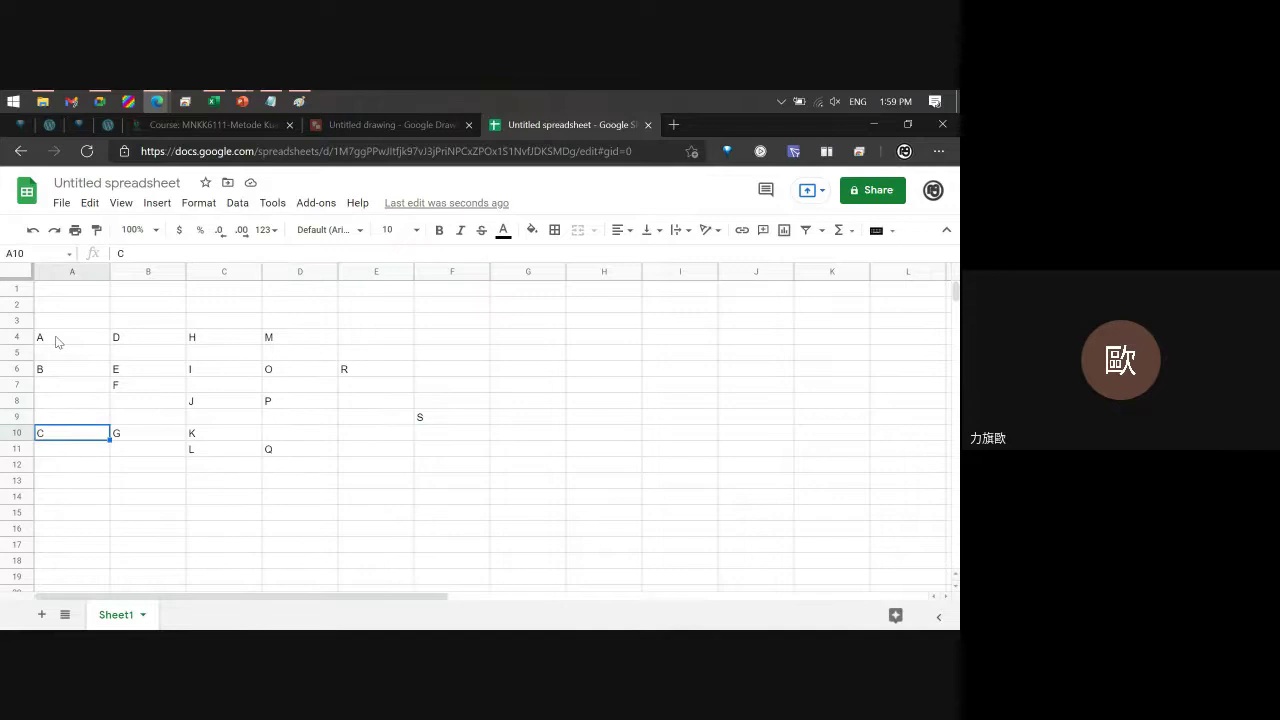
key(Right)
key(Right)
key(Down)
key(Right)
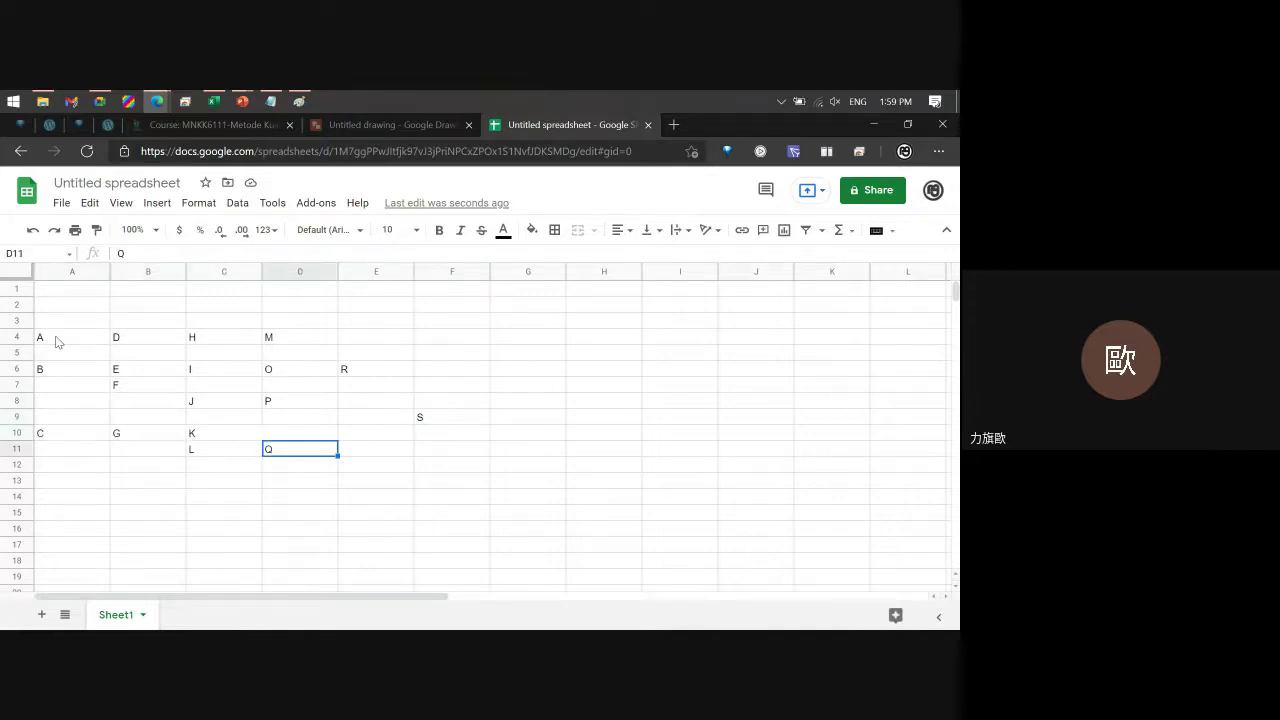
key(Up)
key(Up)
key(Right)
key(Right)
key(Left)
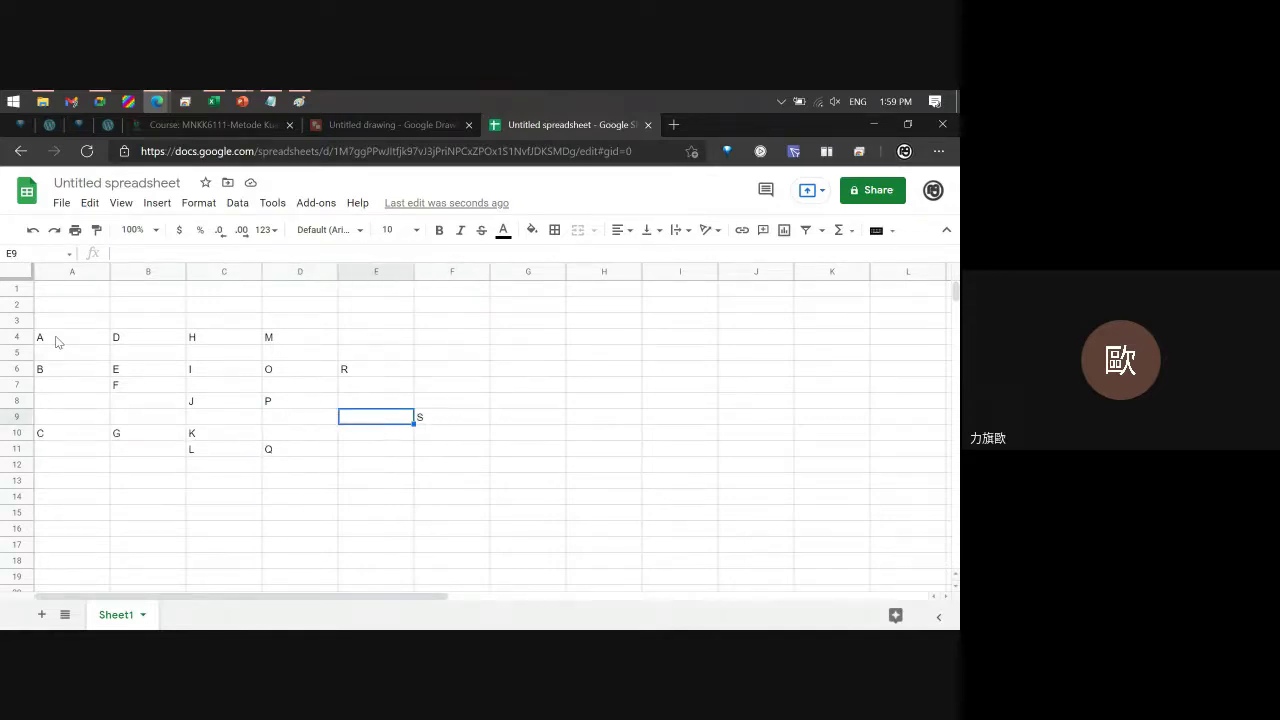
key(Left)
key(Home)
key(Down)
key(Down)
key(Right)
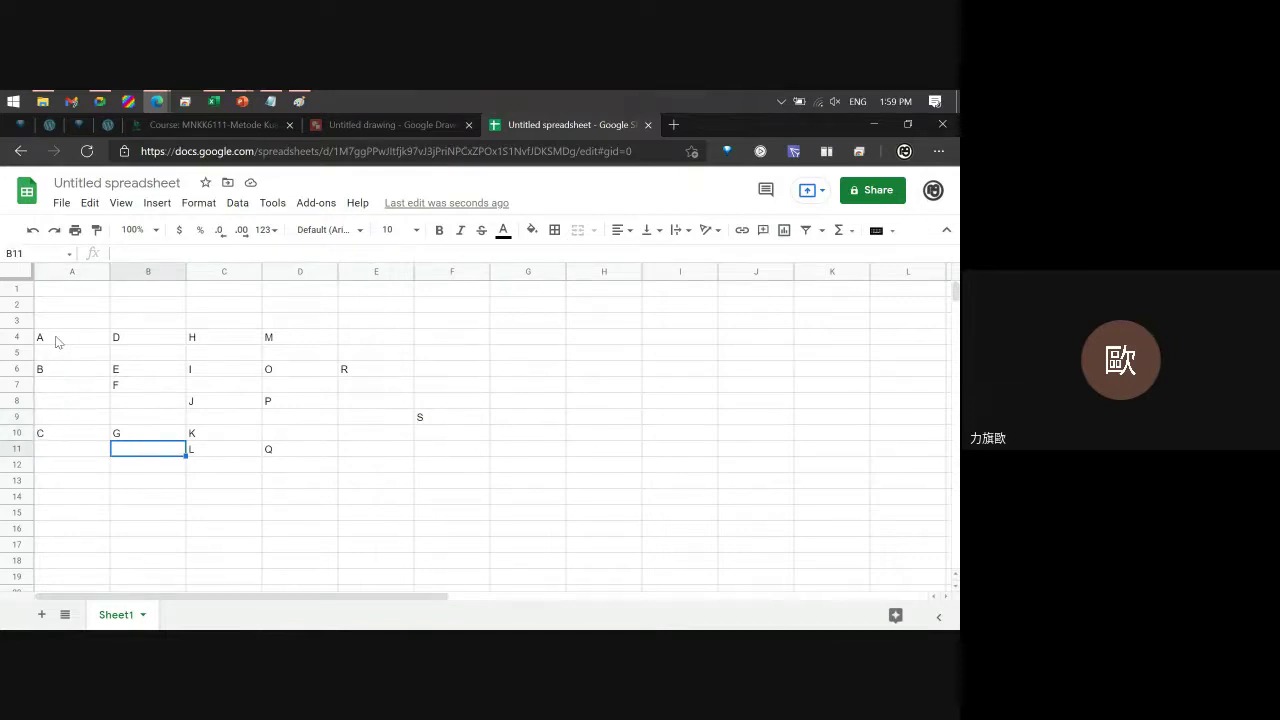
key(Right)
key(Right)
key(Right)
key(Left)
key(Right)
key(Right)
key(Up)
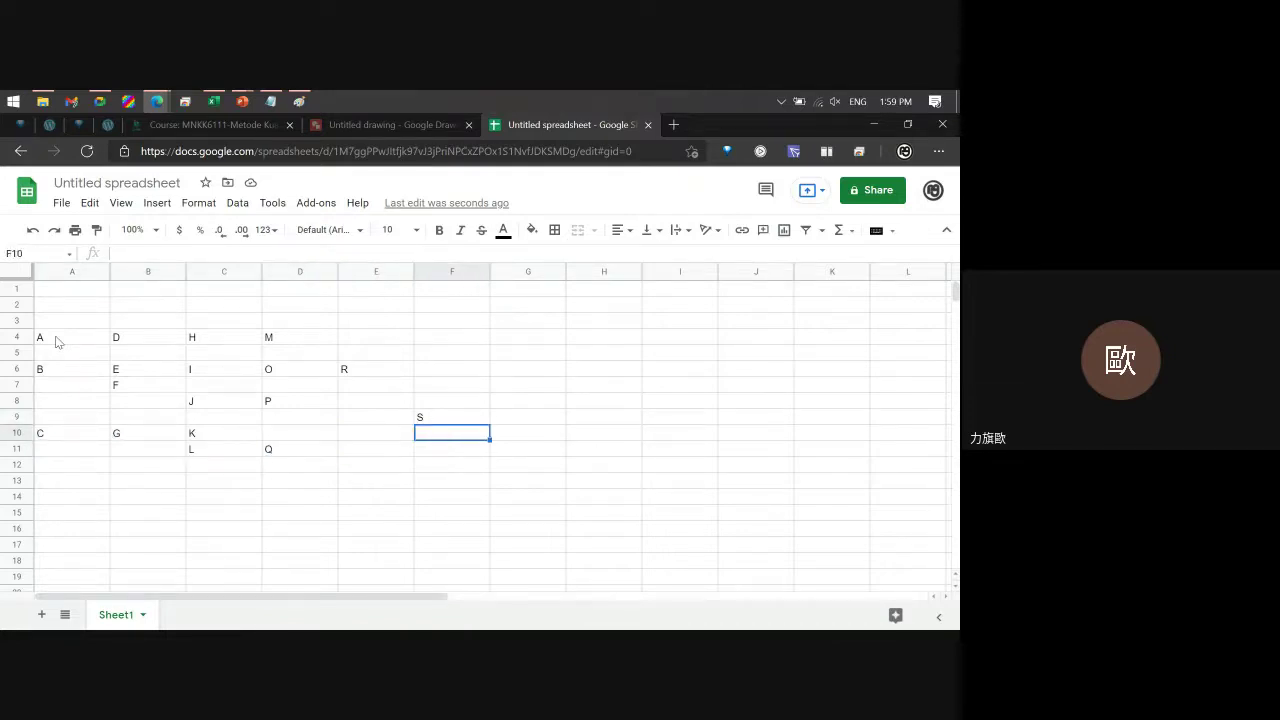
key(Up)
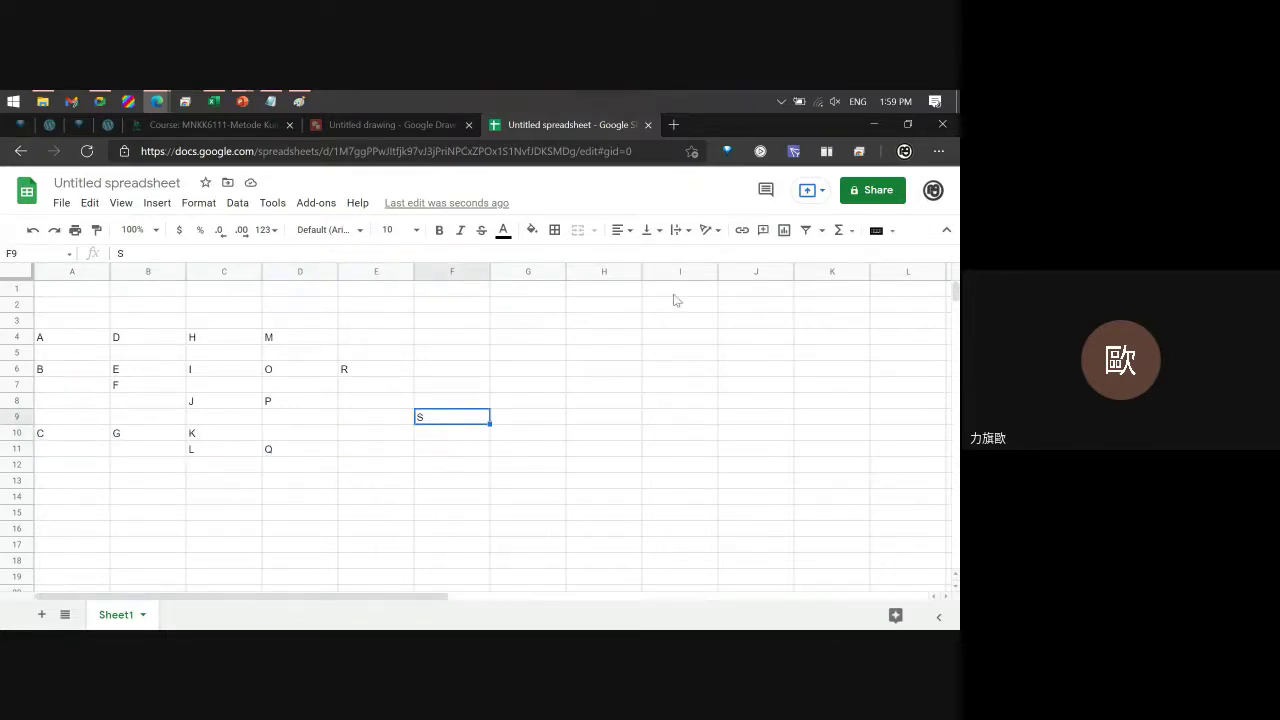
Snap Sheets to the right half, check start activities A, B, C, then return to PowerPoint.
click(908, 124)
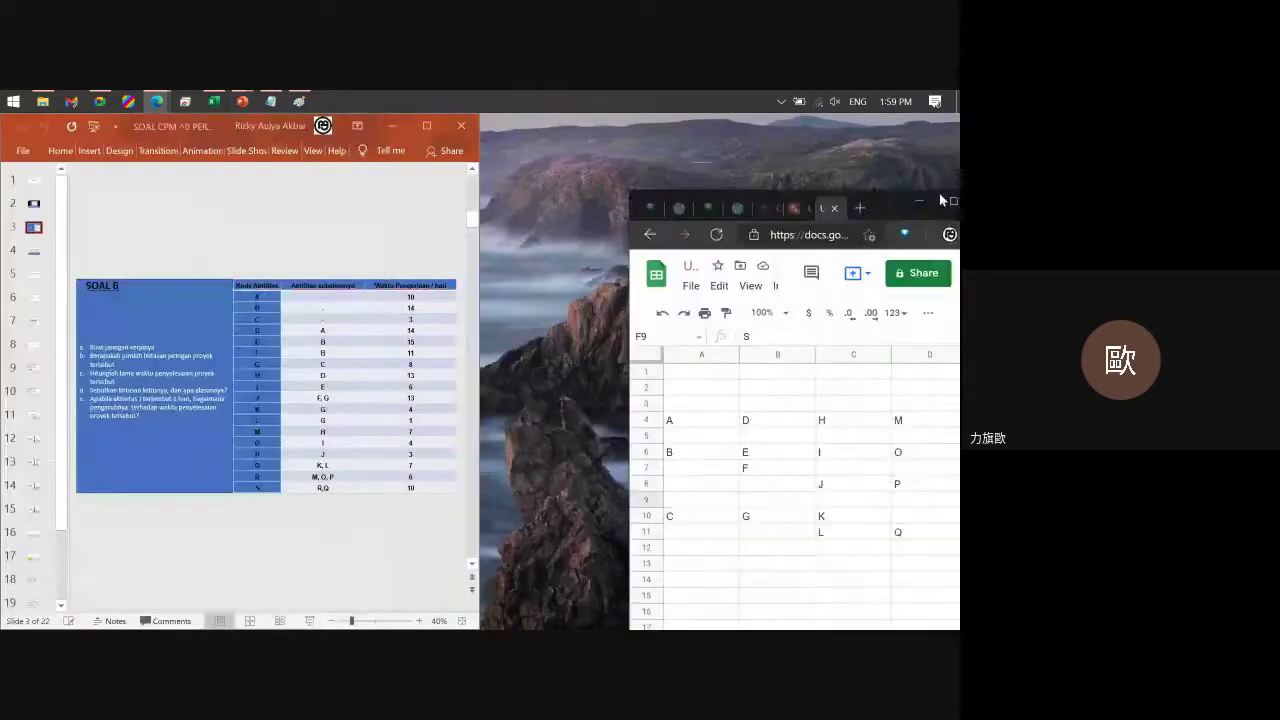
drag(261, 134, 955, 193)
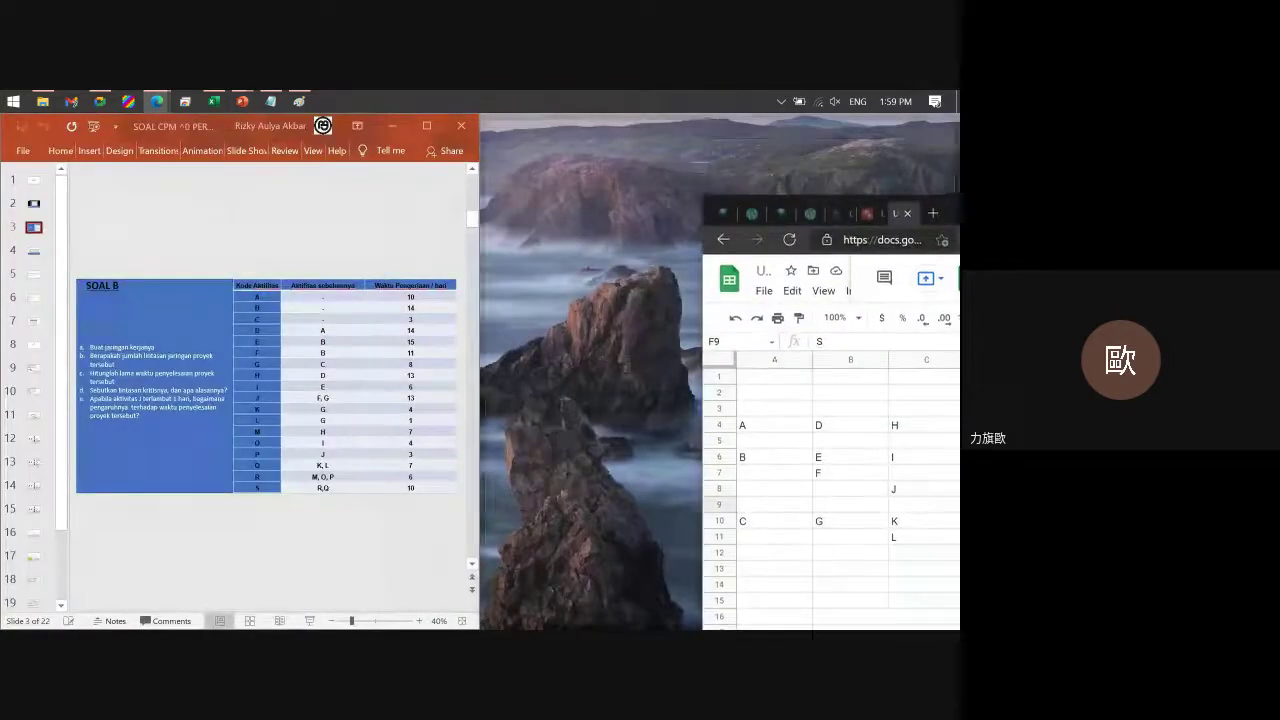
click(567, 347)
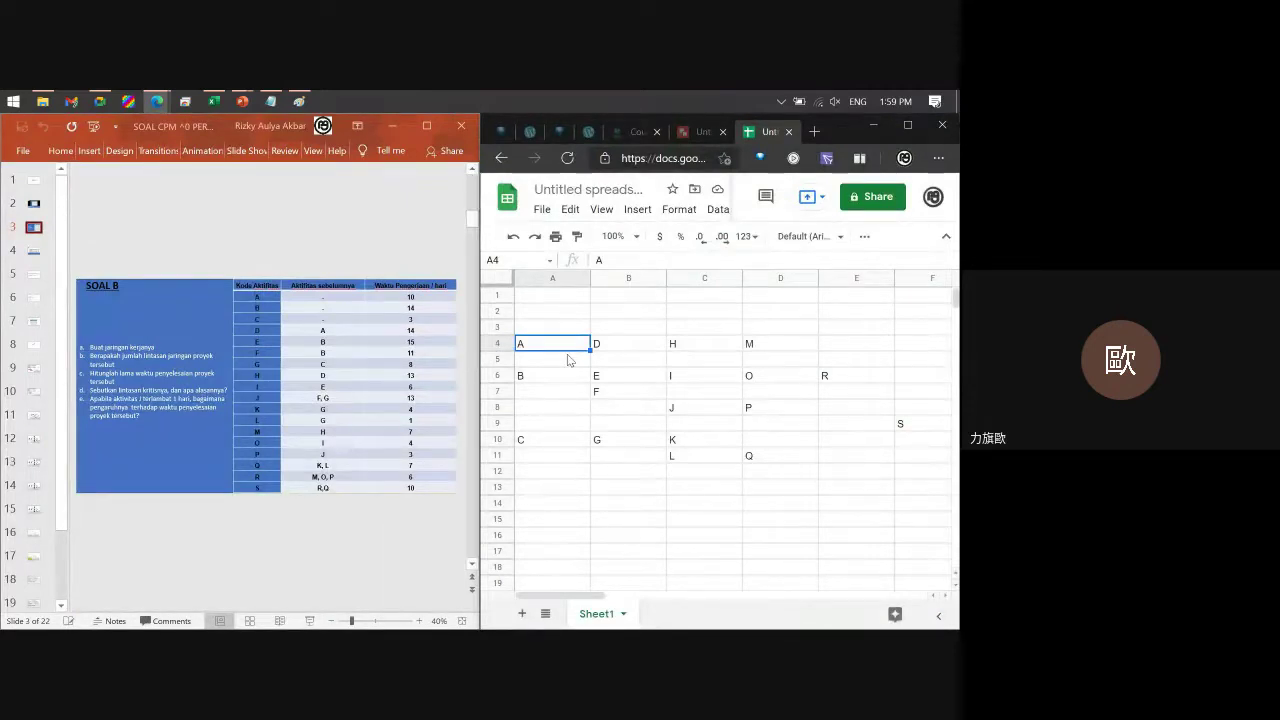
key(Down)
key(Down)
key(Down)
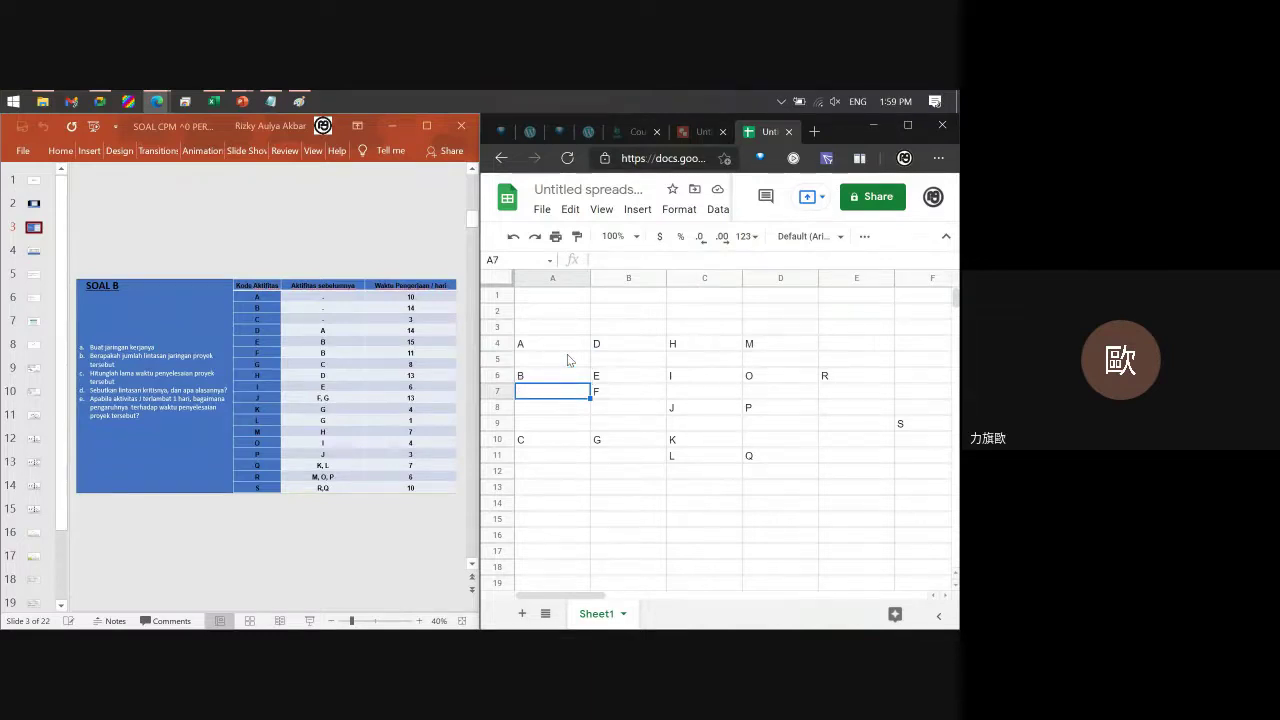
key(Down)
key(Down)
key(Down)
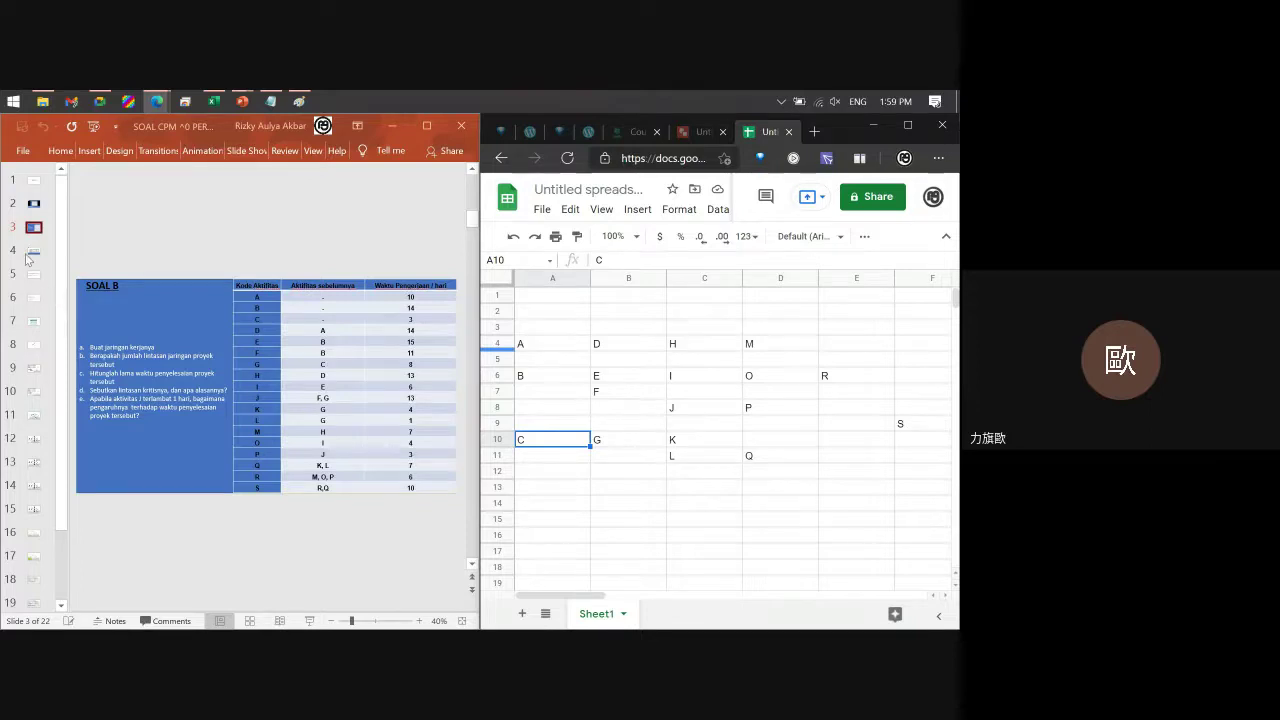
click(34, 276)
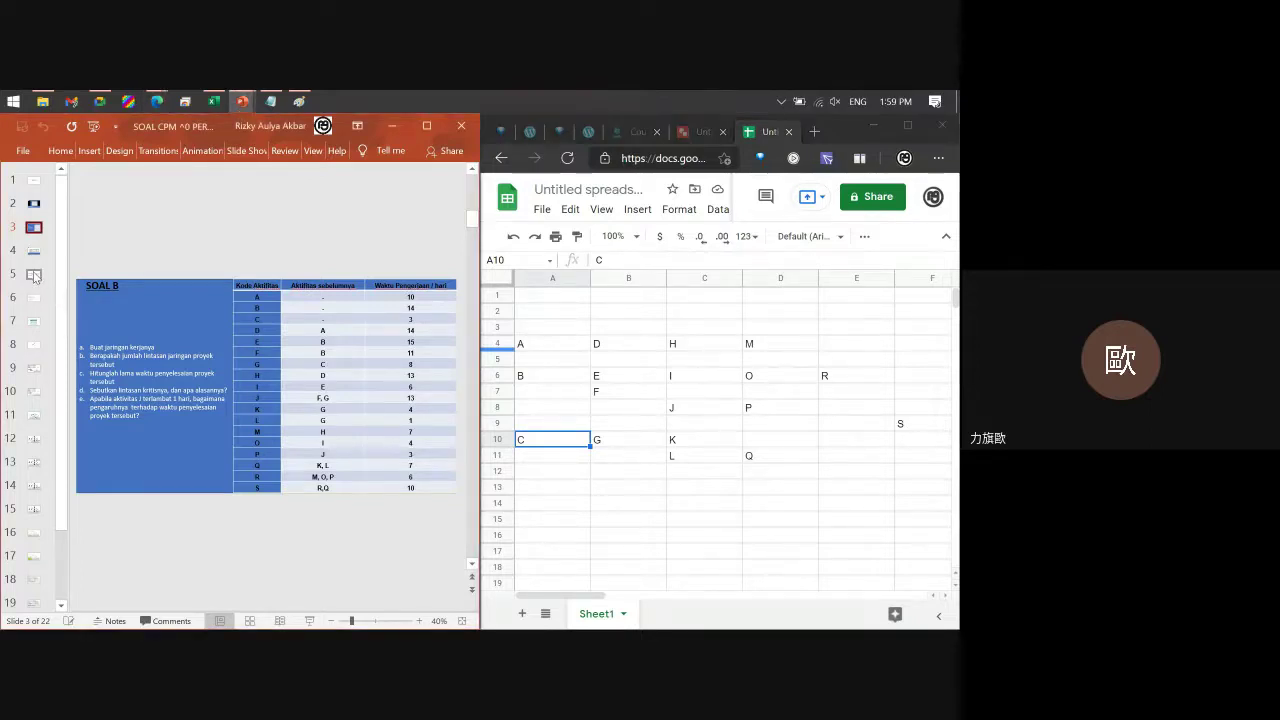
Show slide 5 listing the paths and point out A in A4 and D in B4.
click(34, 276)
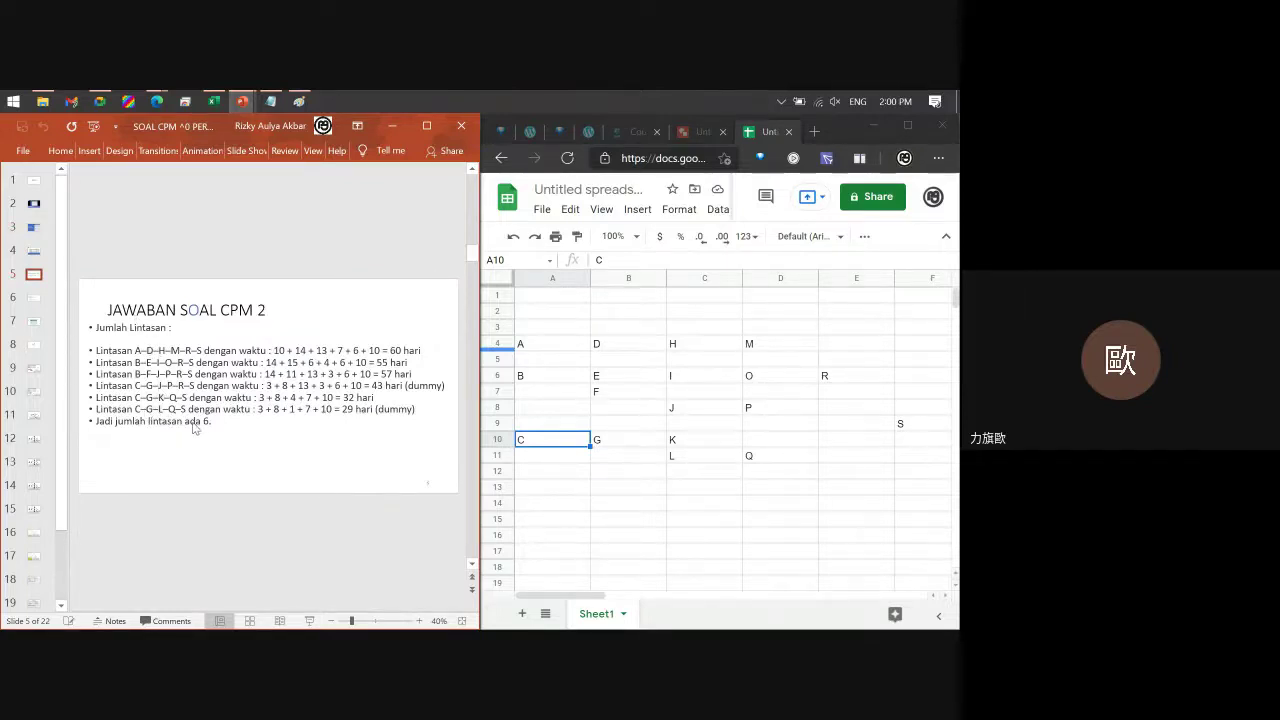
click(542, 343)
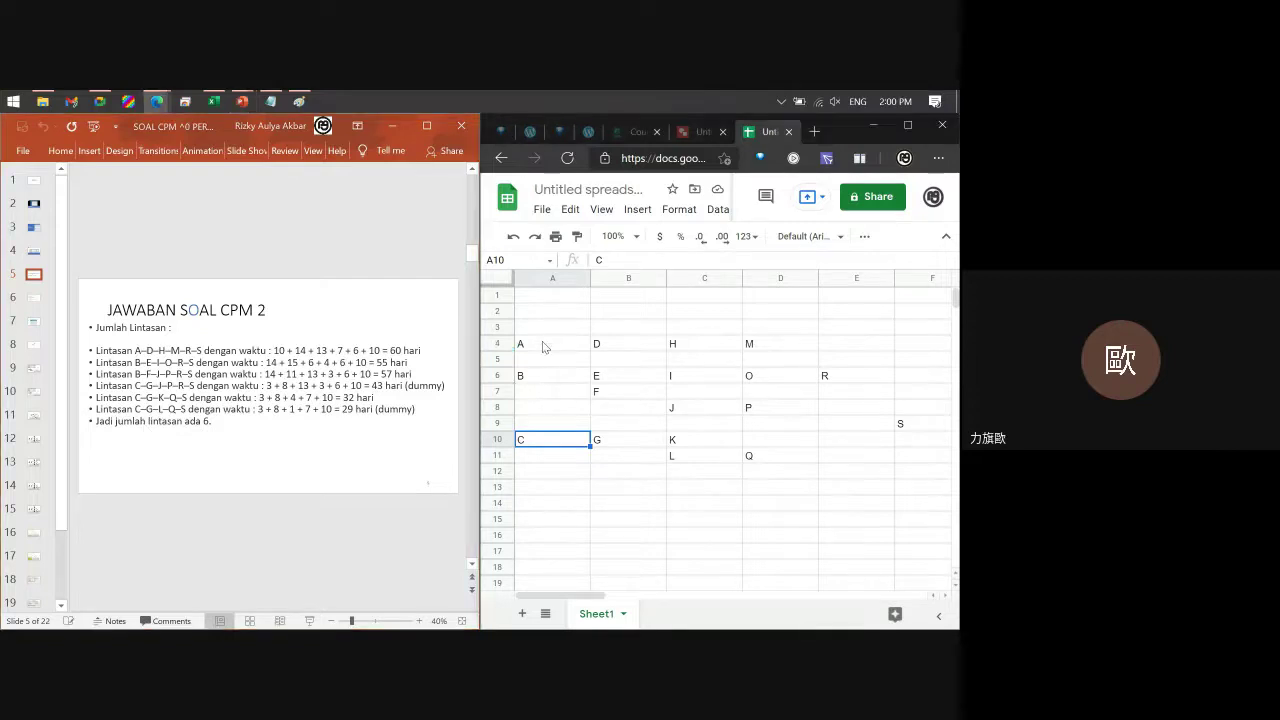
double_click(542, 343)
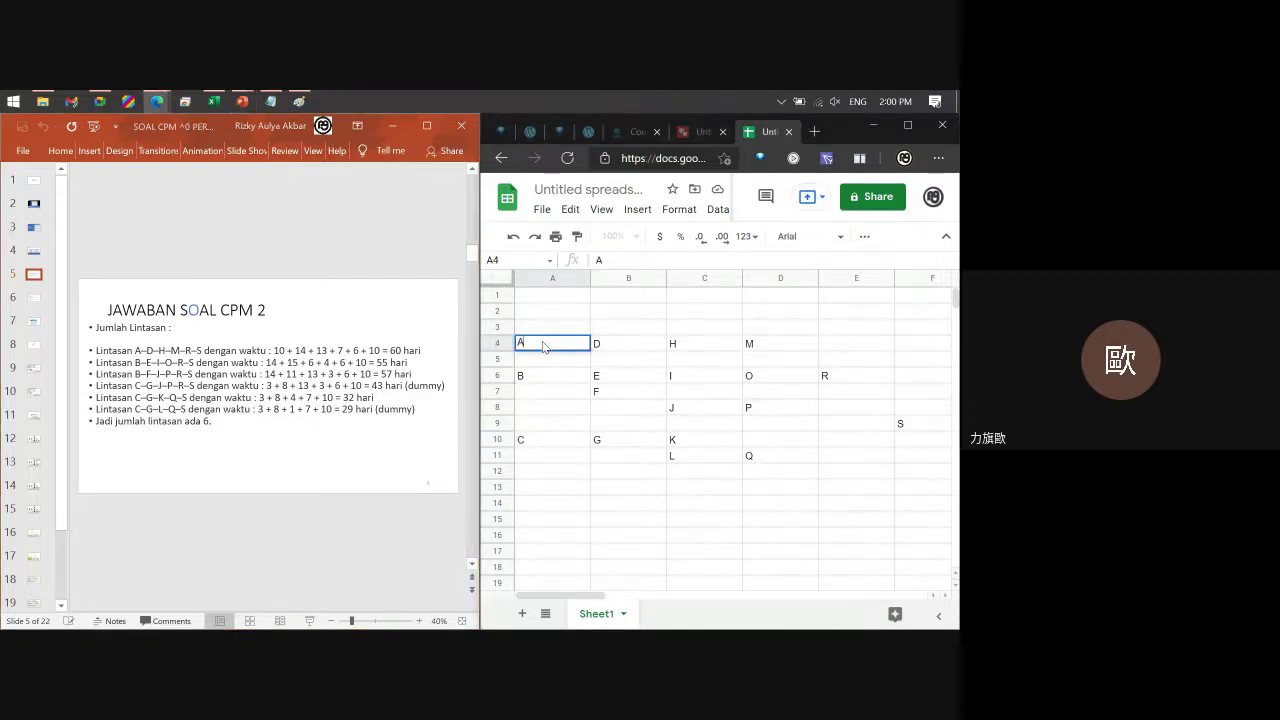
click(684, 394)
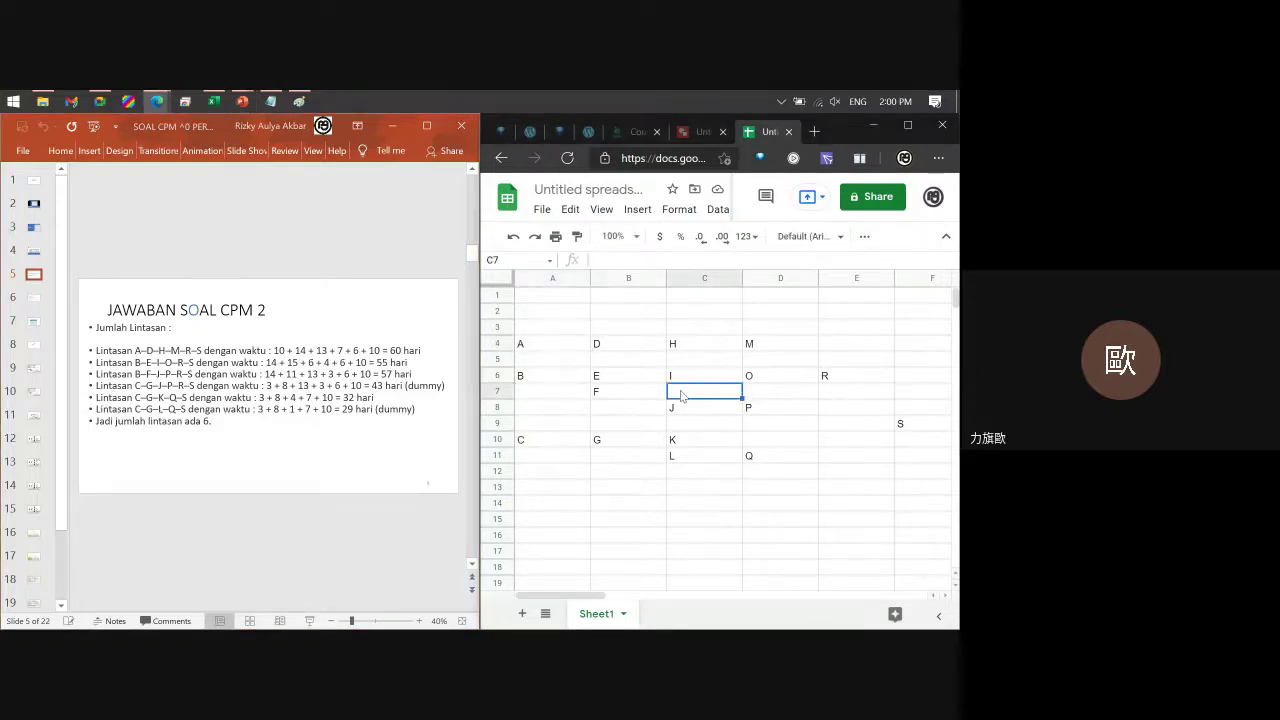
click(628, 347)
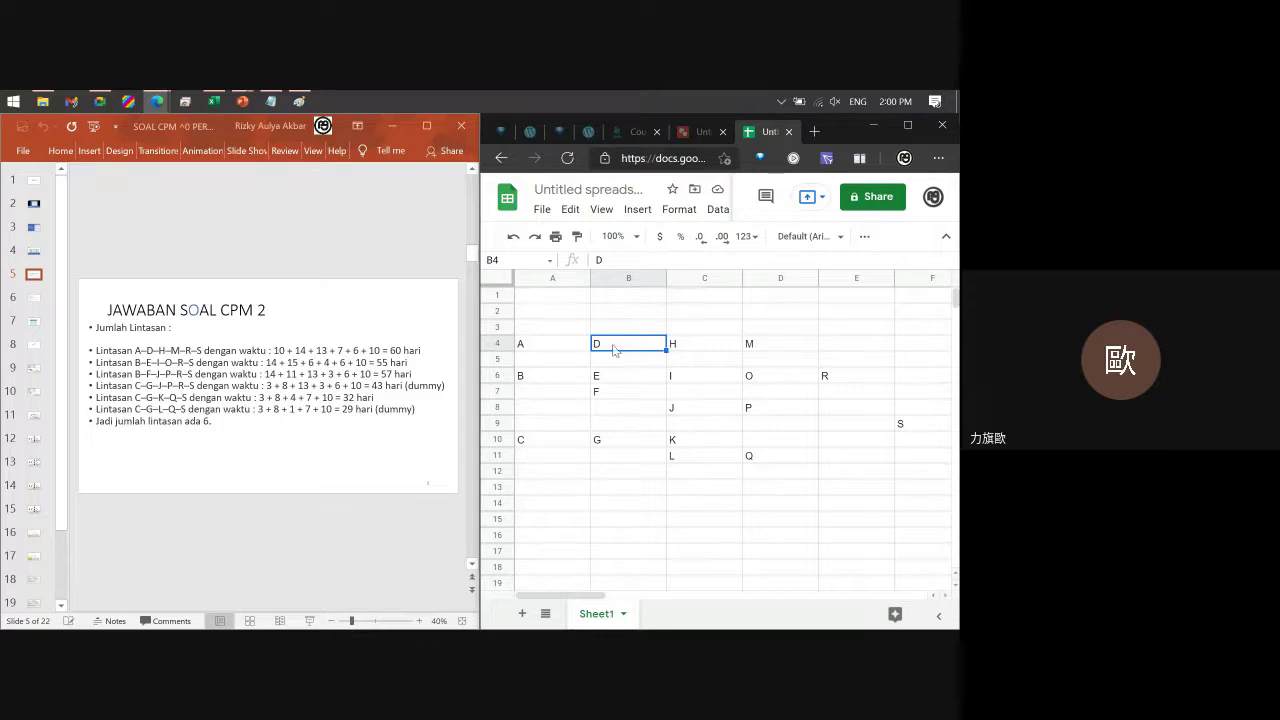
click(549, 342)
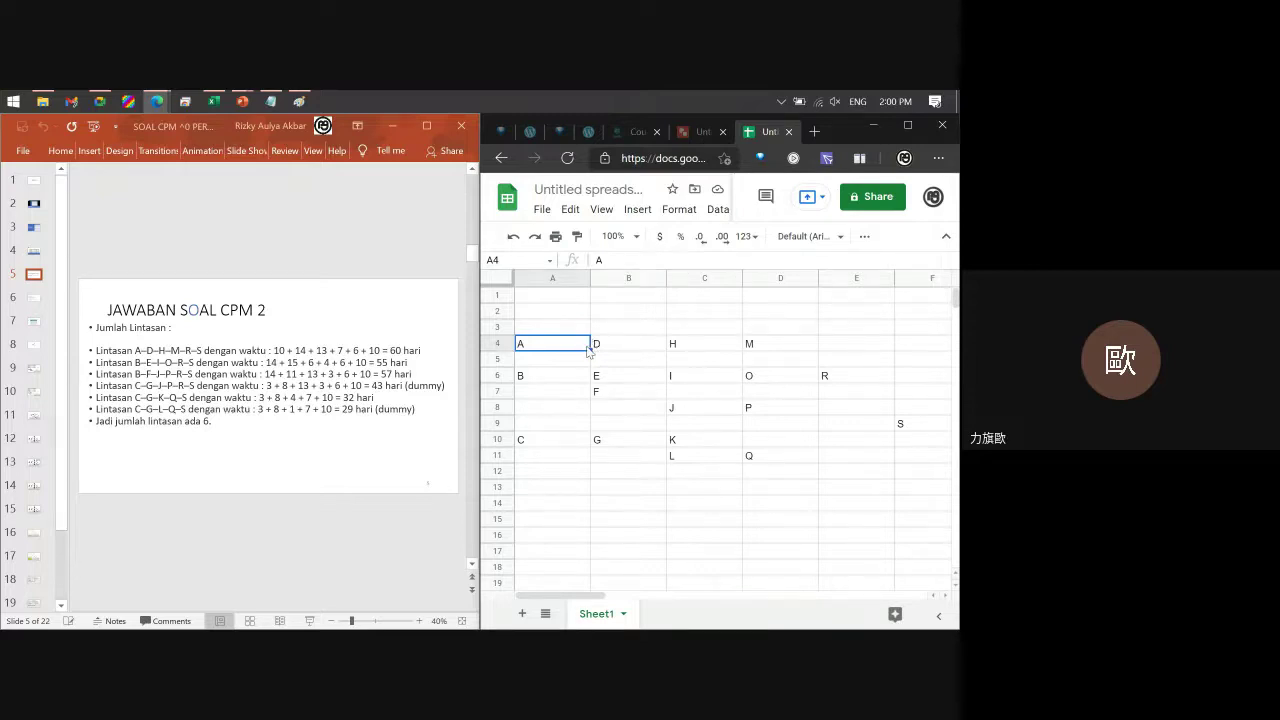
Trace the first path A–D–H–M in the grid and down toward R.
key(Right)
key(Right)
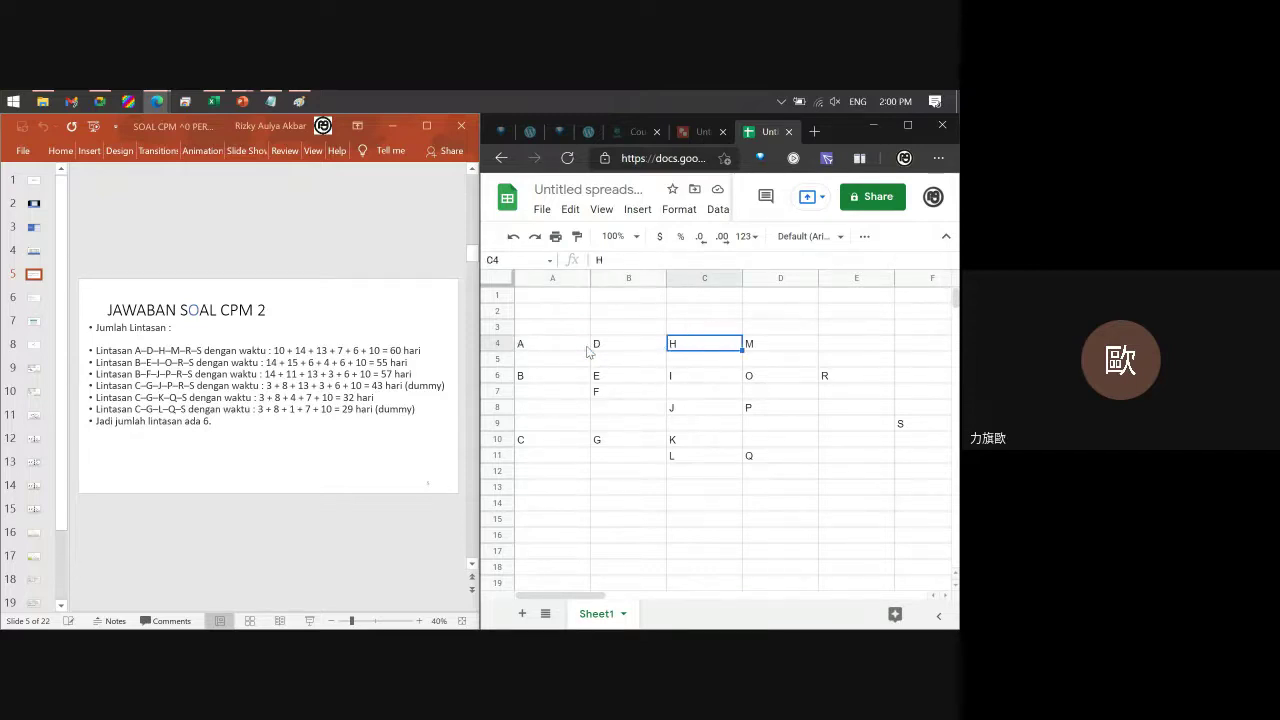
key(Right)
key(Down)
key(Right)
key(Down)
key(Down)
key(Right)
key(Right)
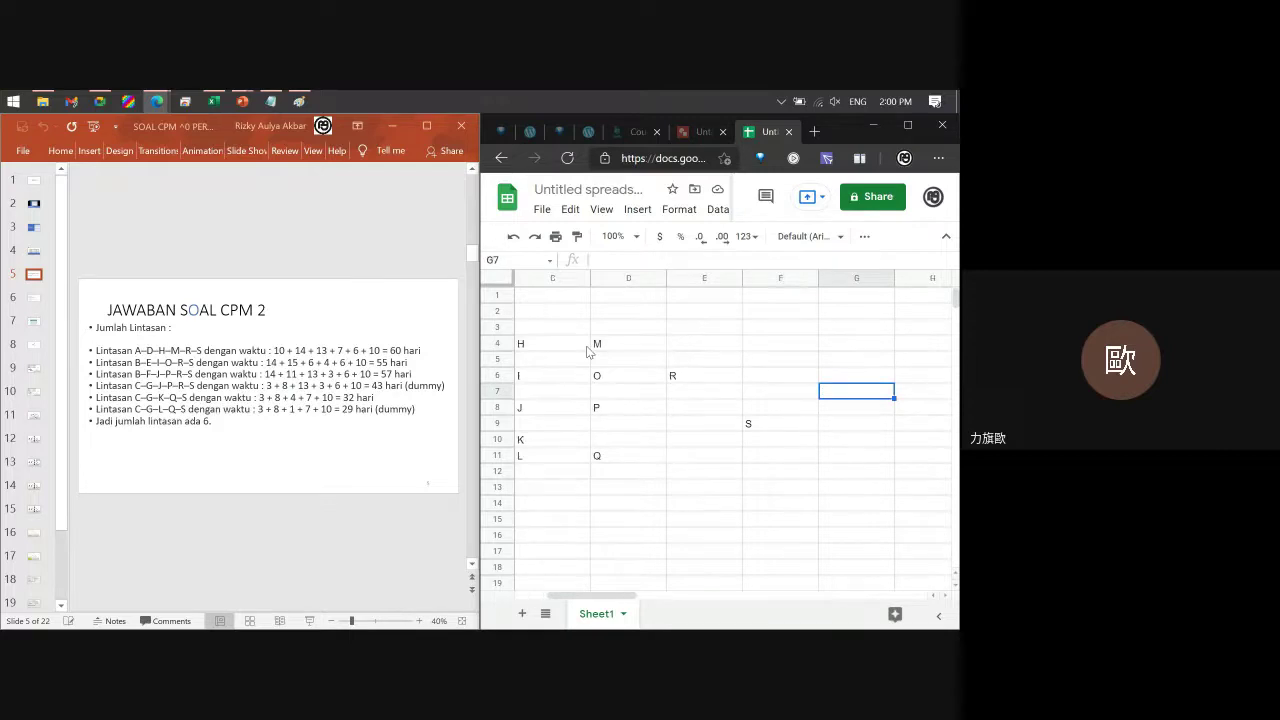
key(Left)
key(Left)
key(Left)
key(Left)
key(Left)
key(Left)
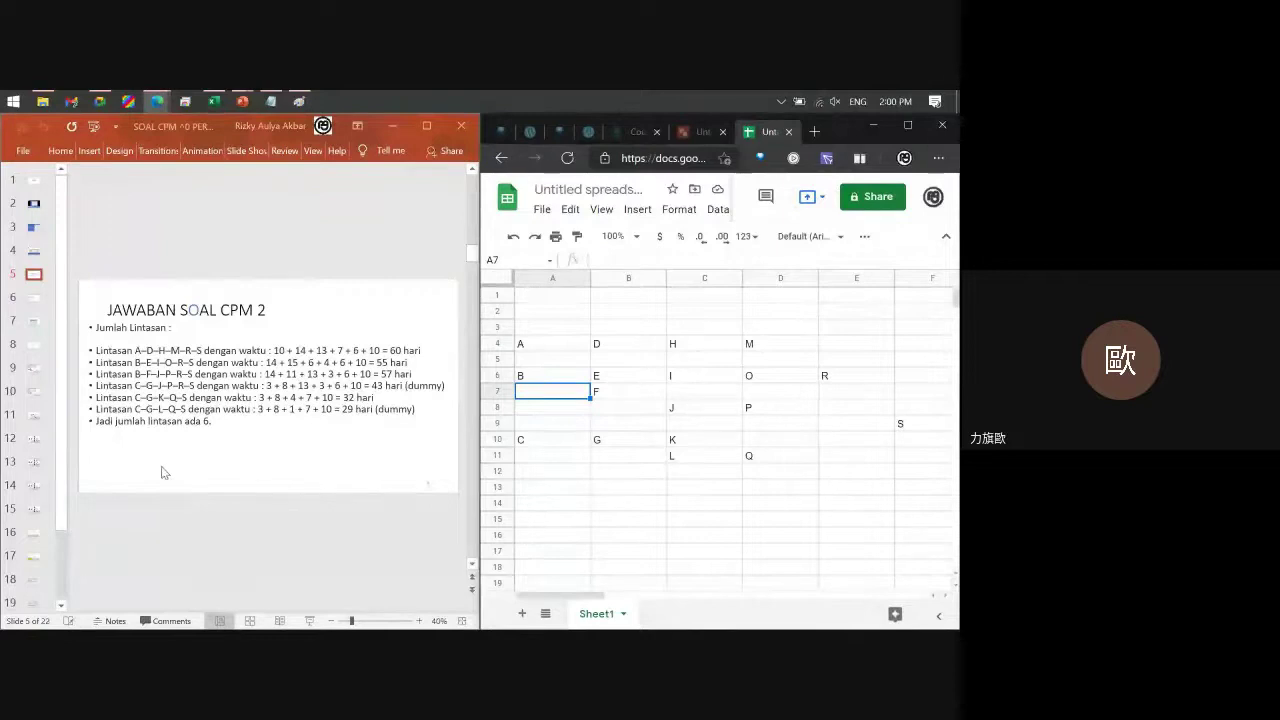
click(37, 258)
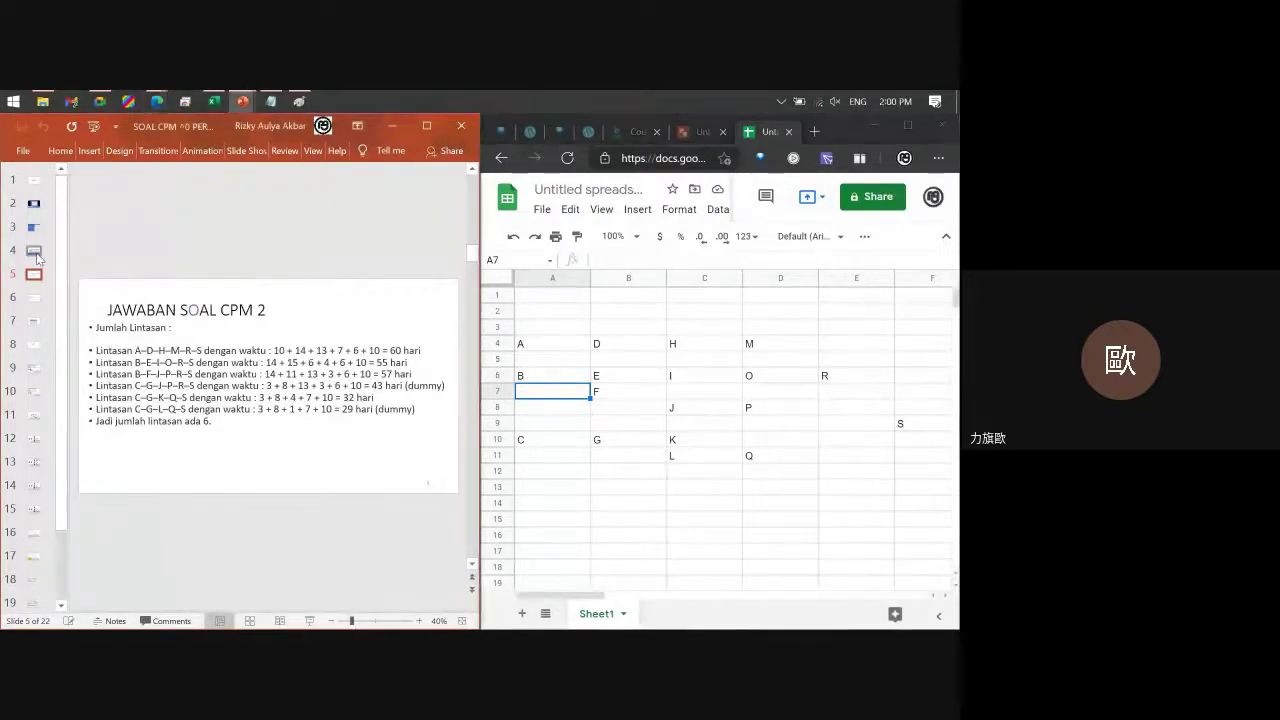
click(36, 256)
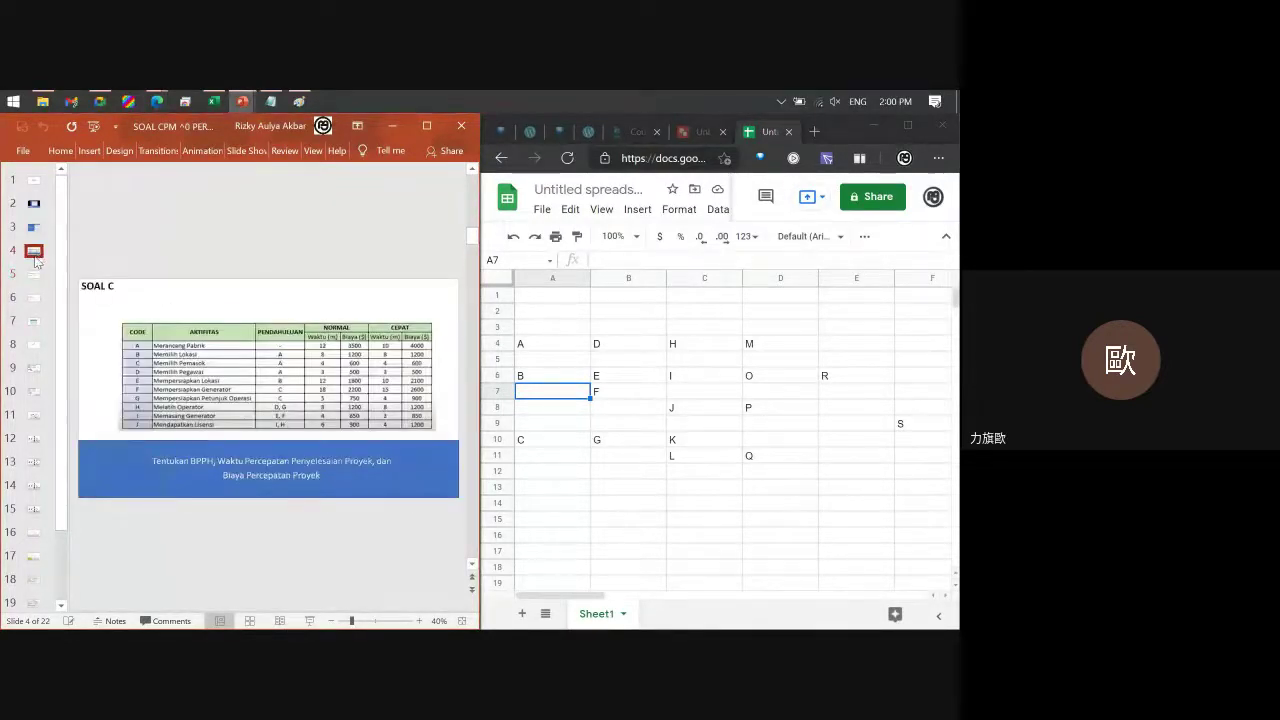
click(38, 284)
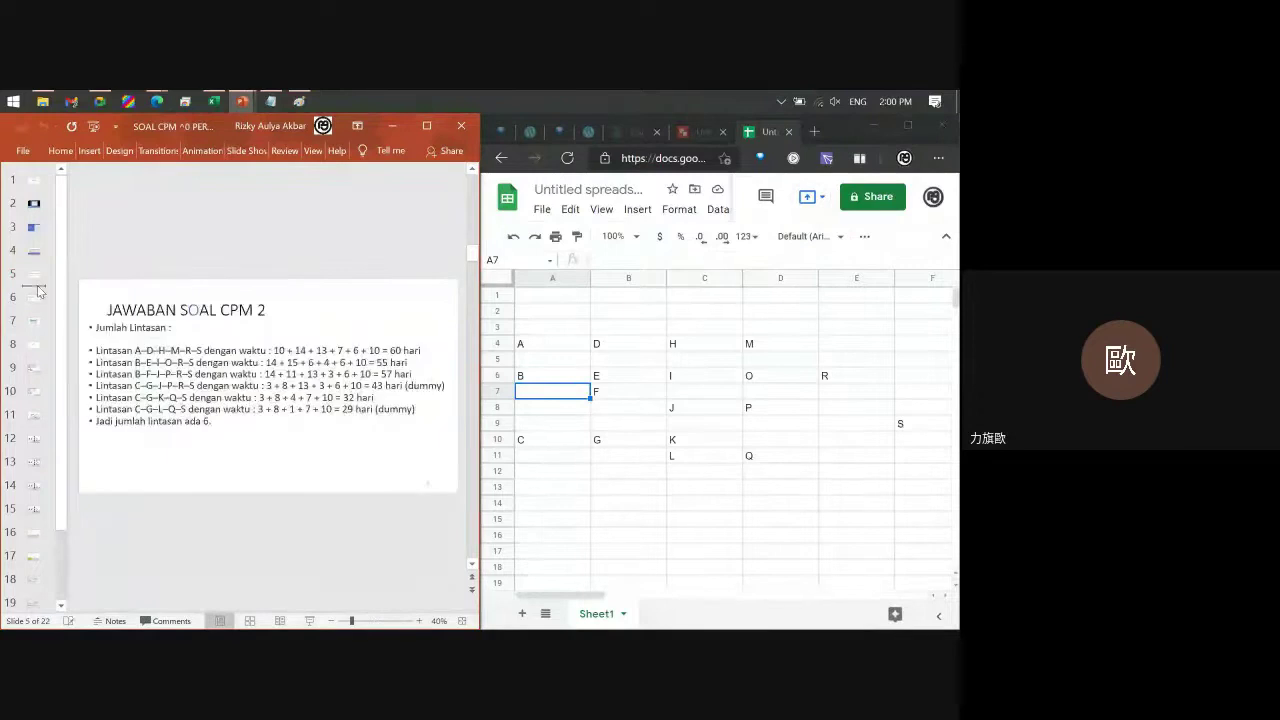
click(33, 230)
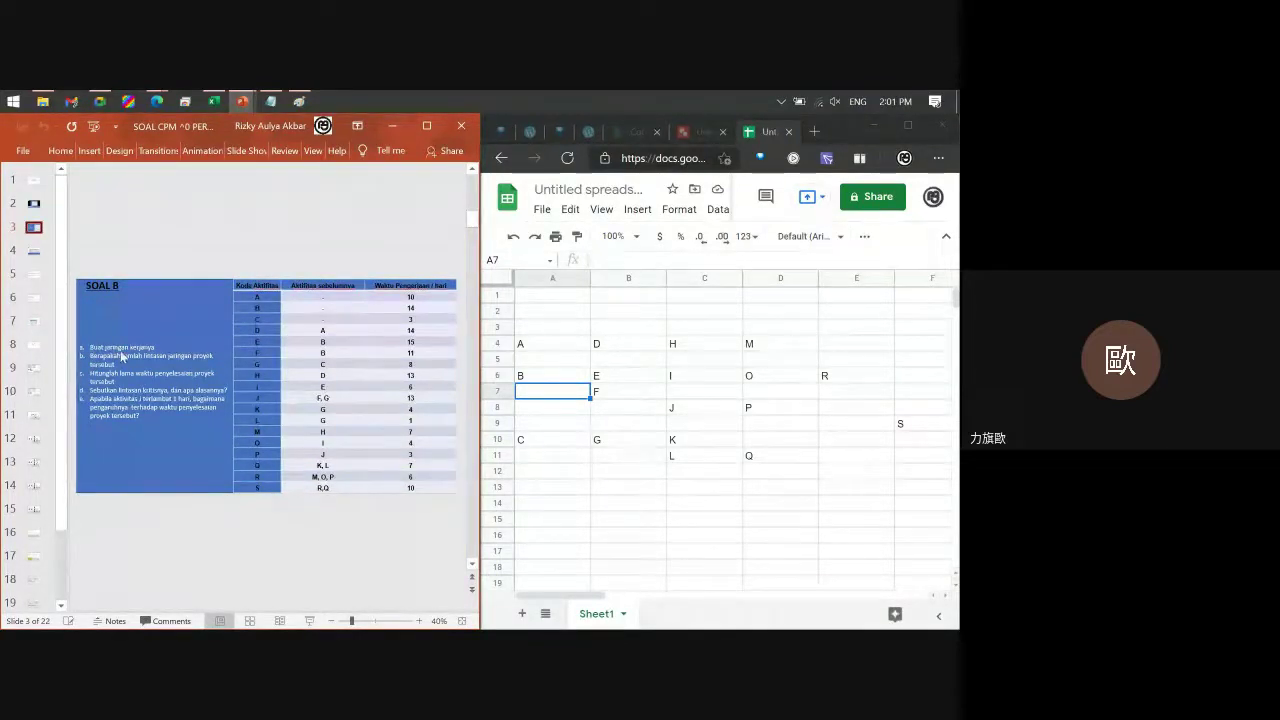
click(34, 257)
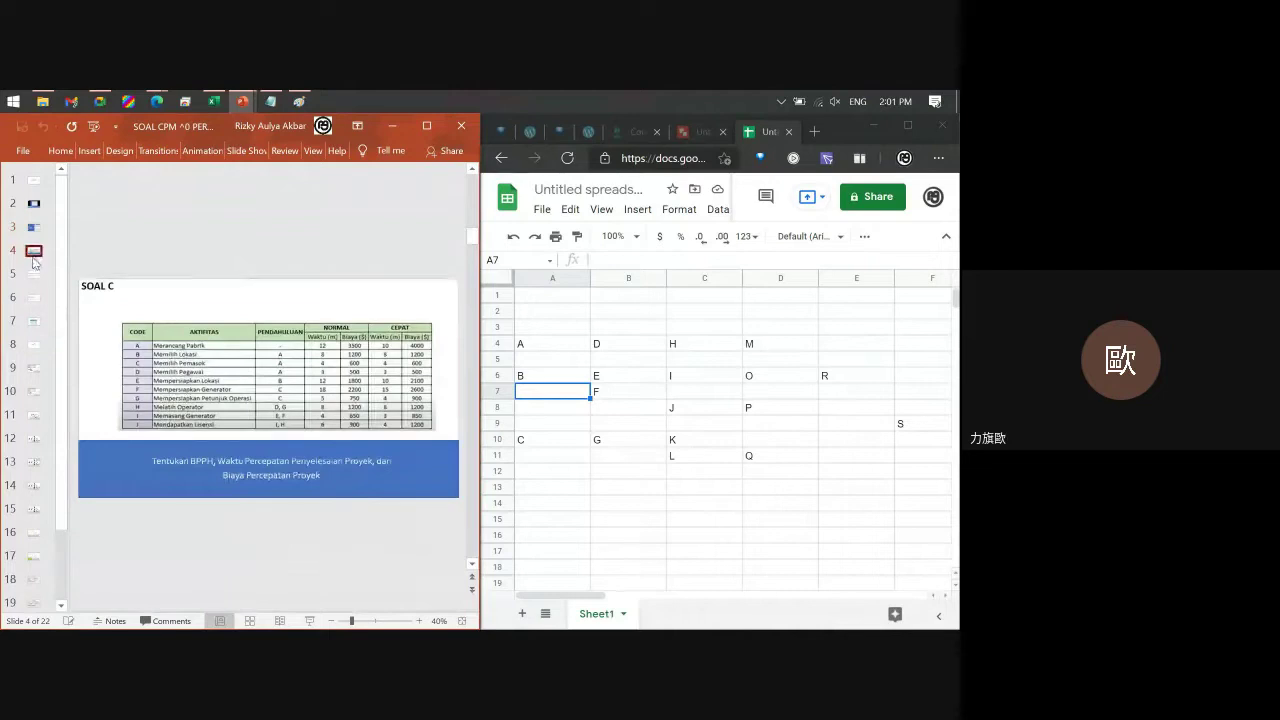
click(35, 276)
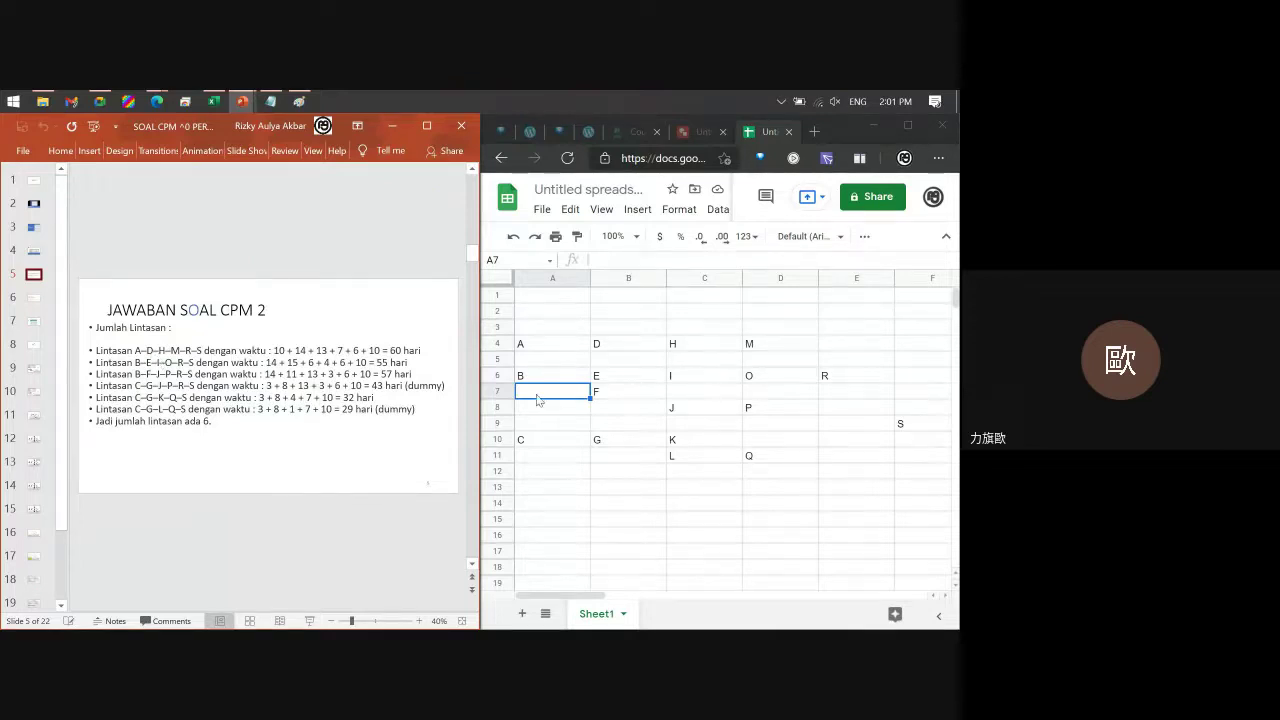
click(545, 346)
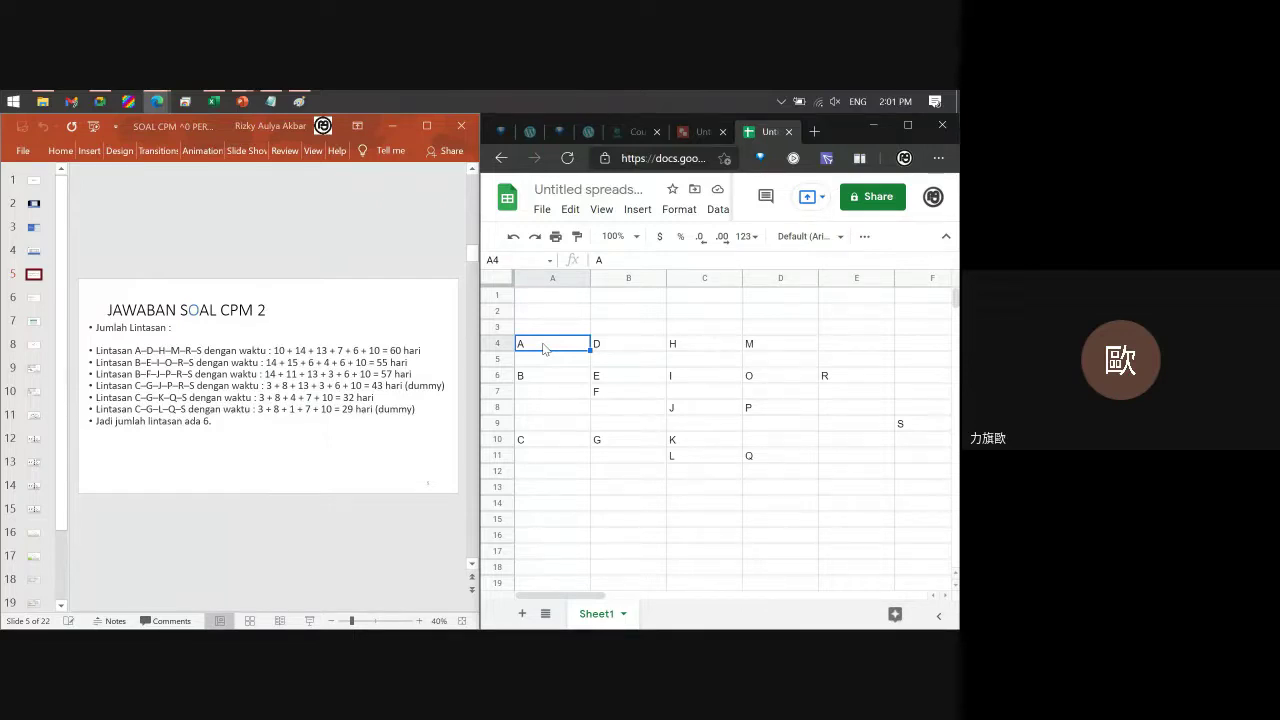
key(Right)
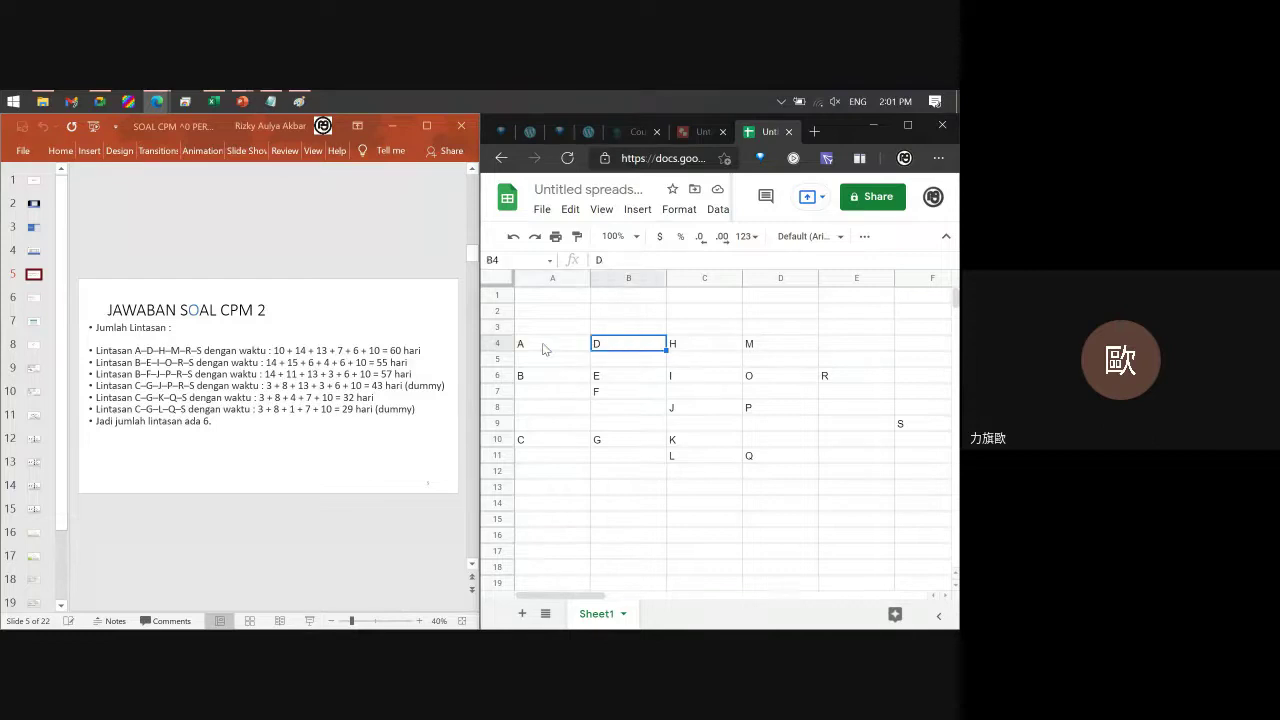
key(Right)
key(Right)
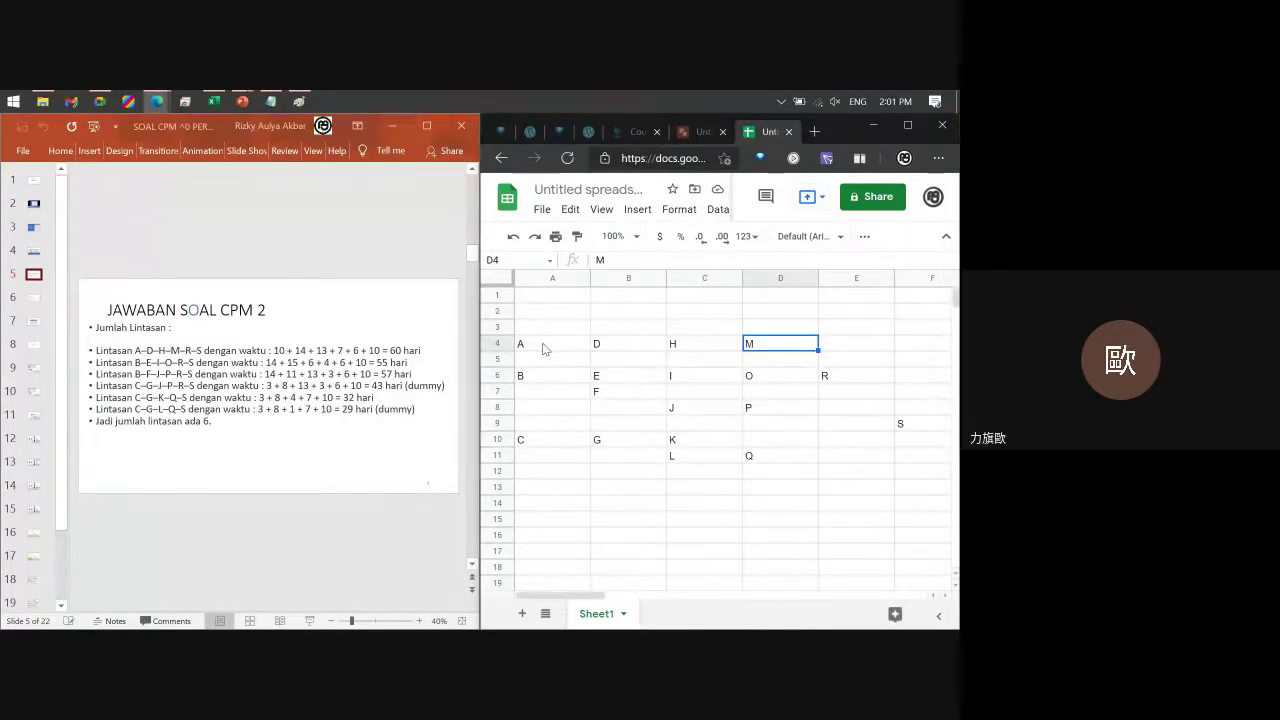
key(Down)
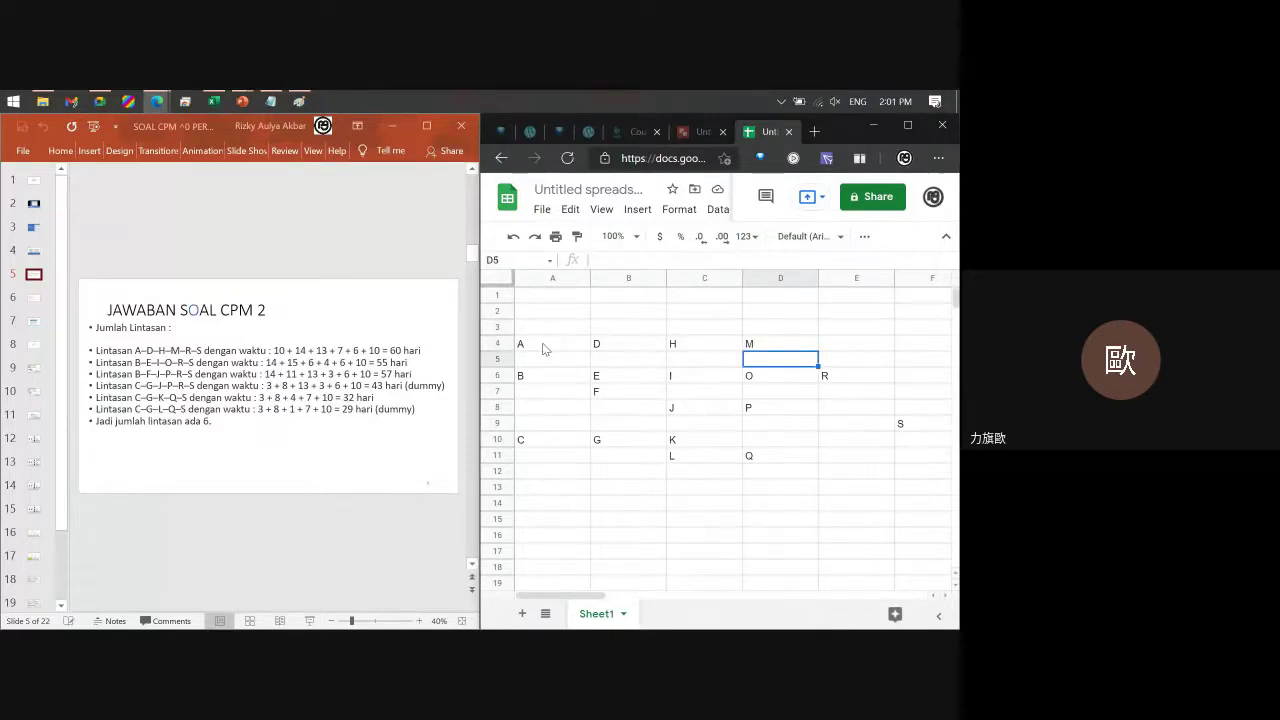
key(Right)
key(Down)
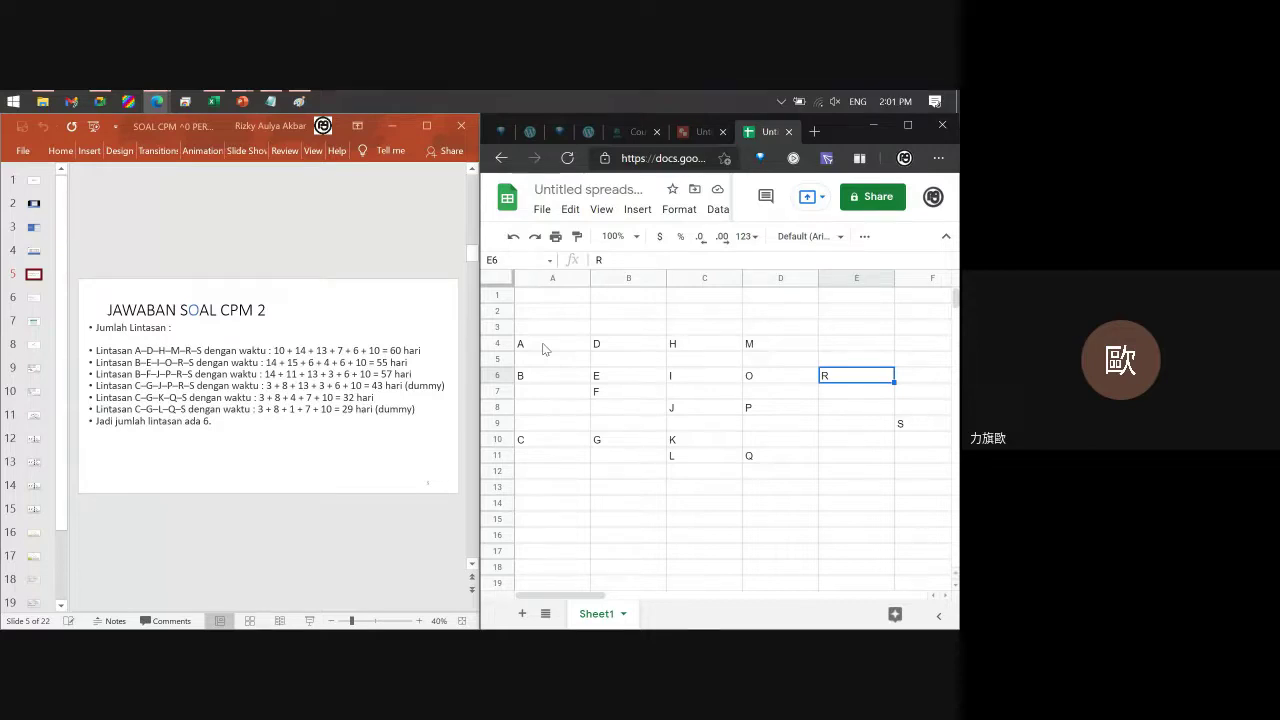
key(Left)
key(Left)
key(Left)
key(Left)
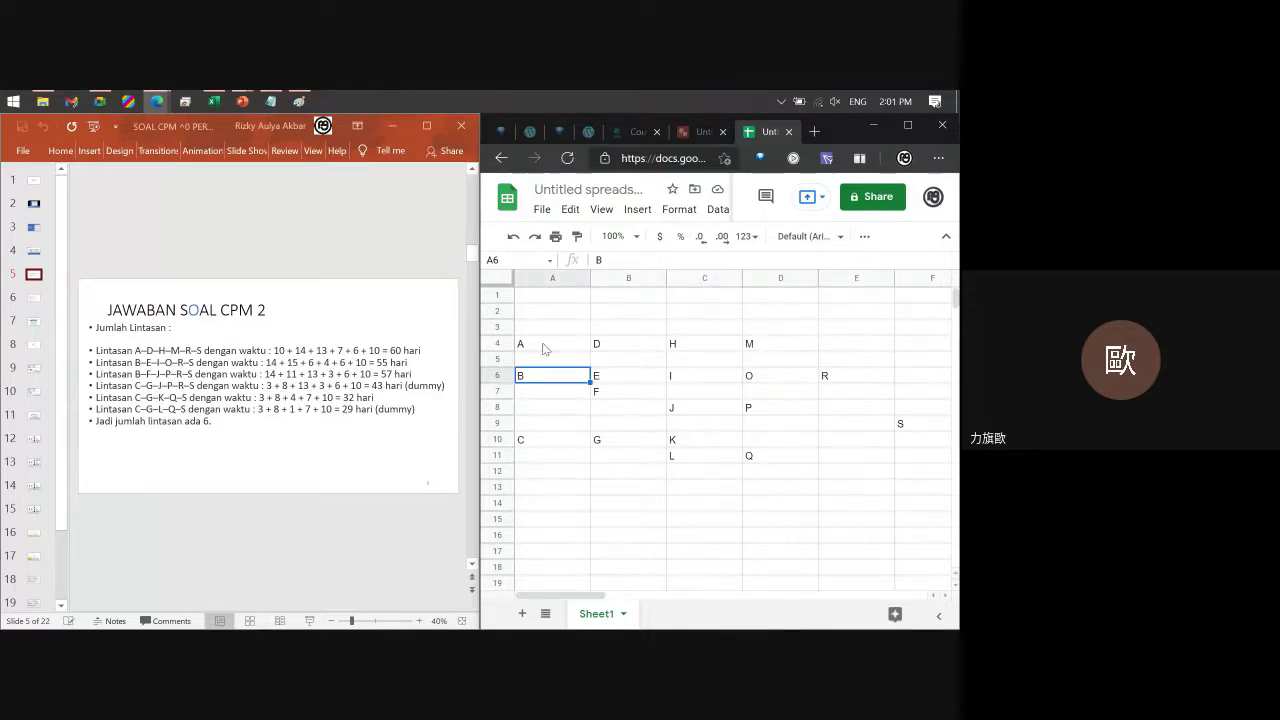
key(Up)
key(Up)
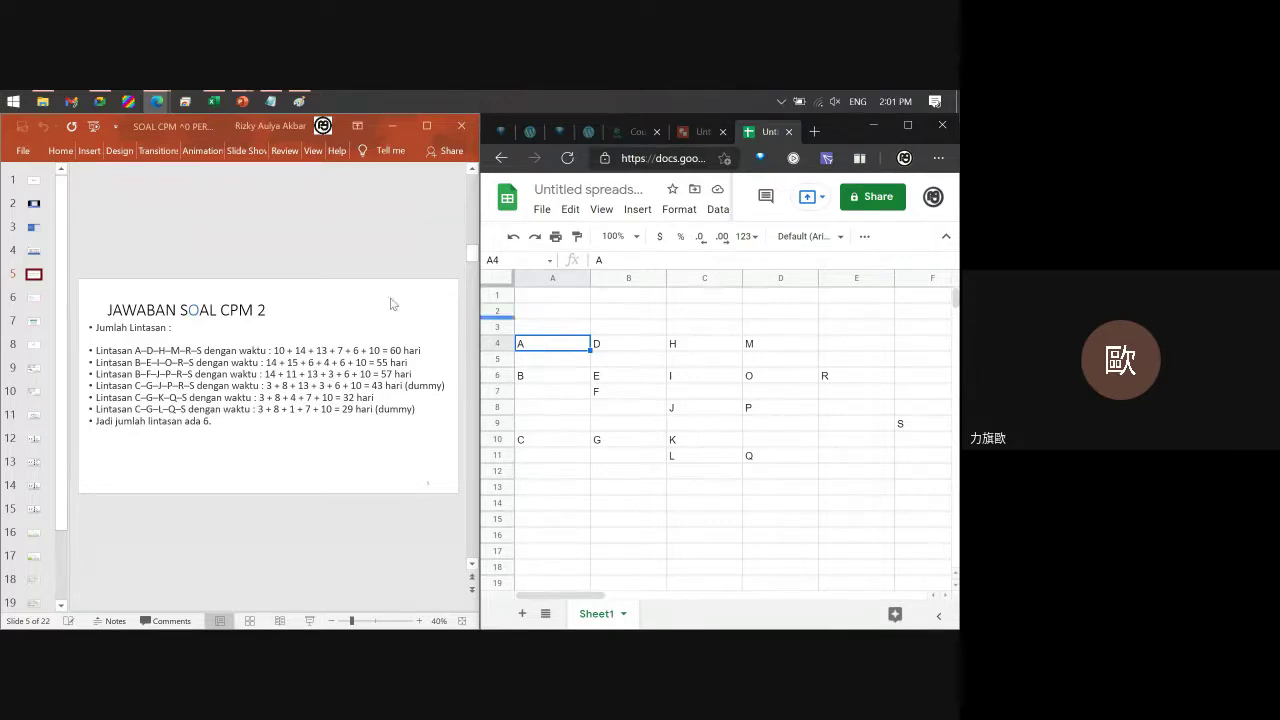
click(361, 418)
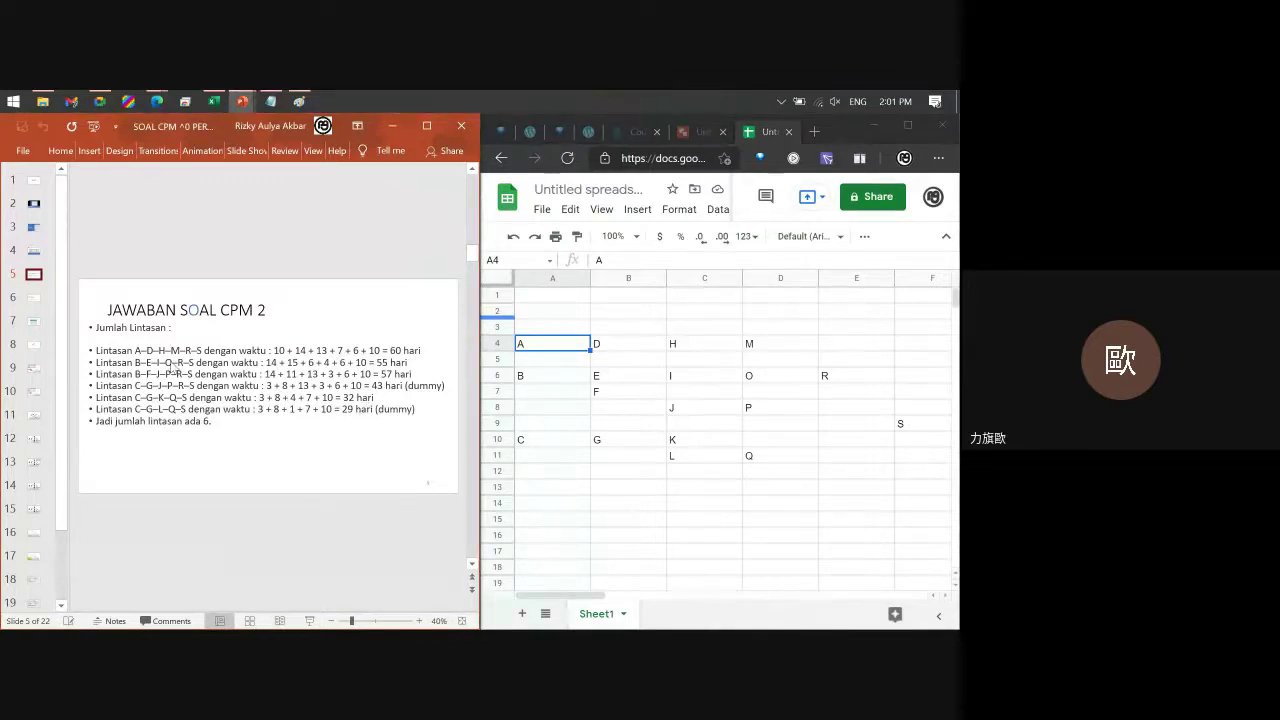
key(Page_Down)
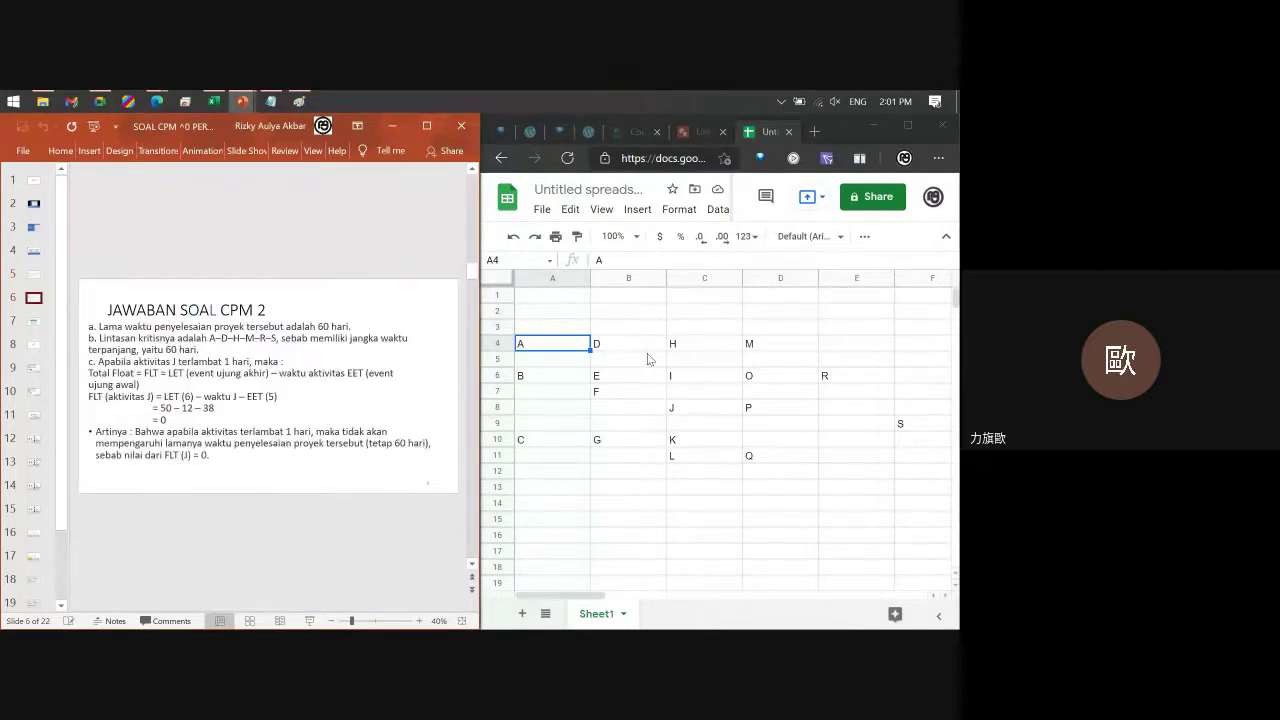
key(Page_Up)
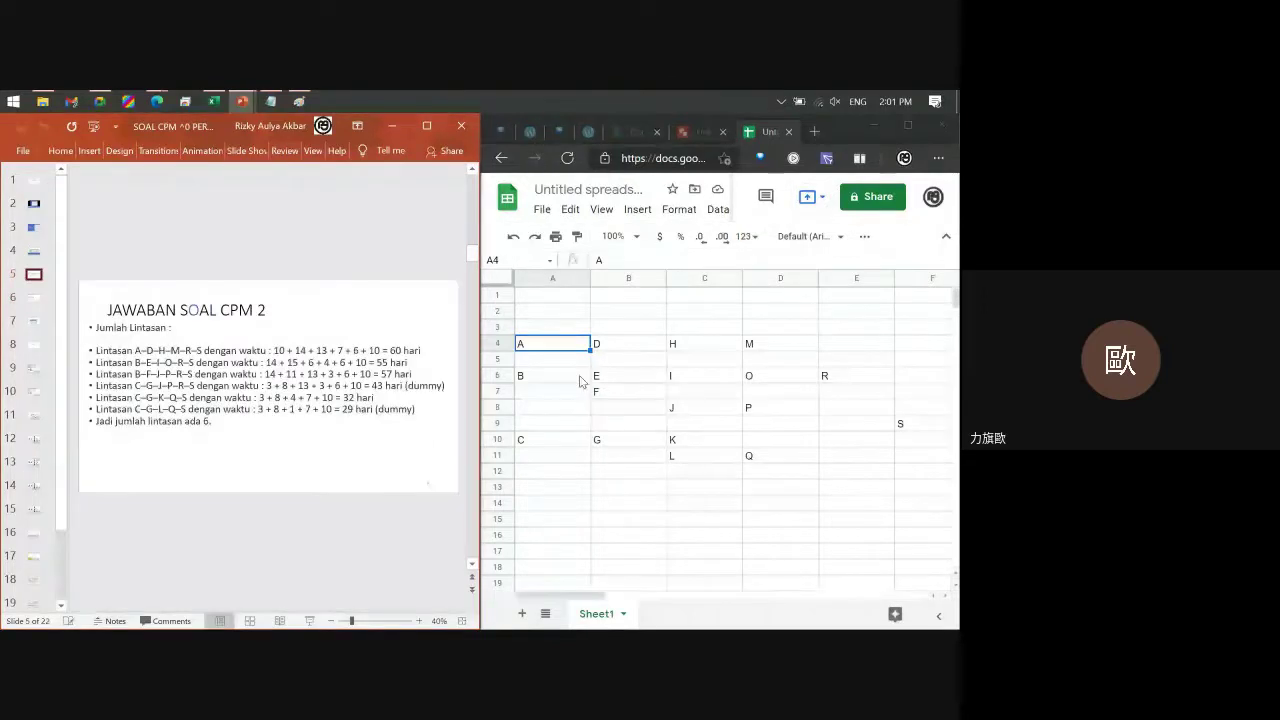
click(577, 381)
key(Right)
key(Right)
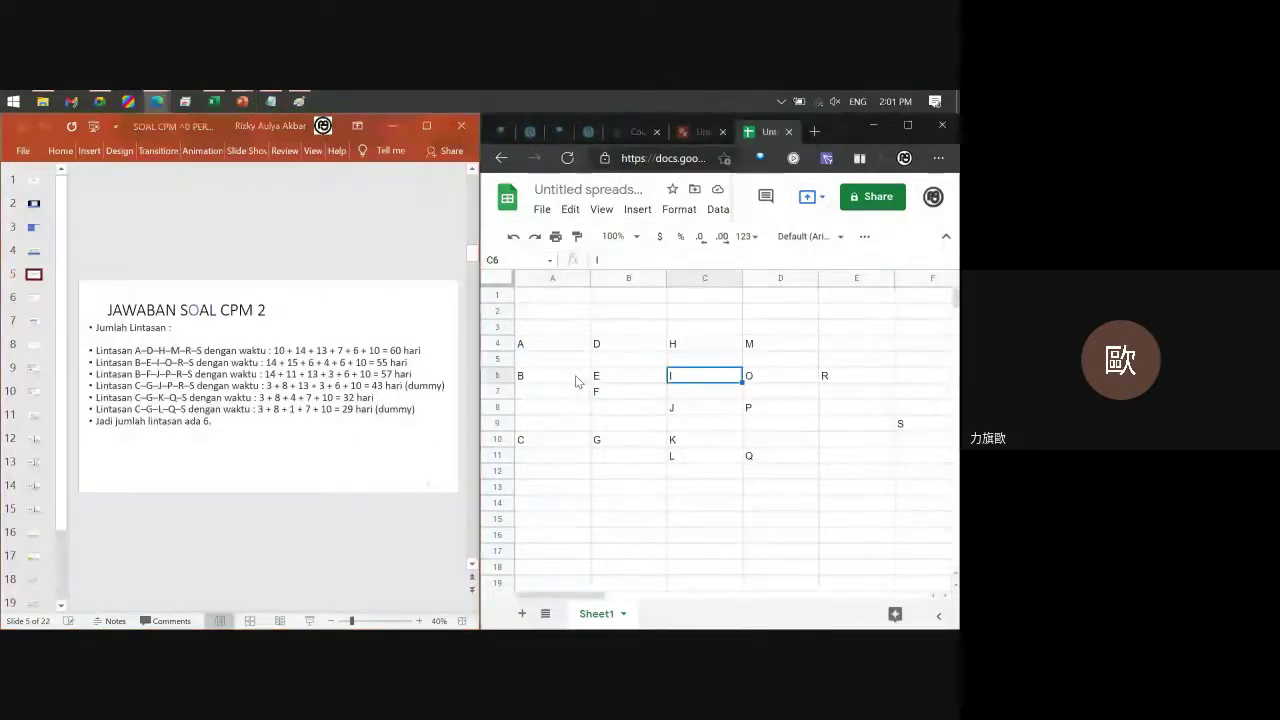
key(Down)
key(Down)
key(Down)
key(Right)
key(Right)
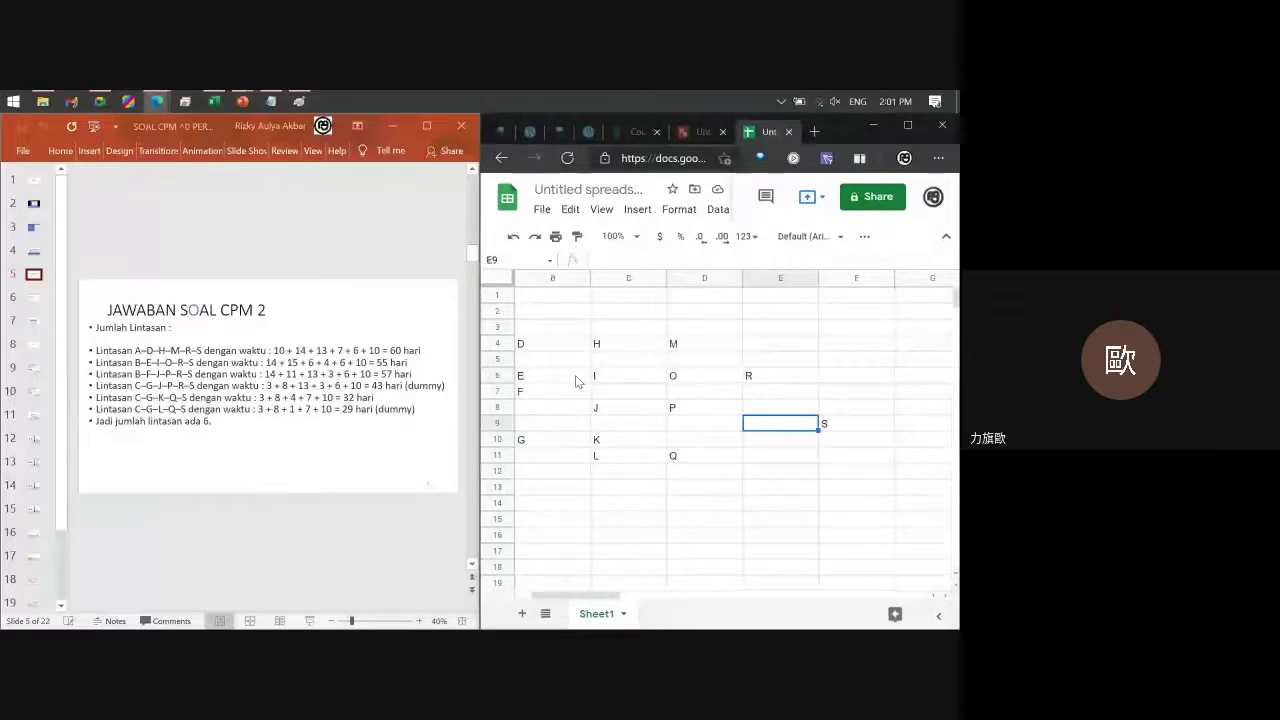
key(Right)
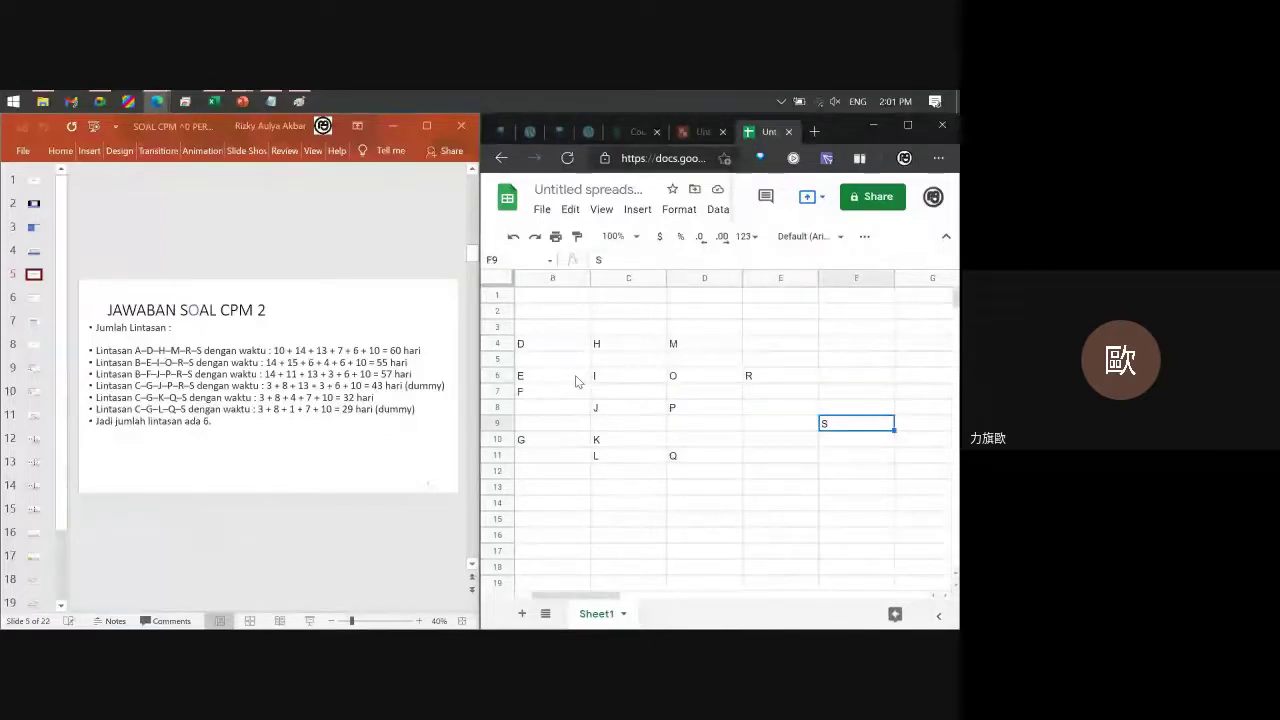
key(Left)
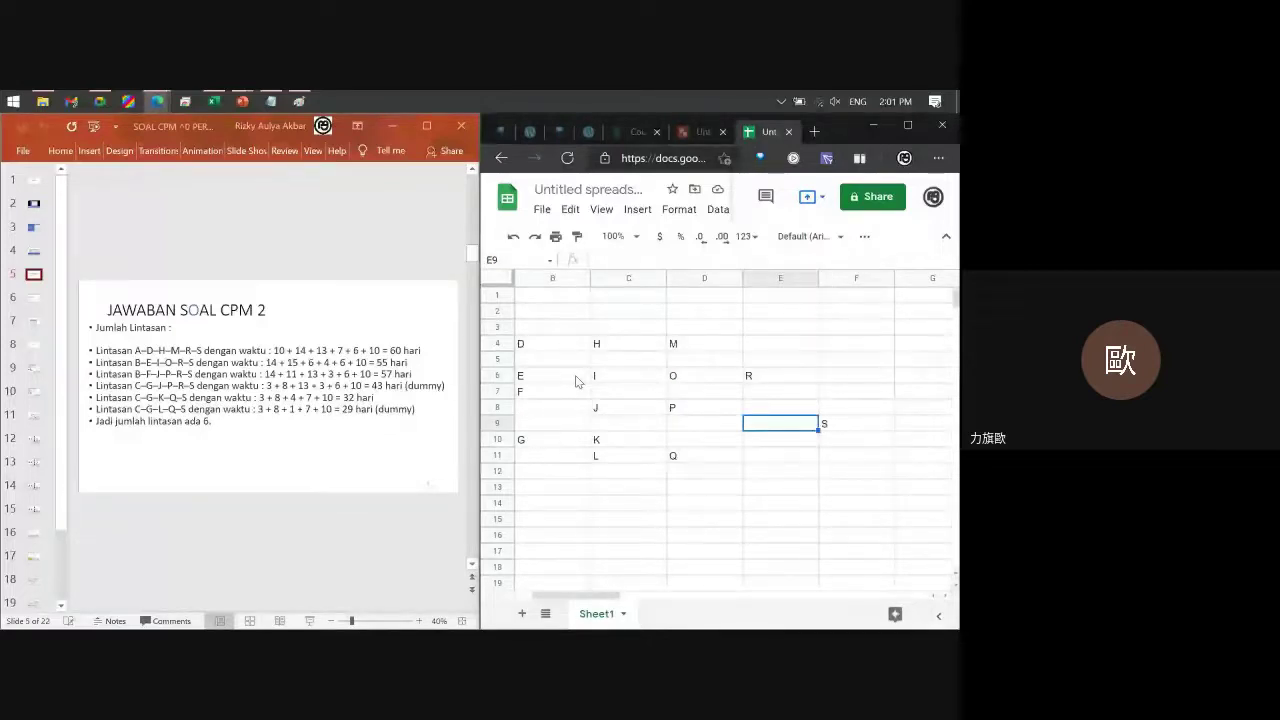
key(Left)
key(Left)
key(Left)
key(Up)
key(Up)
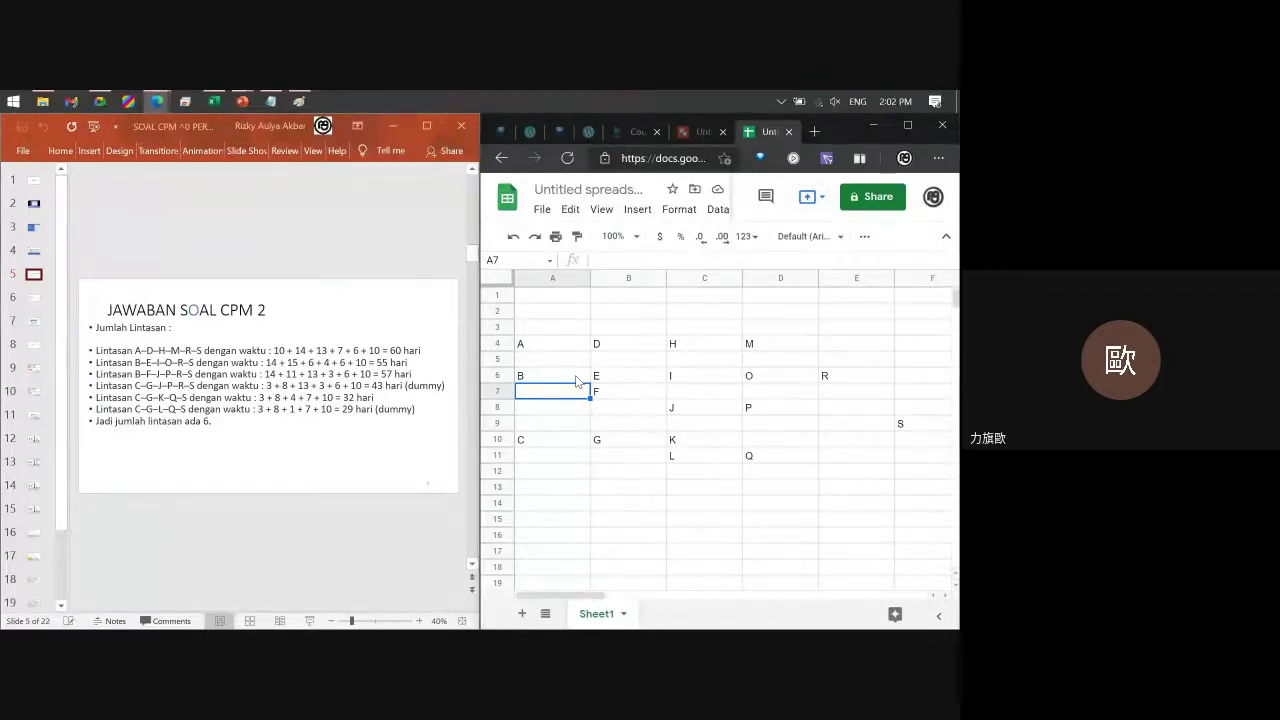
click(577, 378)
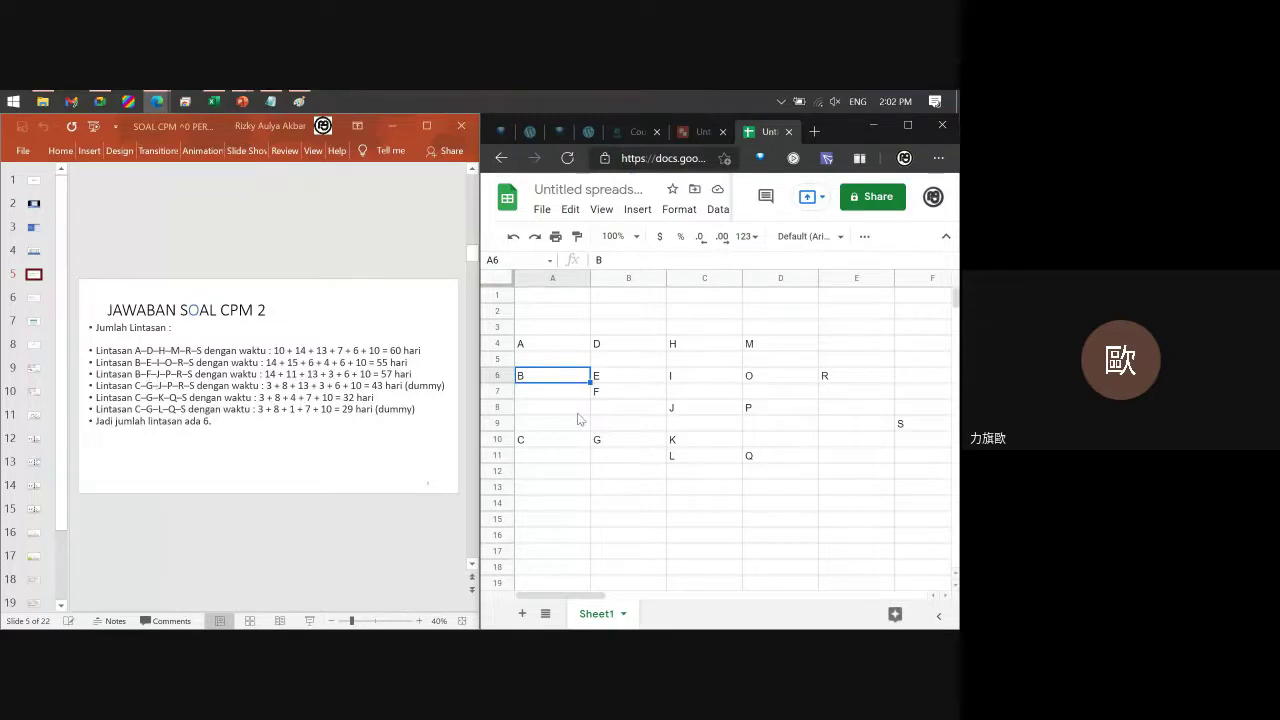
Trace the path B–E–I–O–R–S across the grid.
key(Right)
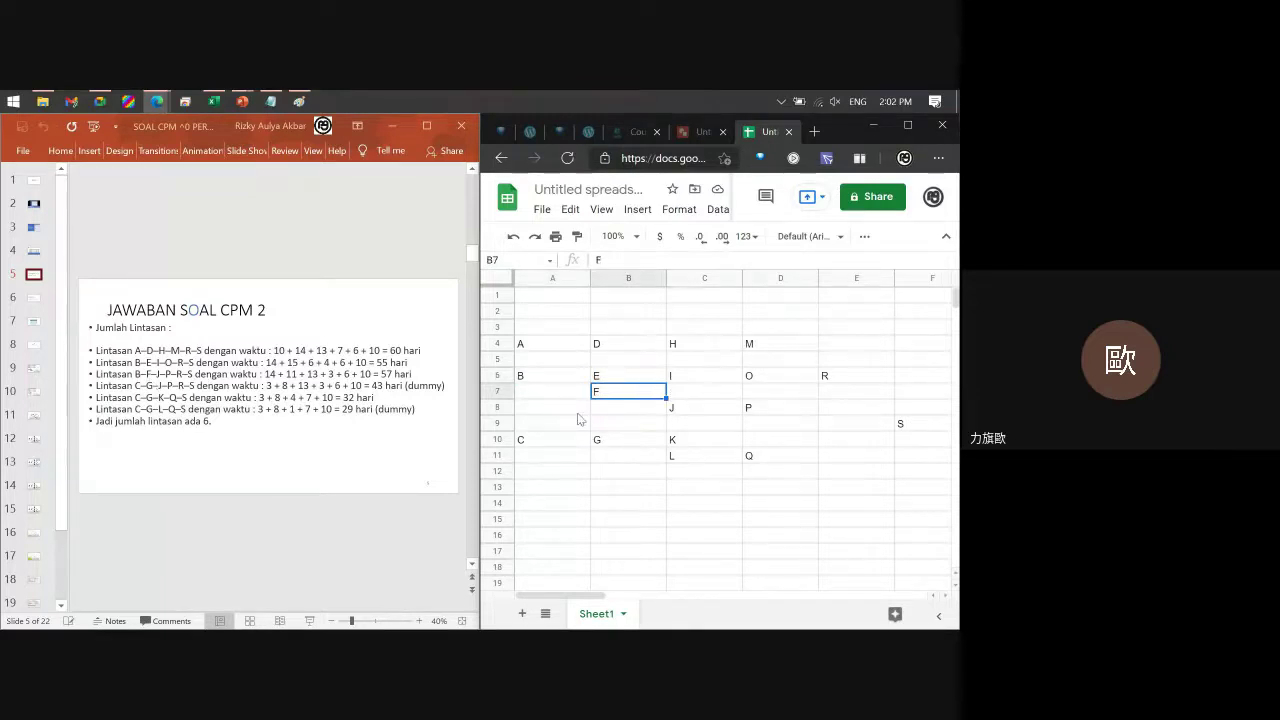
key(Right)
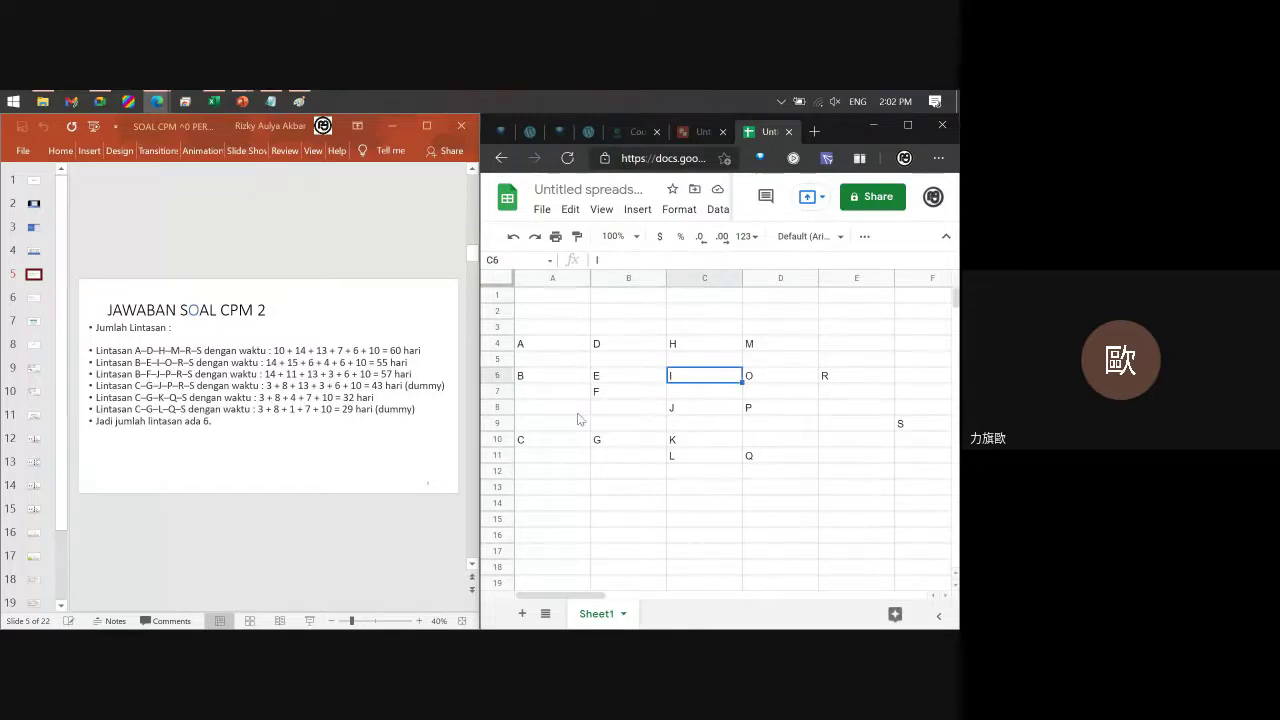
key(Right)
key(Right)
key(Down)
key(Right)
key(Down)
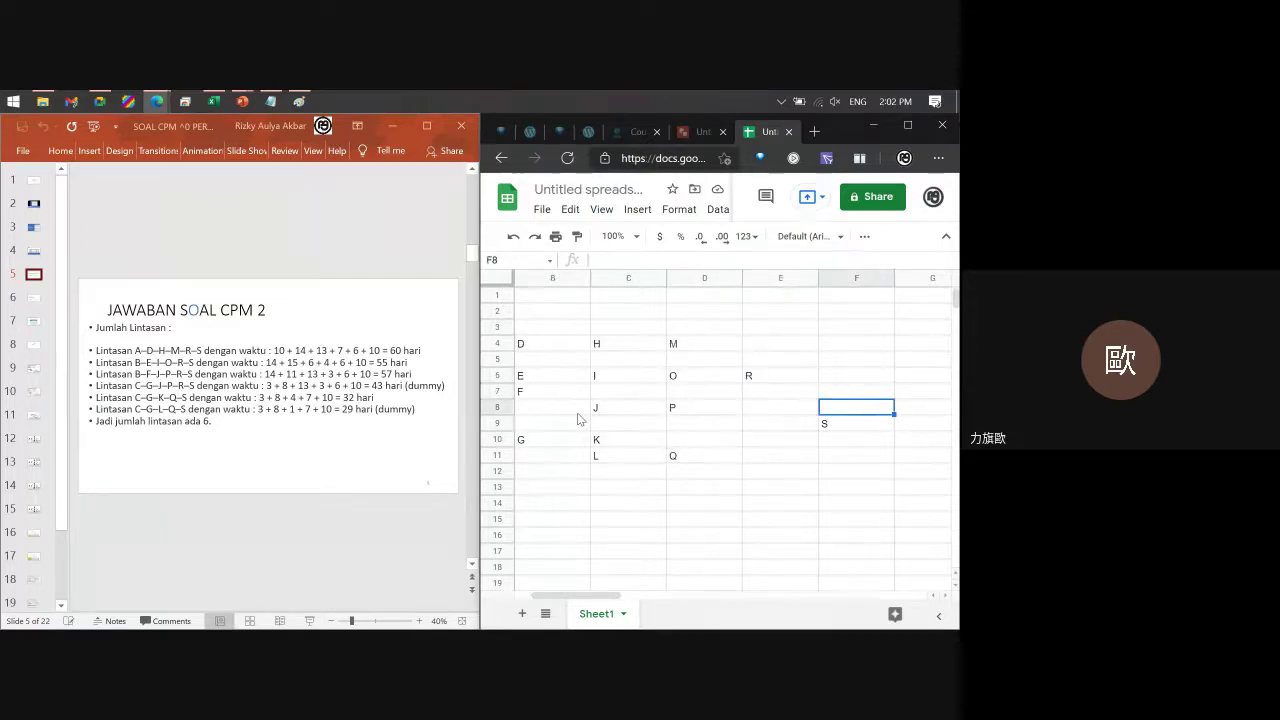
key(Down)
key(Left)
key(Left)
key(Left)
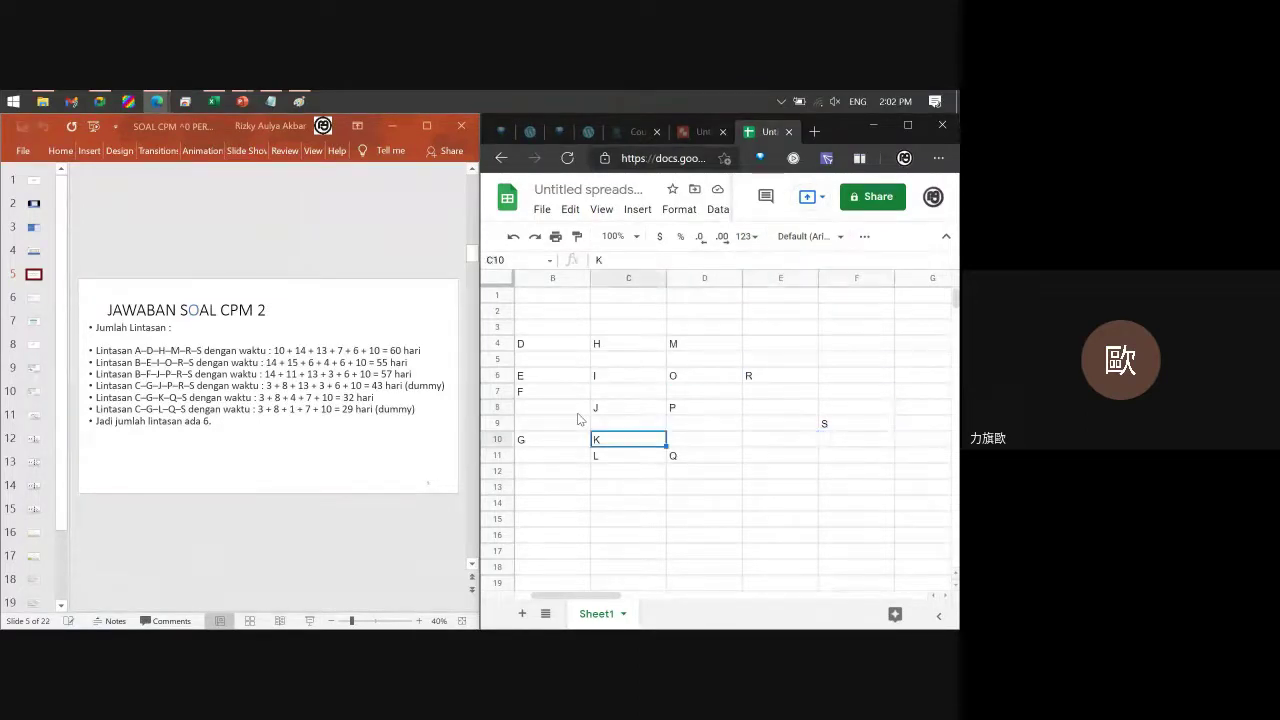
key(Left)
key(Left)
Trace the path B–F–J–P ending at P in D8.
key(Up)
key(Up)
key(Right)
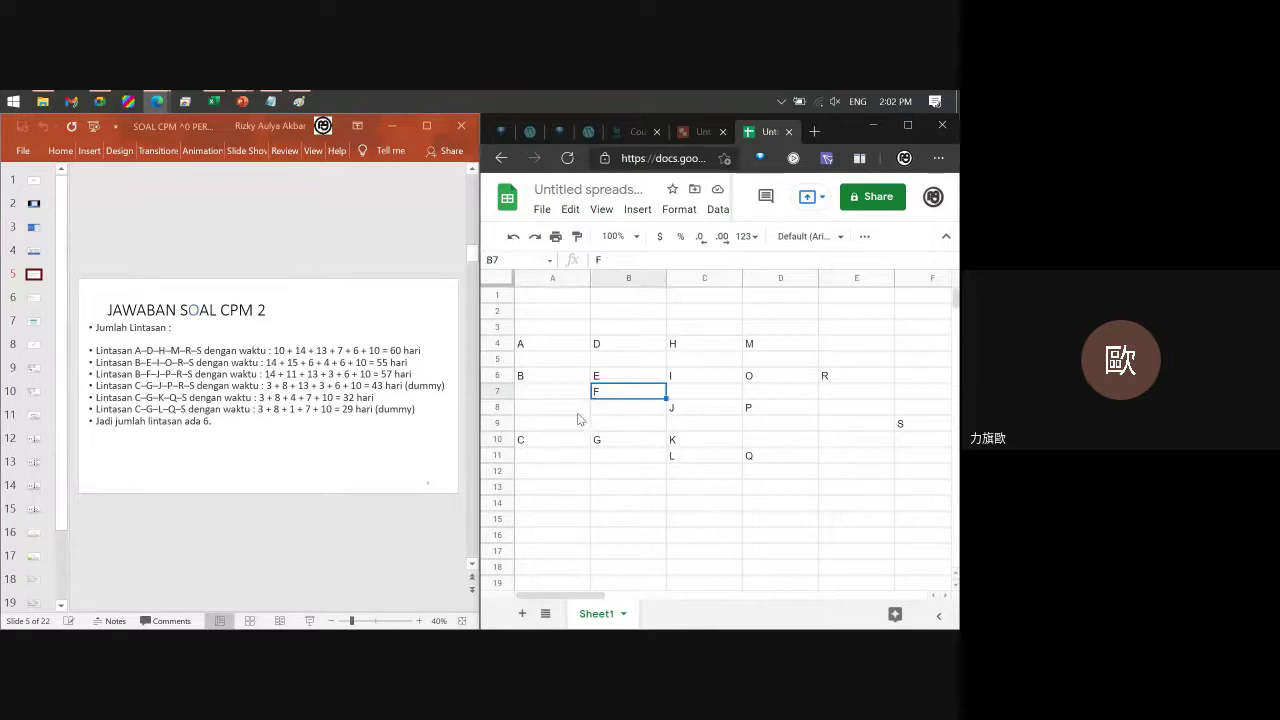
key(Down)
key(Right)
key(Right)
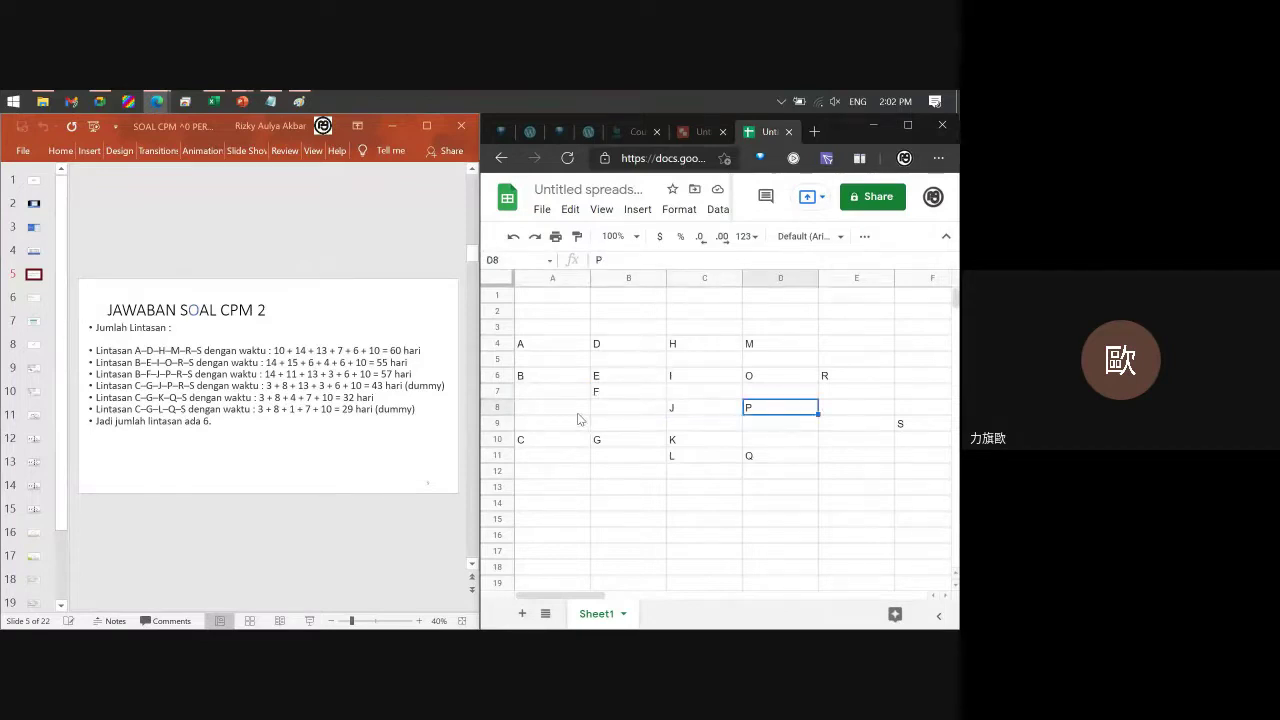
key(Right)
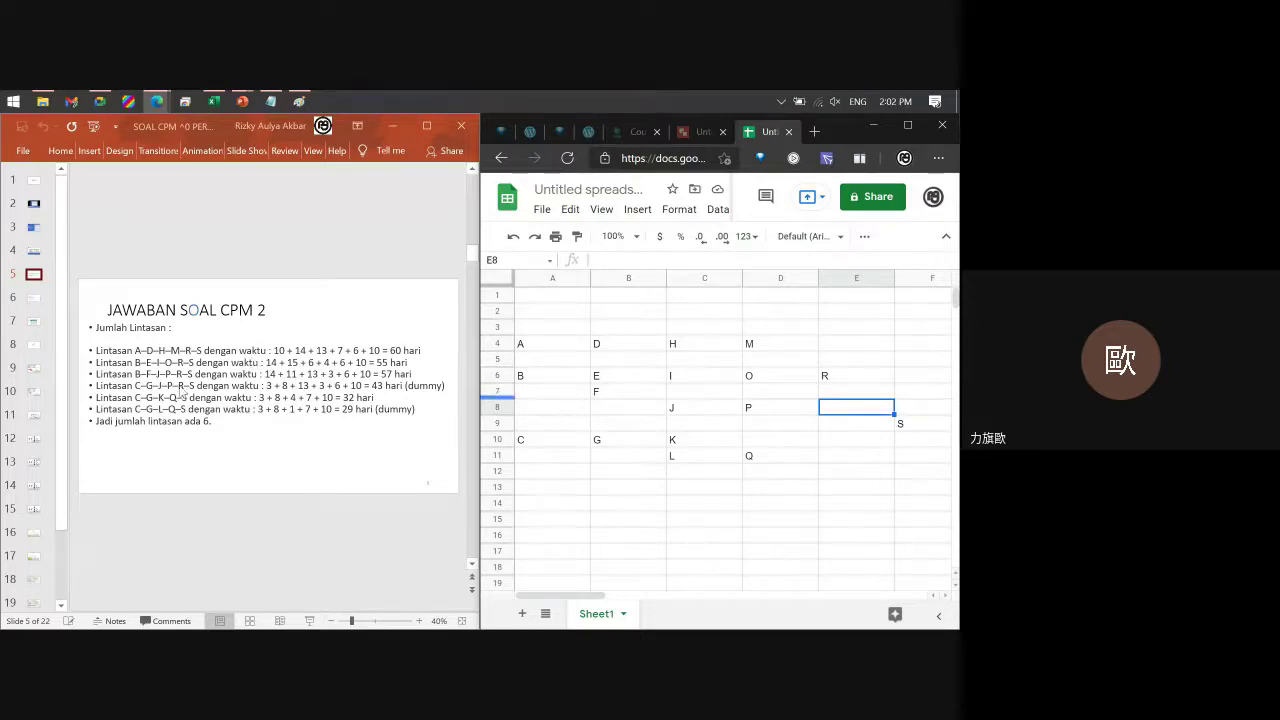
Trace the path C–G–J from A10, then show slide 6 with the critical-path answers.
click(551, 446)
key(Right)
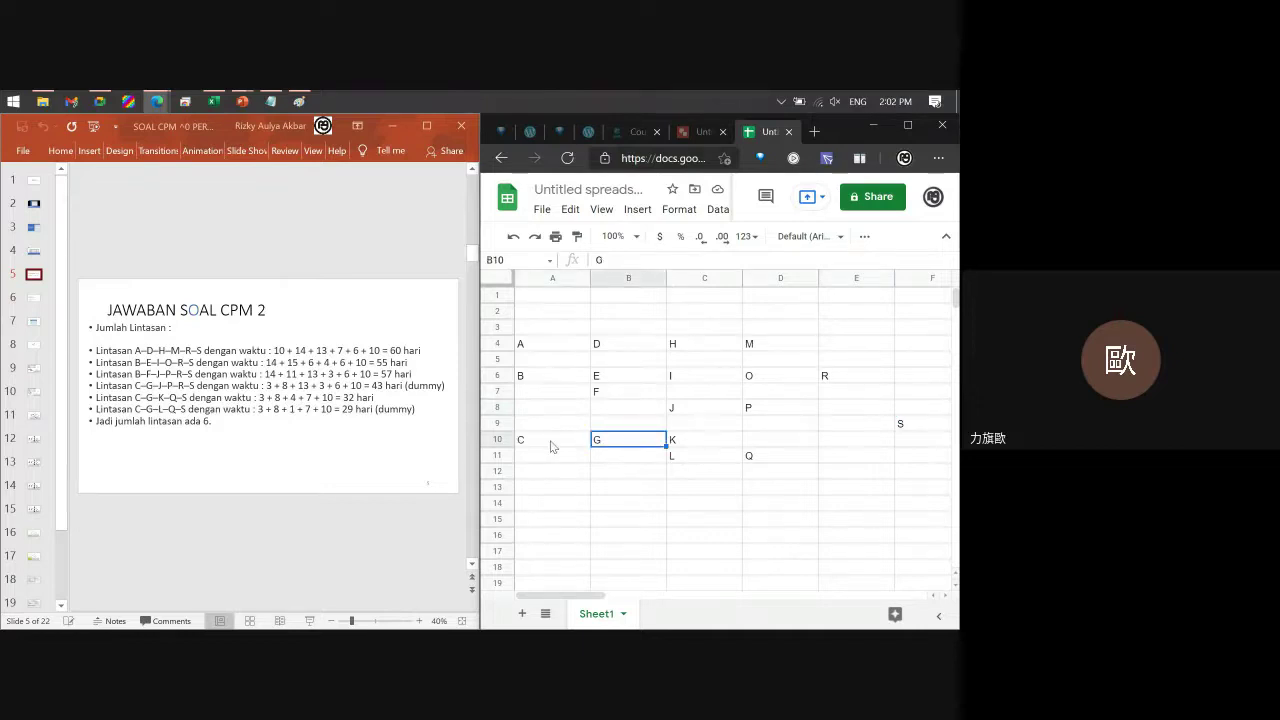
key(Right)
key(Left)
key(Left)
key(Right)
key(Up)
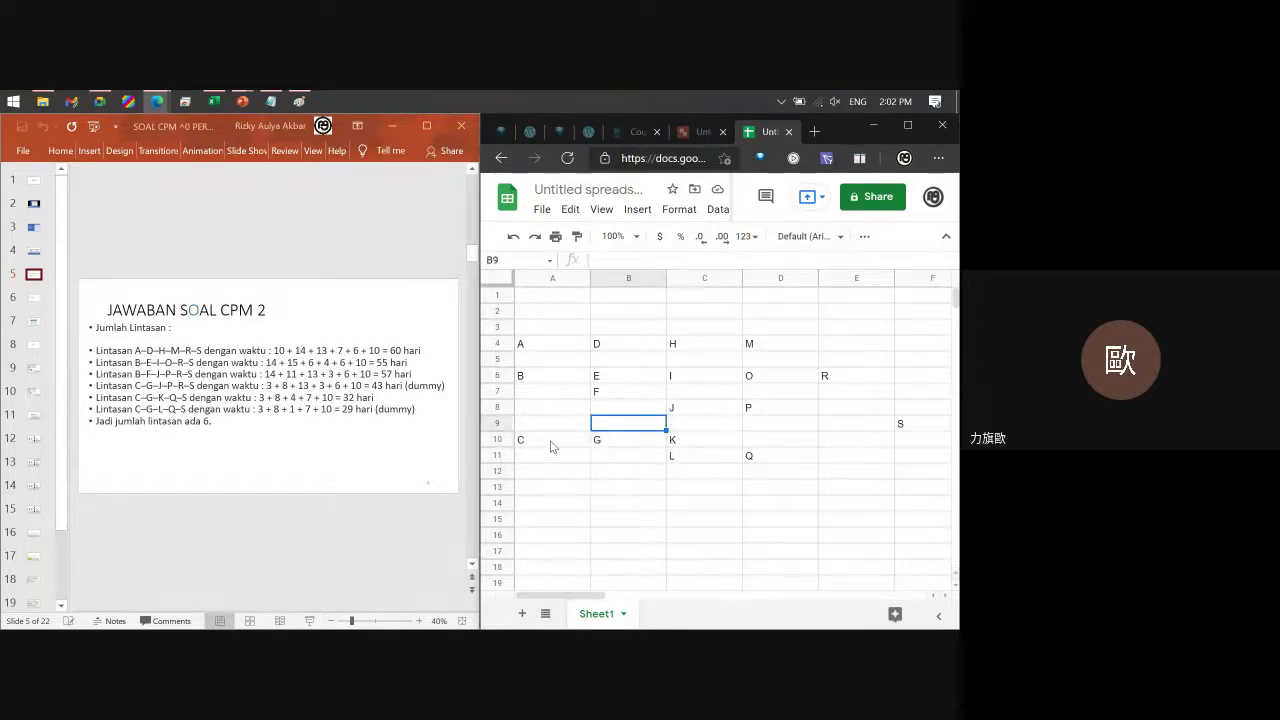
key(Right)
key(Right)
key(Up)
key(Left)
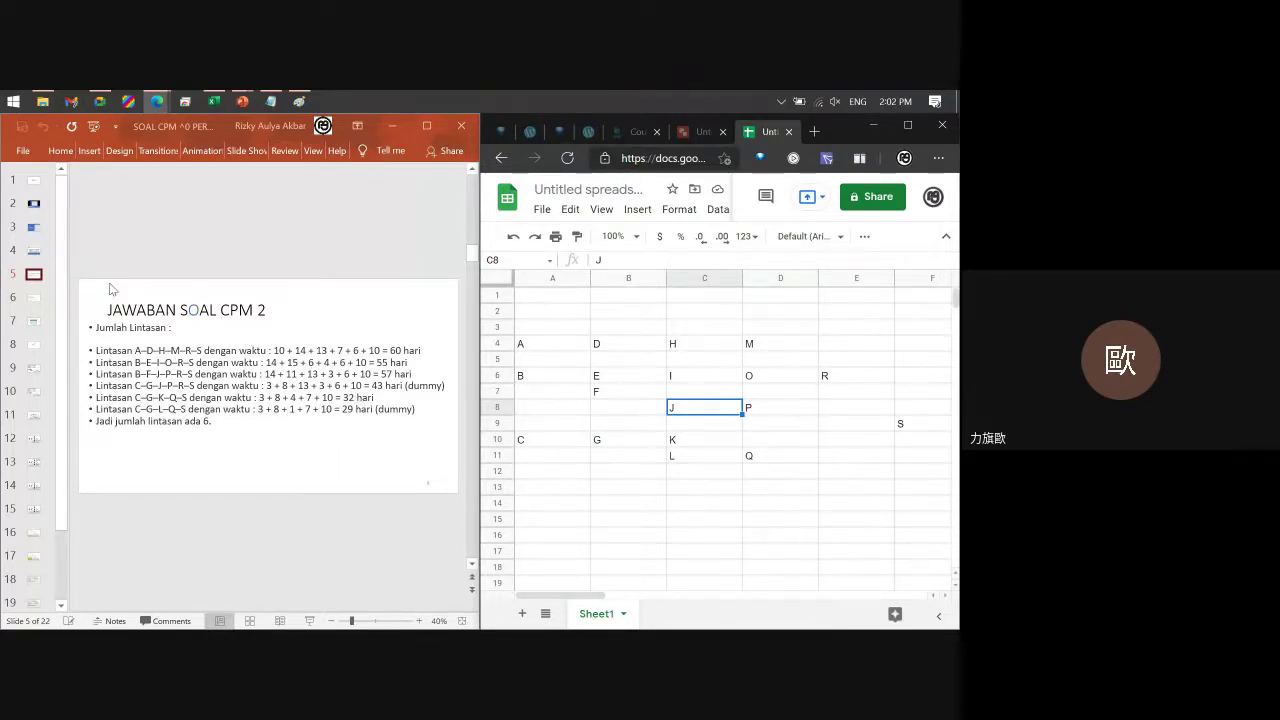
click(36, 302)
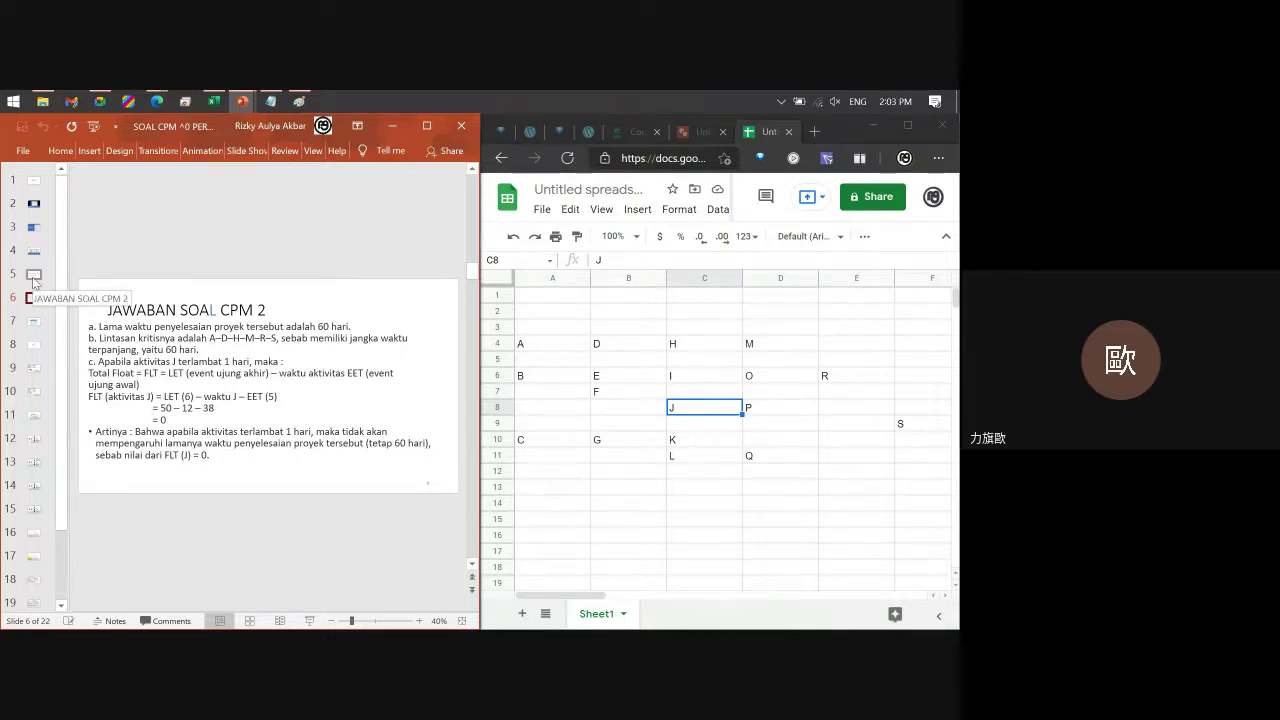
Return to slide 6, JAWABAN SOAL CPM 2, and maximize the PowerPoint window.
click(33, 276)
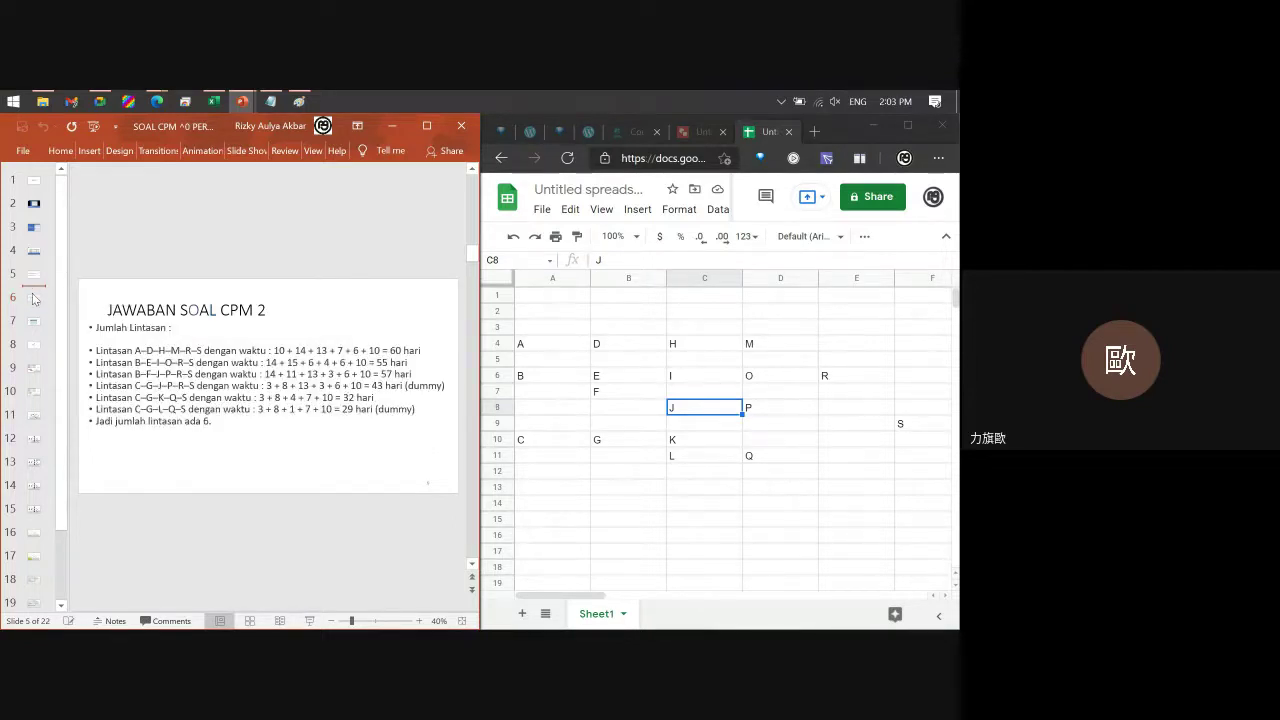
click(34, 298)
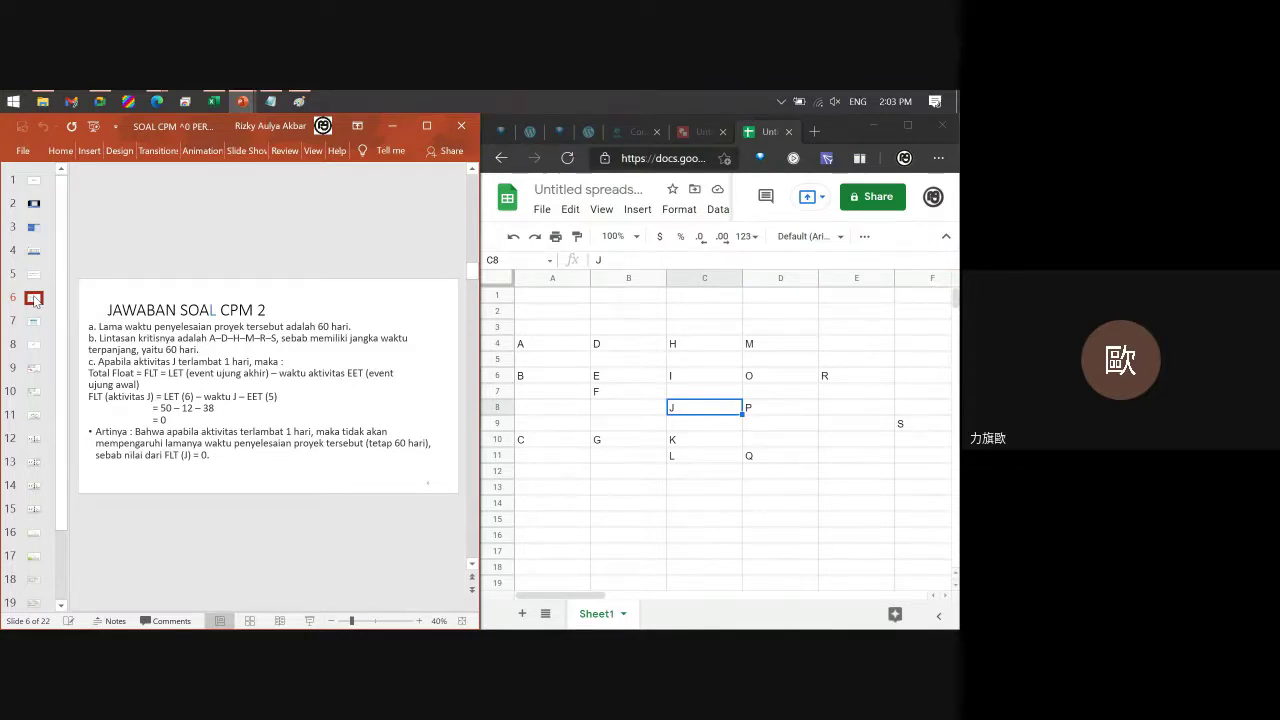
click(426, 123)
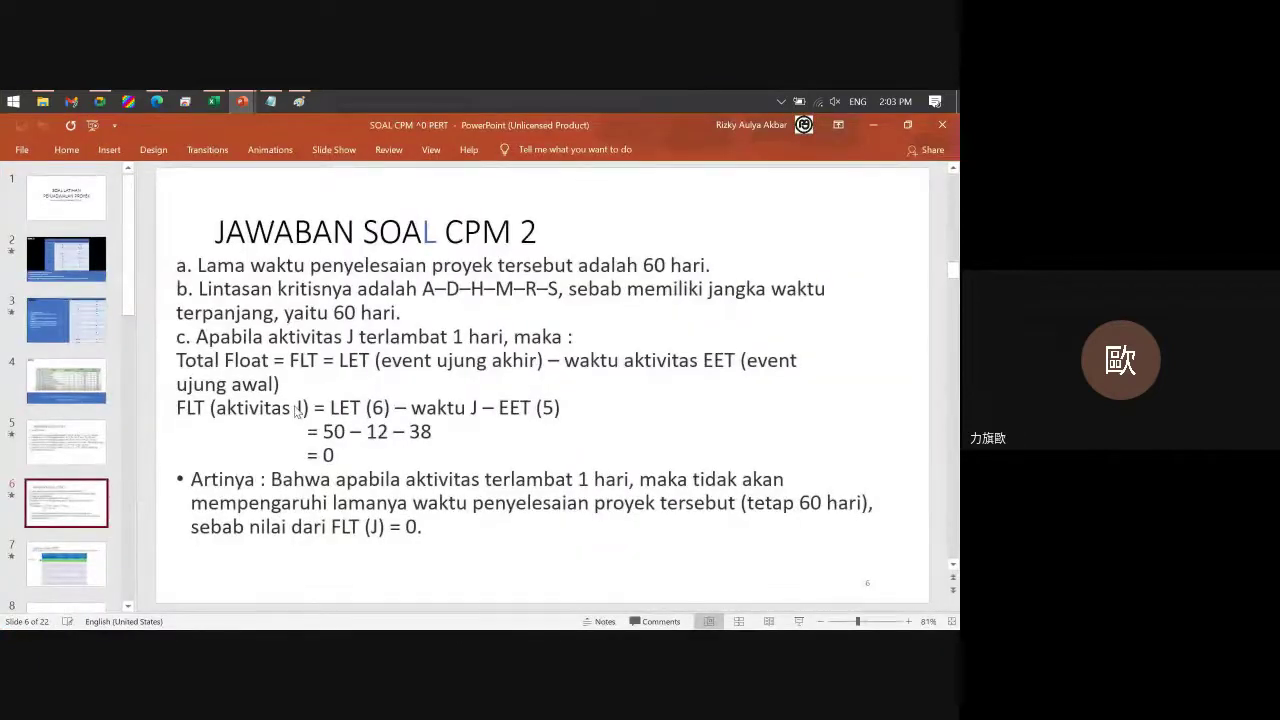
Review the SOAL A, SOAL B and critical-path answer slides, ending on SOAL C.
click(63, 333)
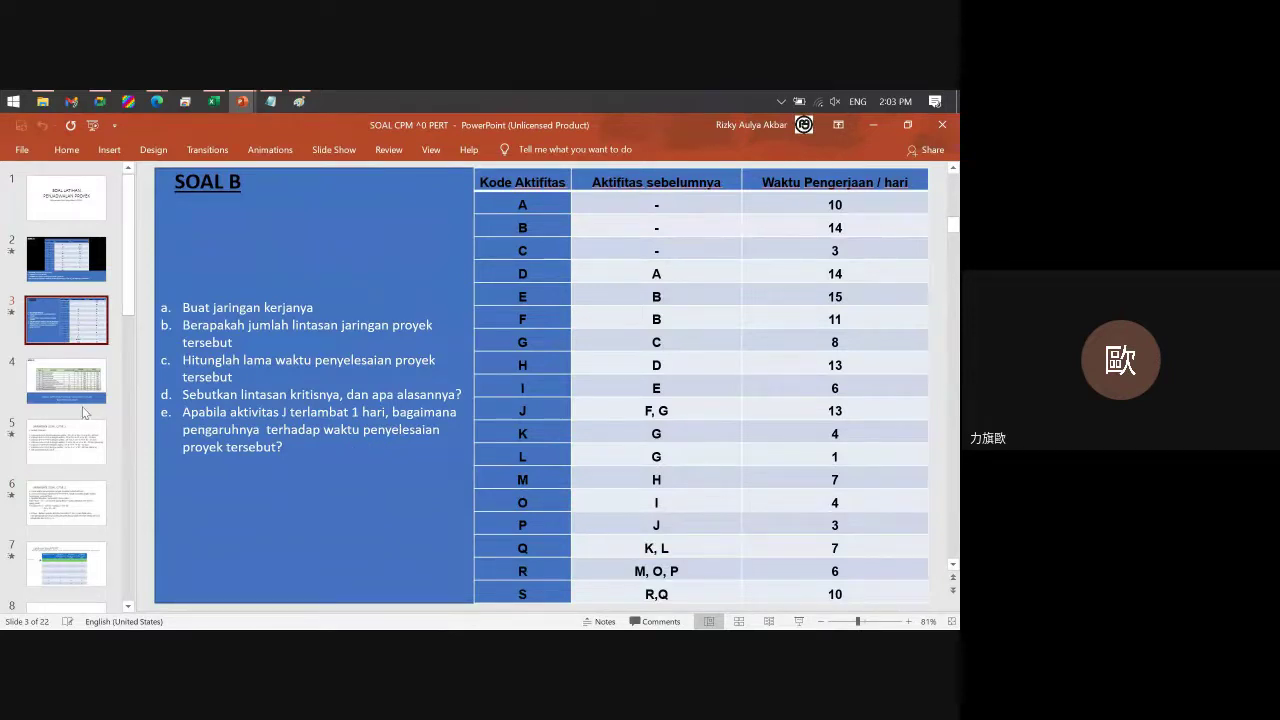
click(66, 244)
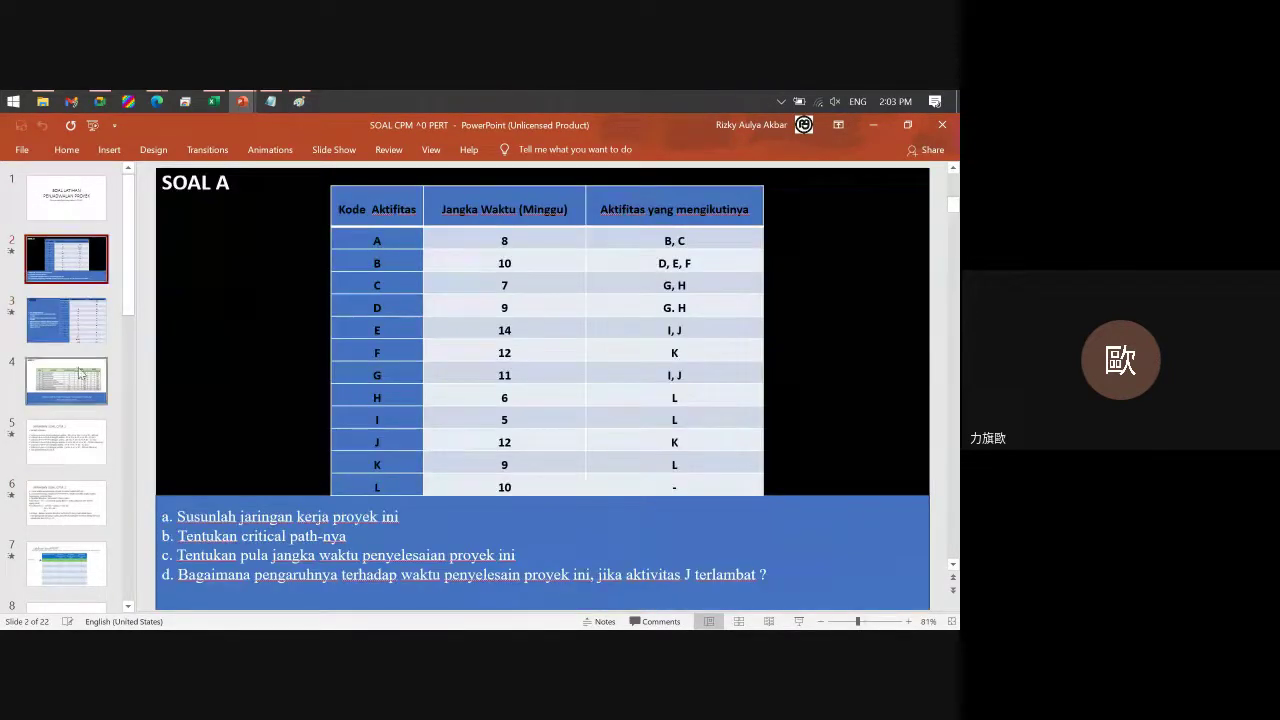
click(78, 312)
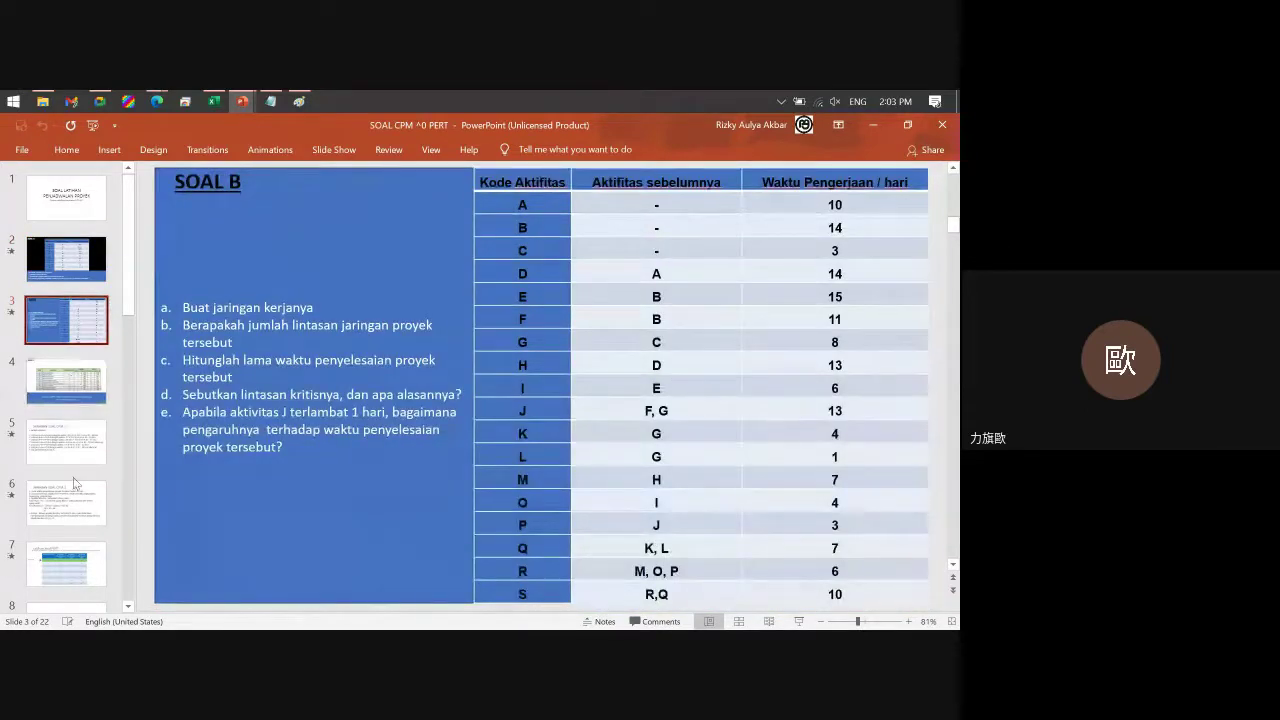
click(77, 508)
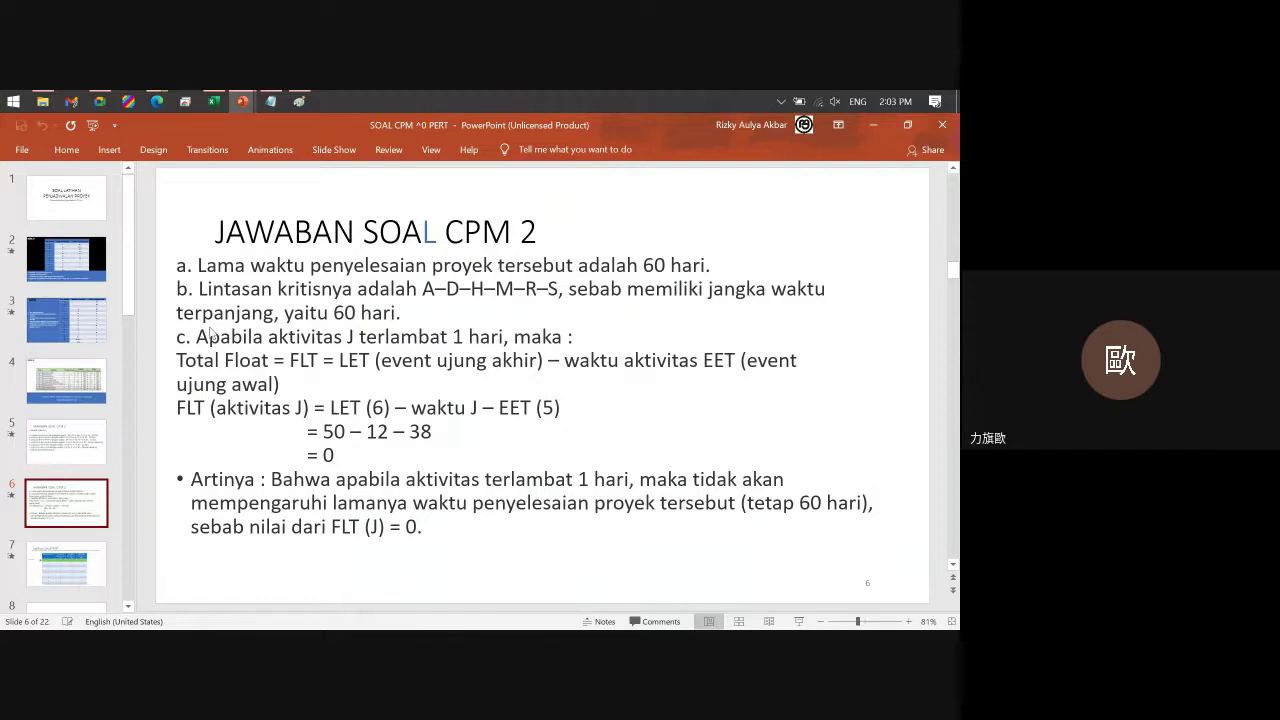
click(68, 328)
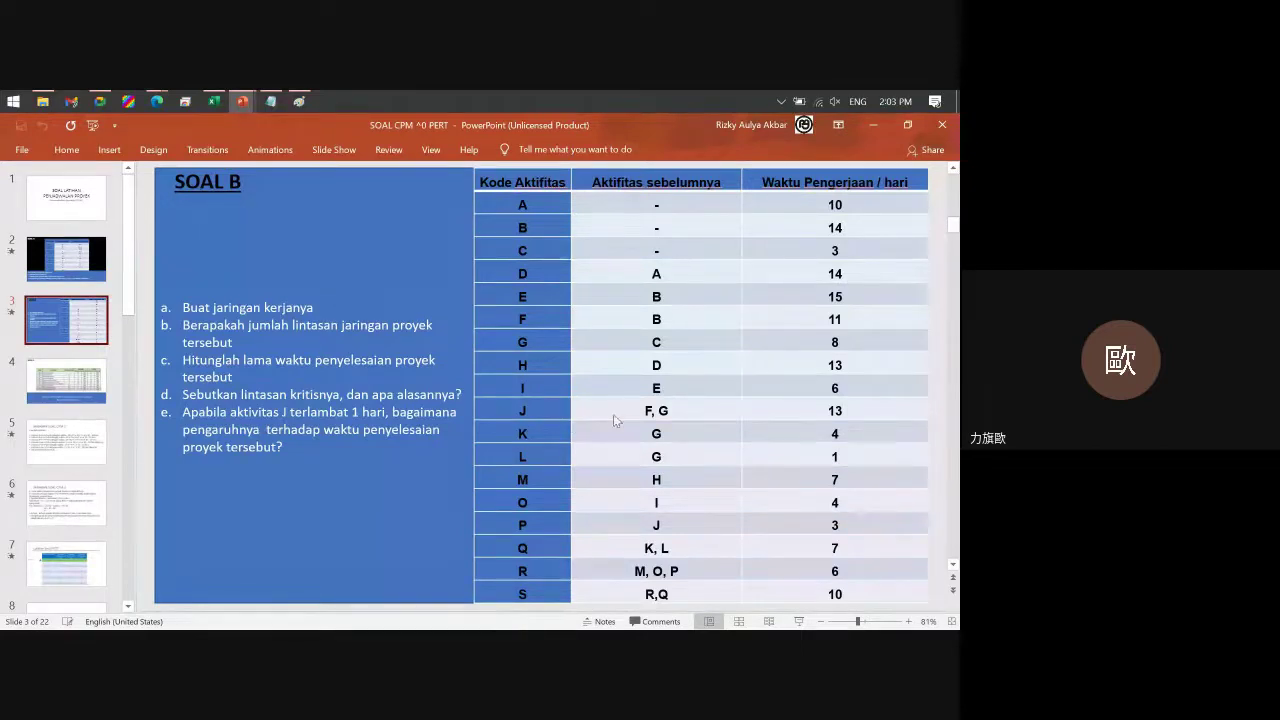
click(78, 392)
Browse the answer and problem slides, ending on JAWABAN SOAL CPM 2 listing six paths.
click(62, 442)
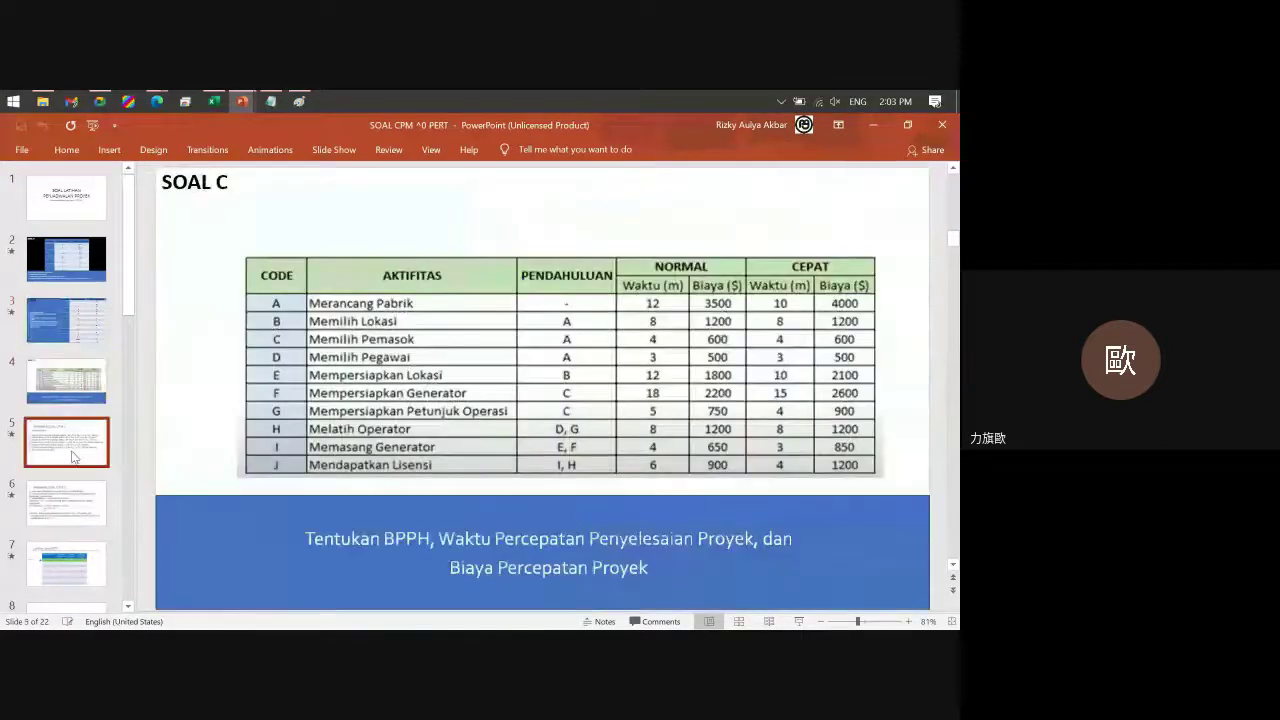
click(55, 503)
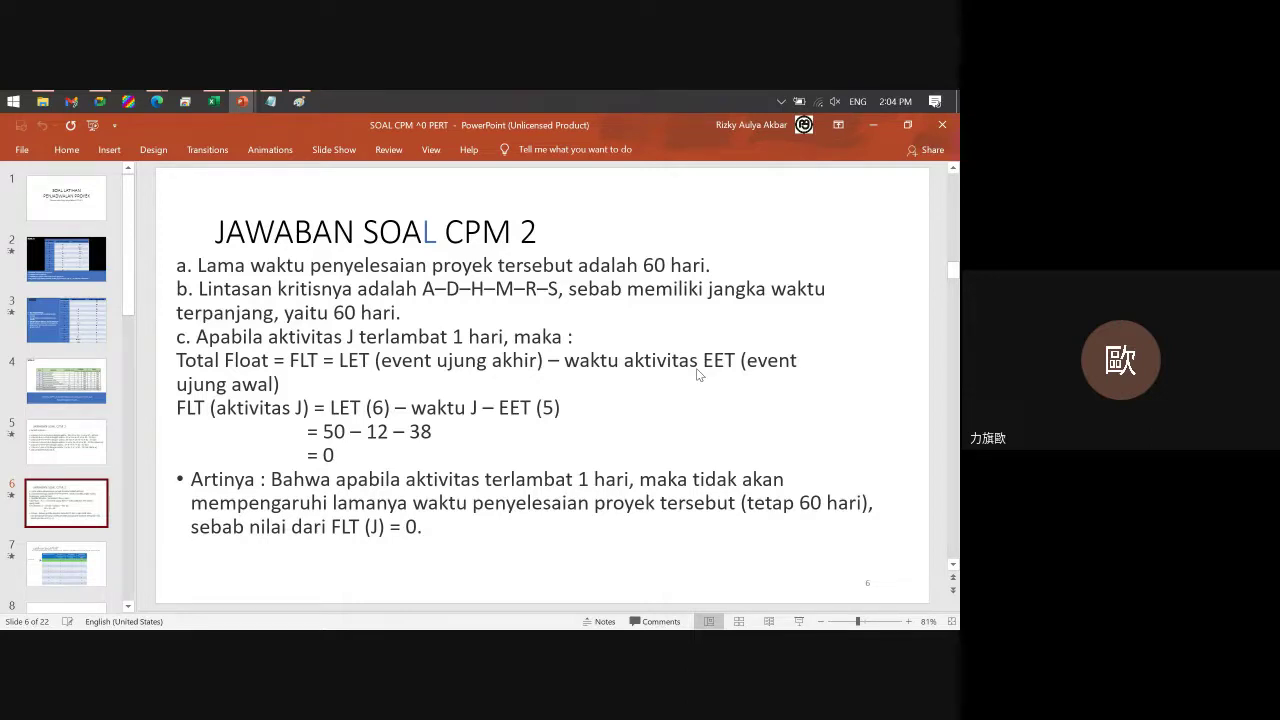
click(76, 437)
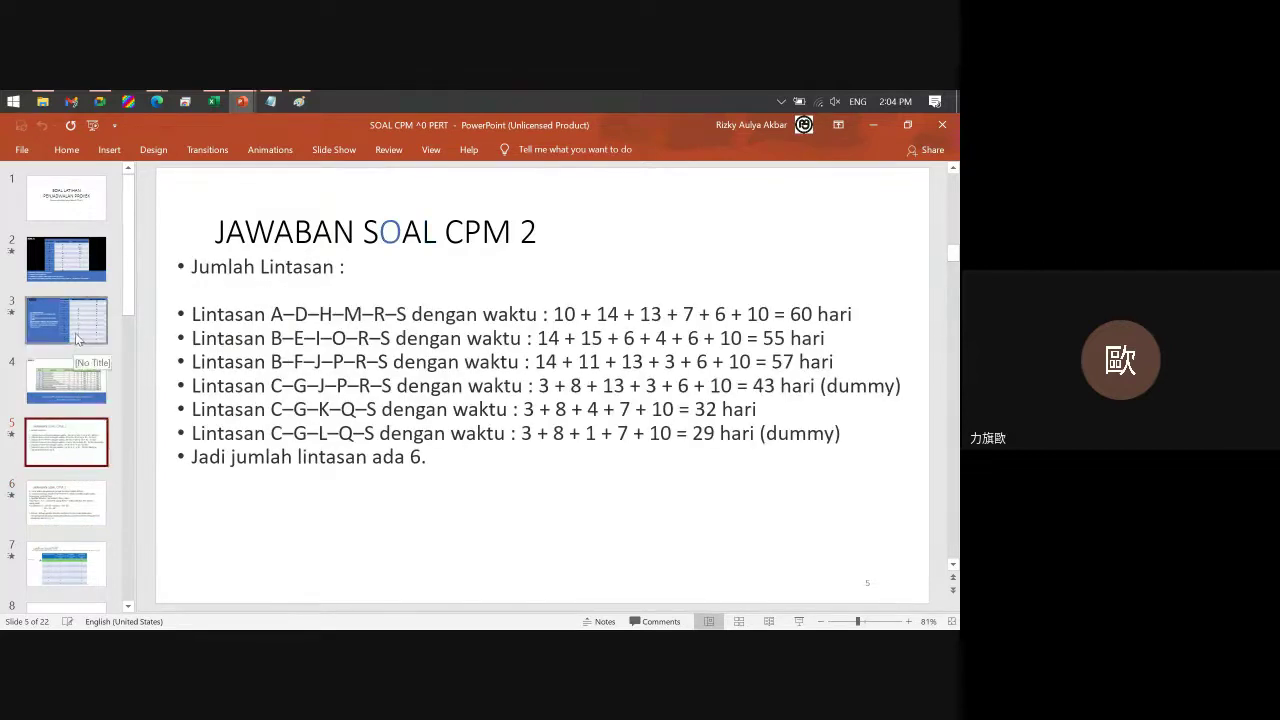
click(76, 338)
click(80, 268)
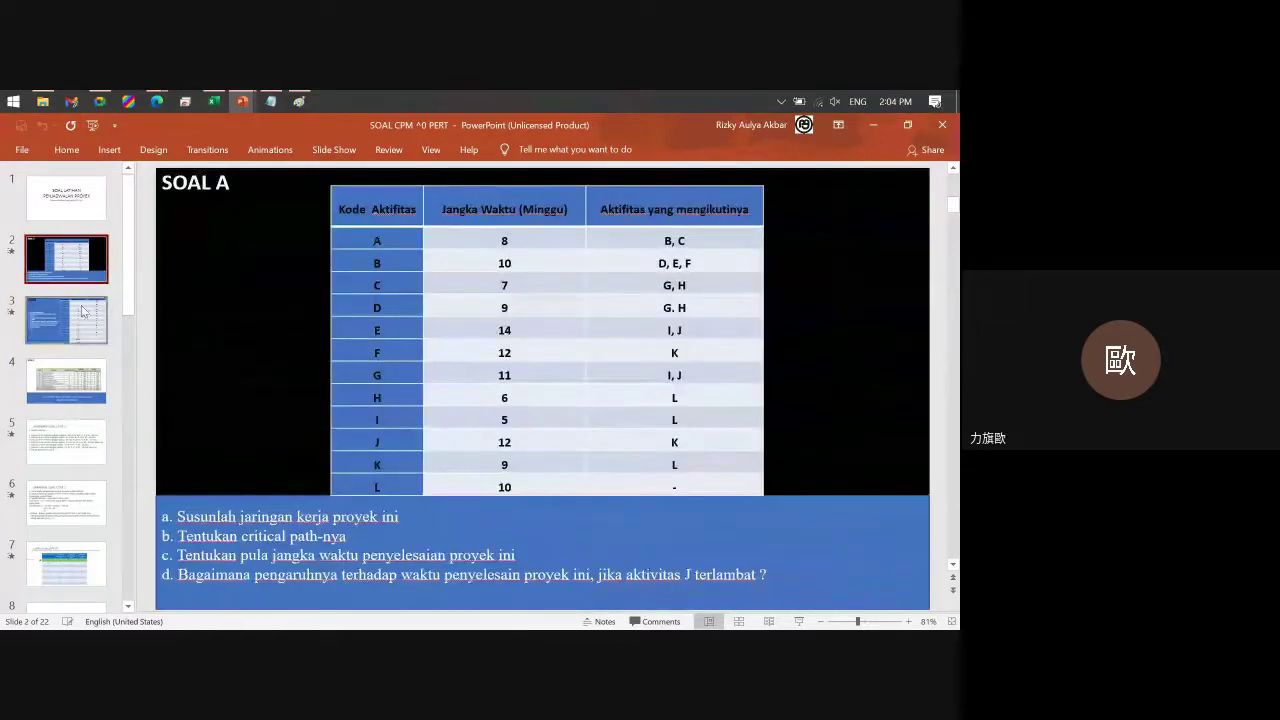
click(84, 312)
click(83, 358)
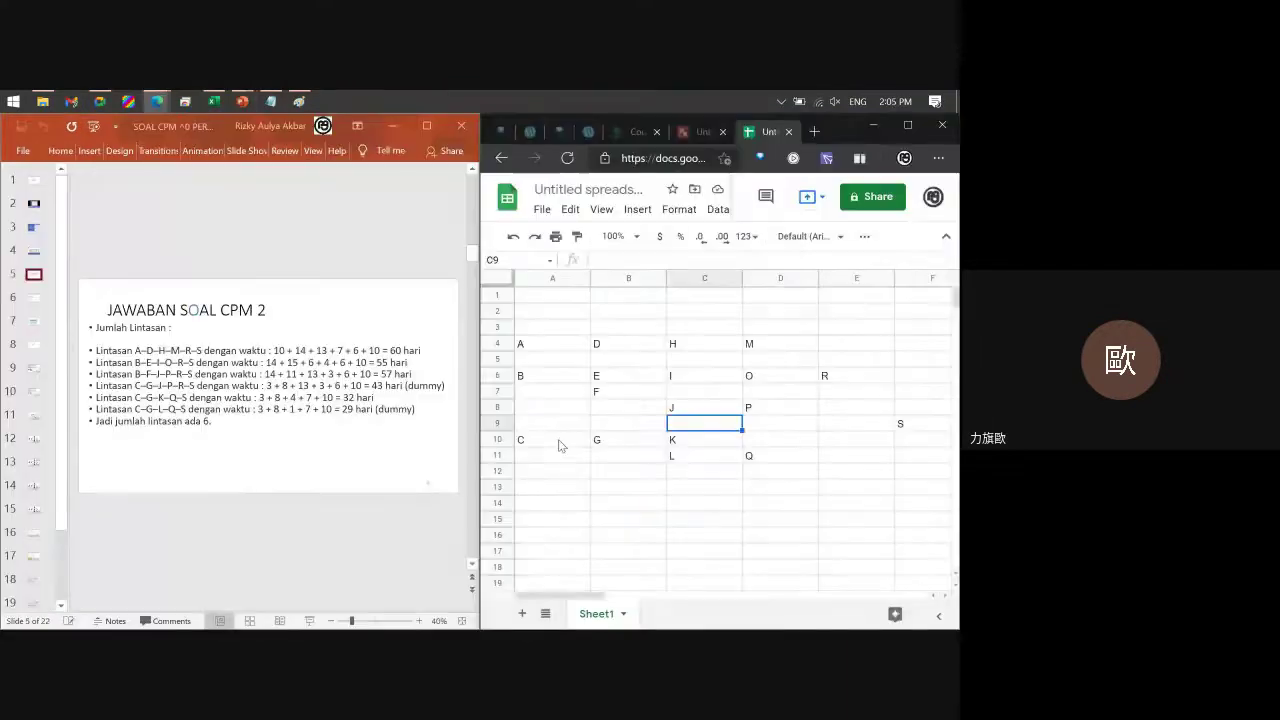
Show the SOAL B activity table beside the grid and return focus to the spreadsheet.
key(Up)
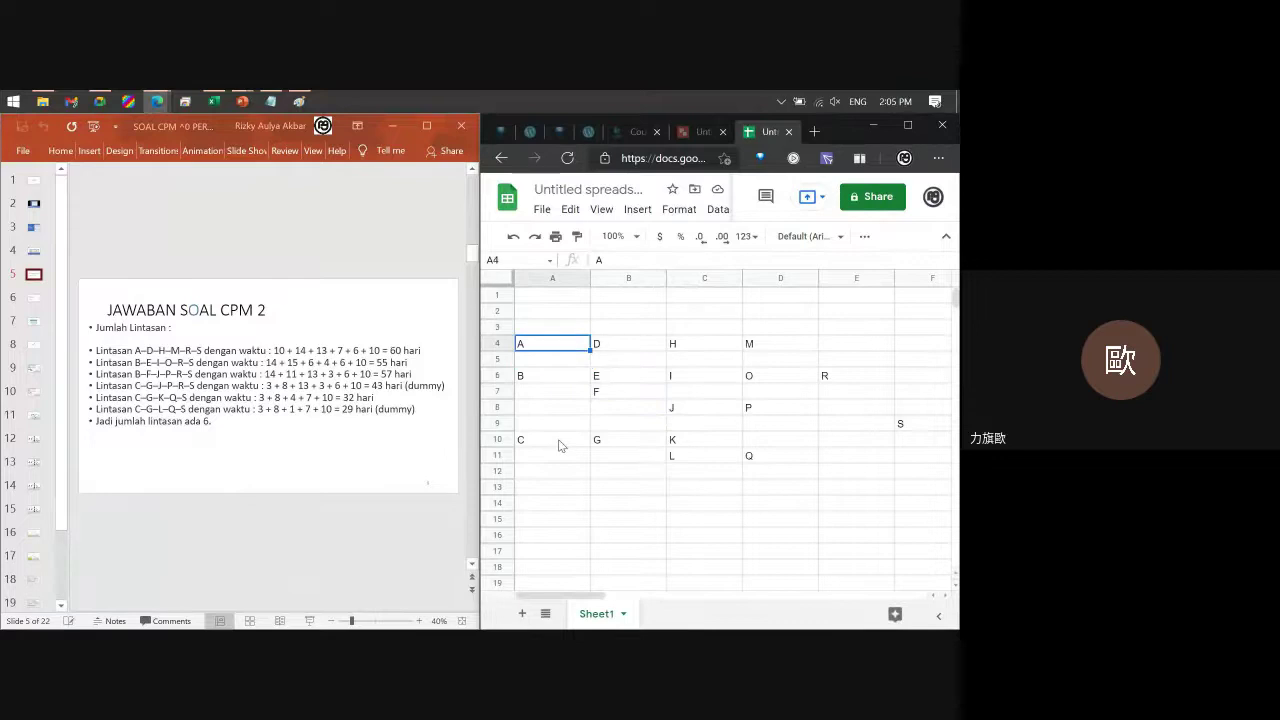
double_click(552, 347)
click(35, 251)
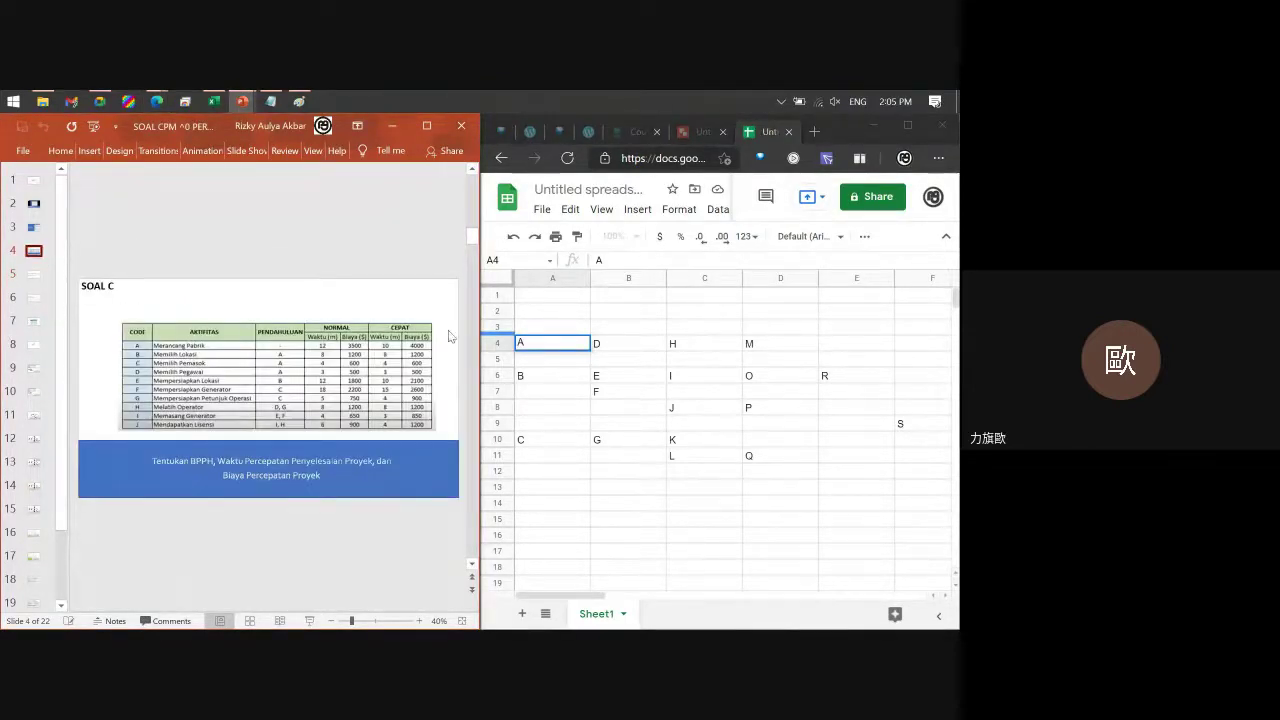
click(36, 229)
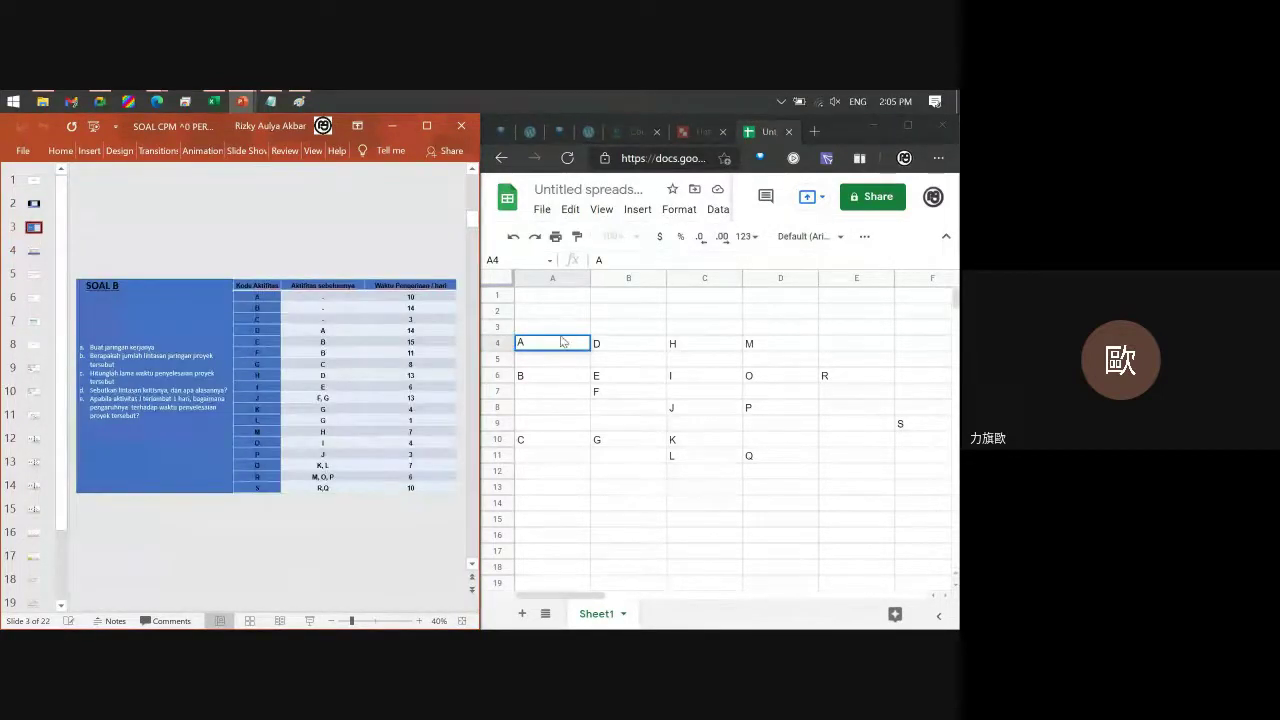
click(610, 283)
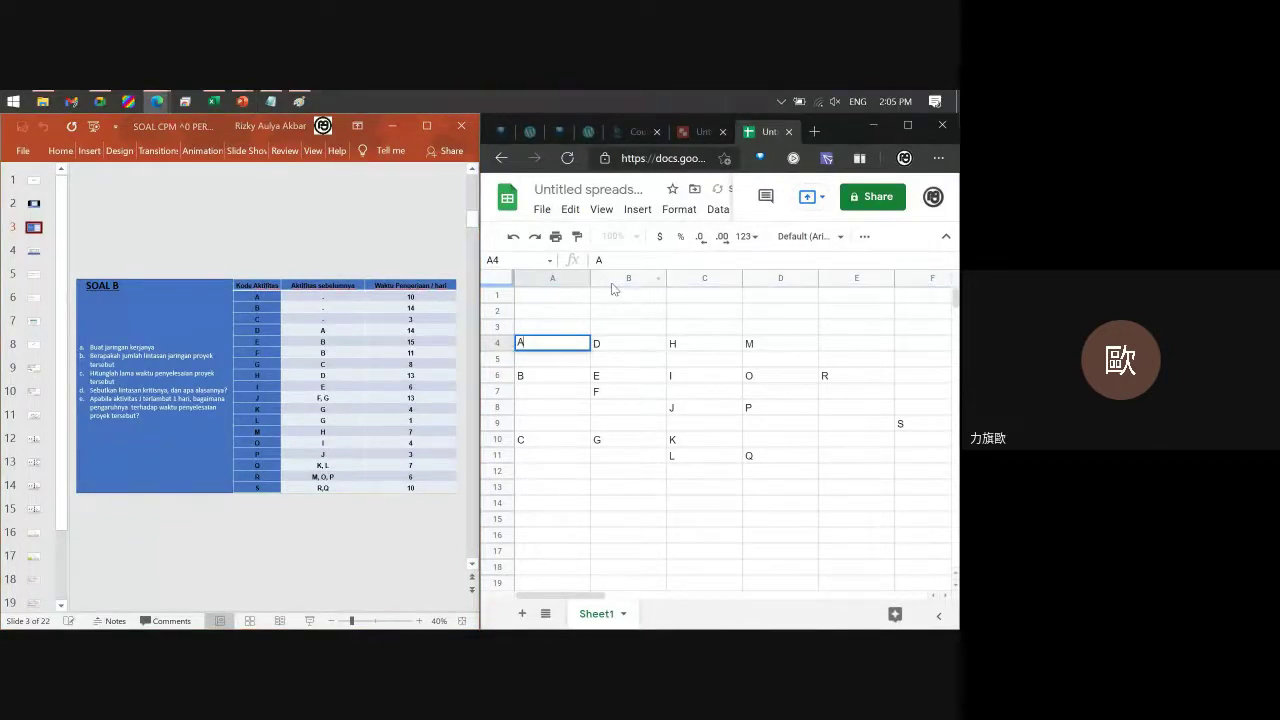
click(613, 284)
right_click(618, 282)
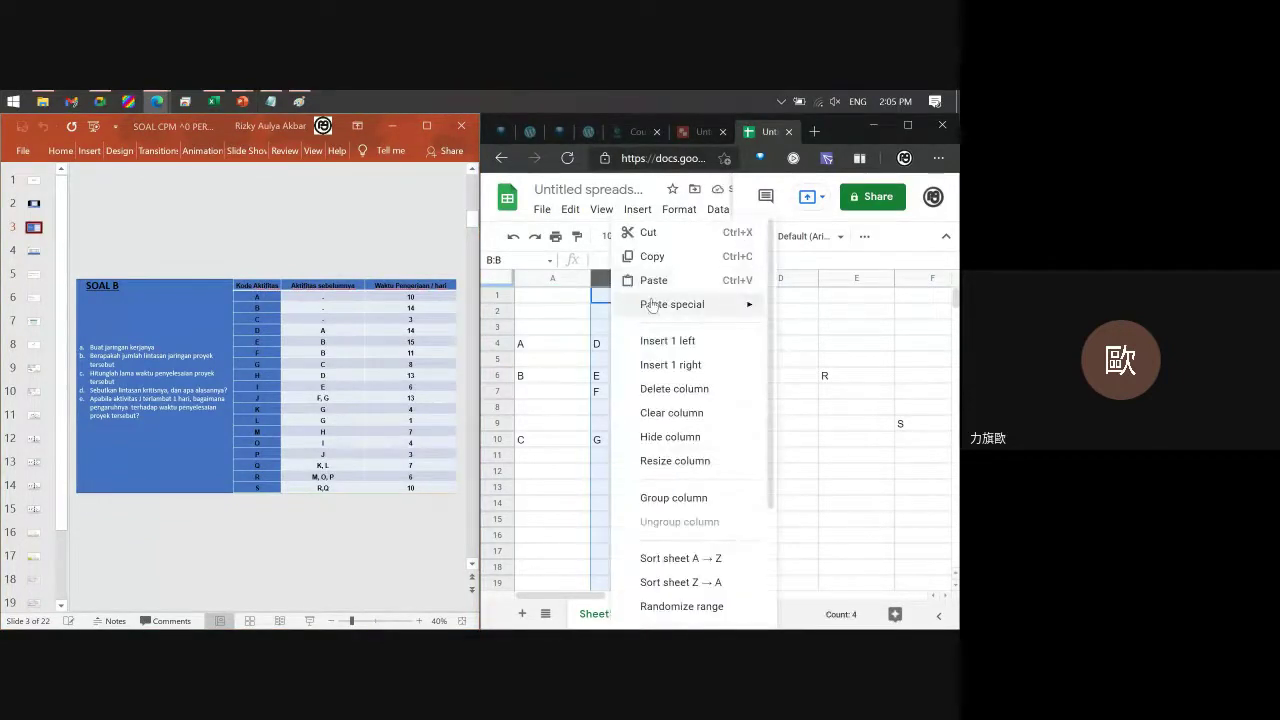
mouse_move(652, 304)
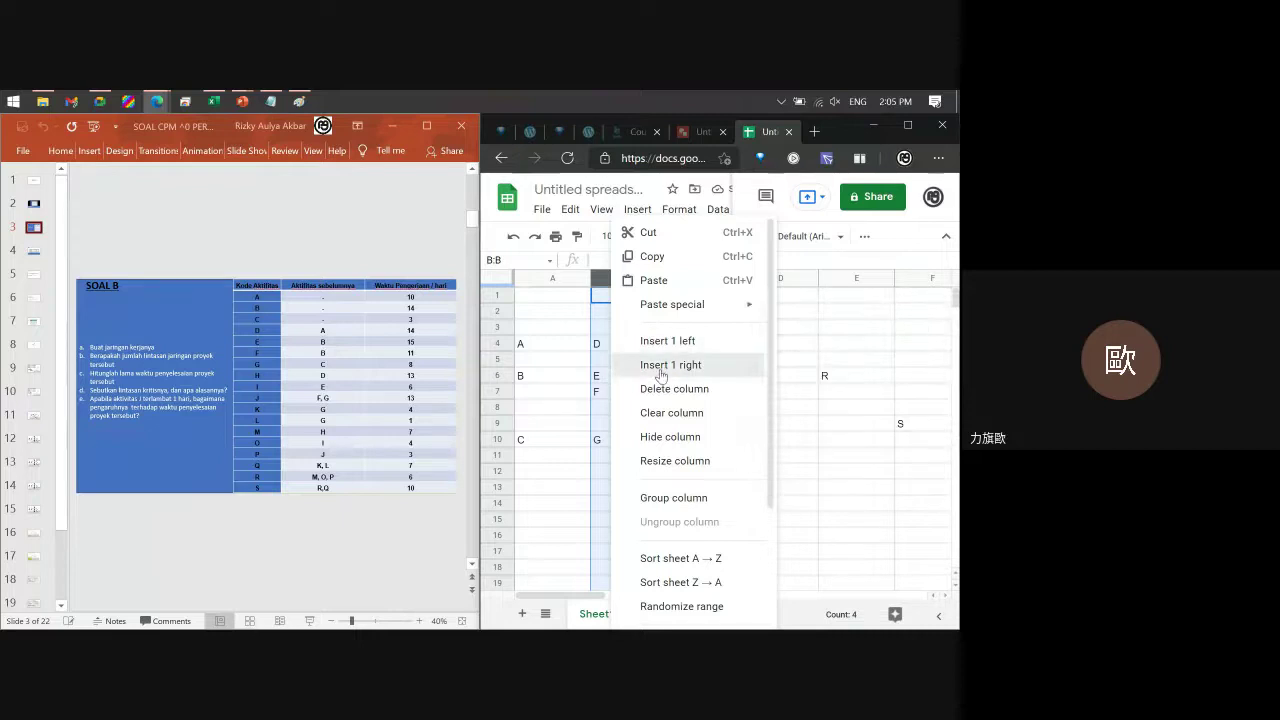
click(660, 366)
click(672, 358)
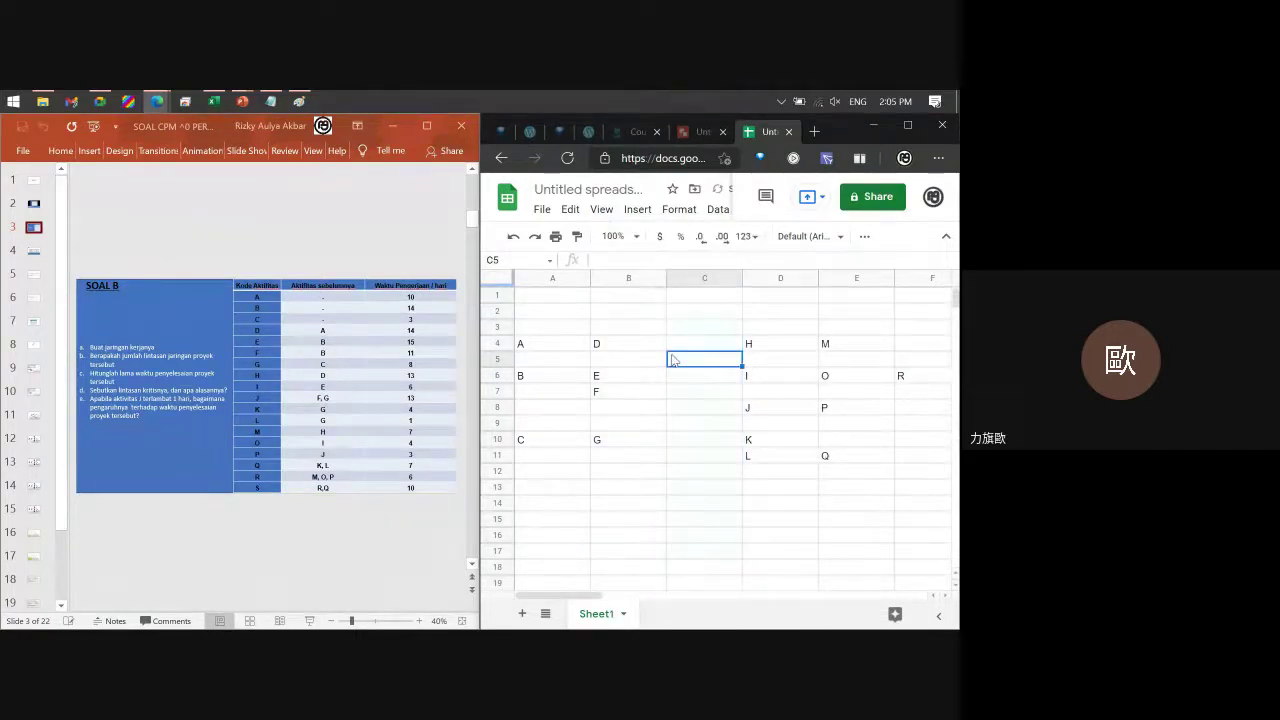
key(ctrl+z)
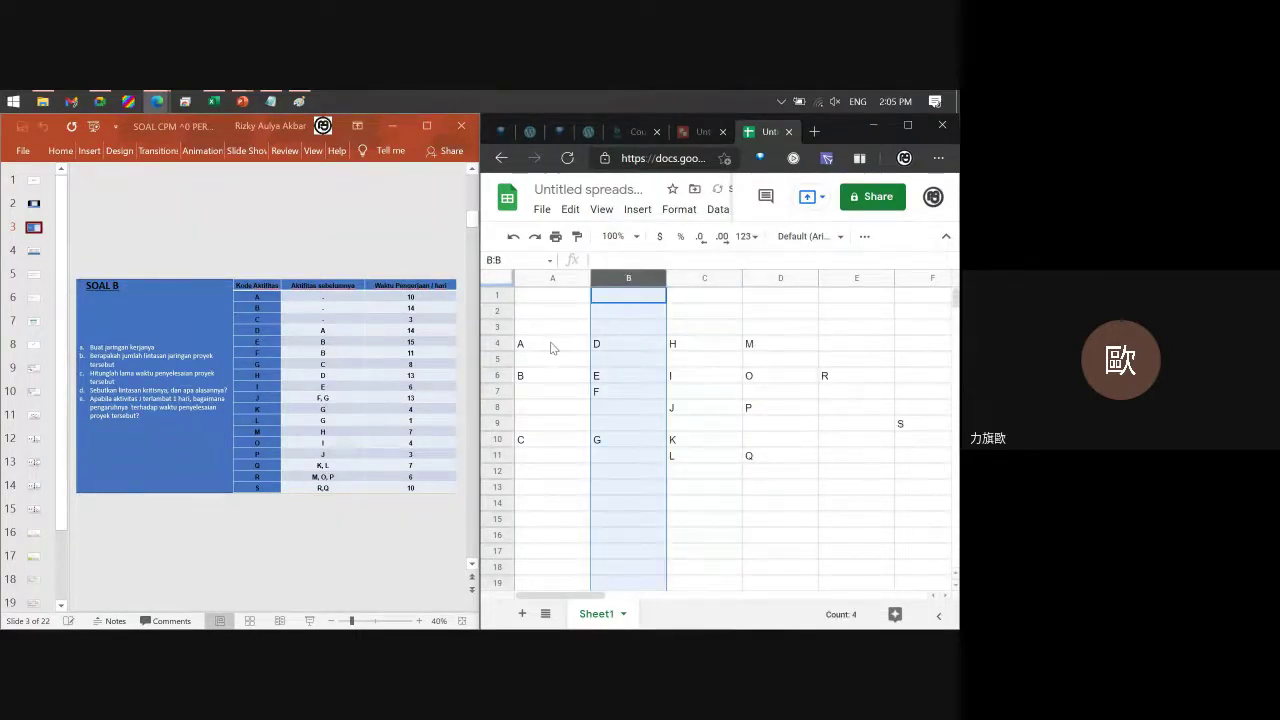
click(551, 345)
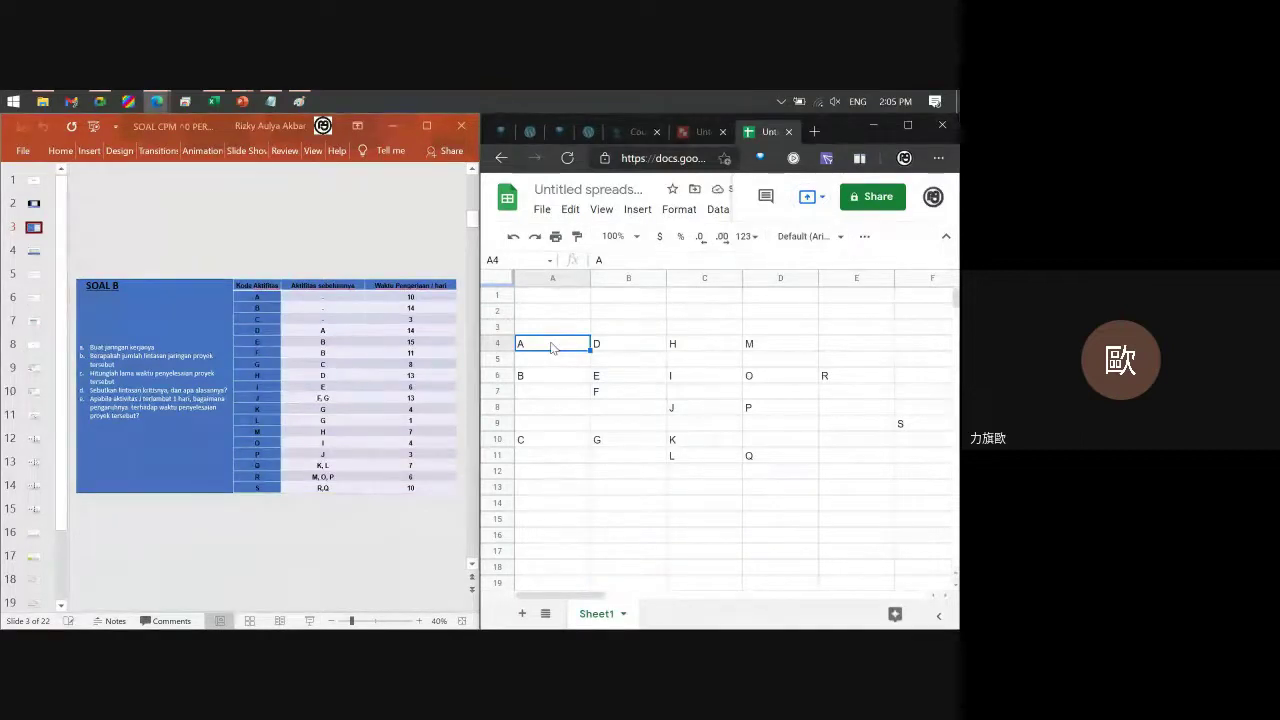
Label the start activities in A4, A6 and A10 as A-0, B-0 and C-0.
double_click(551, 345)
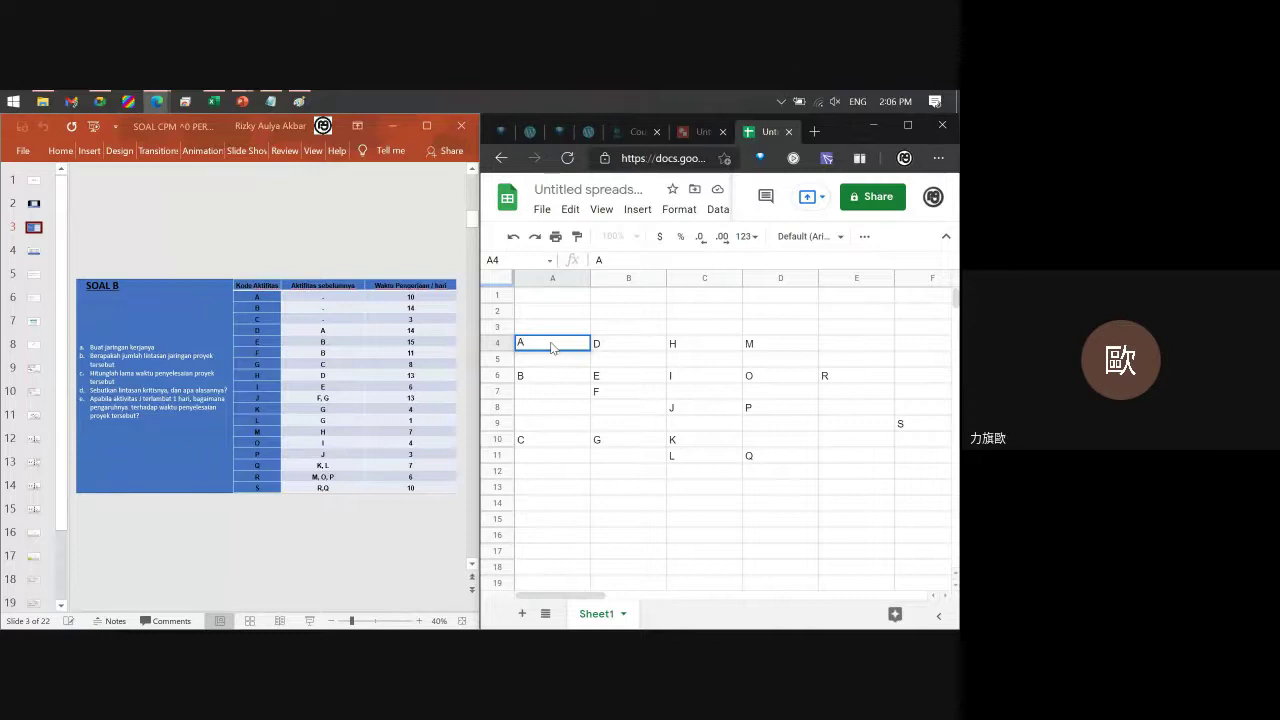
text(0)
key(BackSpace)
key(BackSpace)
text(-0)
key(Return)
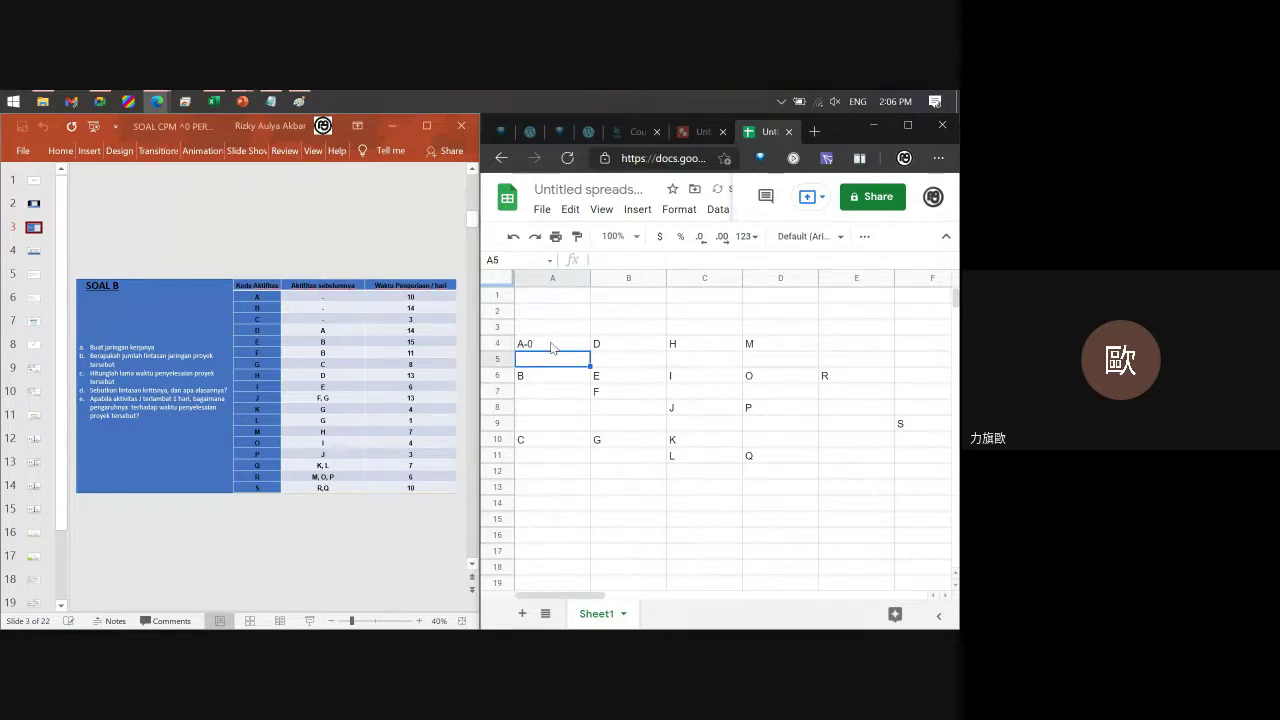
key(Down)
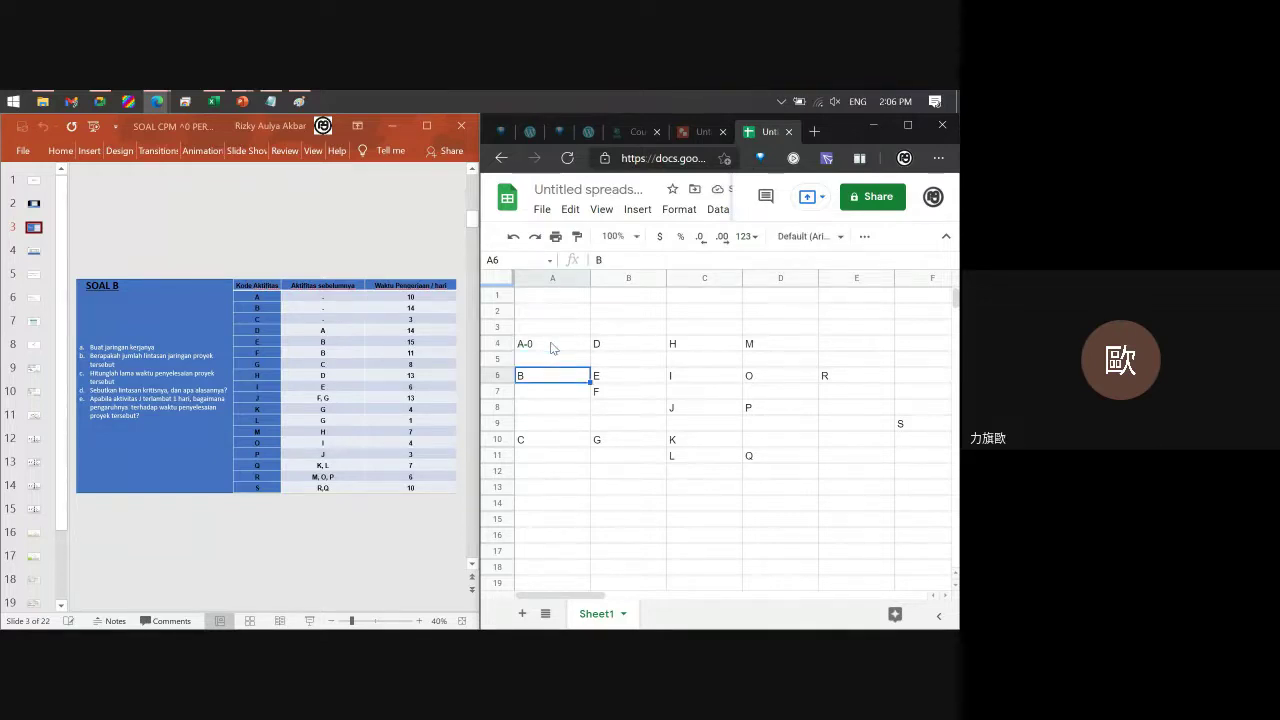
key(F2)
text(-0)
key(Return)
key(Down)
key(Down)
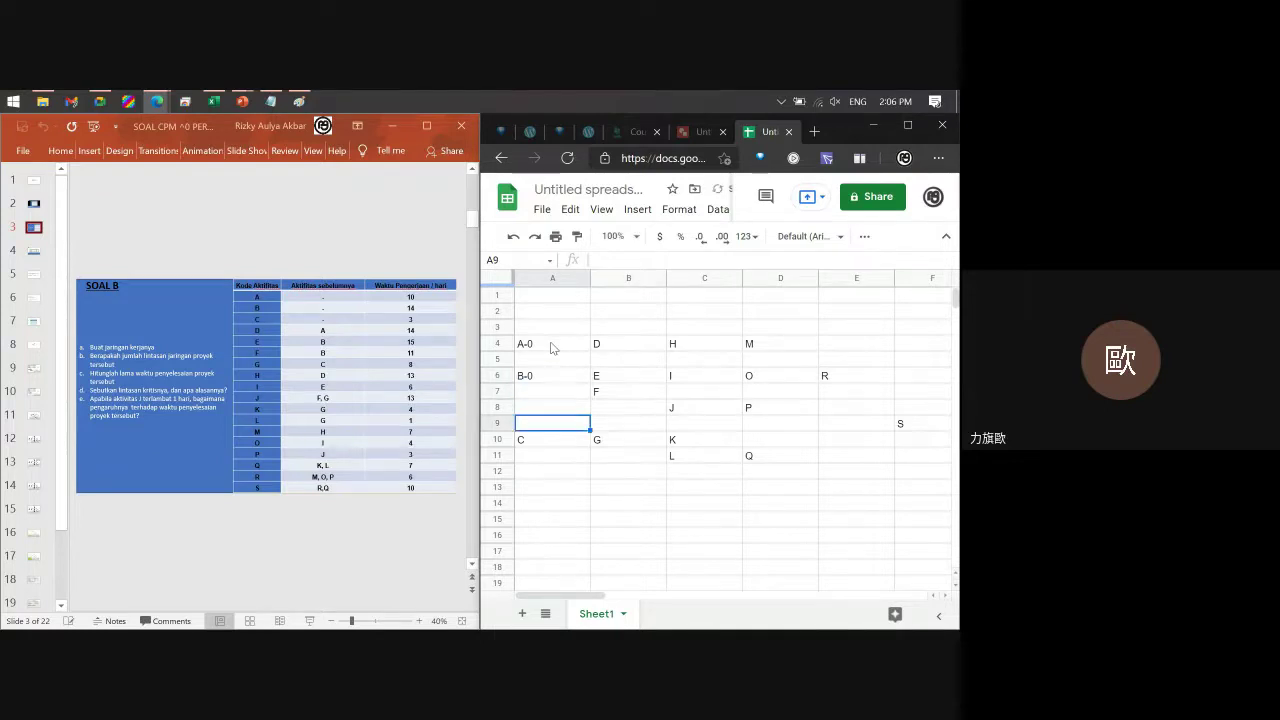
key(Down)
key(F2)
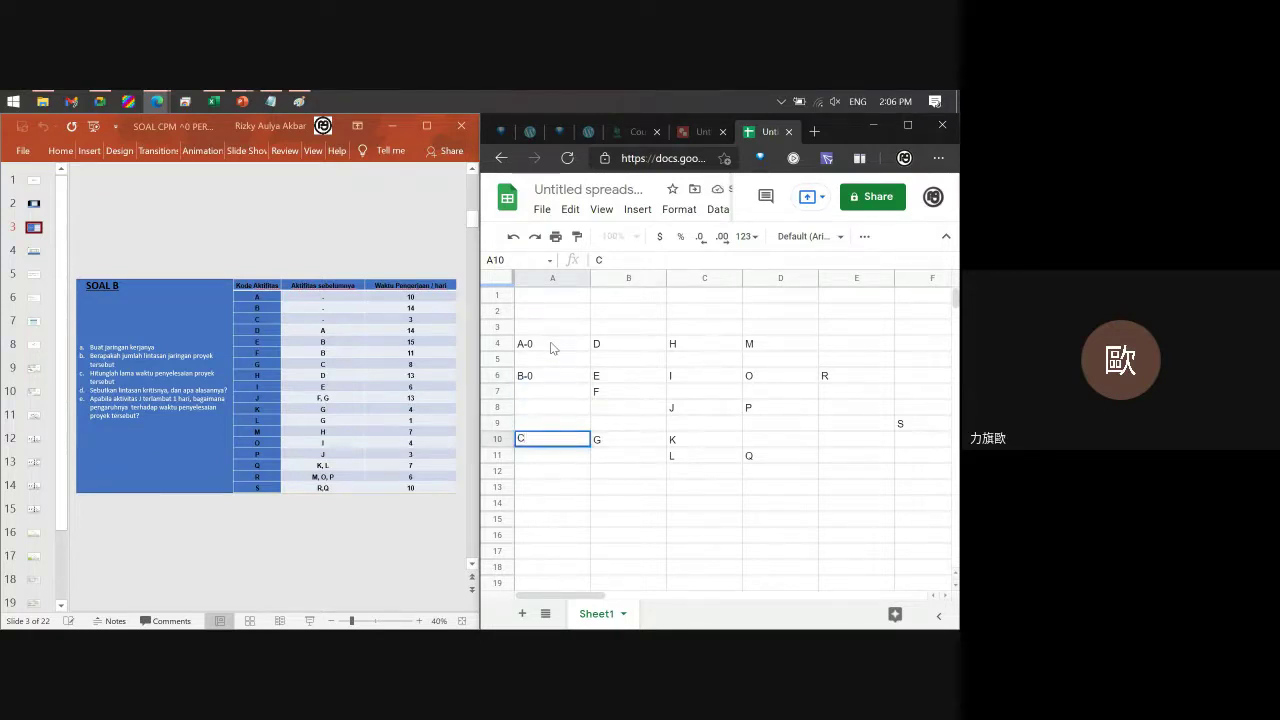
key(BackSpace)
text(0)
key(Return)
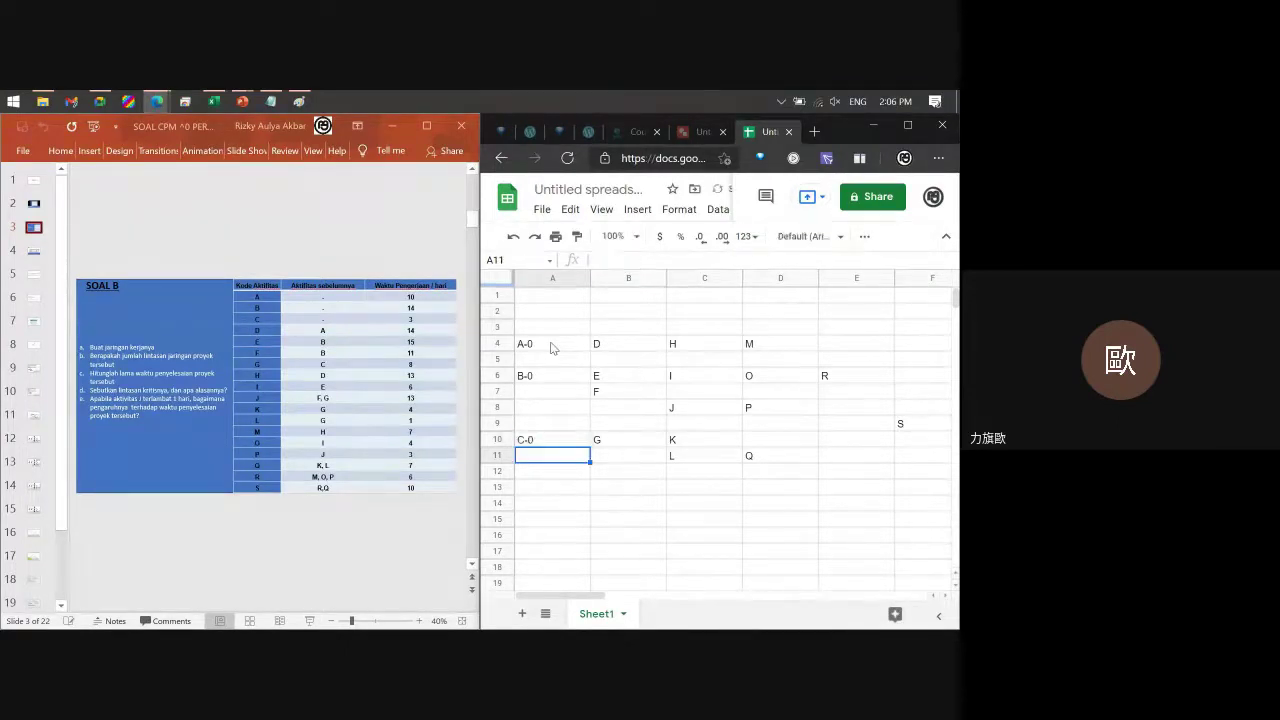
Rewrite the labels in A4, A6 and A10 as 0-A, 0-b and 0-C.
key(Up)
key(Up)
key(Up)
key(Up)
key(Up)
key(Up)
key(Up)
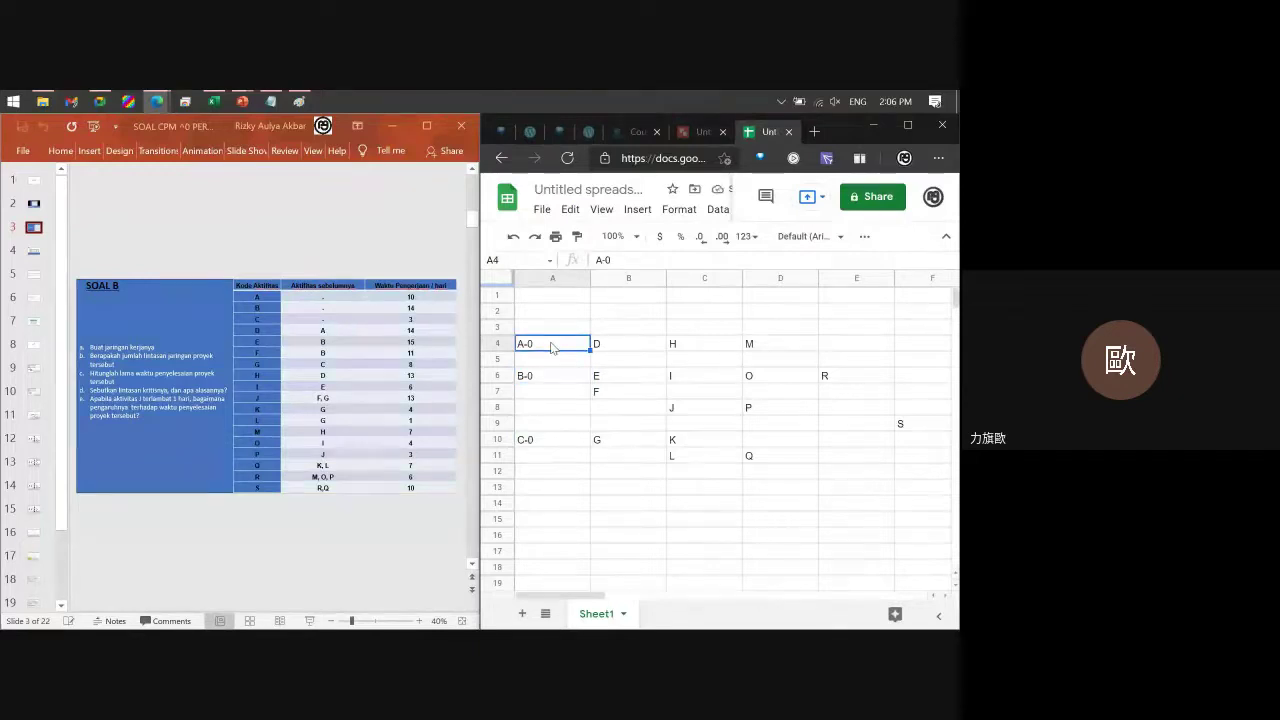
key(Return)
key(BackSpace)
key(BackSpace)
key(BackSpace)
text(0-A)
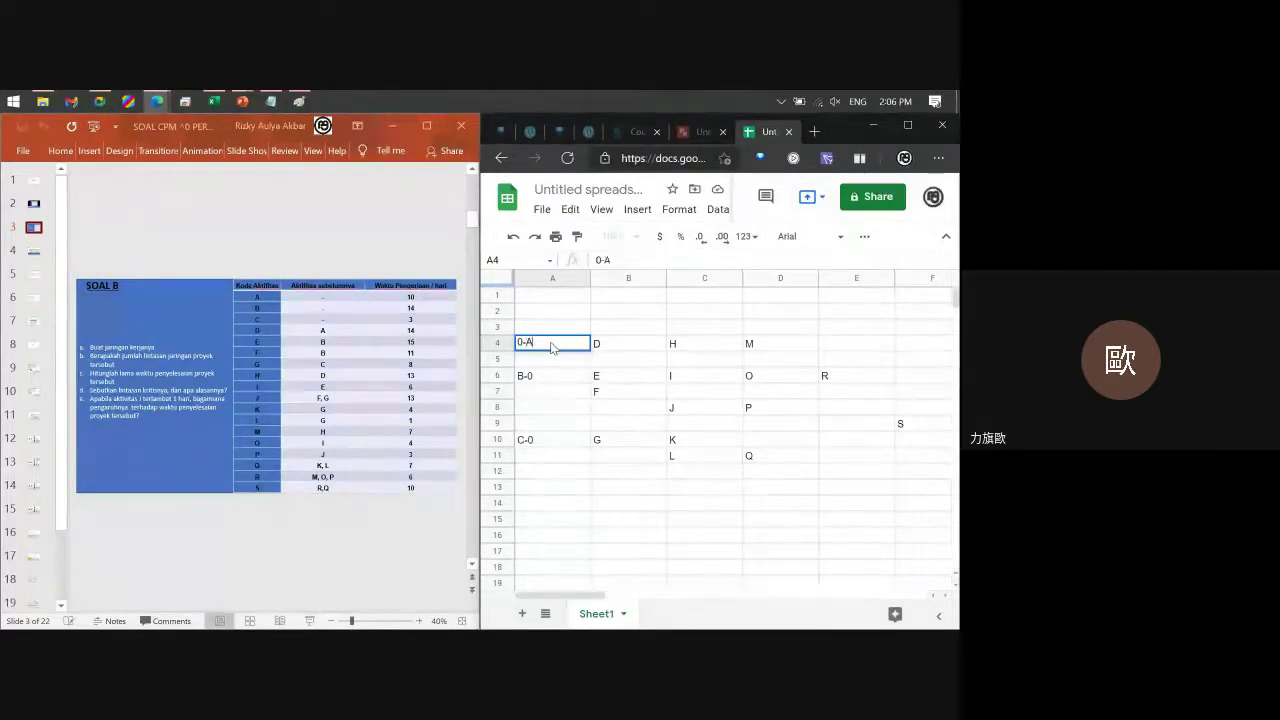
key(Return)
key(Down)
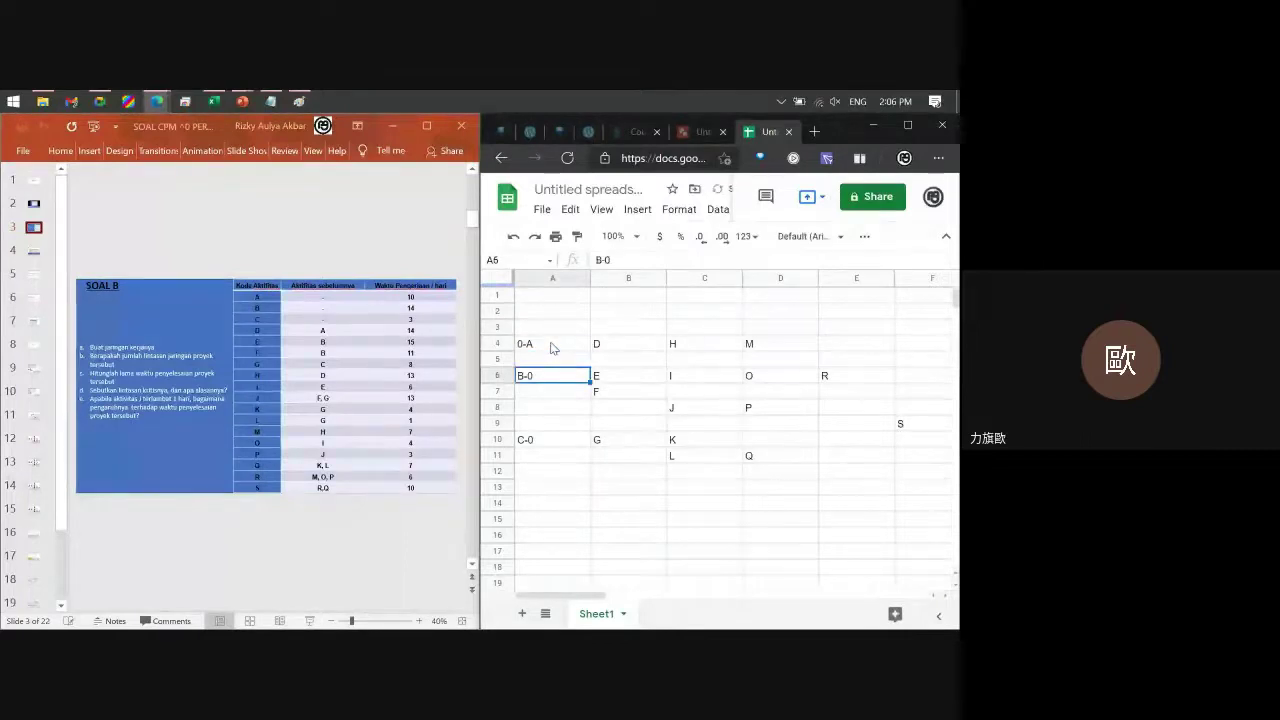
key(Delete)
text(0)
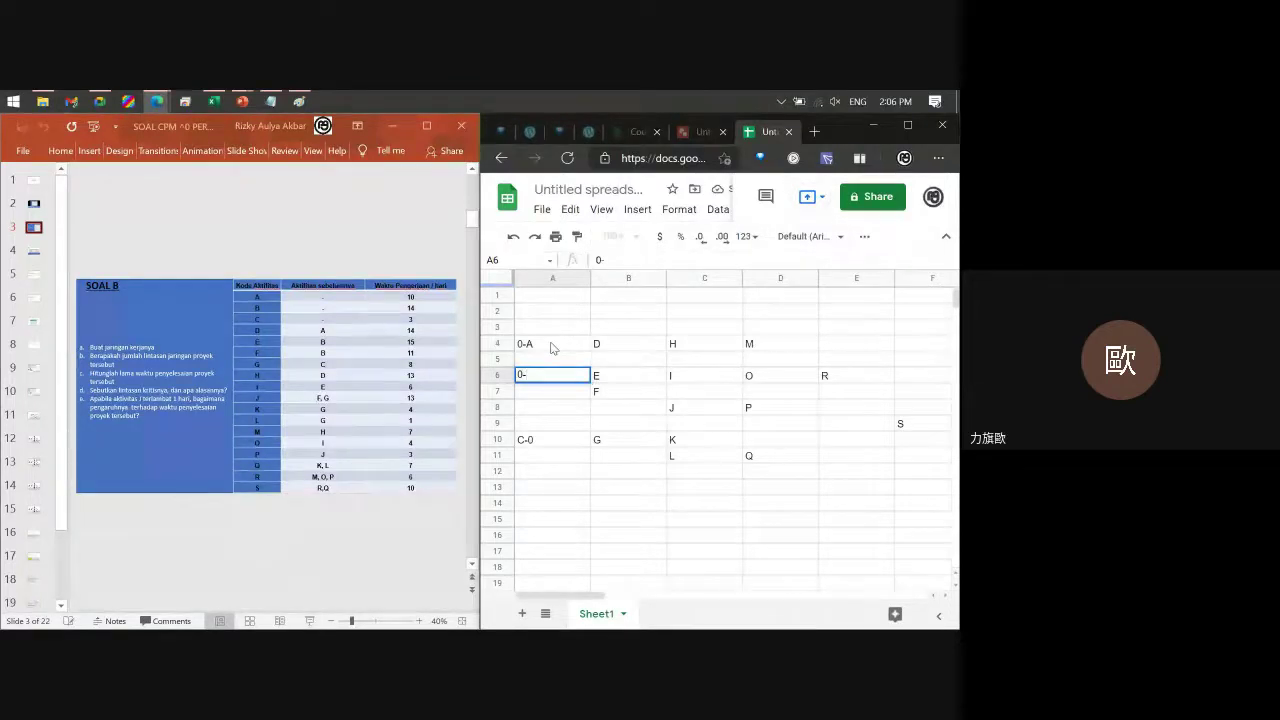
text(-b)
key(Return)
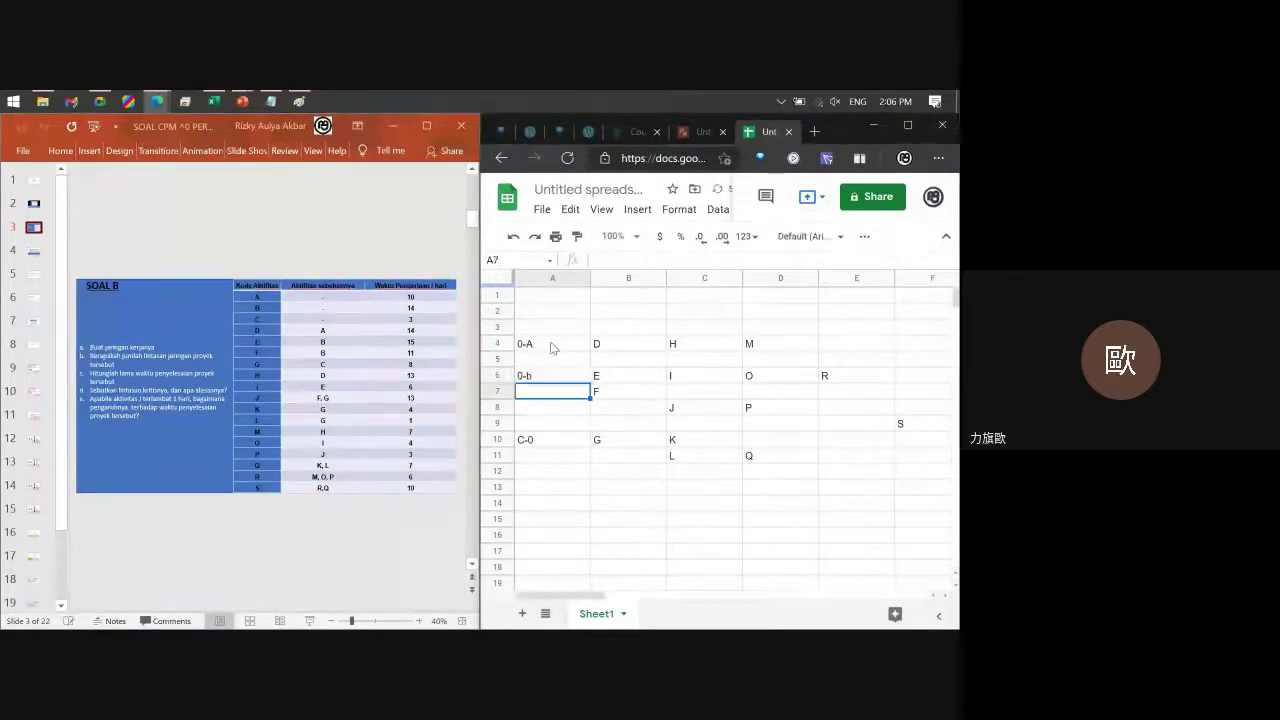
key(Down)
key(Down)
key(Down)
key(Return)
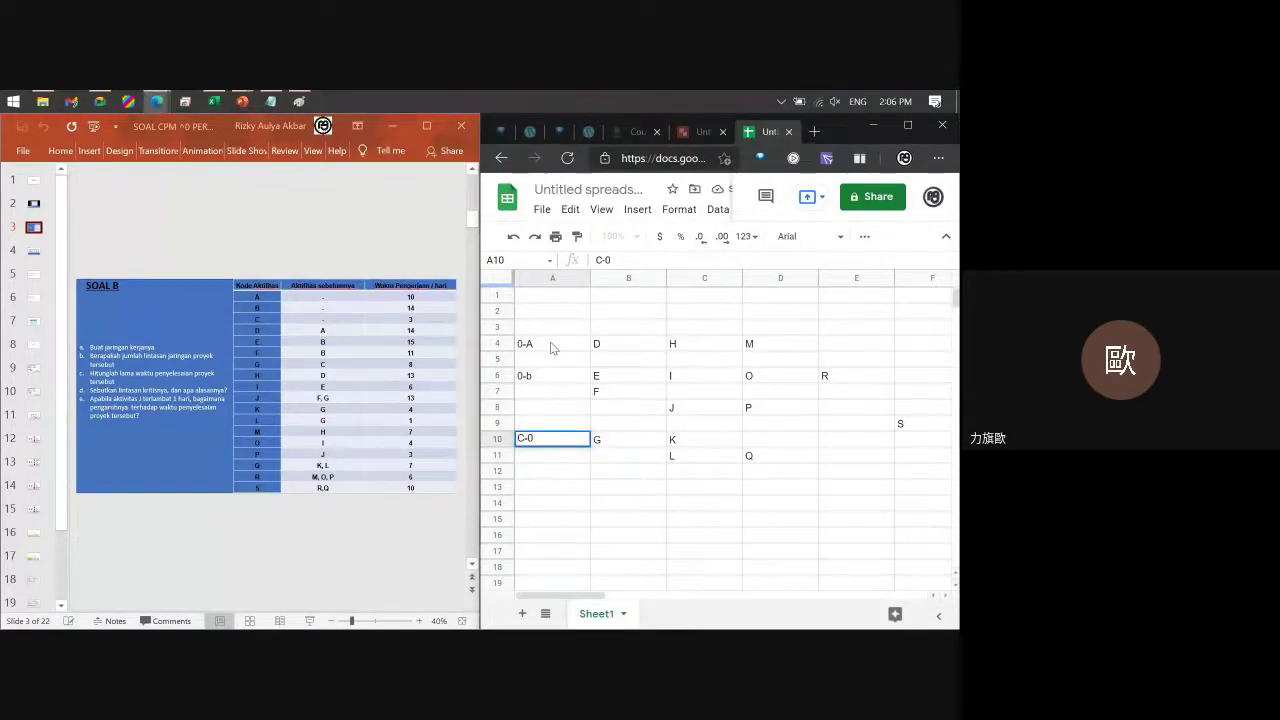
key(Left)
key(BackSpace)
key(BackSpace)
key(Right)
text(-)
text(C)
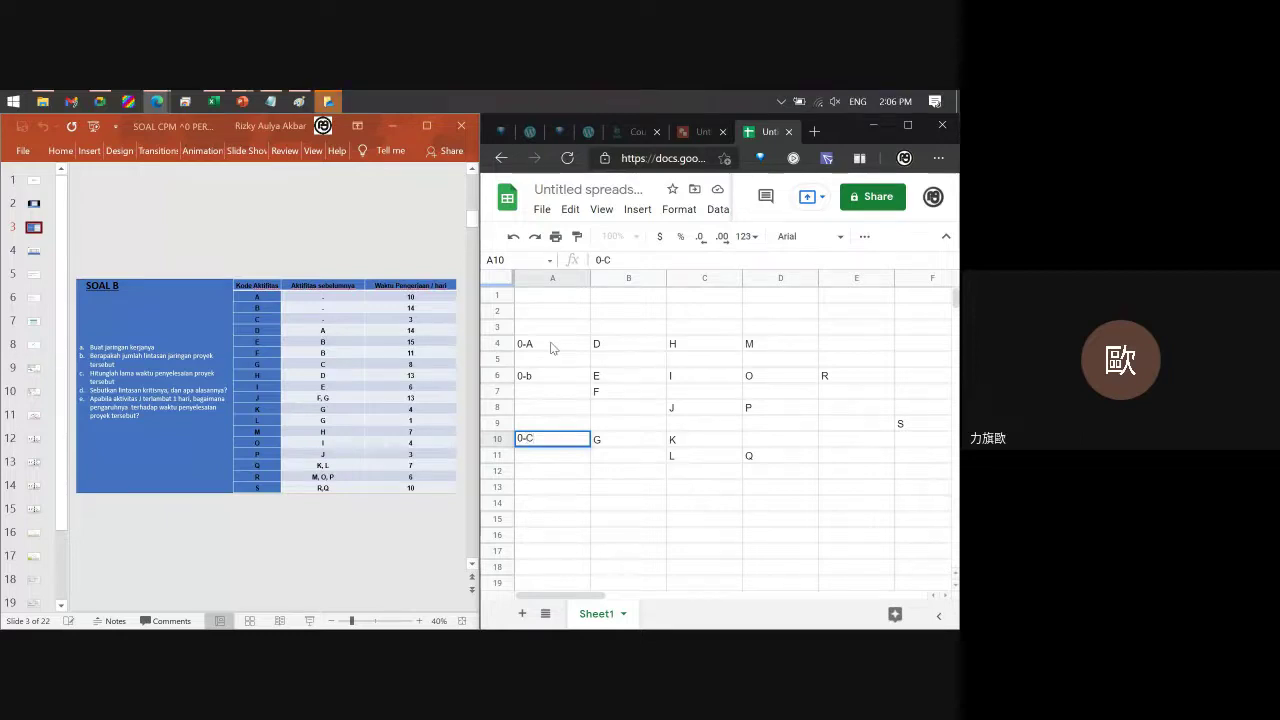
key(Return)
Correct cell A6 to read 0-B with an uppercase B.
key(Up)
key(Up)
key(Up)
key(Up)
key(Up)
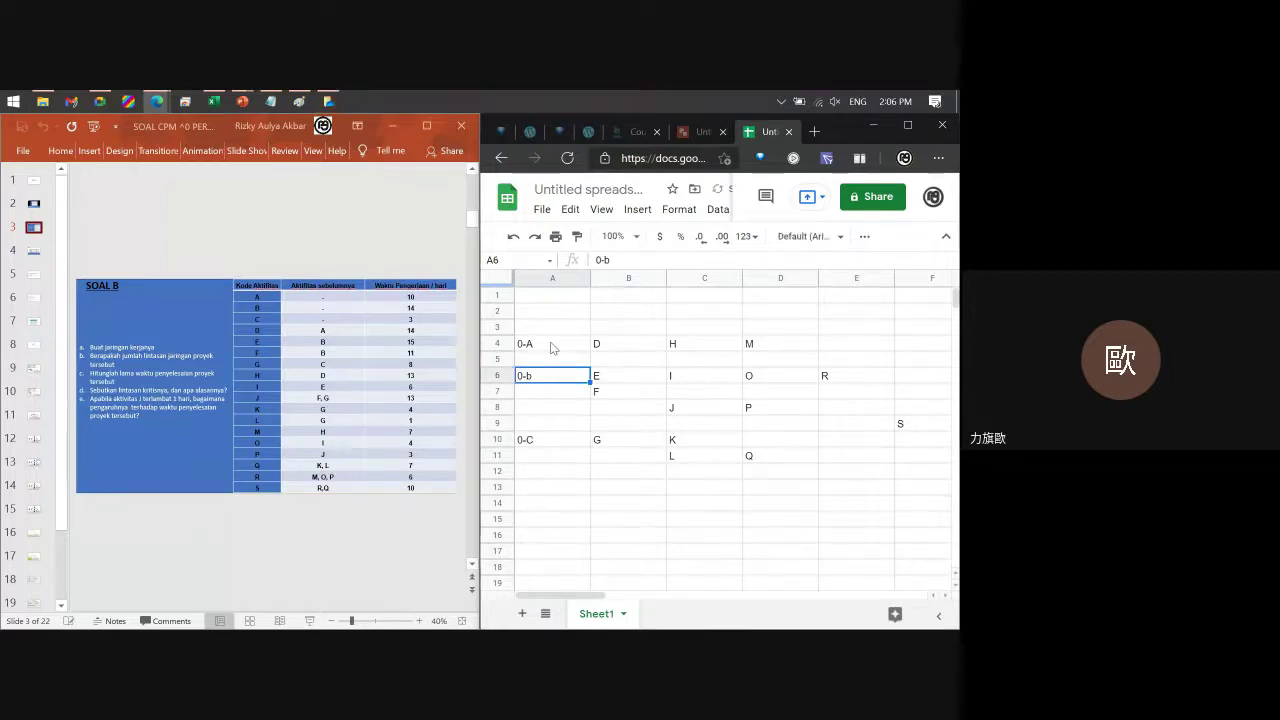
key(Return)
key(BackSpace)
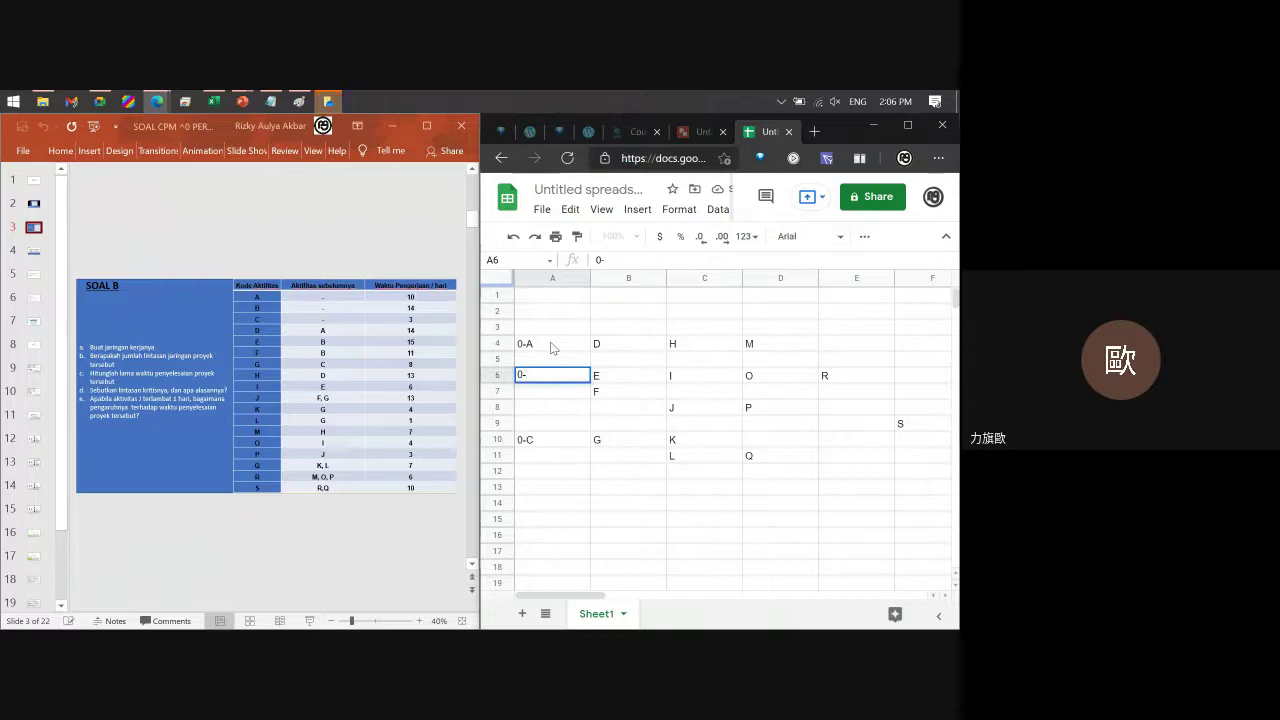
text(B)
key(Return)
key(Up)
key(Up)
key(Up)
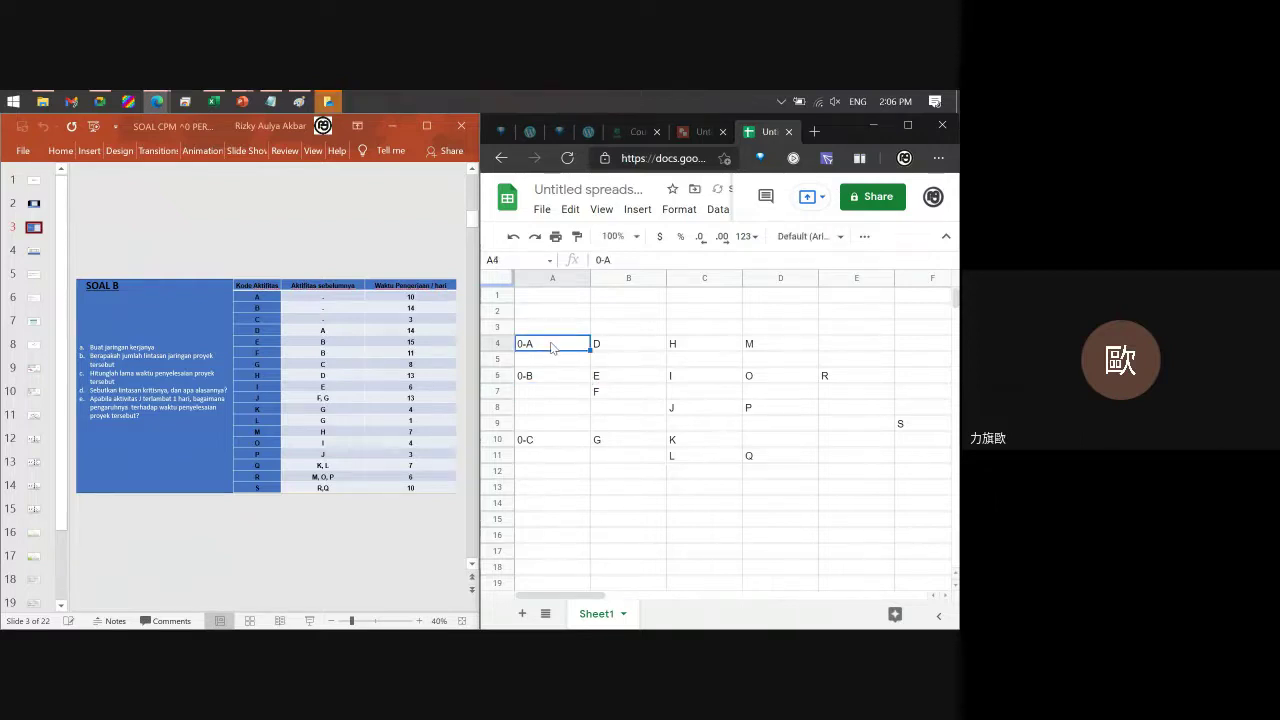
key(Right)
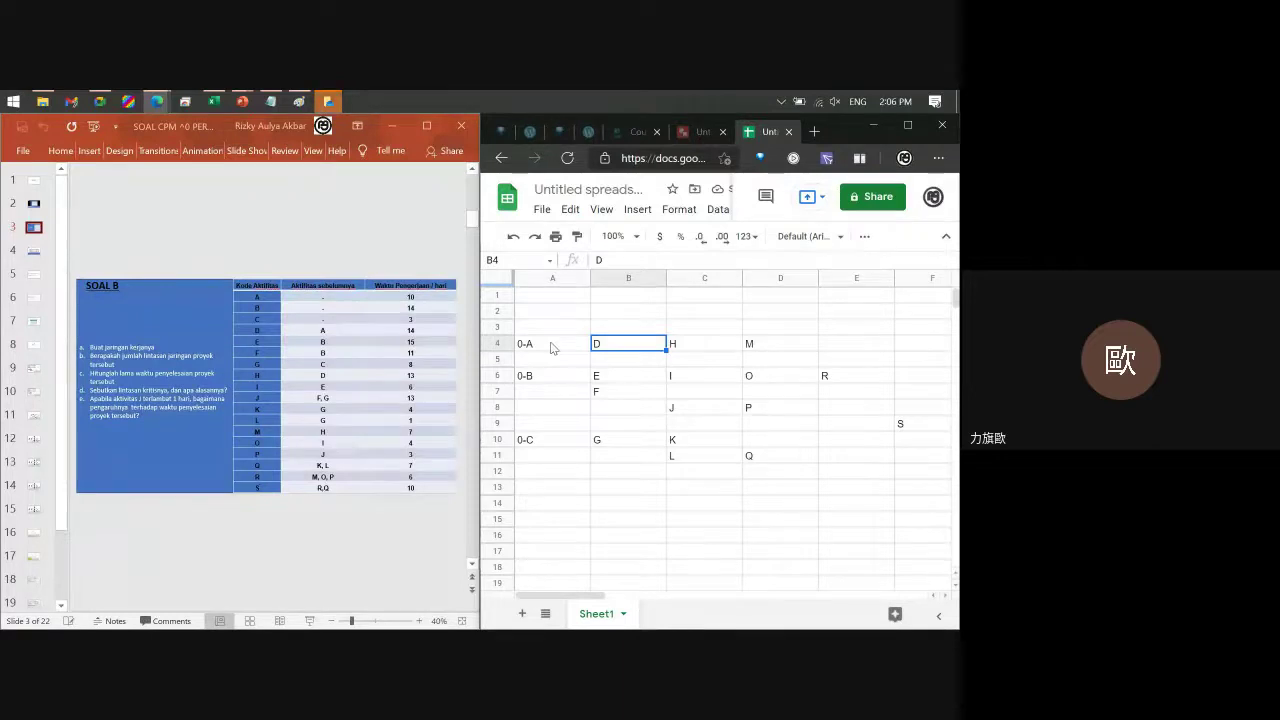
Change the activity D entry in B4 to 14-D-14.
key(Return)
text(14-)
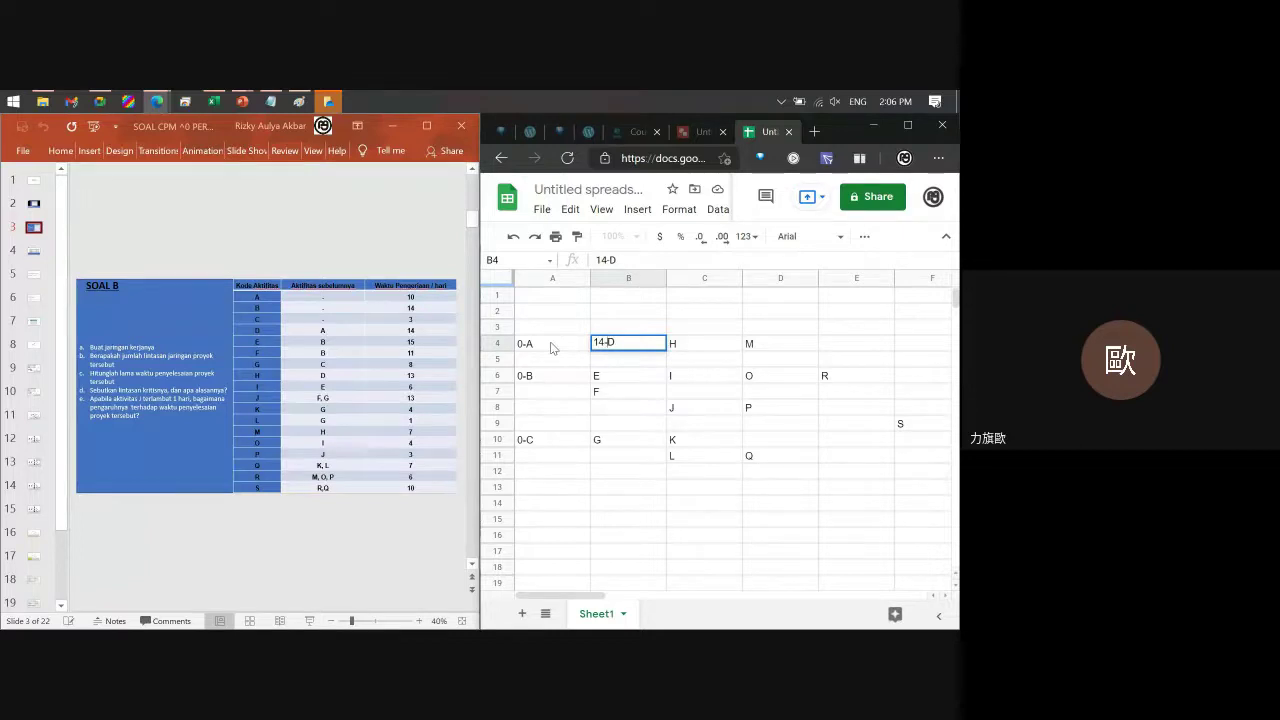
key(Right)
text(4-D-)
text(1)
text(4)
key(Tab)
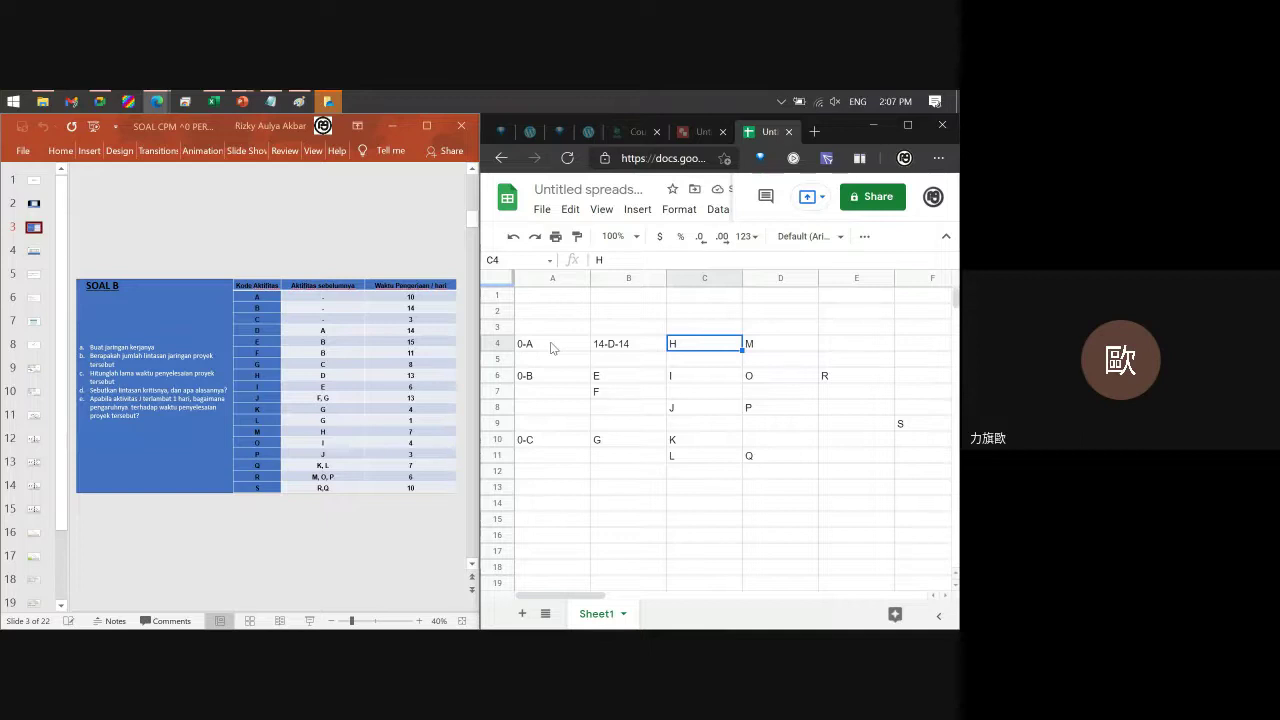
Change the H entry in C4 to 13-H-27.
key(Left)
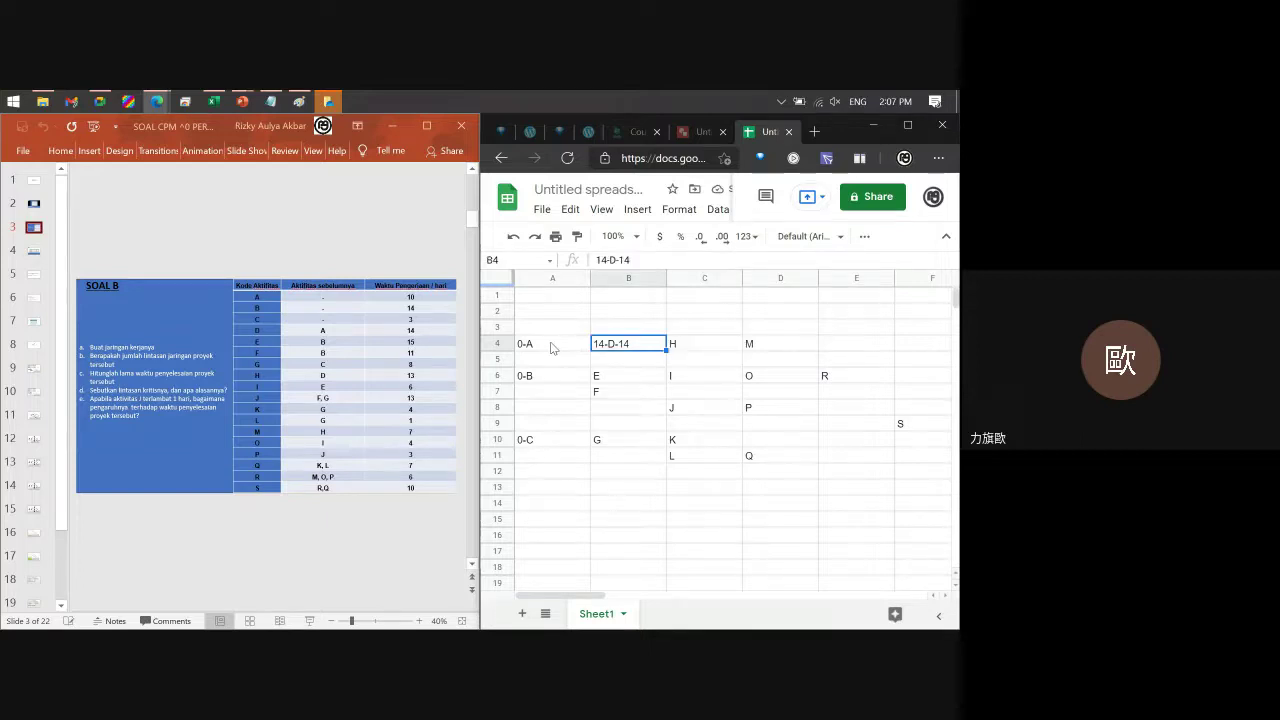
key(Left)
key(Right)
key(Right)
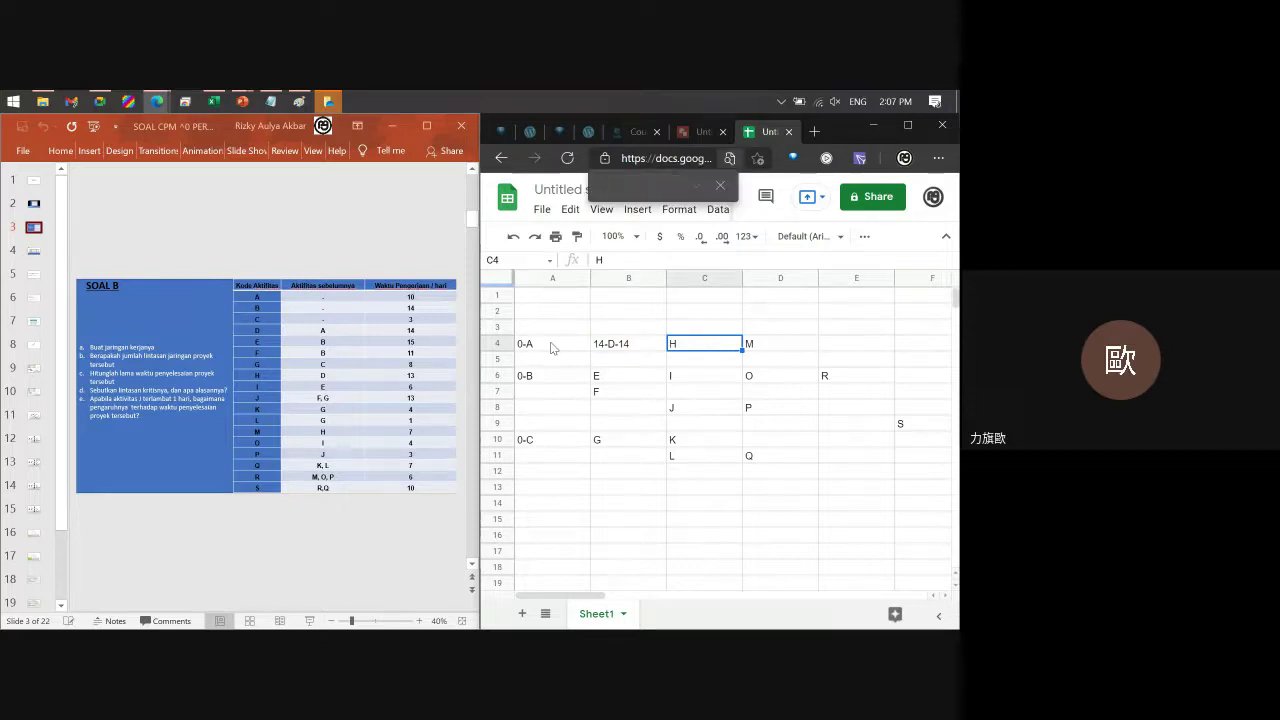
key(ctrl+f)
double_click(694, 344)
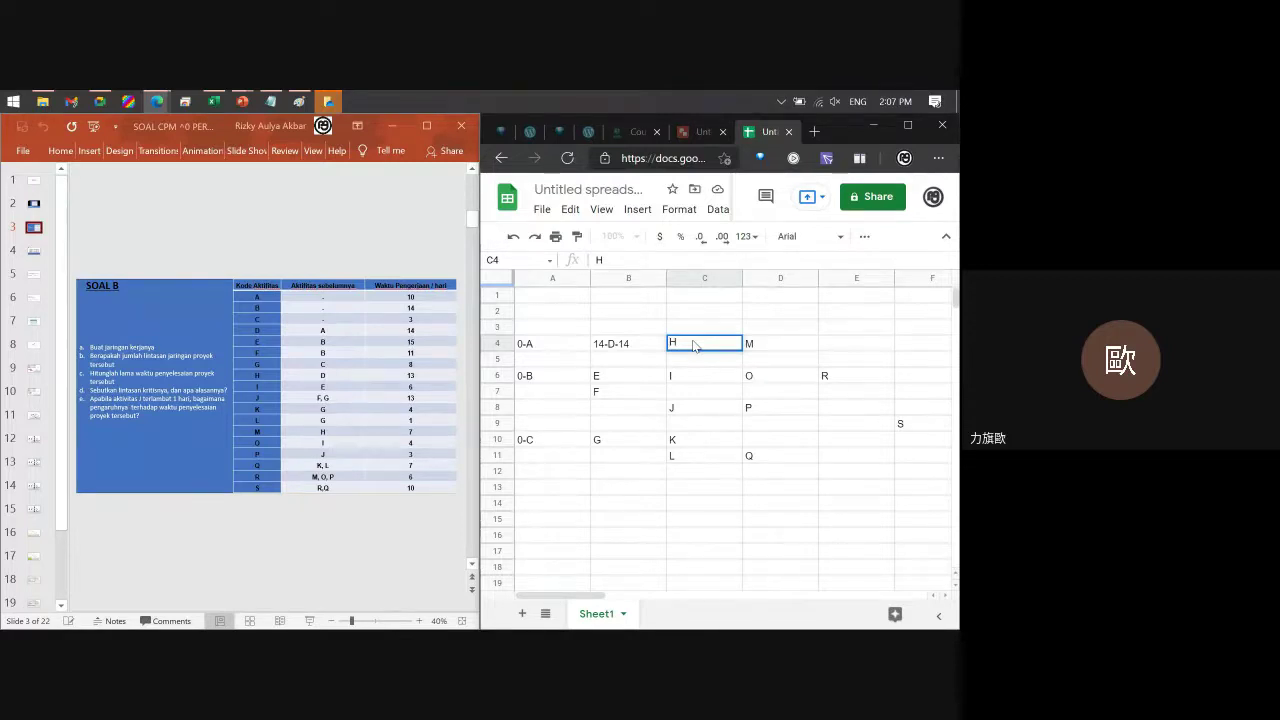
text(13)
key(BackSpace)
text(-H)
text(-)
text(27)
key(Return)
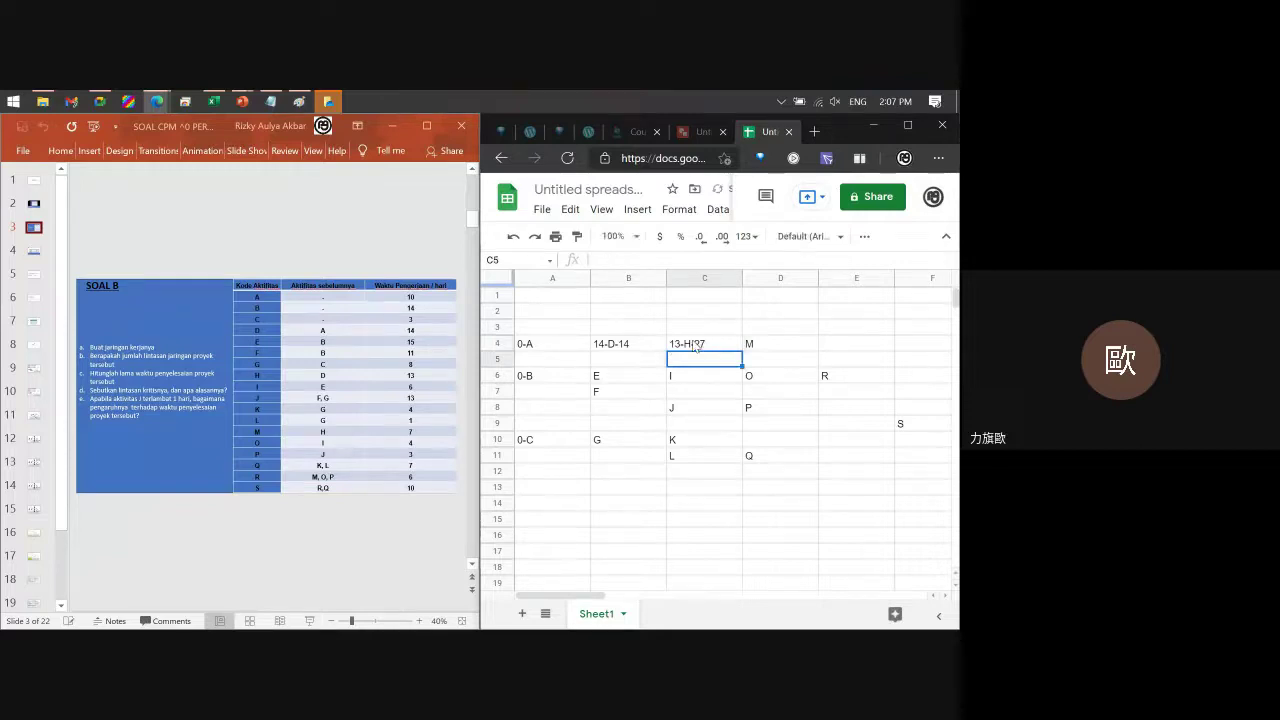
Change the M entry in D4 to 7-M-34.
key(Right)
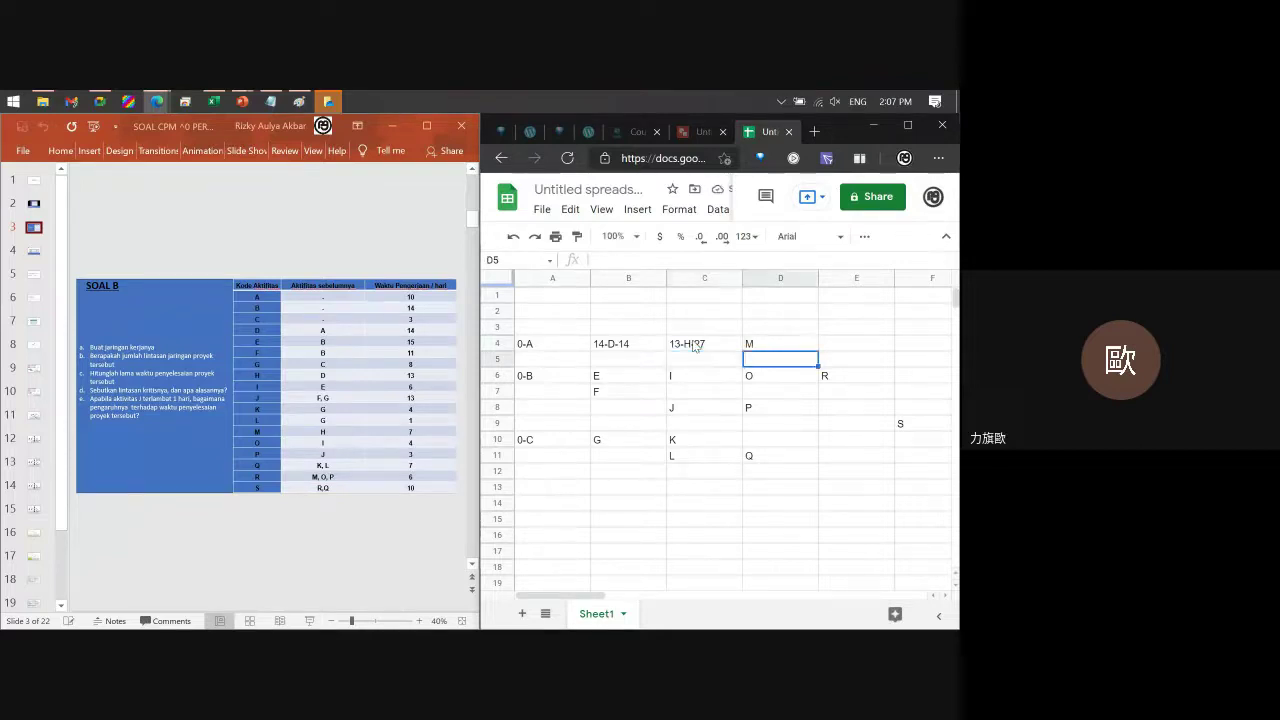
key(Up)
key(Return)
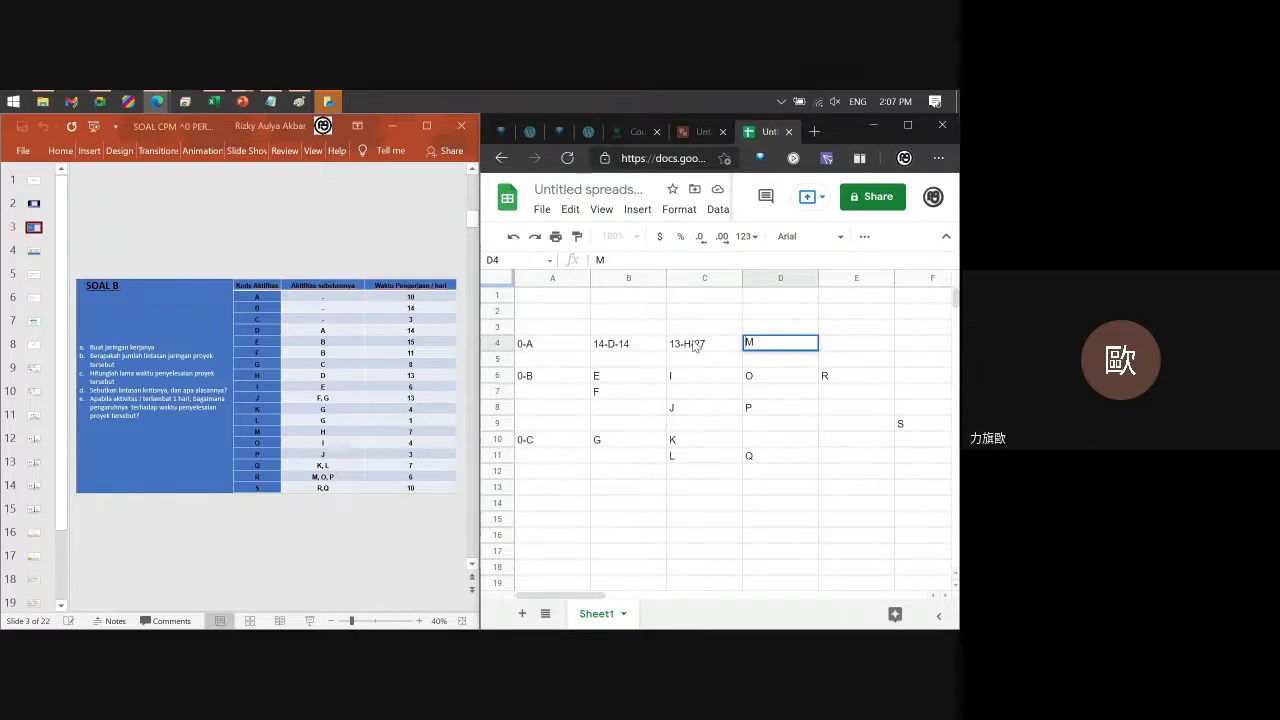
text(7)
text(-M-)
text(34)
key(Return)
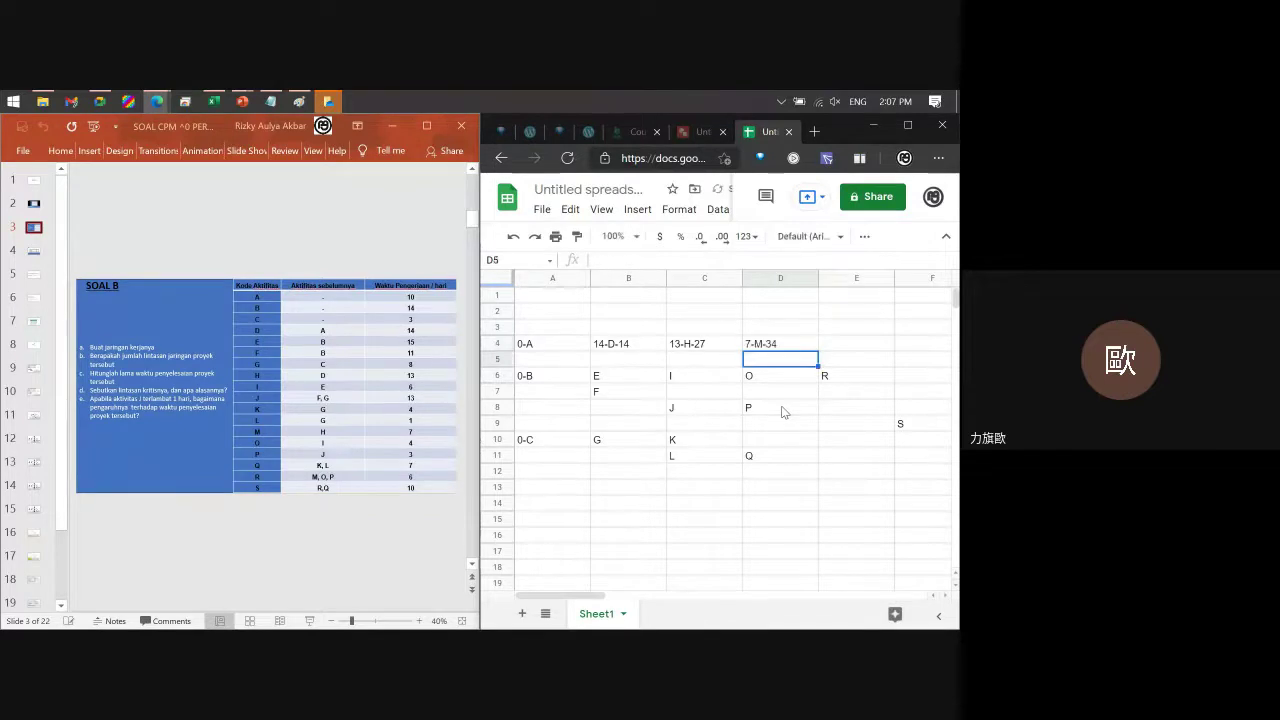
Check the grid down to row 8, then extend D4 to 7-M-34-100.
key(Right)
key(Down)
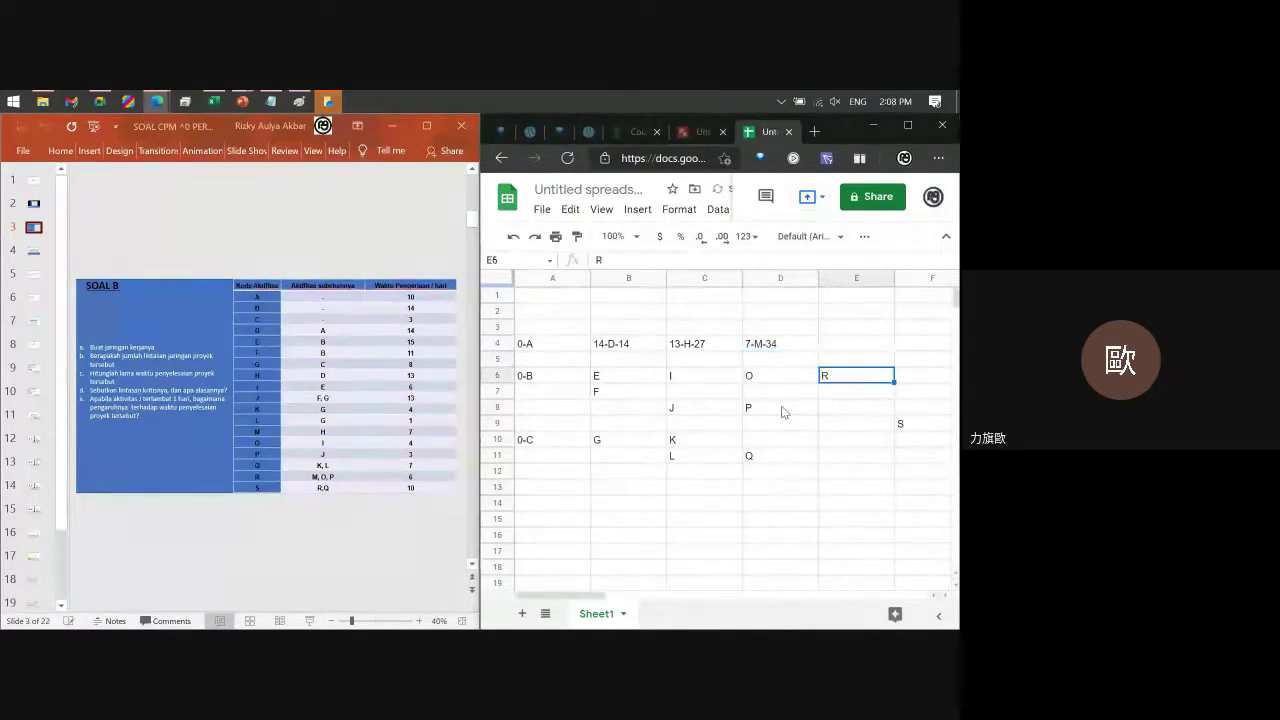
key(Left)
key(Left)
key(Left)
key(Right)
key(Right)
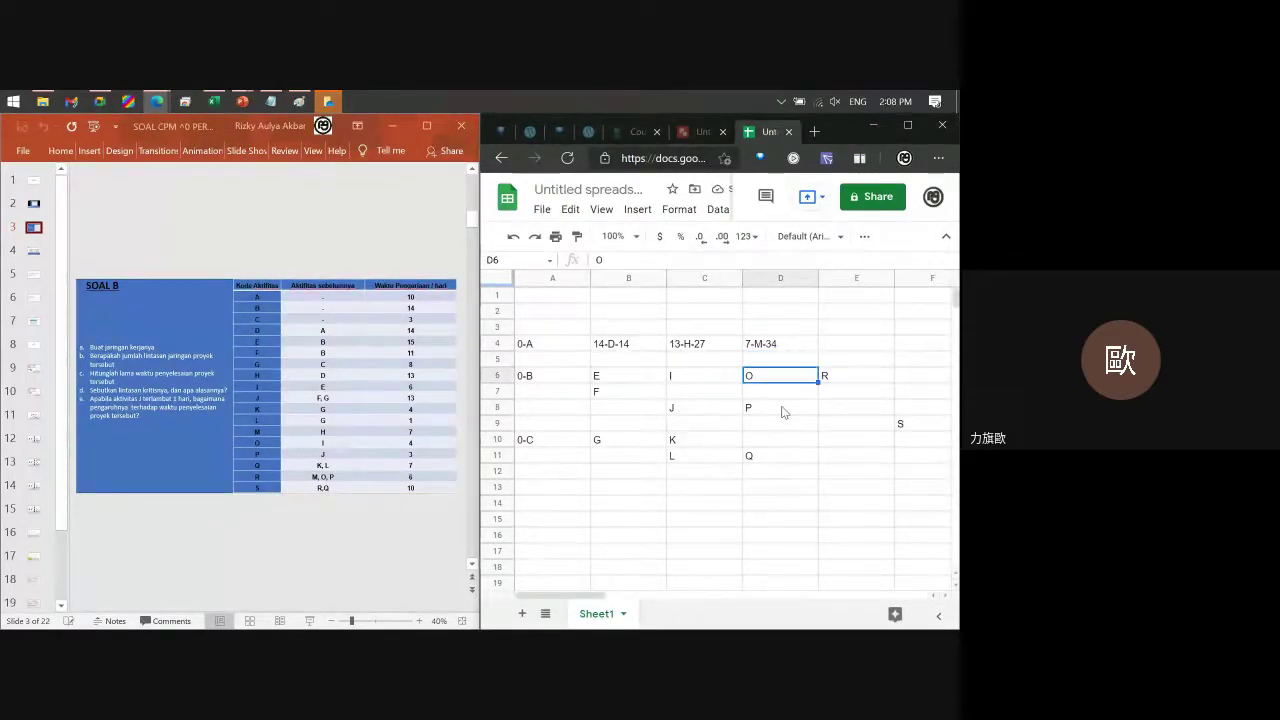
key(Right)
key(Down)
key(Right)
key(Down)
key(Left)
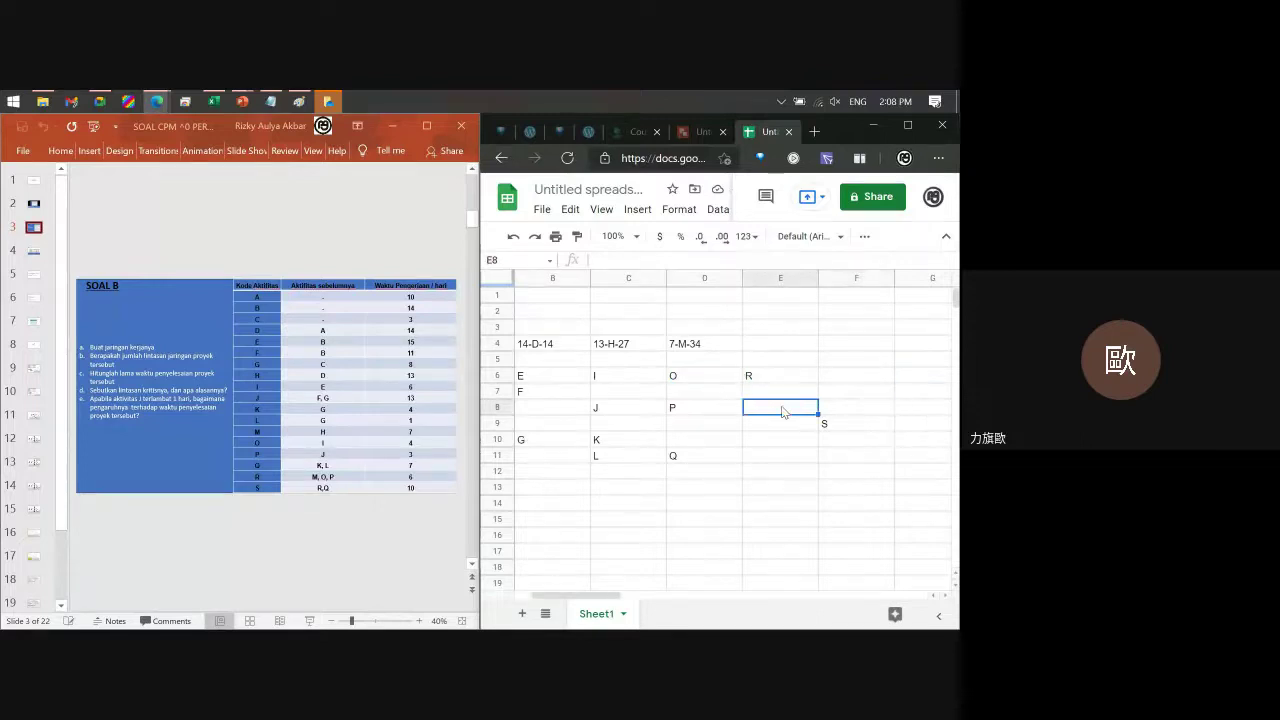
key(Left)
key(Left)
key(Left)
key(Left)
key(Right)
key(Right)
key(Right)
key(Right)
key(Up)
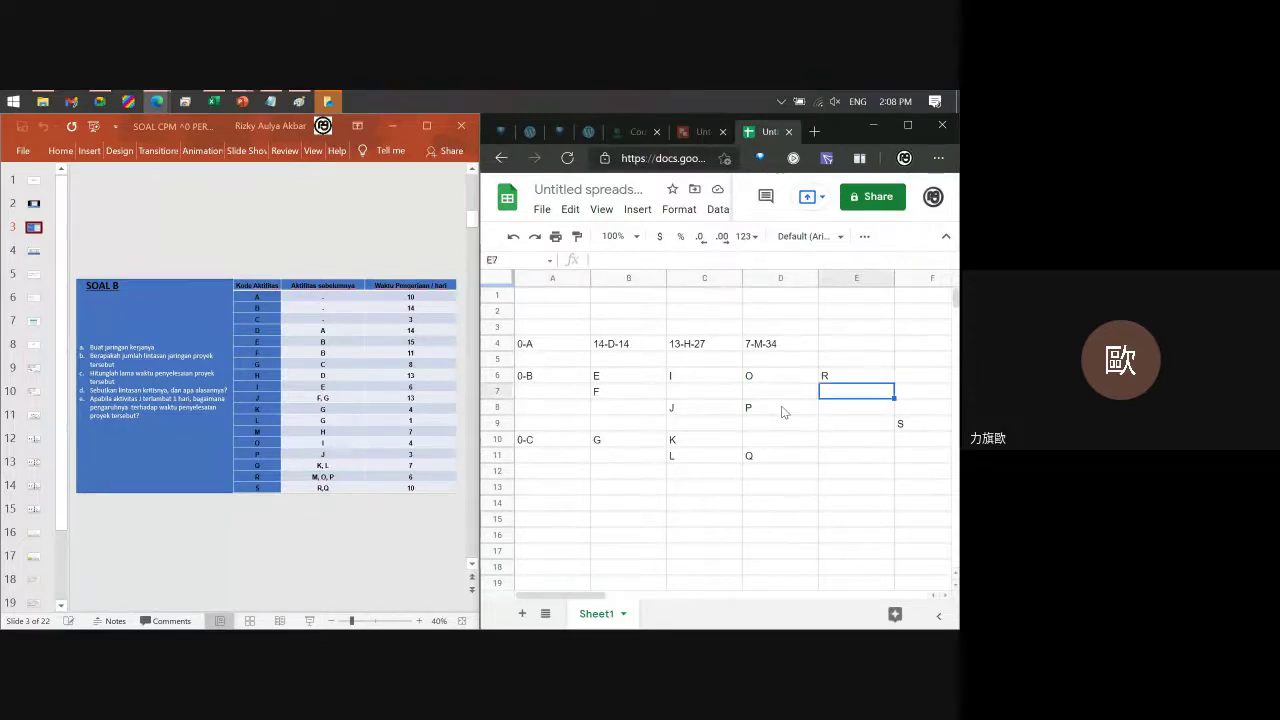
key(Up)
key(Left)
key(Up)
key(Up)
key(Return)
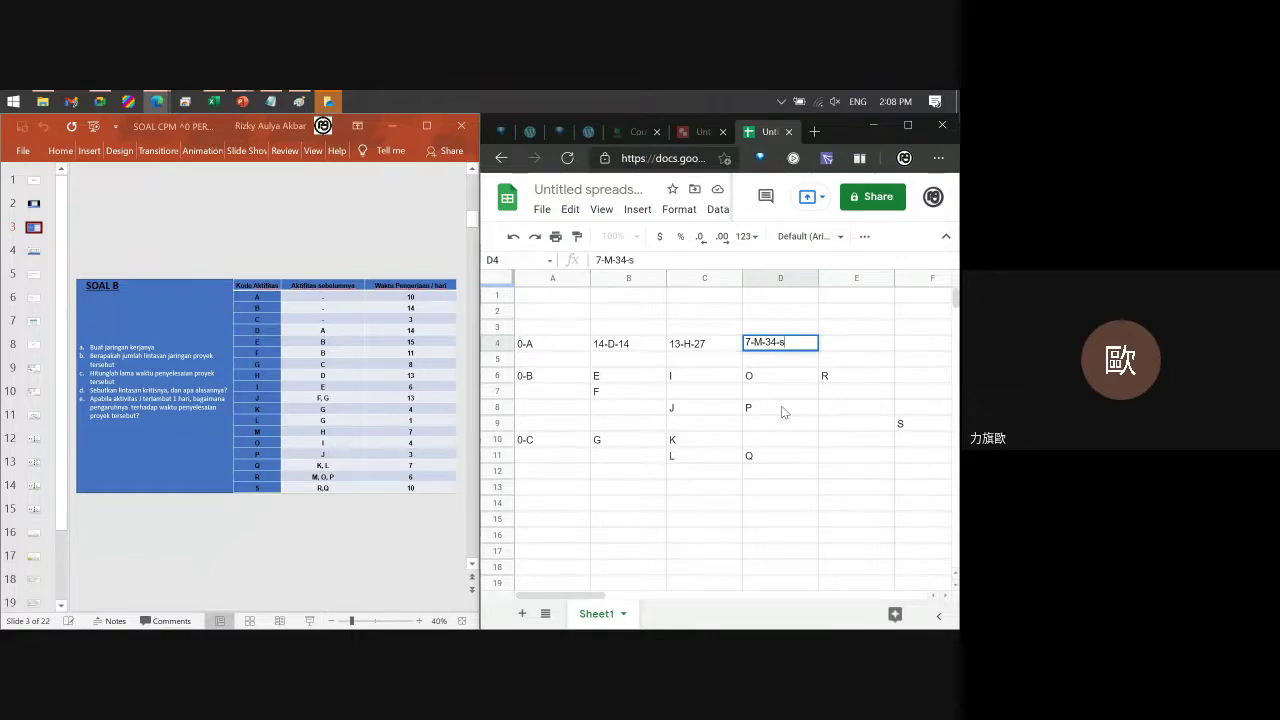
text(41)
key(BackSpace)
key(BackSpace)
text(1)
text(00)
key(Return)
Extend the C4 entry to 13-H-27-73.
key(Up)
key(Left)
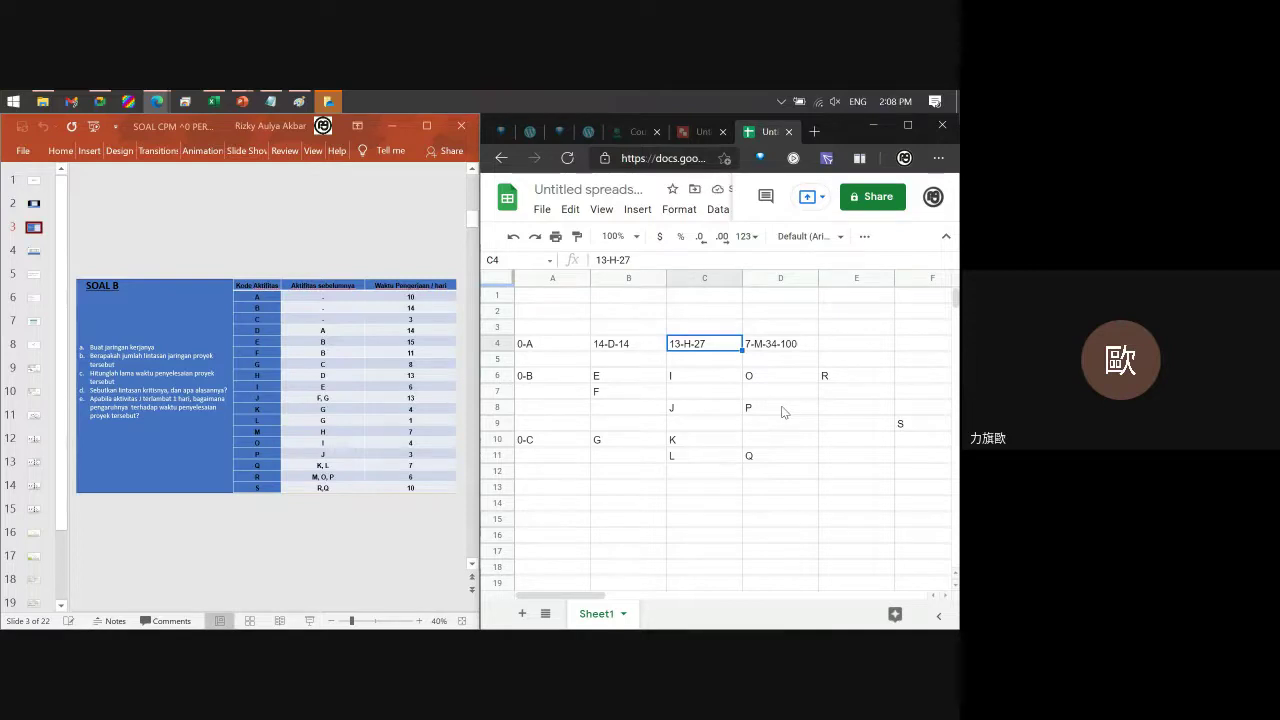
key(F2)
text(7)
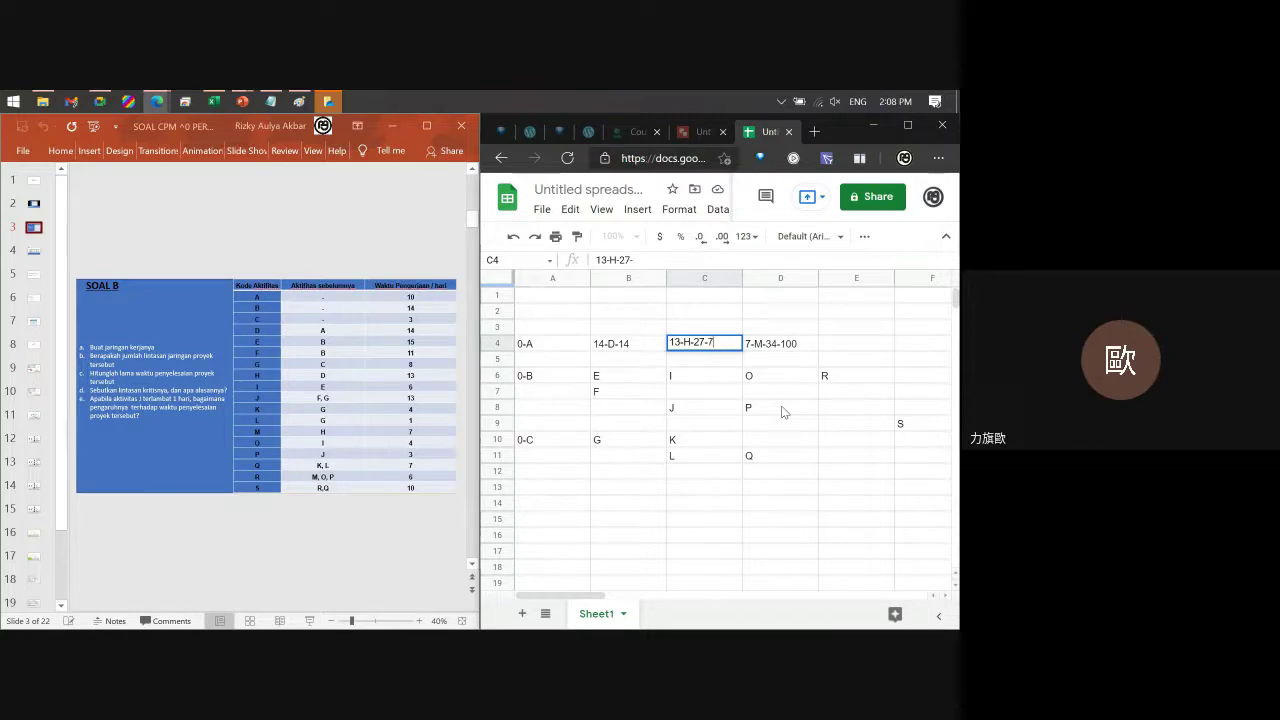
text(3)
key(Return)
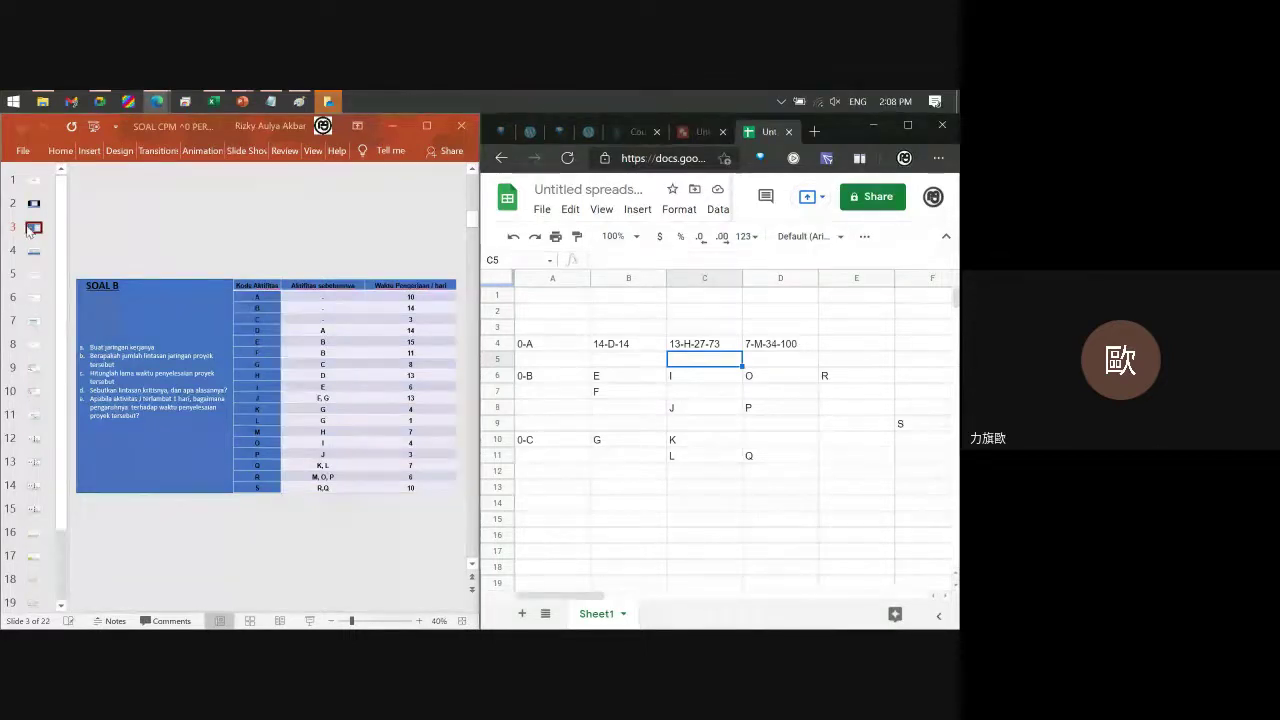
Flip between SOAL B, SOAL C and JAWABAN SOAL CPM 2, ending on SOAL C.
click(35, 252)
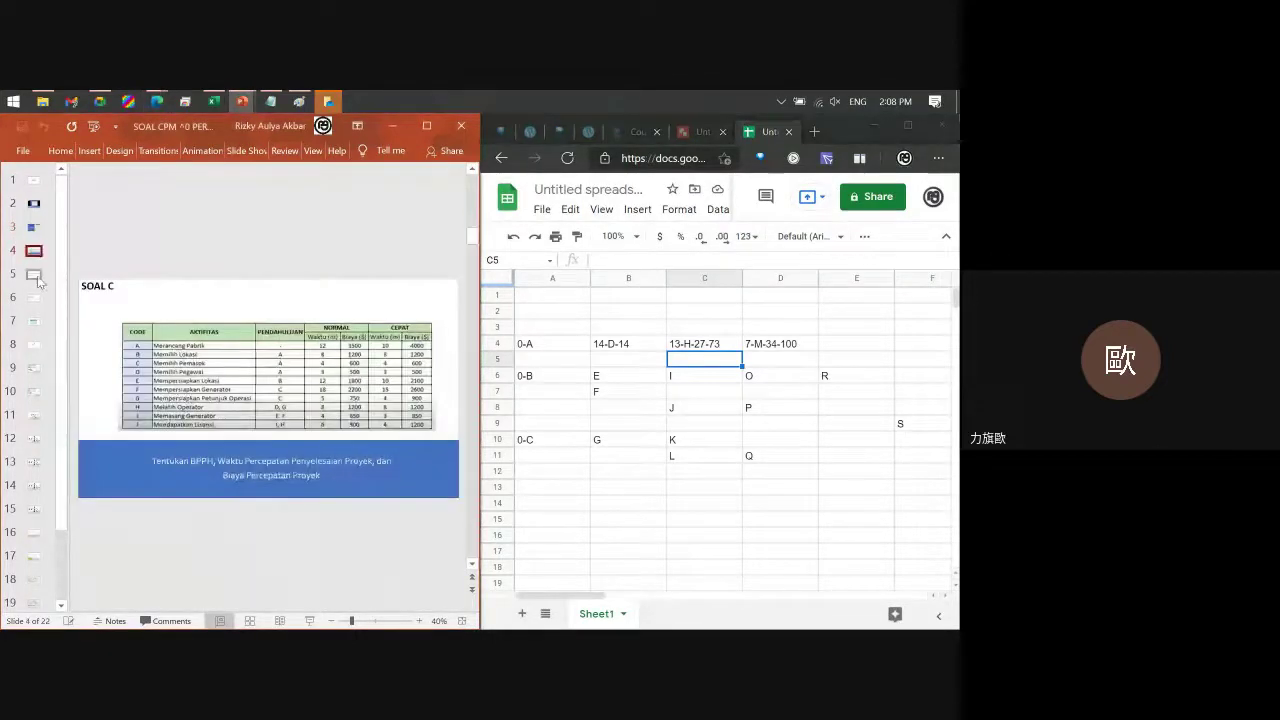
click(34, 274)
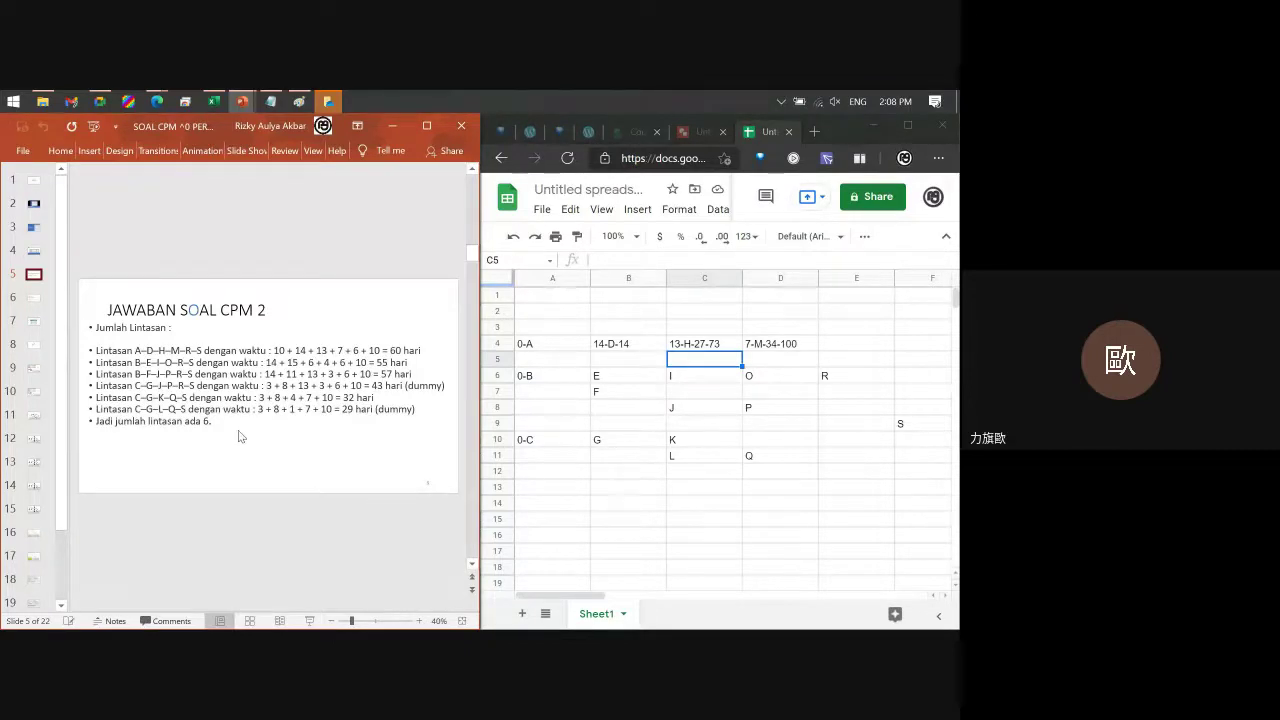
click(36, 252)
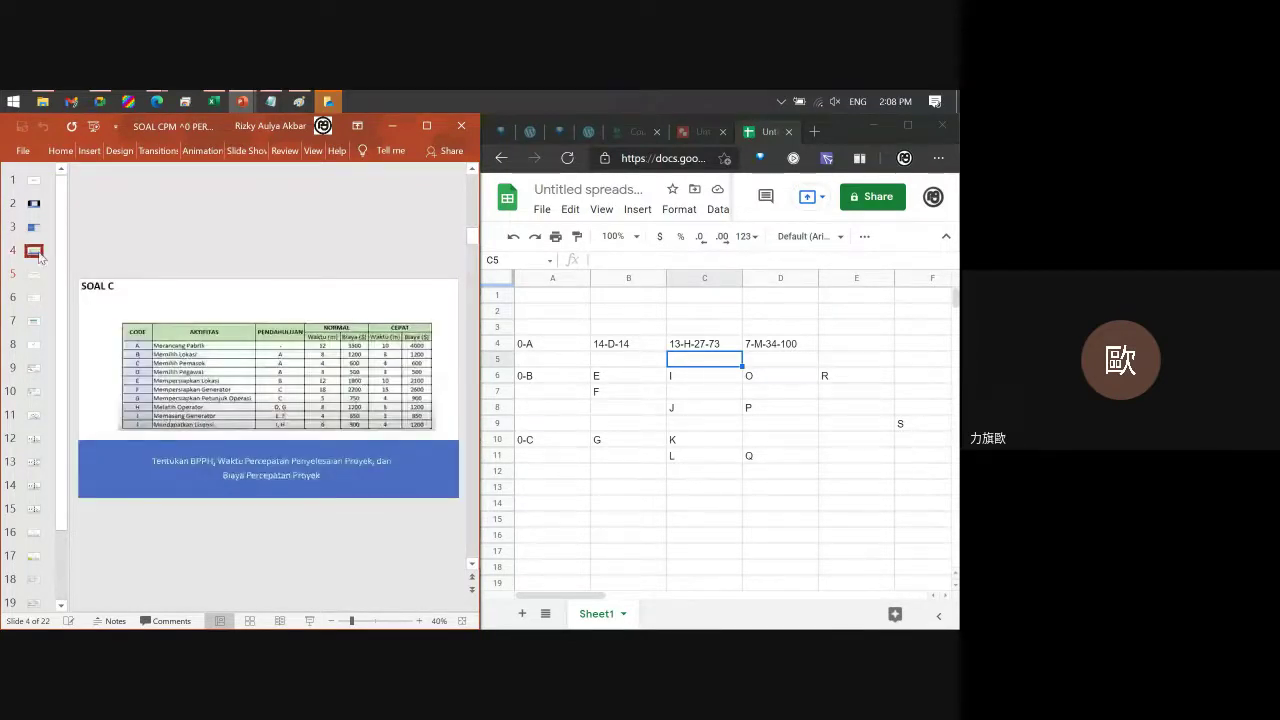
click(38, 232)
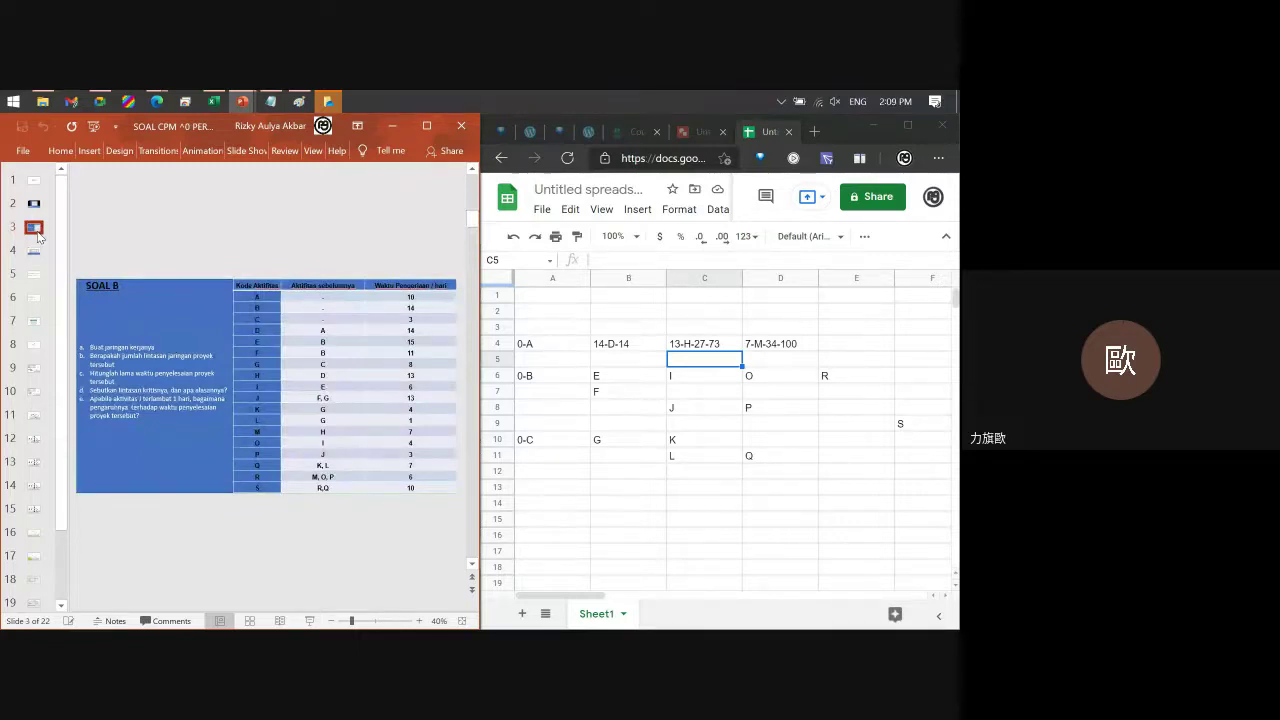
mouse_move(335, 98)
click(35, 251)
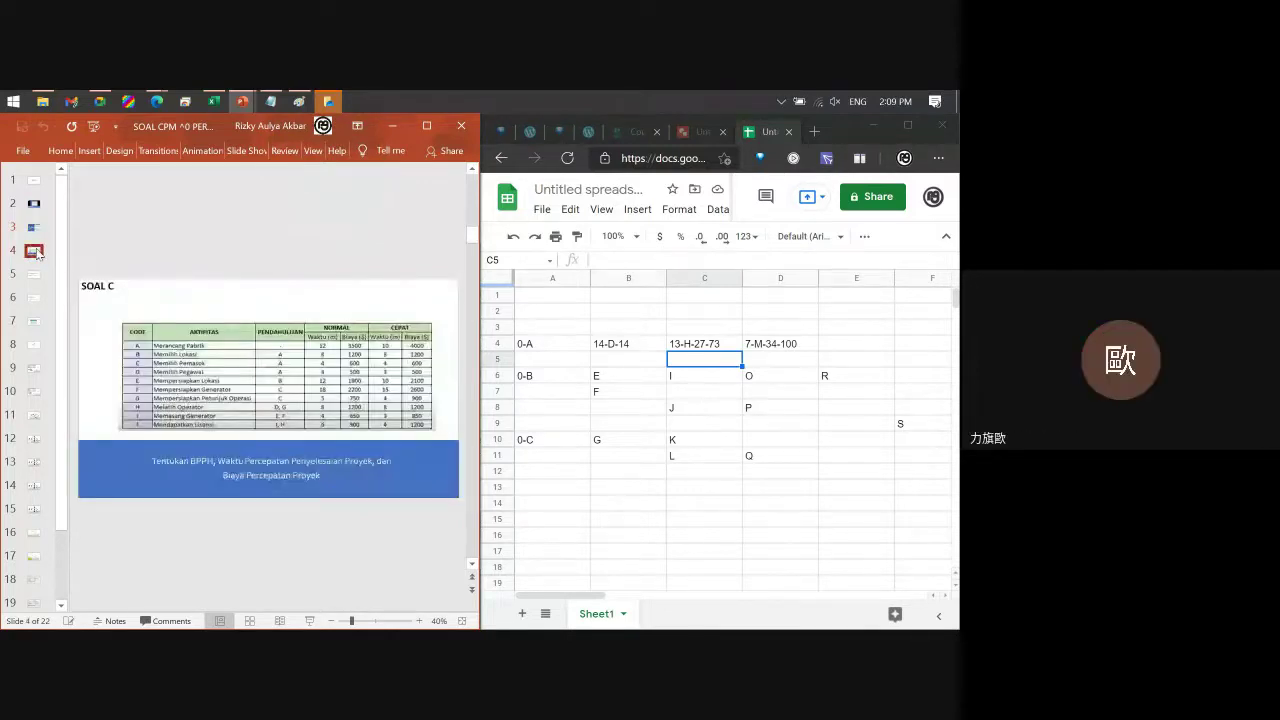
click(35, 274)
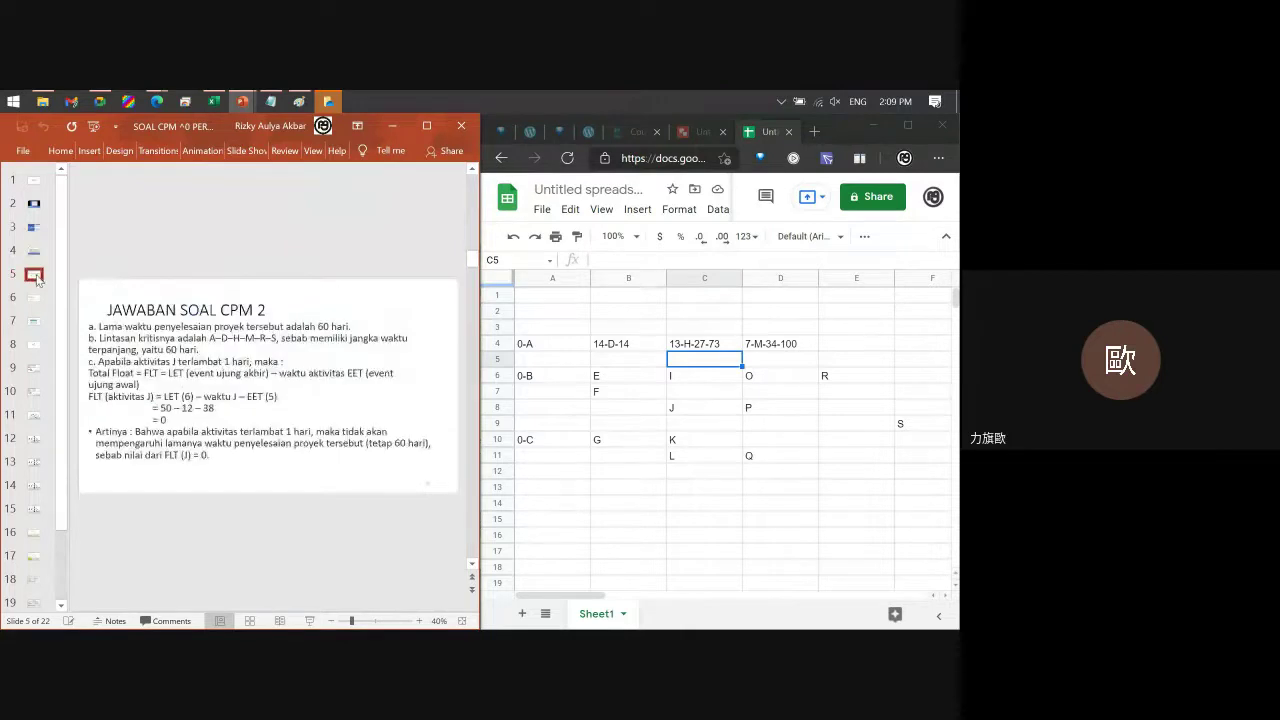
click(36, 254)
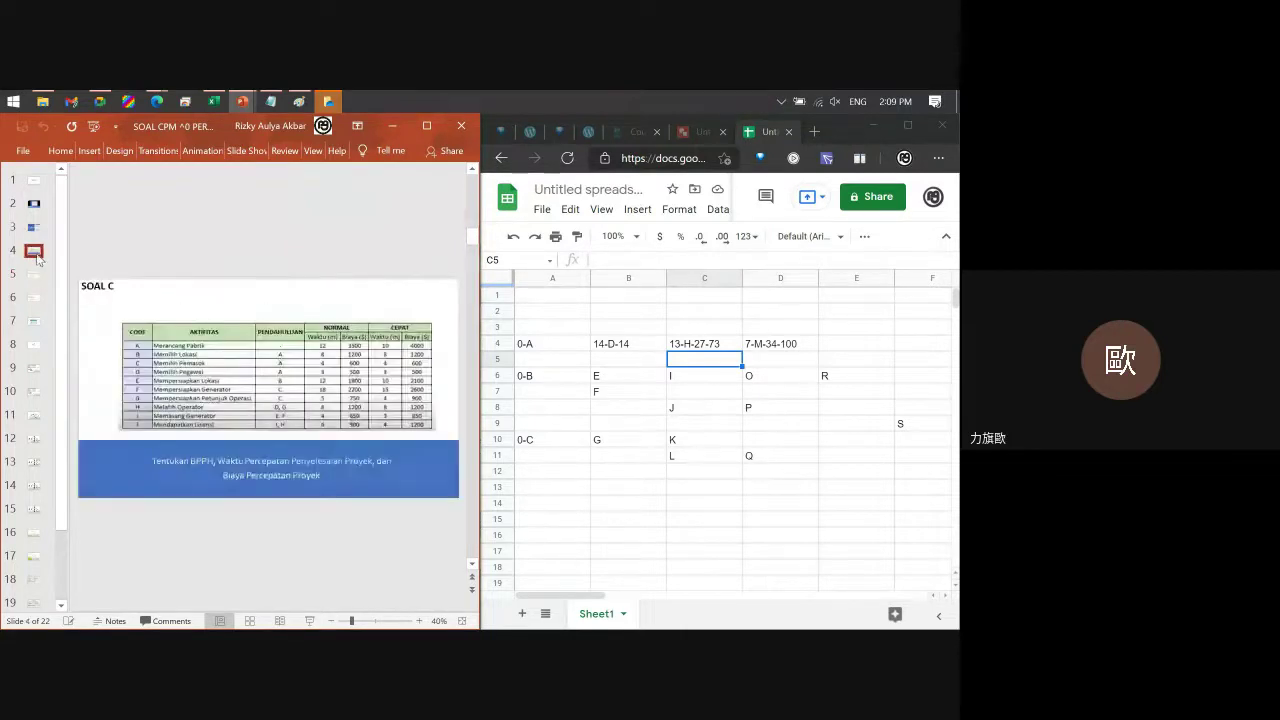
Browse SOAL B, Latihan Soal PERT and slide 9, ending on THANK YOU! Any Questions?
click(38, 232)
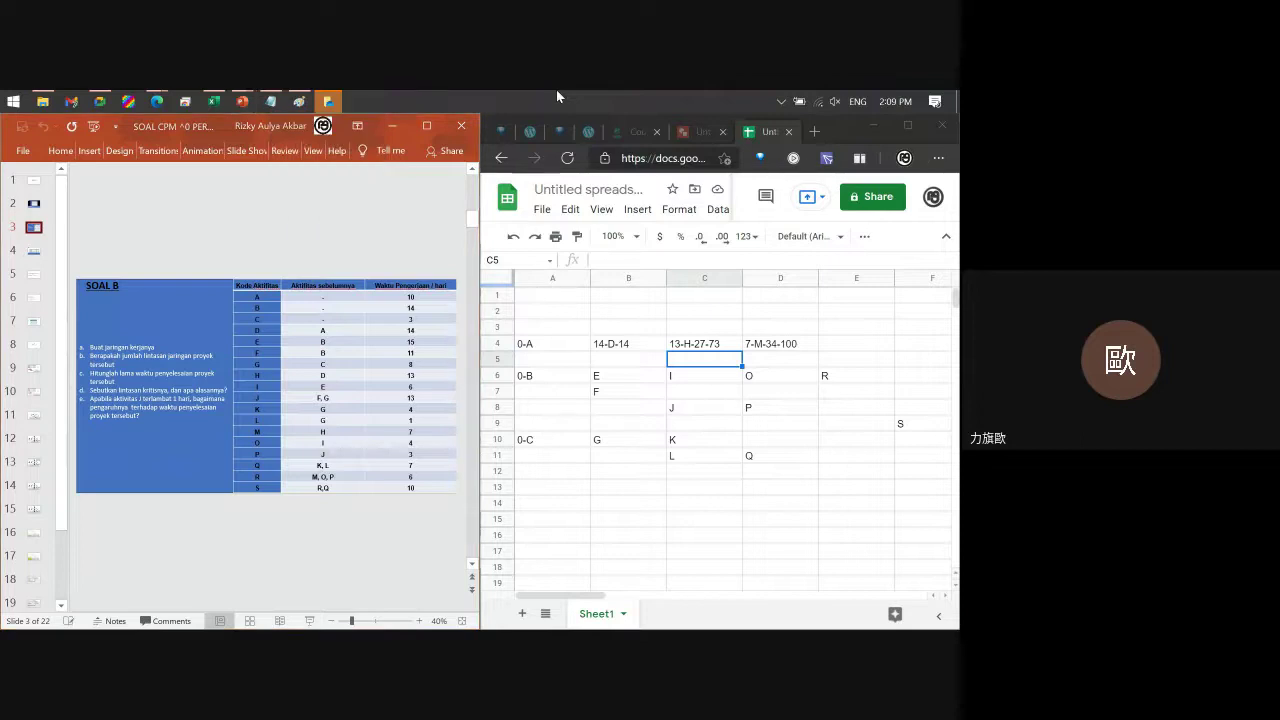
click(34, 321)
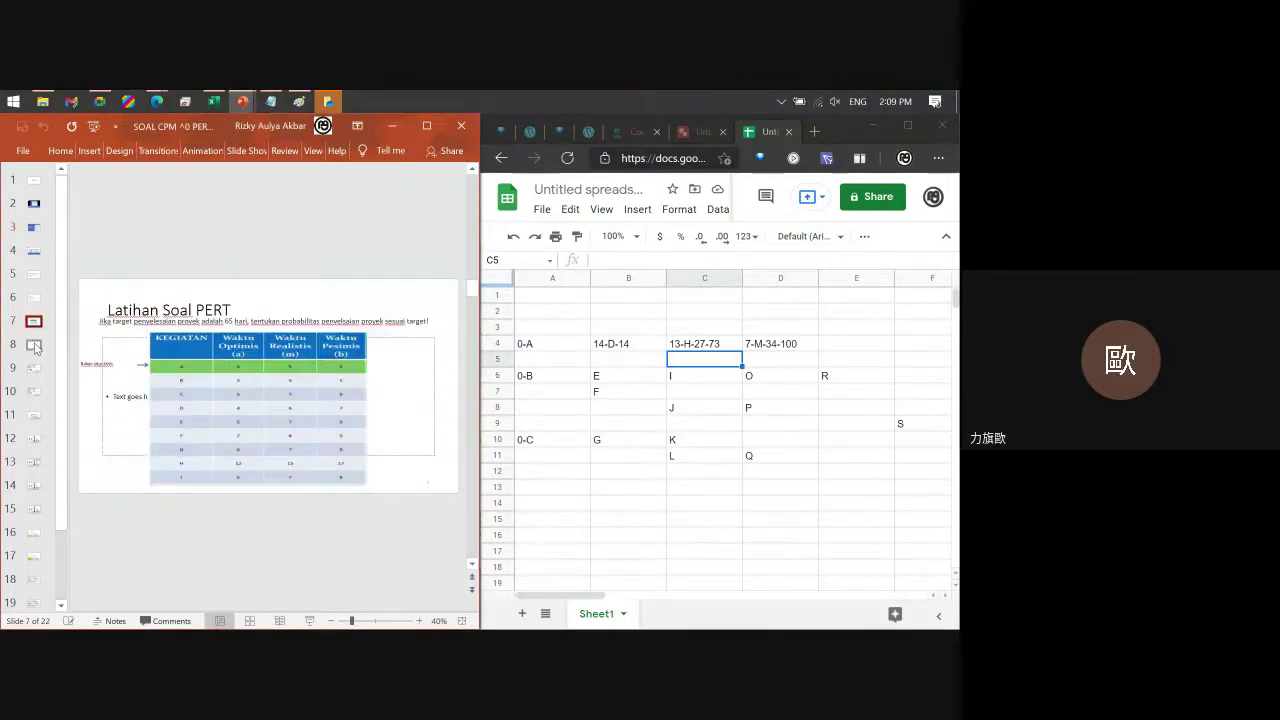
click(40, 369)
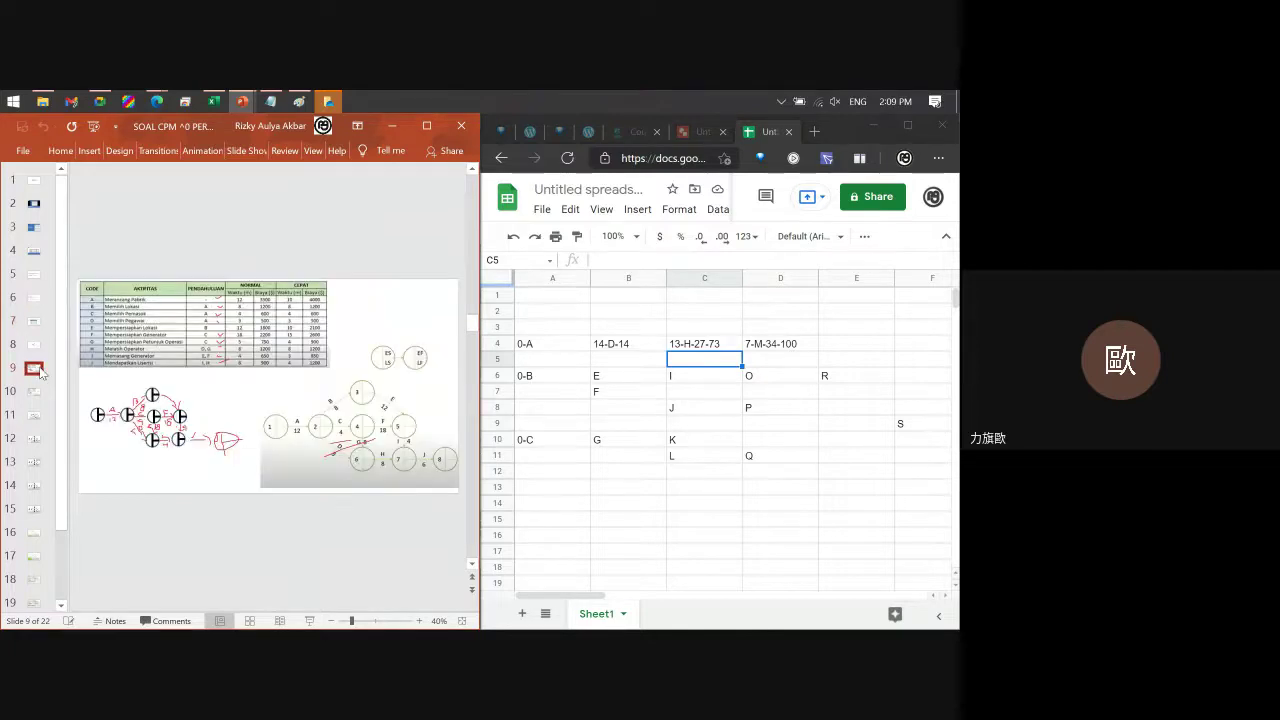
click(36, 348)
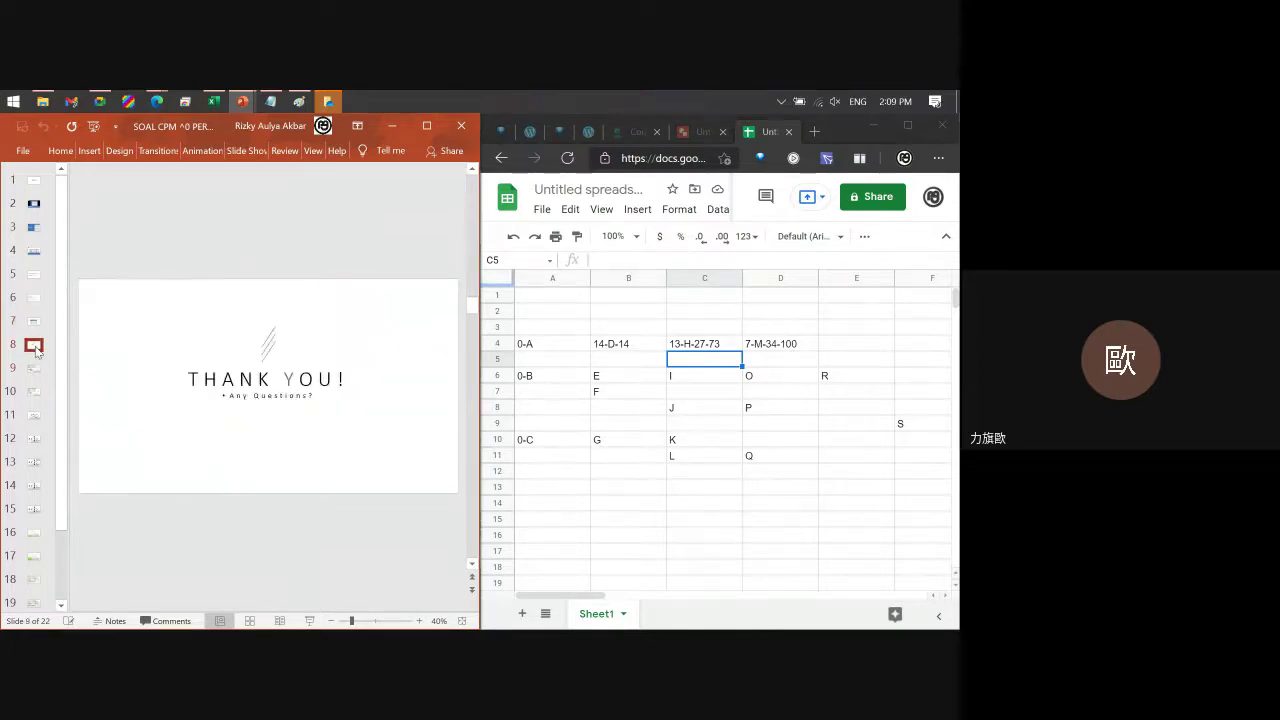